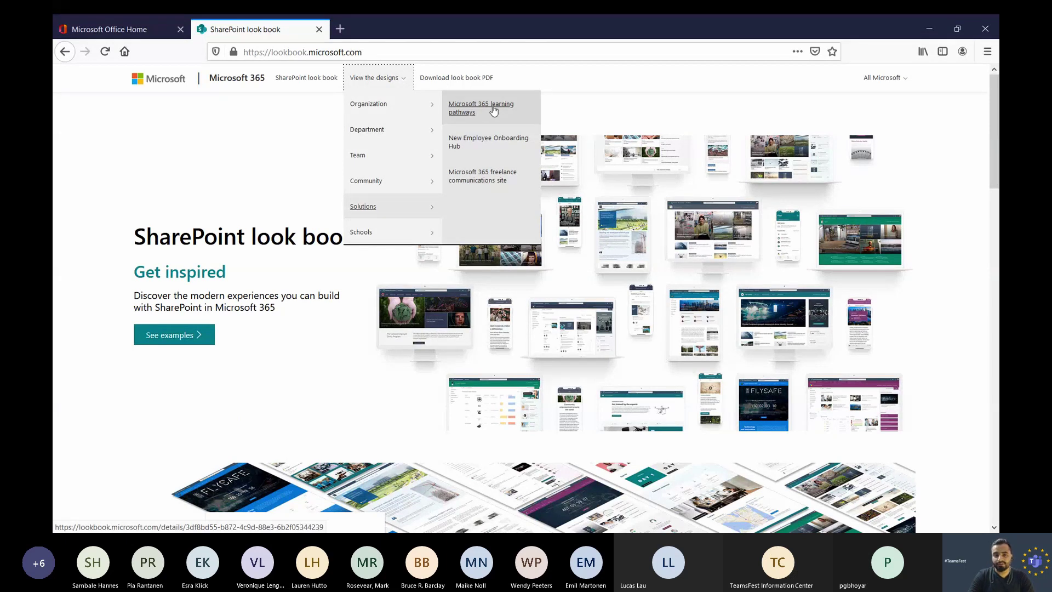
Open the Microsoft 365 learning pathways design in the look book, and launch SharePoint from the Office home page
{"action": "left_click", "coordinate": [493, 110]}
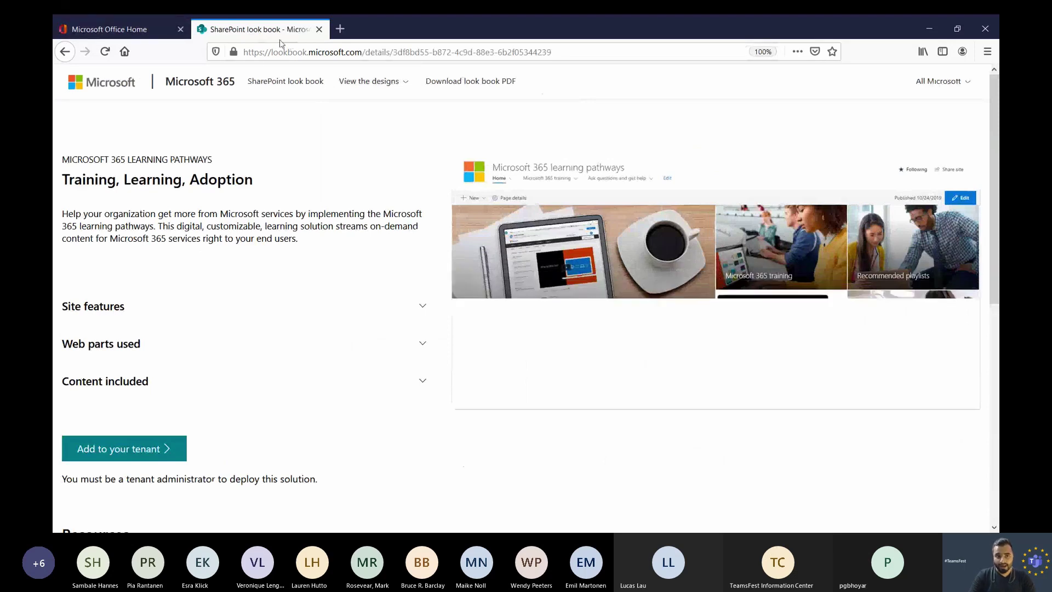
{"action": "left_click", "coordinate": [145, 36]}
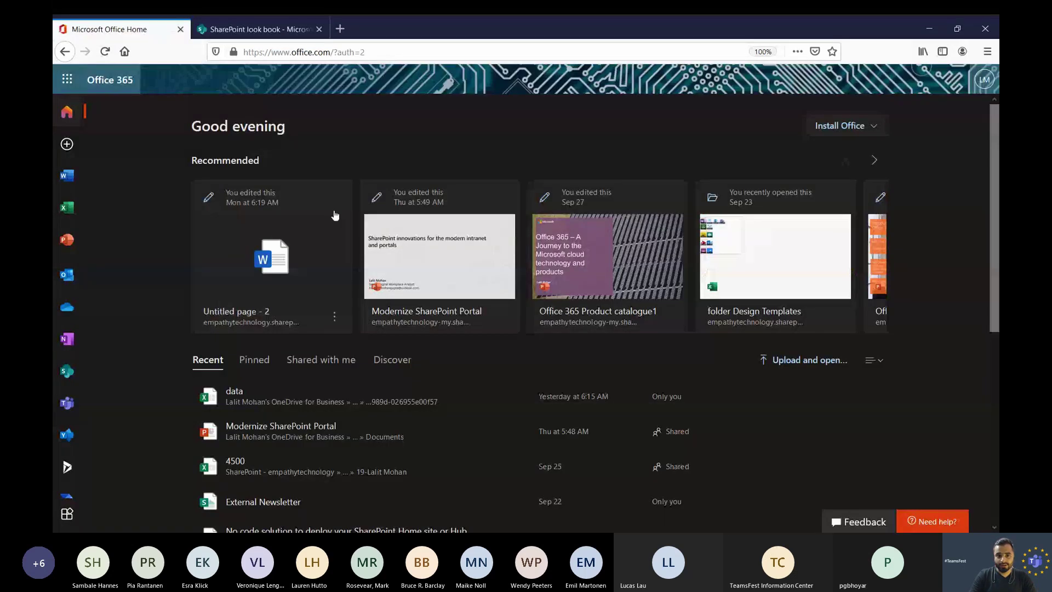
{"action": "left_click", "coordinate": [70, 386]}
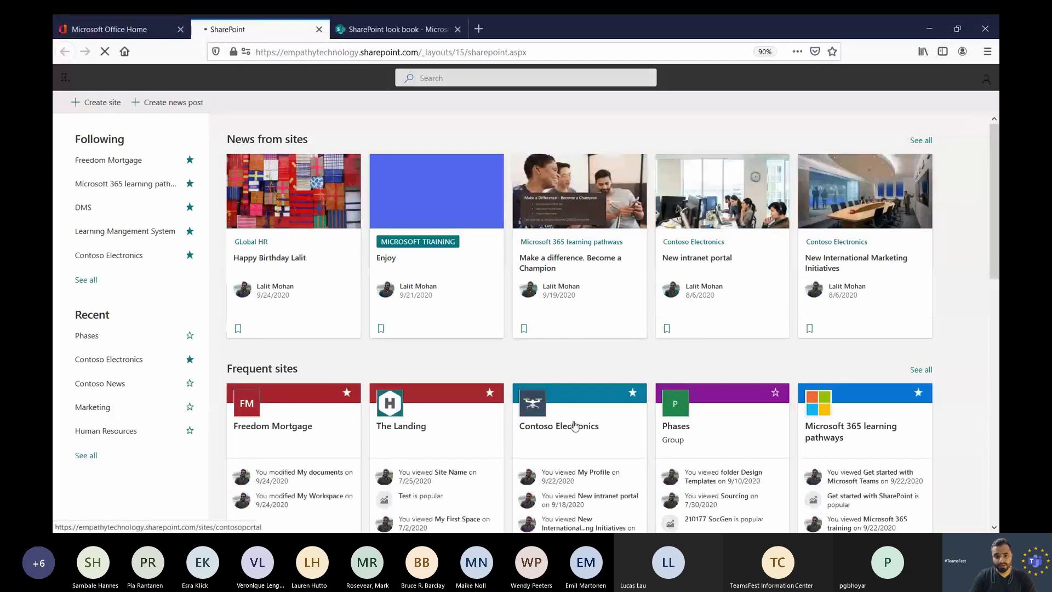
Go to the tenant's learning pathways site by changing the site address to end in /sites/M365LP
{"action": "double_click", "coordinate": [444, 51]}
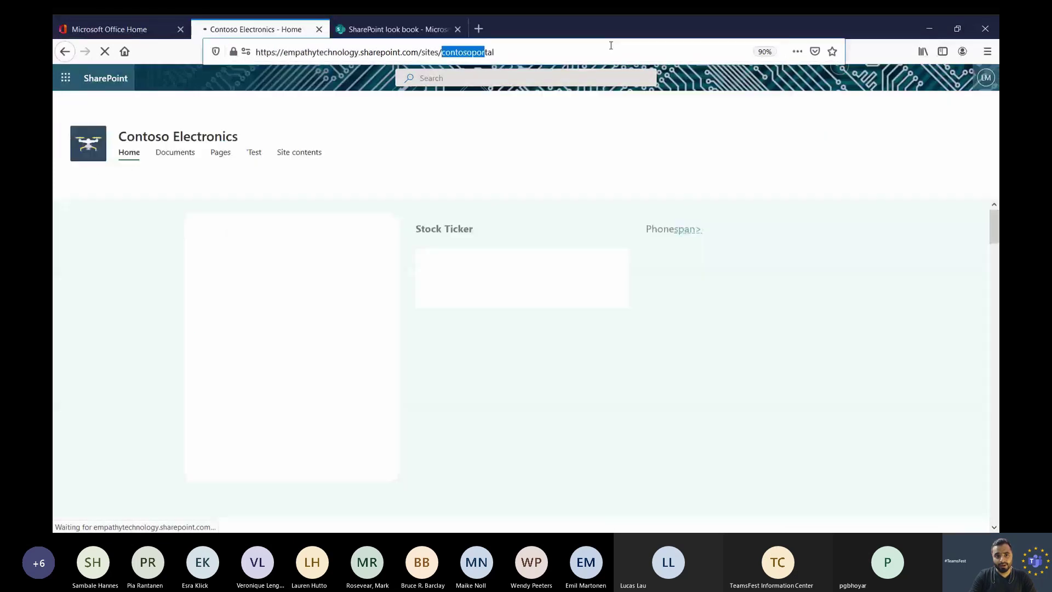
{"action": "type", "text": "M365LP"}
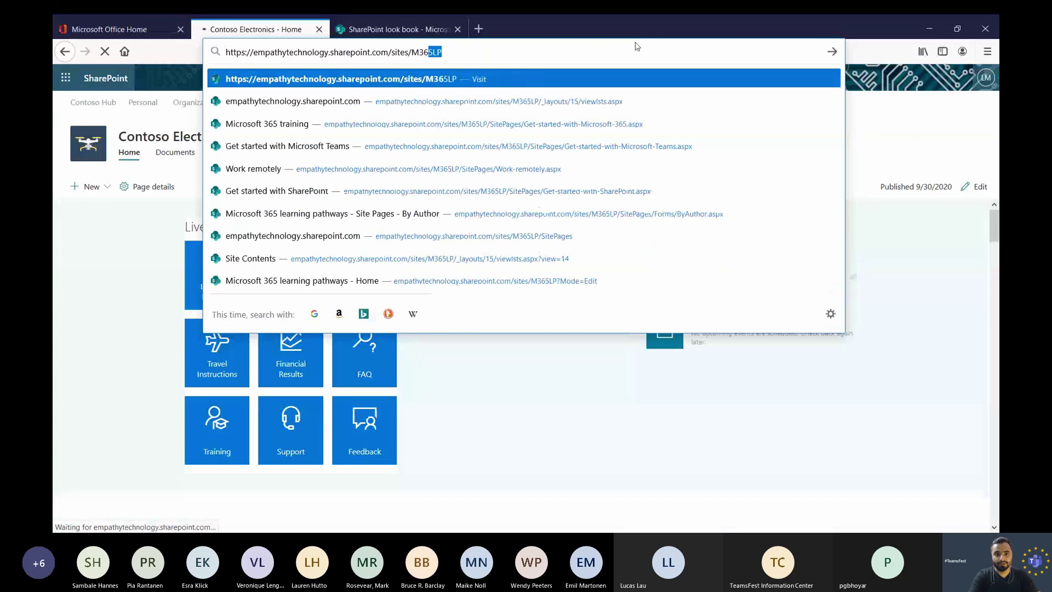
{"action": "key", "text": "Return"}
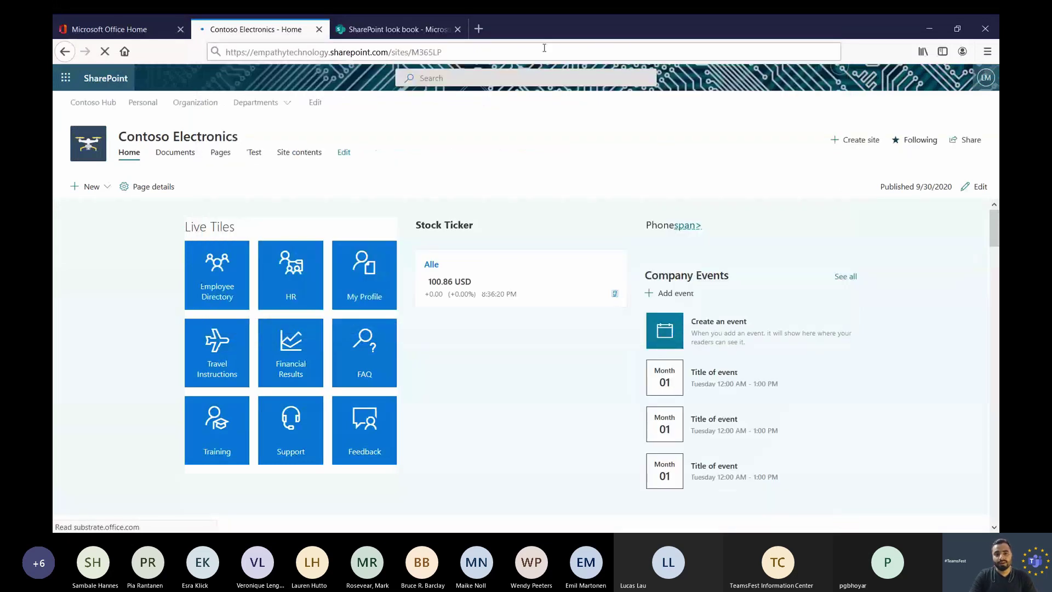
Check the site's address and the look book page's option for adding learning pathways to a tenant, and return to the site
{"action": "double_click", "coordinate": [427, 51]}
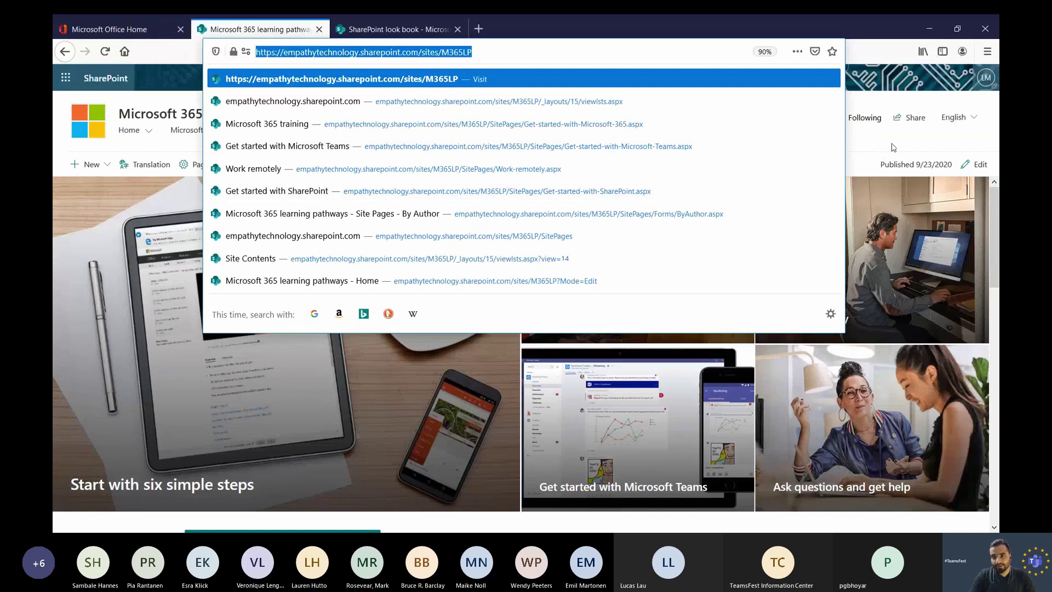
{"action": "key", "text": "Escape"}
{"action": "left_click", "coordinate": [412, 29]}
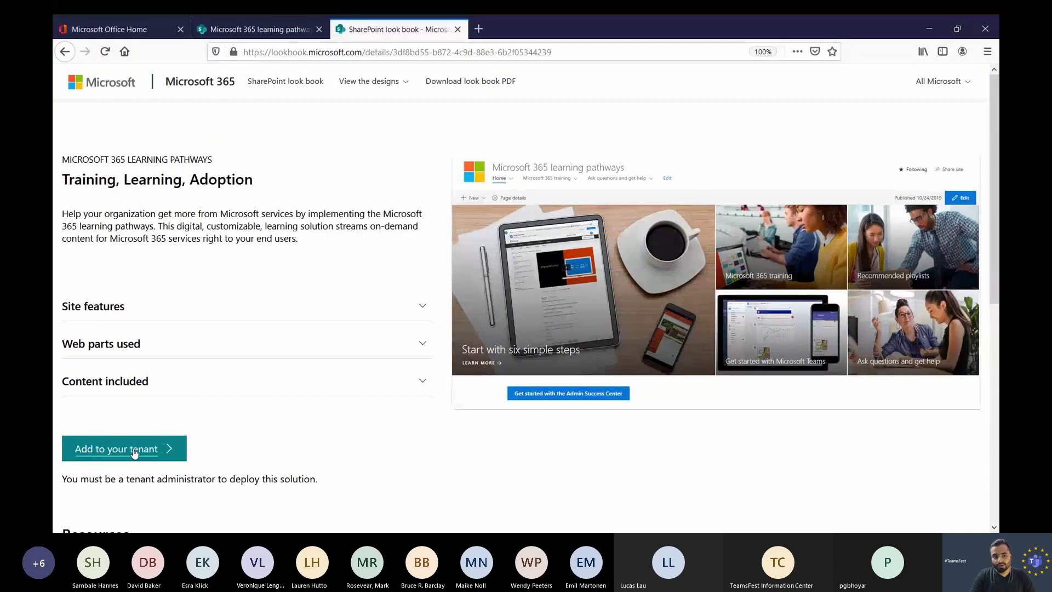
{"action": "left_click", "coordinate": [249, 29]}
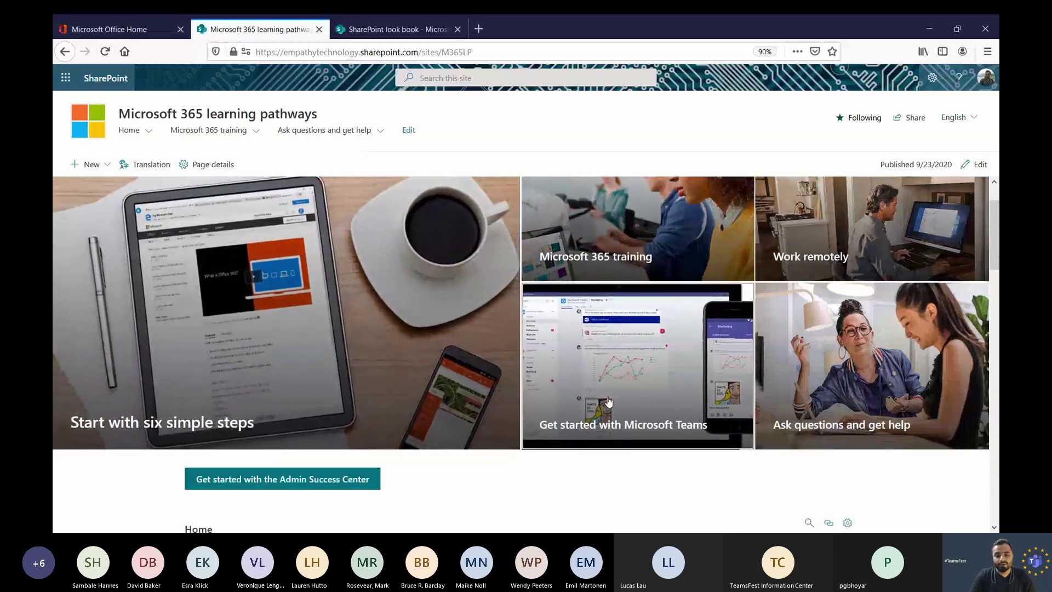
Open the Get started with Microsoft Teams page and examine its training topics and the site's available languages
{"action": "left_click", "coordinate": [608, 402]}
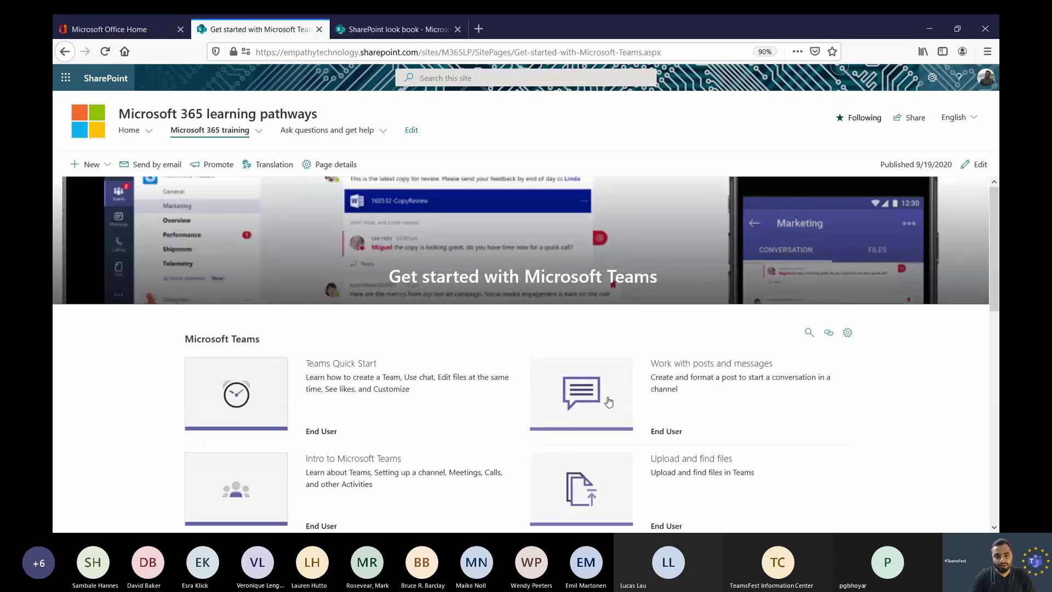
{"action": "scroll", "coordinate": [605, 403], "scroll_direction": "down", "scroll_amount": 3}
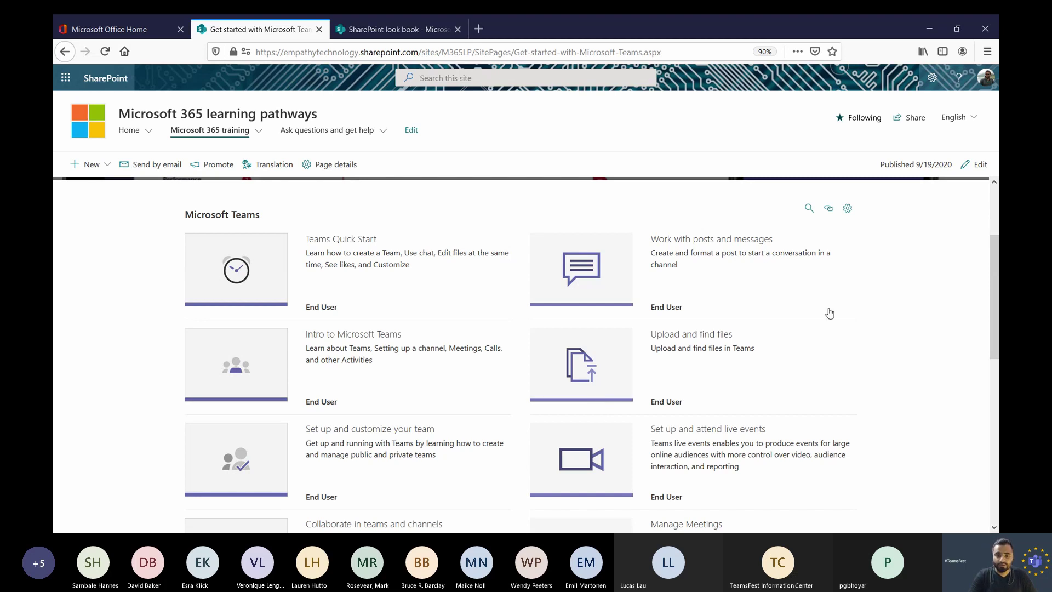
{"action": "left_click", "coordinate": [960, 118]}
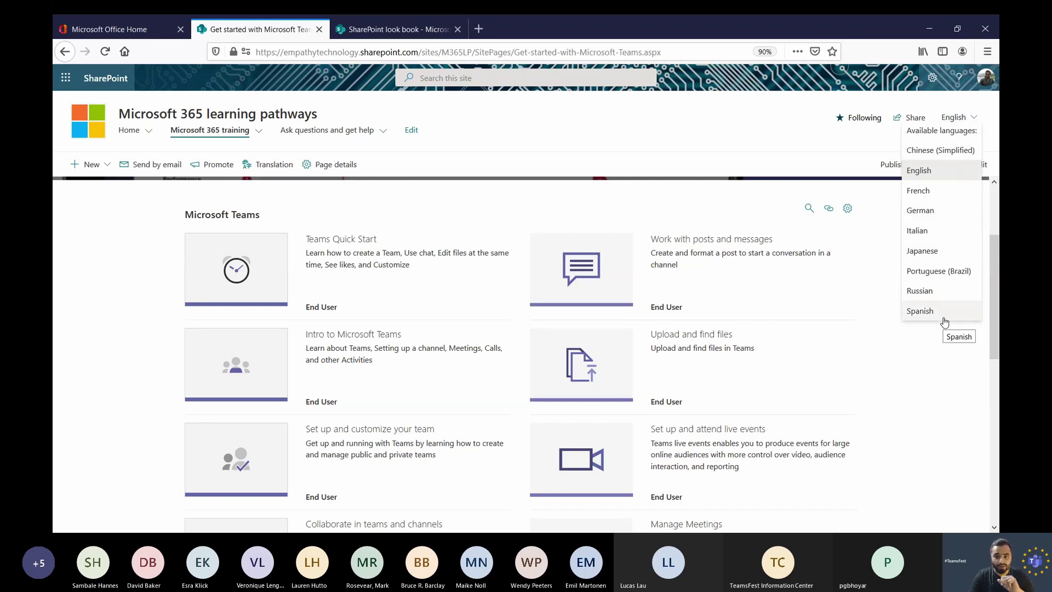
{"action": "scroll", "coordinate": [201, 306], "scroll_direction": "up", "scroll_amount": 3}
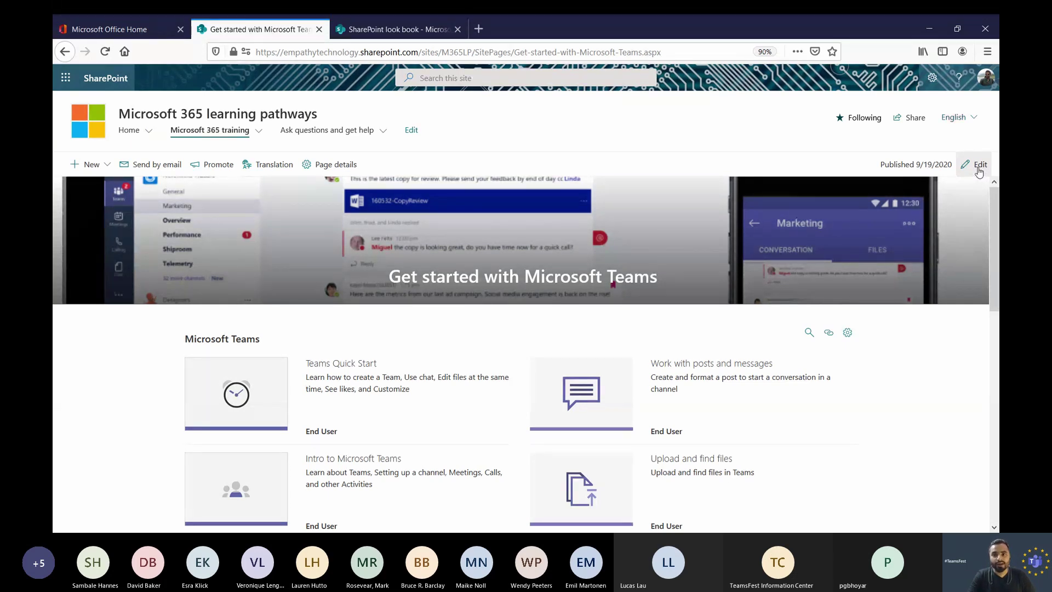
Put the Get started with Microsoft Teams page into edit mode and add a one-column section below the training content
{"action": "left_click", "coordinate": [979, 165]}
{"action": "scroll", "coordinate": [508, 426], "scroll_direction": "down", "scroll_amount": 4}
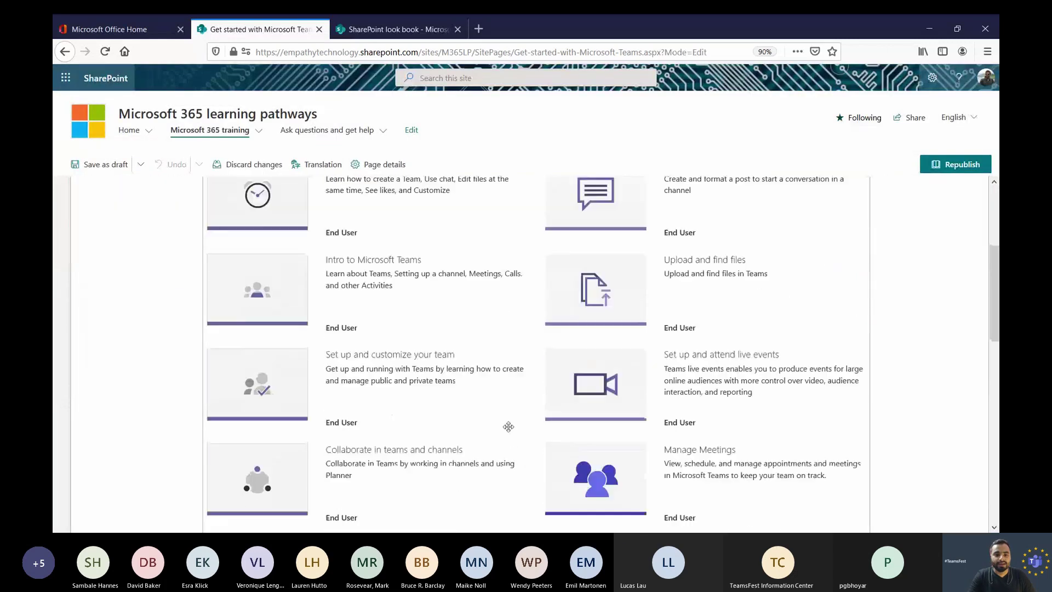
{"action": "scroll", "coordinate": [509, 426], "scroll_direction": "down", "scroll_amount": 6}
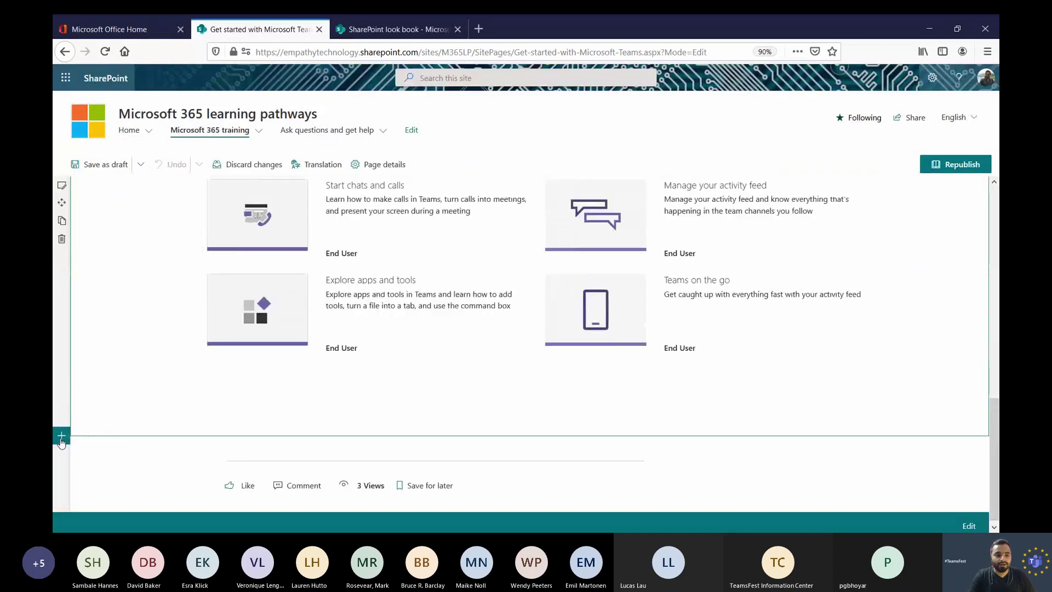
{"action": "left_click", "coordinate": [61, 437]}
{"action": "left_click", "coordinate": [103, 402]}
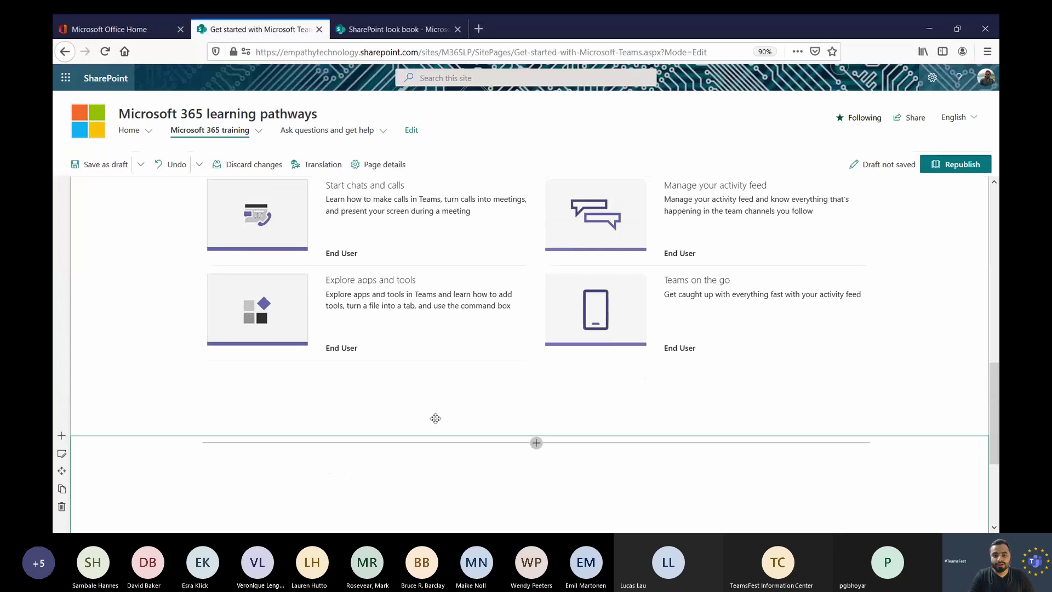
Add a File viewer web part to the new section and try to insert a stock image into it
{"action": "left_click", "coordinate": [537, 442]}
{"action": "left_click", "coordinate": [577, 304]}
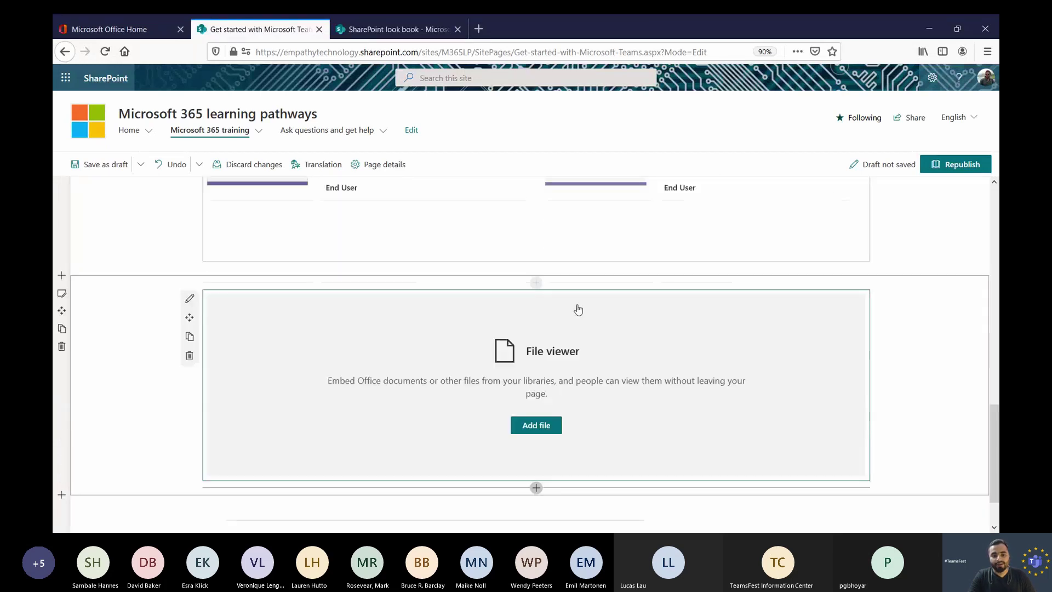
{"action": "left_click", "coordinate": [188, 235]}
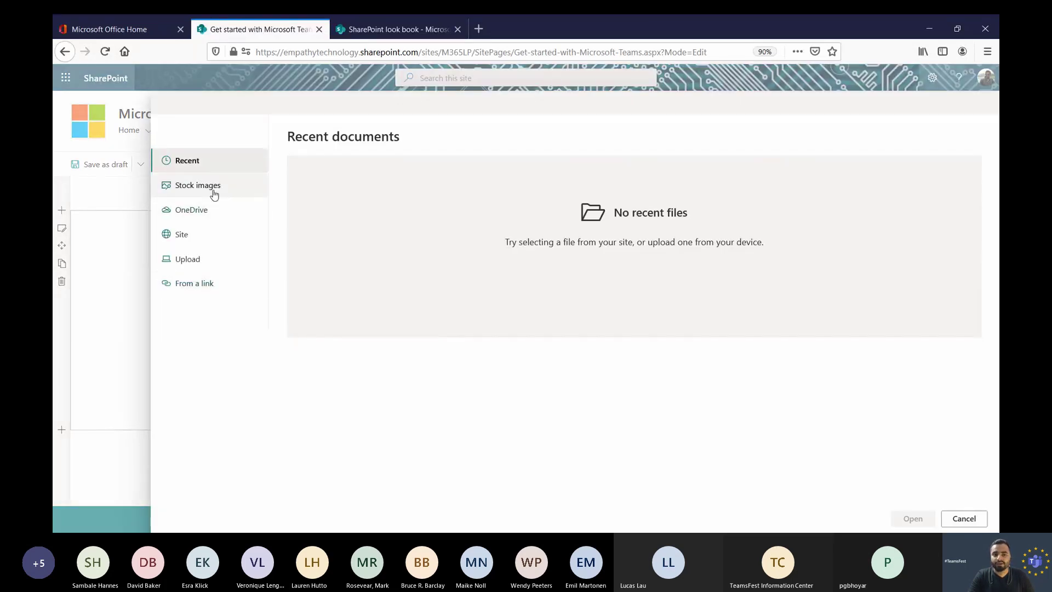
{"action": "left_click", "coordinate": [214, 186]}
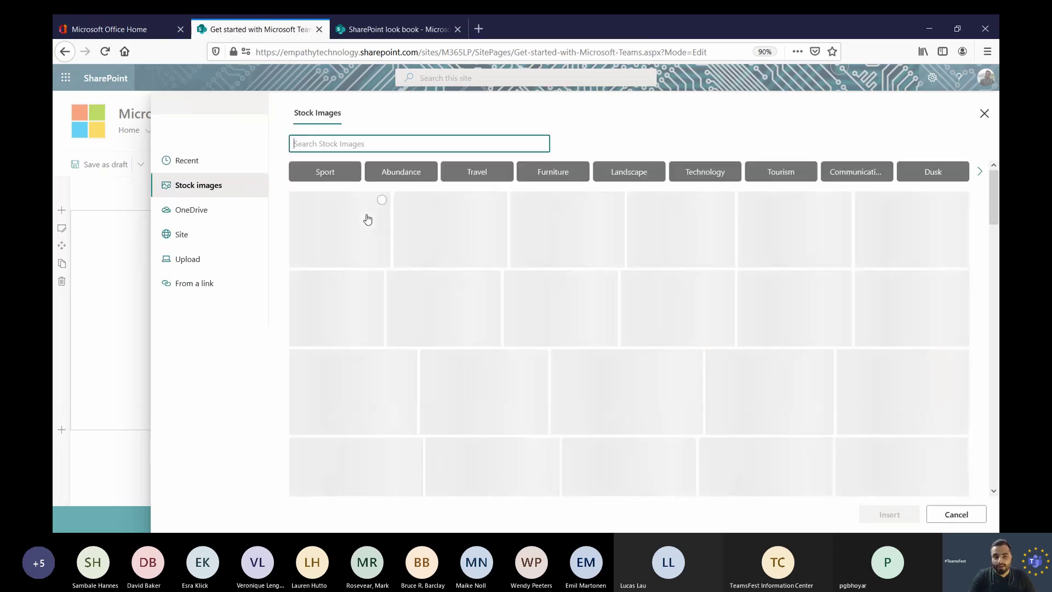
{"action": "left_click", "coordinate": [383, 215]}
{"action": "left_click", "coordinate": [878, 513]}
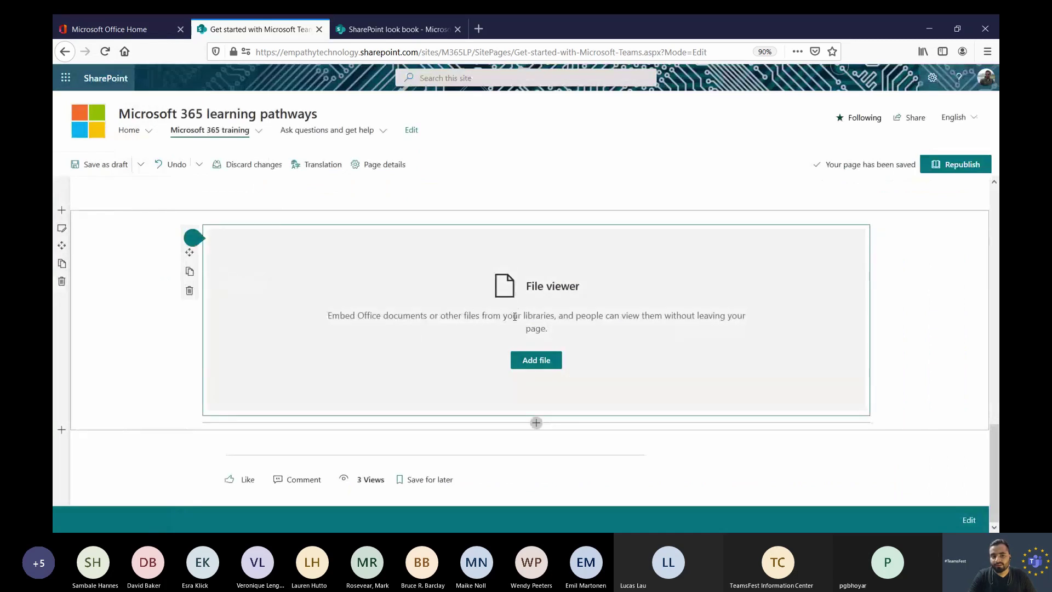
Discard the edits made to the Get started with Microsoft Teams page
{"action": "scroll", "coordinate": [424, 350], "scroll_direction": "up", "scroll_amount": 10}
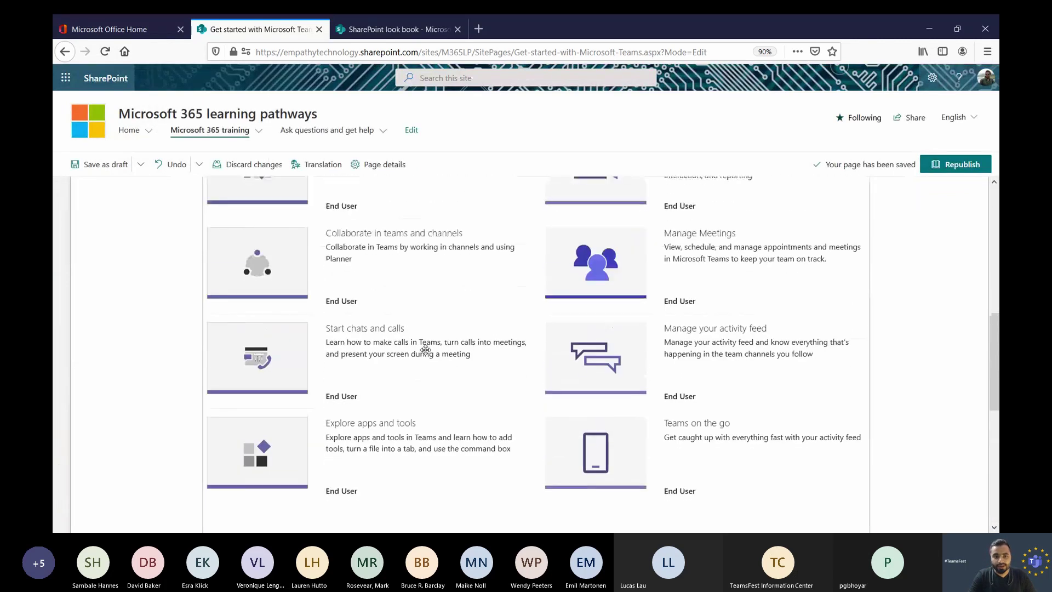
{"action": "scroll", "coordinate": [159, 221], "scroll_direction": "up", "scroll_amount": 1}
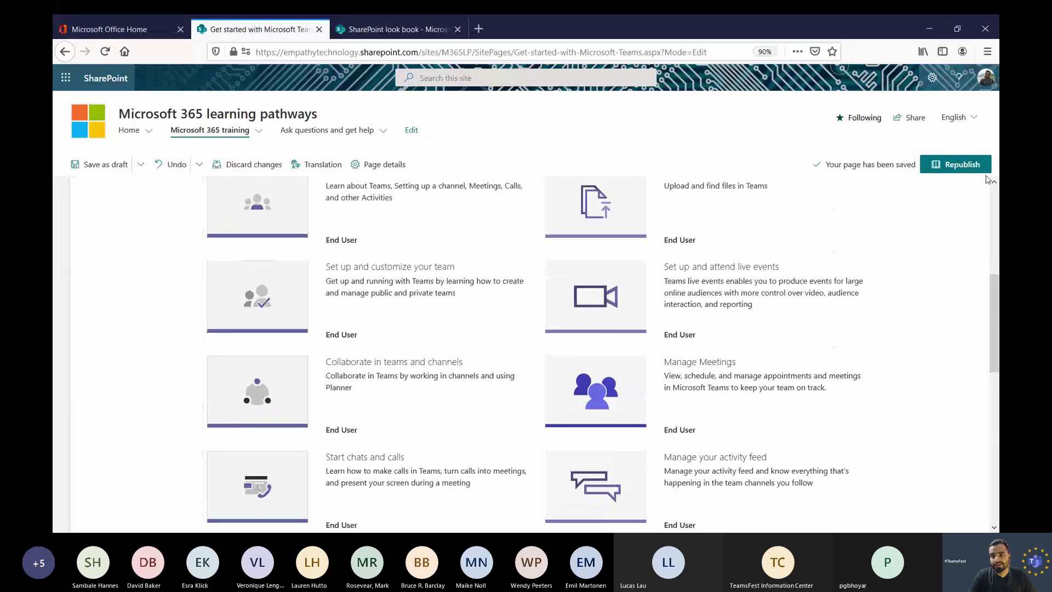
{"action": "left_click", "coordinate": [249, 164]}
{"action": "left_click", "coordinate": [515, 325]}
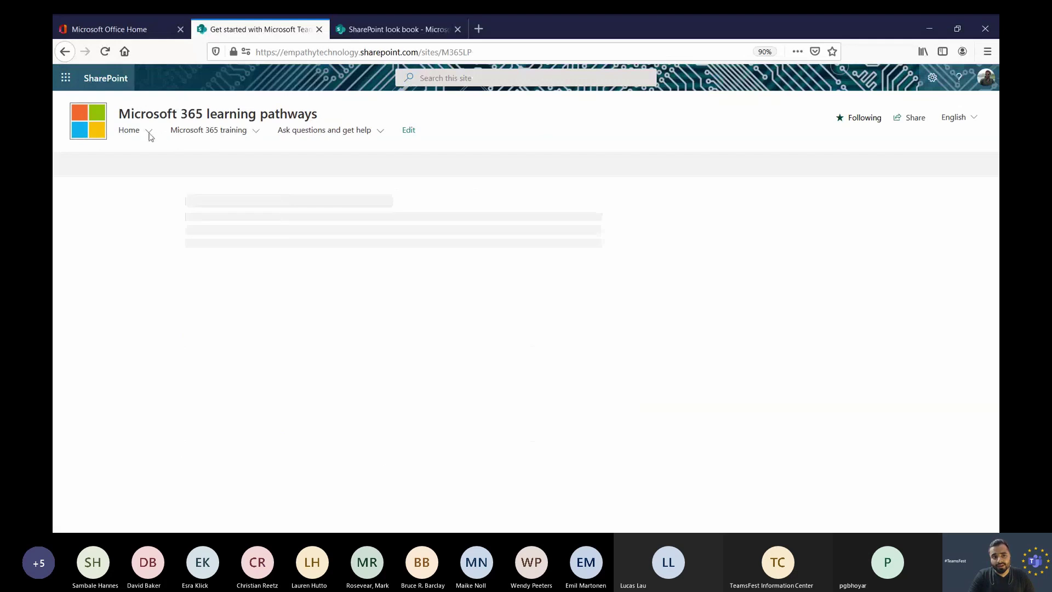
Open the Microsoft 365 training page from the site's home page and examine its scenarios and product tiles
{"action": "left_click", "coordinate": [149, 131]}
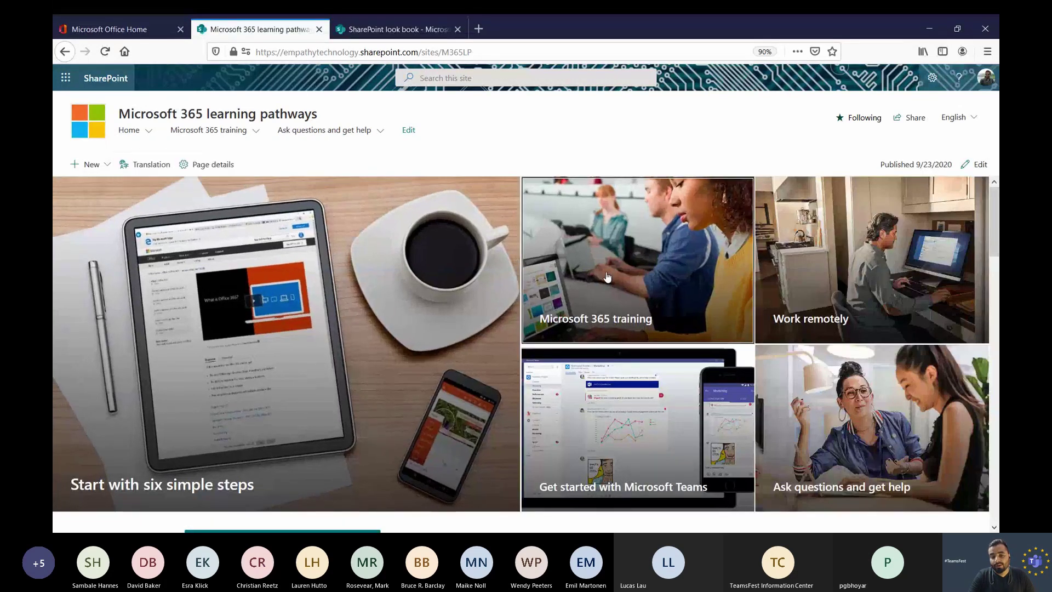
{"action": "left_click", "coordinate": [608, 276]}
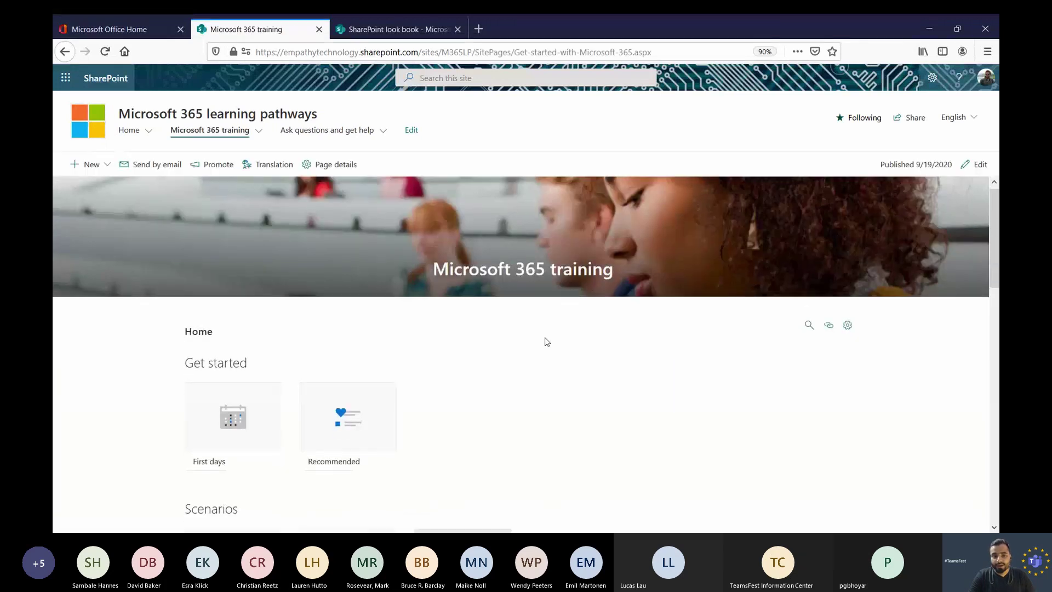
{"action": "scroll", "coordinate": [495, 362], "scroll_direction": "down", "scroll_amount": 5}
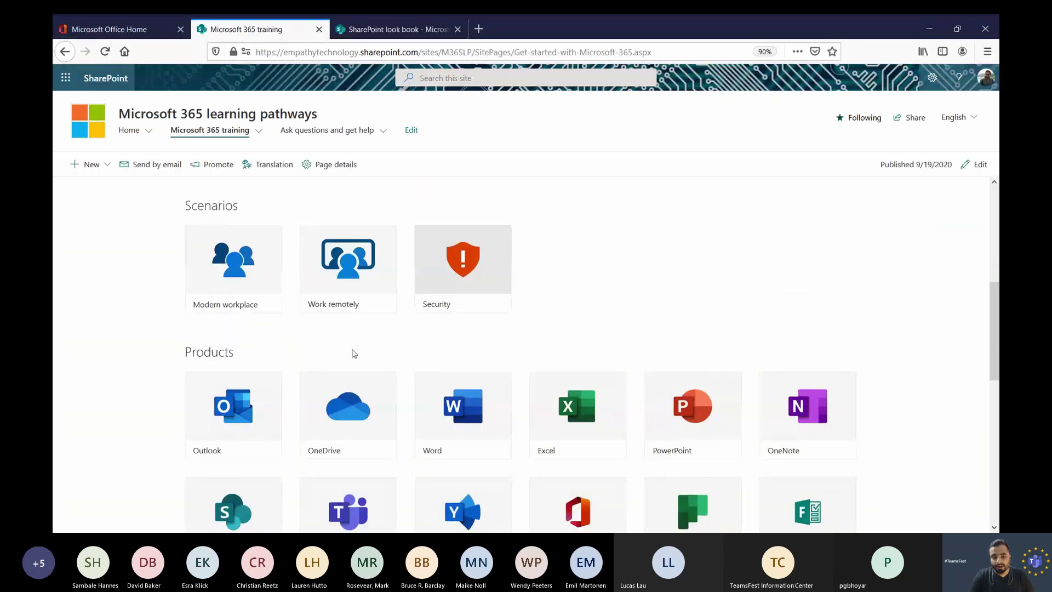
{"action": "scroll", "coordinate": [354, 353], "scroll_direction": "down", "scroll_amount": 1}
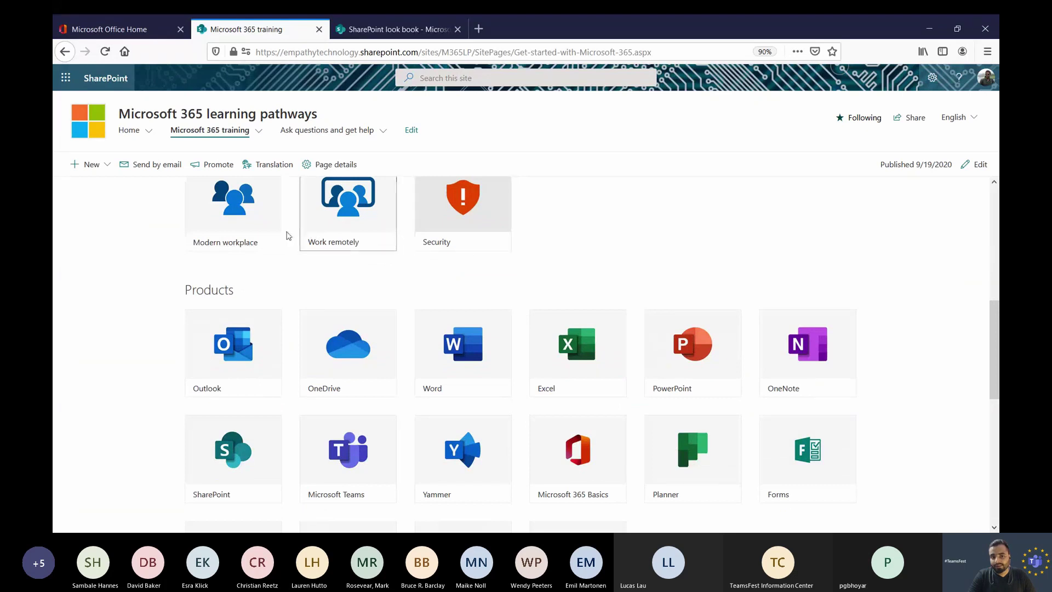
{"action": "scroll", "coordinate": [432, 277], "scroll_direction": "down", "scroll_amount": 2}
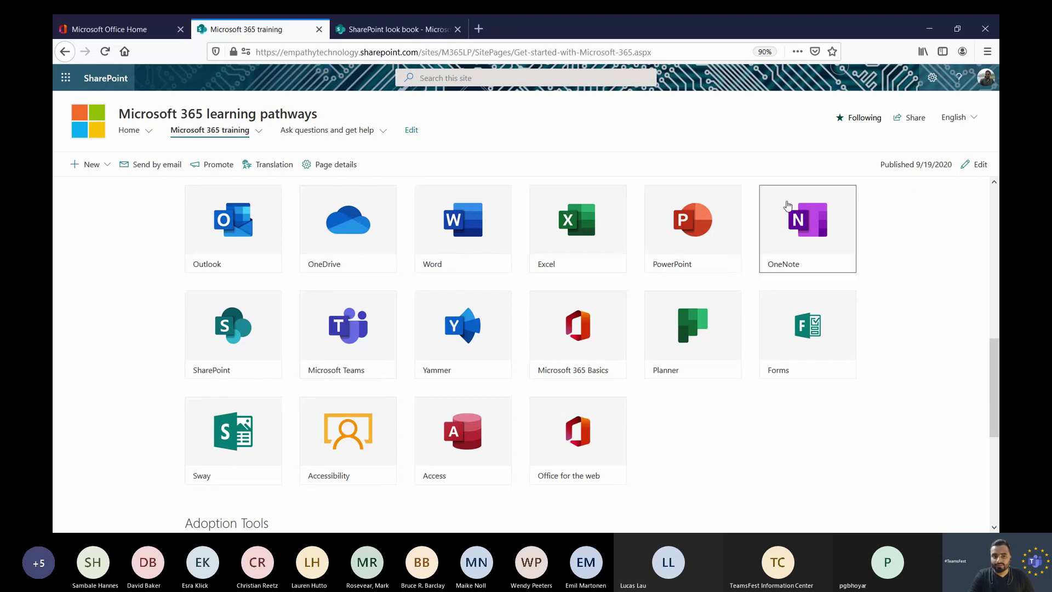
Open Learning pathways administration and toggle the visibility of the "Six Simple Steps - Welcome to Microsoft 365" playlist under First days
{"action": "left_click", "coordinate": [246, 131]}
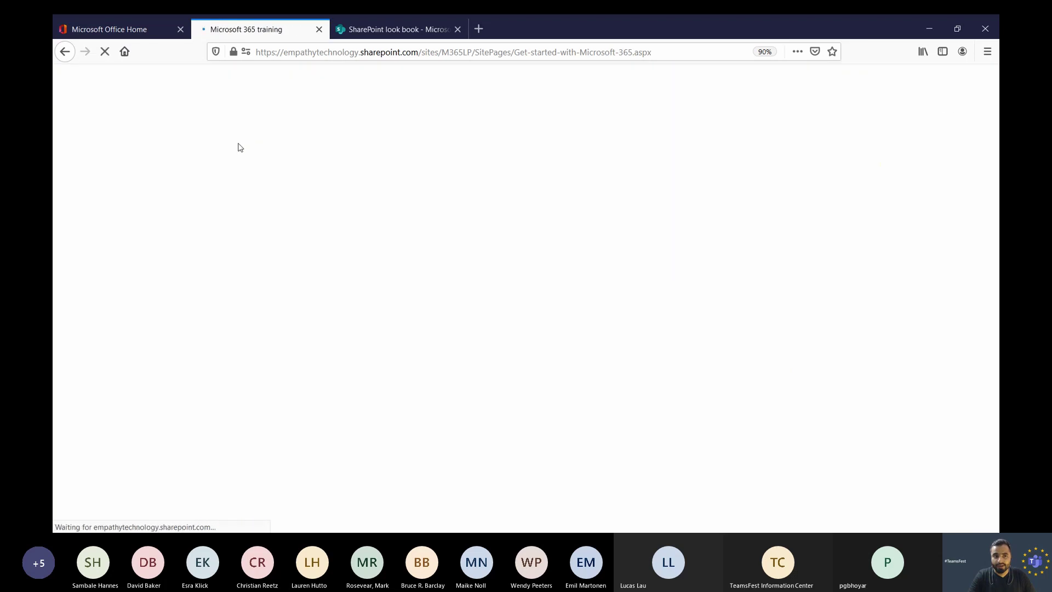
{"action": "mouse_move", "coordinate": [139, 132]}
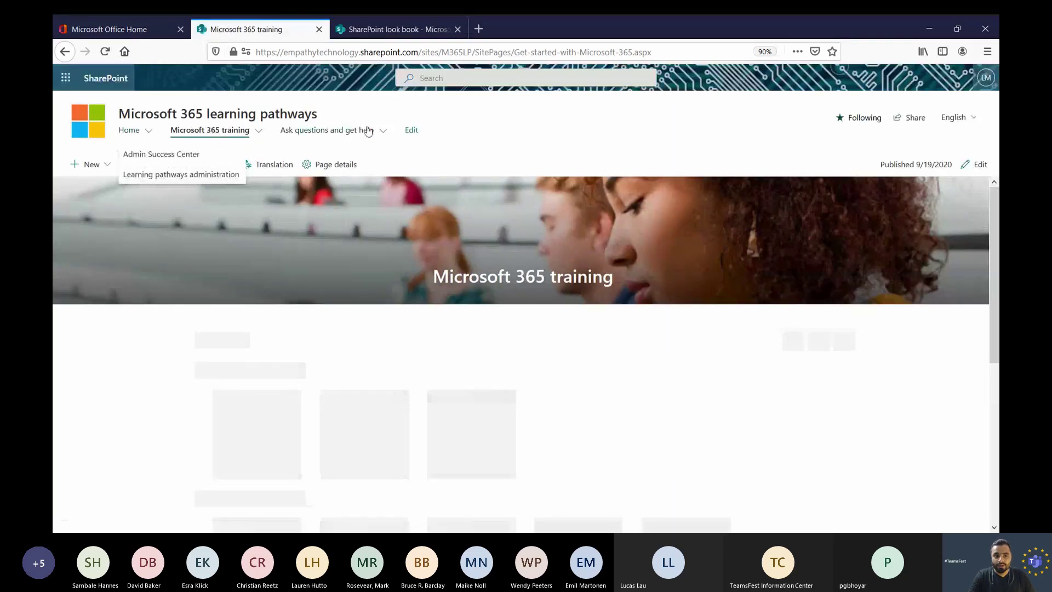
{"action": "left_click", "coordinate": [144, 176]}
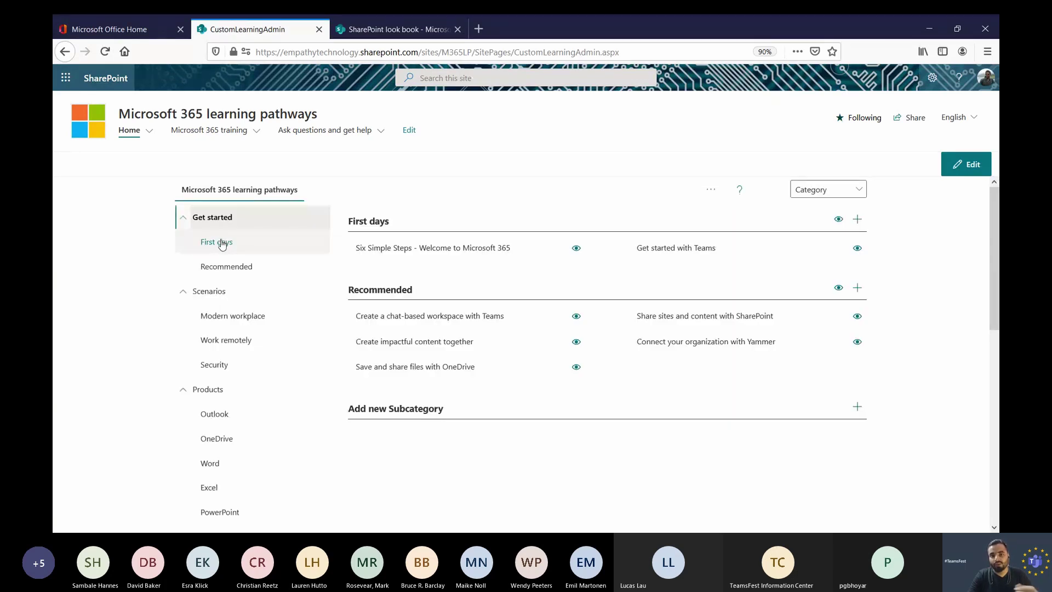
{"action": "left_click", "coordinate": [577, 249]}
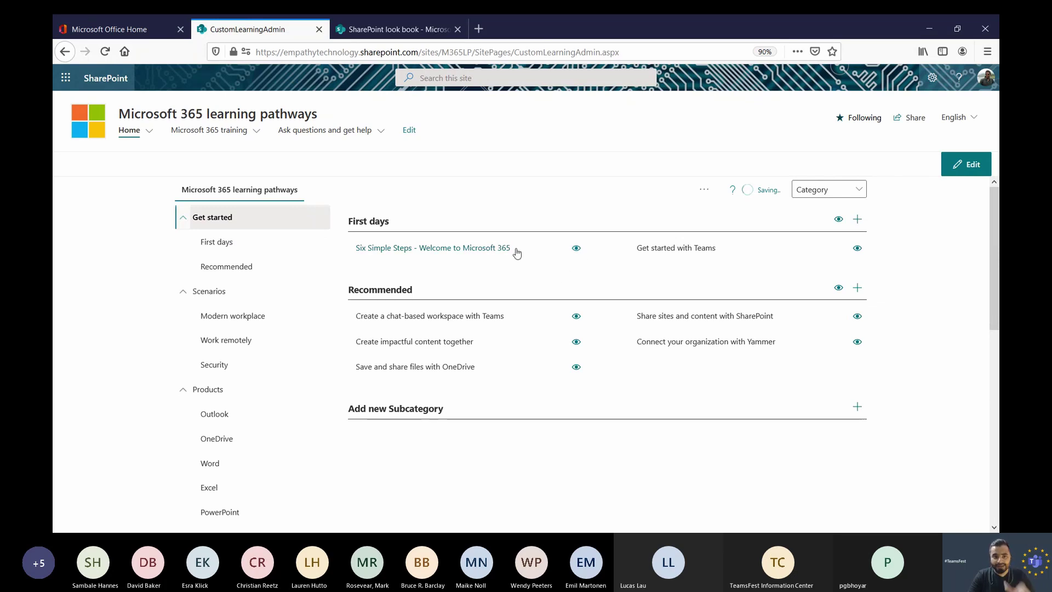
Switch to the PowerPoint slideshow and advance to the Integration with Microsoft Teams slide about the Get Started app
{"action": "key", "text": "alt+Tab"}
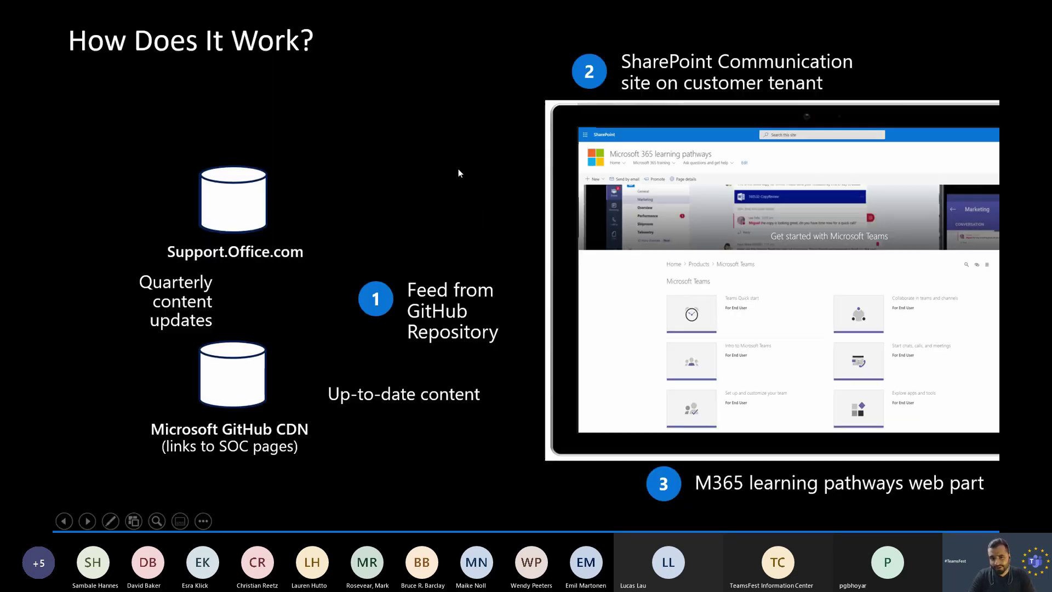
{"action": "key", "text": "Right"}
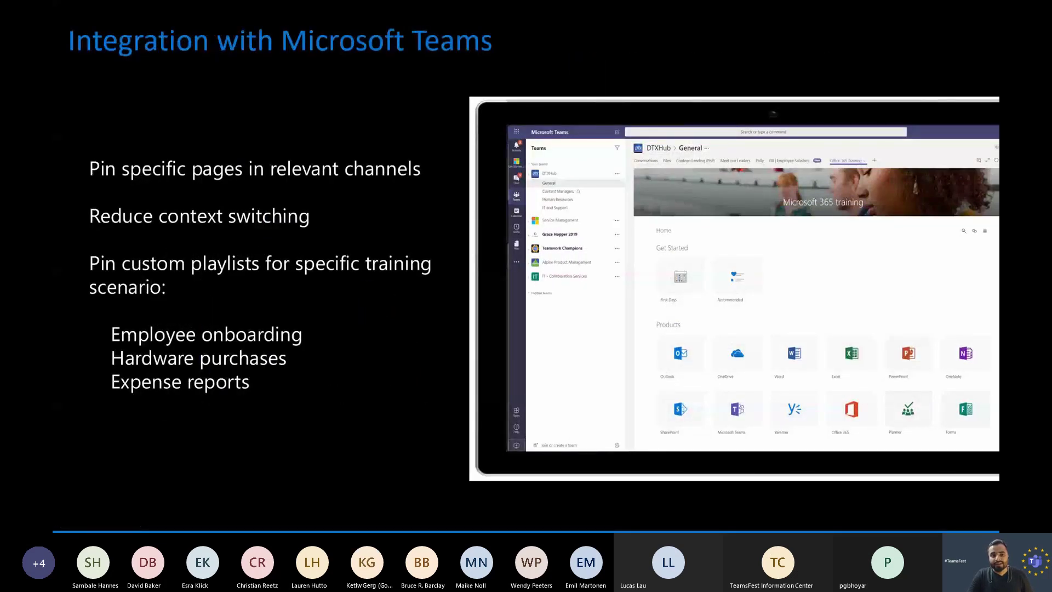
{"action": "key", "text": "Right"}
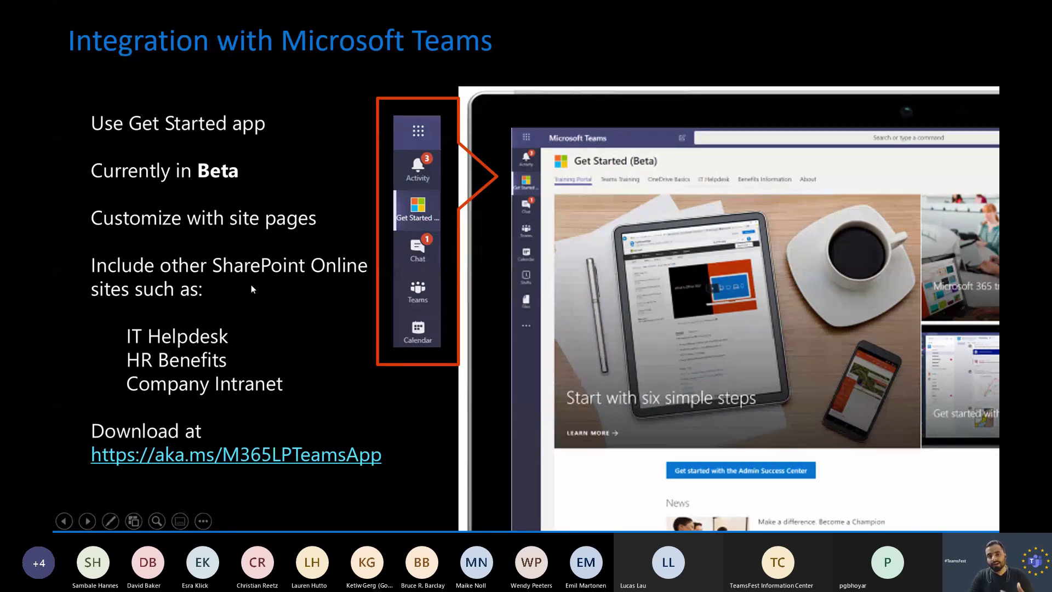
Advance the slideshow to the Demo slide, switch to Firefox and open Microsoft Teams from Microsoft Office Home
{"action": "key", "text": "Right"}
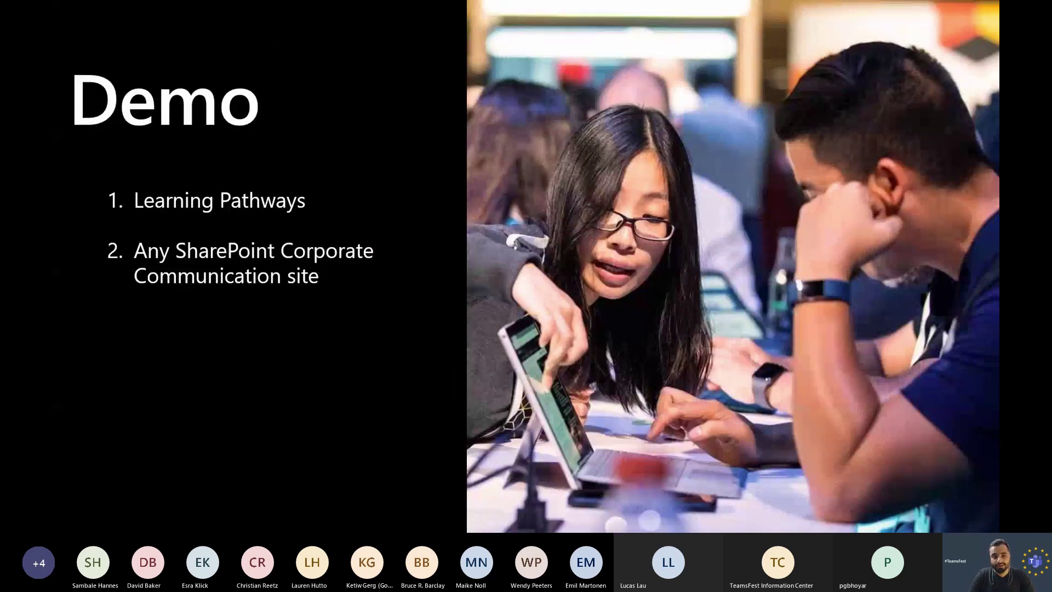
{"action": "key", "text": "alt+Tab"}
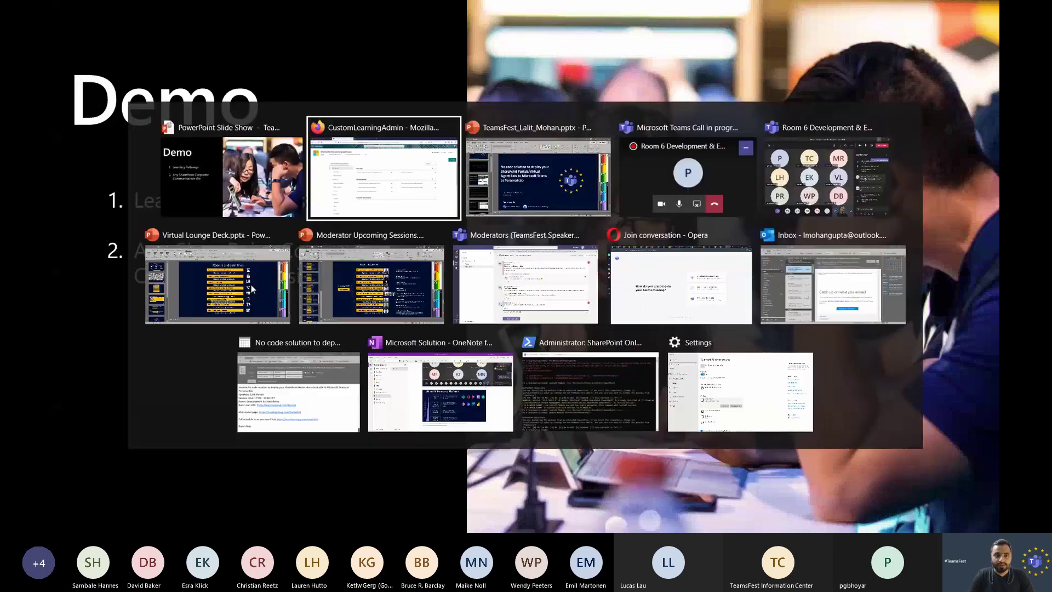
{"action": "key", "text": "ctrl+Page_Up"}
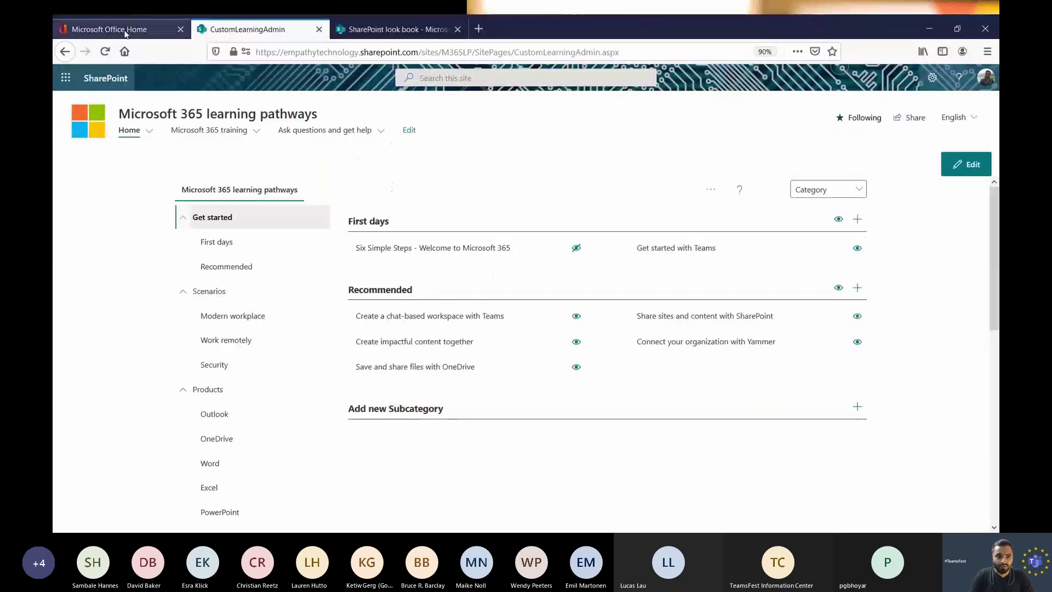
{"action": "left_click", "coordinate": [67, 404]}
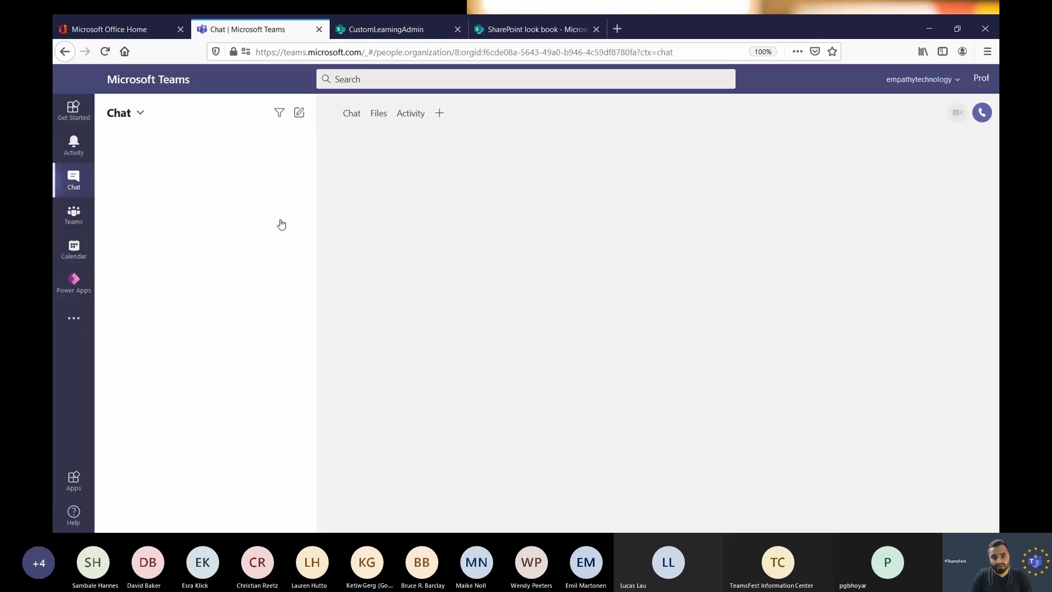
Find the App Studio app in Teams and open its Manifest editor
{"action": "left_click", "coordinate": [74, 318]}
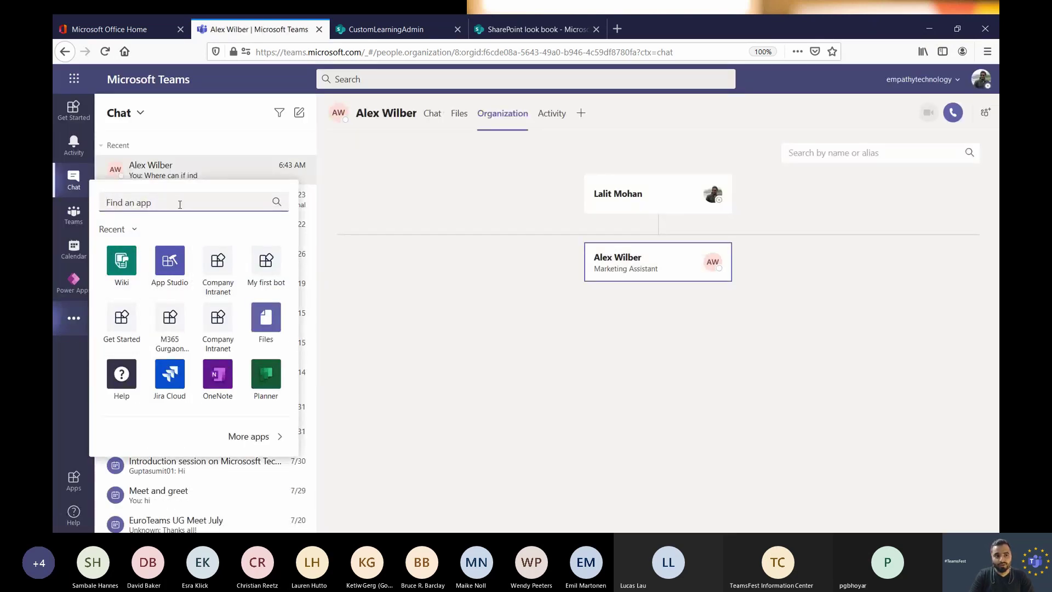
{"action": "type", "text": "app studio"}
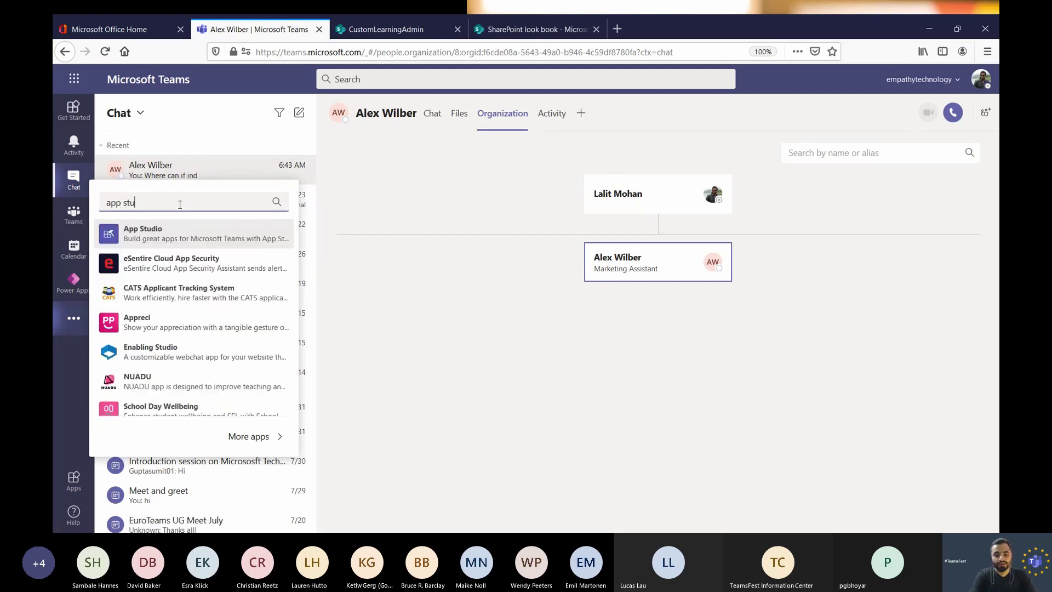
{"action": "left_click", "coordinate": [189, 235]}
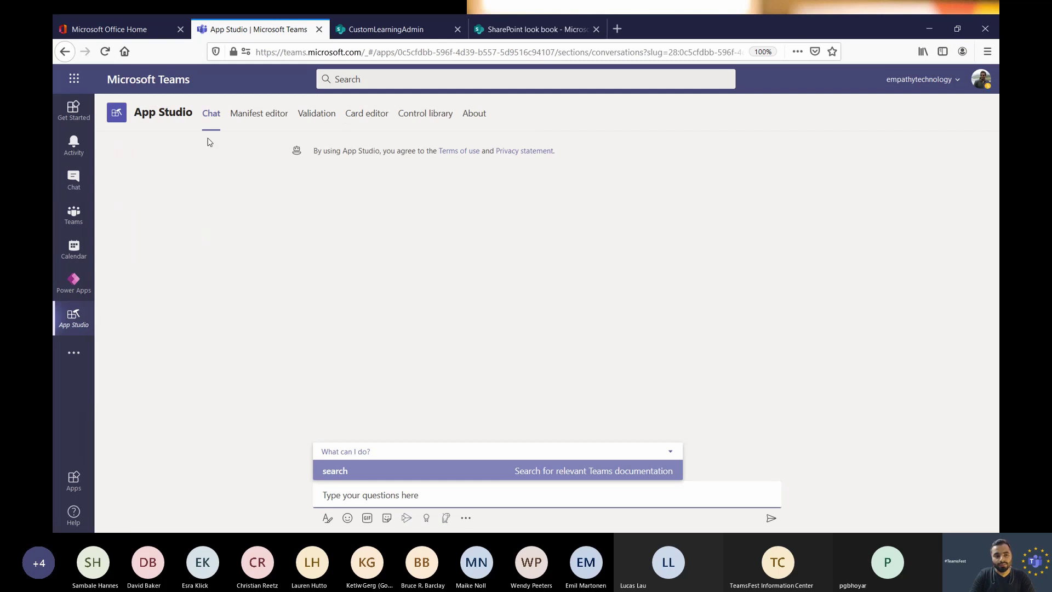
{"action": "left_click", "coordinate": [268, 115]}
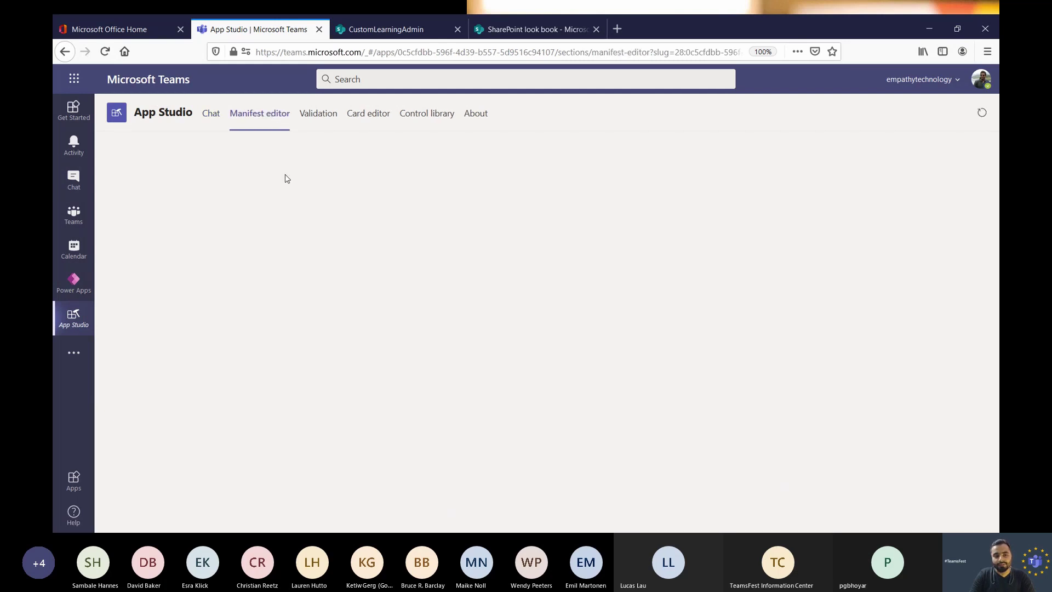
Search Windows for "no code", show the matching document in its OneDrive folder and try to open it
{"action": "key", "text": "super"}
{"action": "type", "text": "no code"}
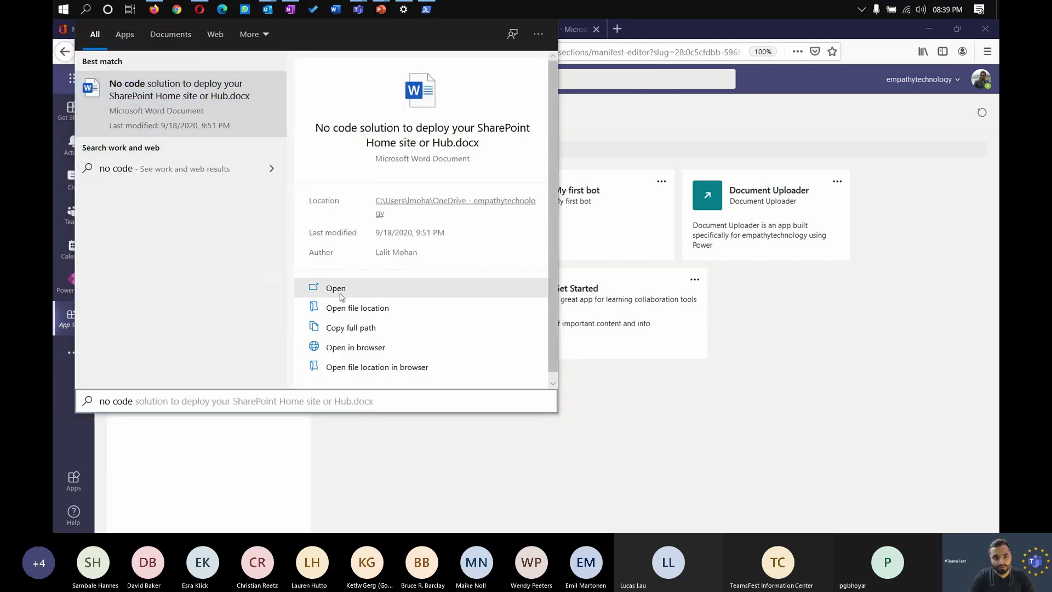
{"action": "left_click", "coordinate": [353, 308]}
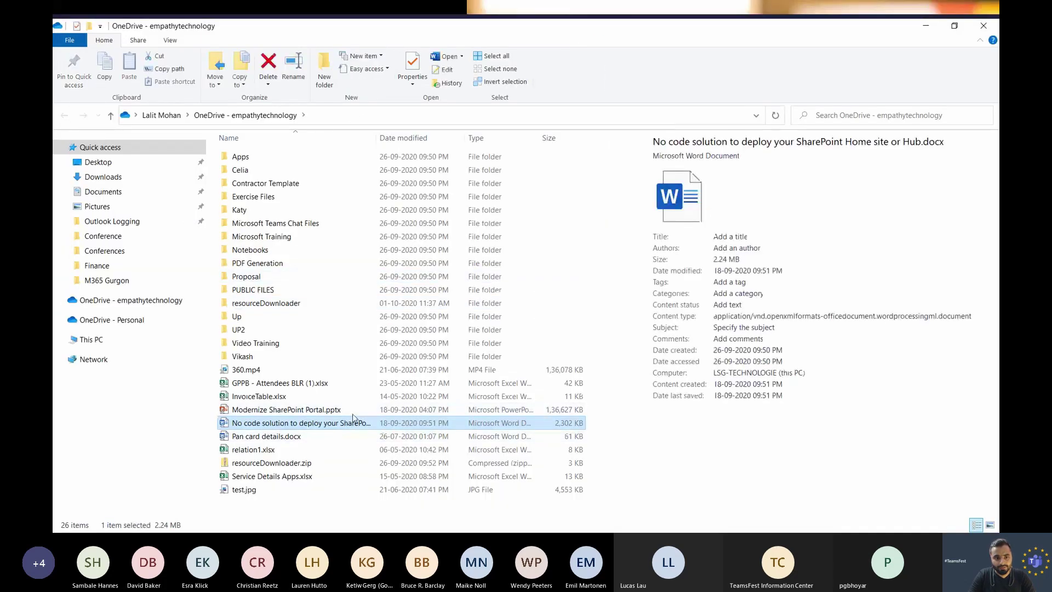
{"action": "right_click", "coordinate": [488, 425]}
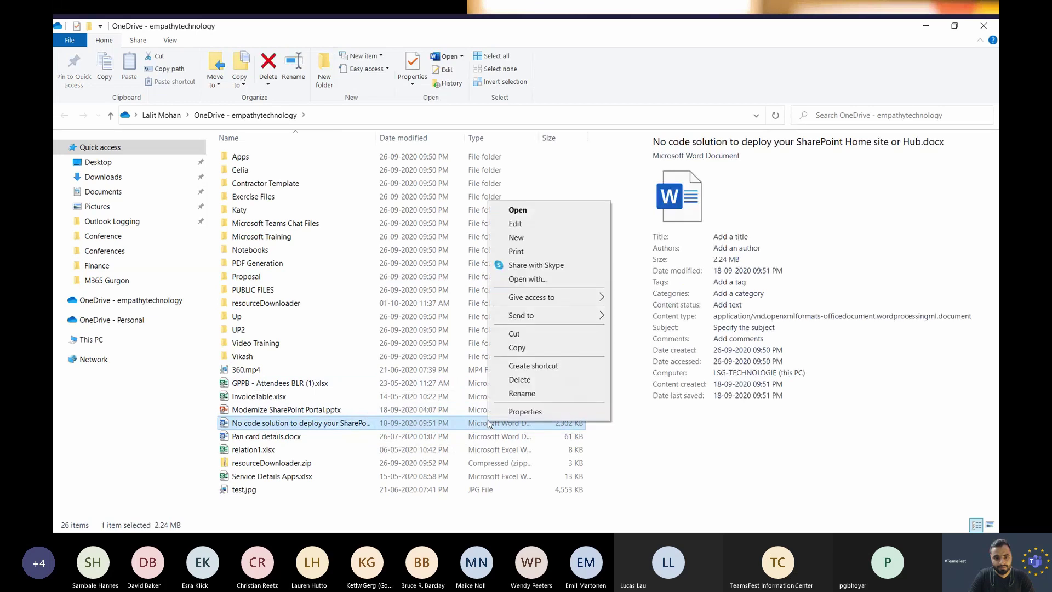
{"action": "left_click", "coordinate": [511, 211]}
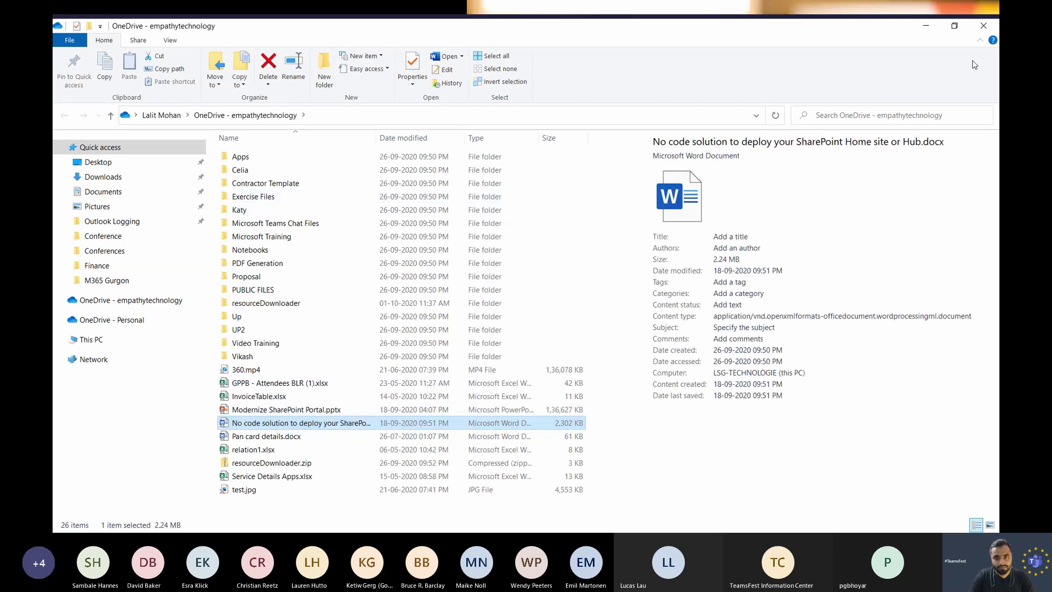
{"action": "left_click", "coordinate": [926, 26]}
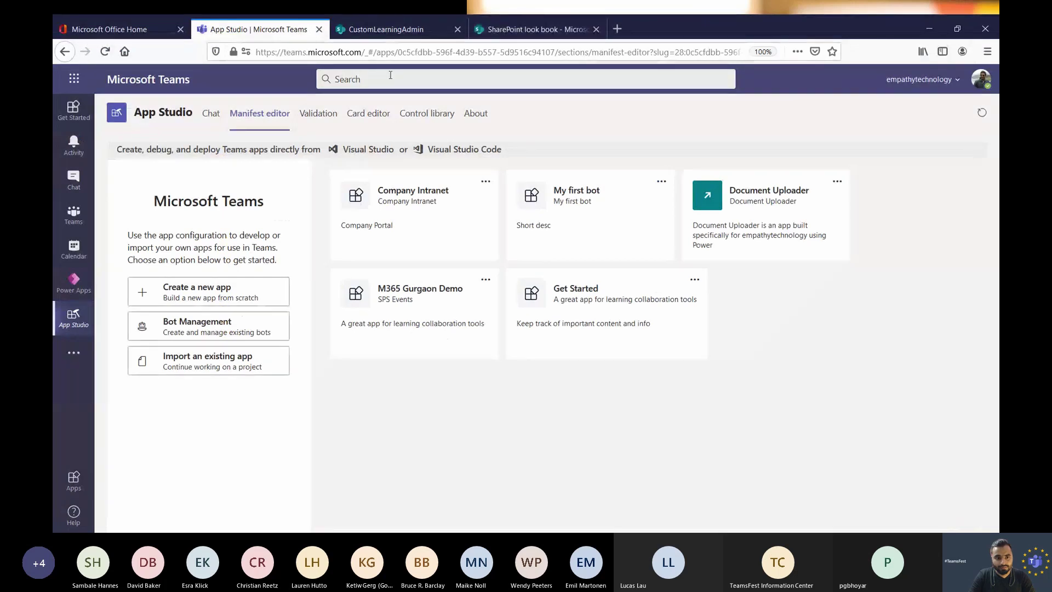
{"action": "key", "text": "alt+Tab"}
{"action": "key", "text": "Tab"}
{"action": "key", "text": "Tab"}
{"action": "key", "text": "Tab"}
{"action": "key", "text": "Tab"}
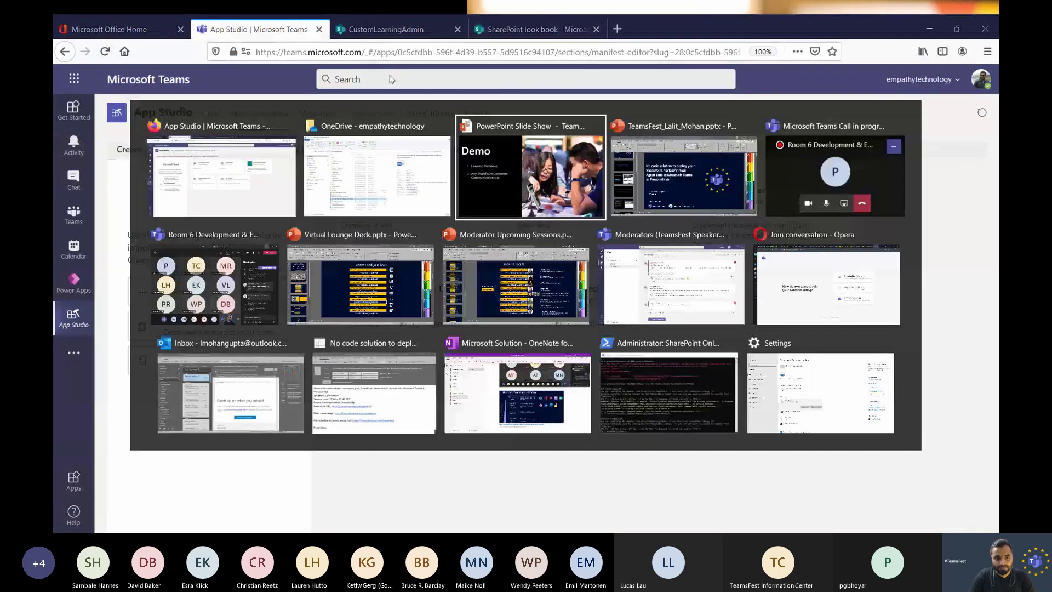
{"action": "key", "text": "shift+Tab"}
{"action": "key", "text": "shift+Tab"}
{"action": "key", "text": "shift+Tab"}
{"action": "key", "text": "shift+Tab"}
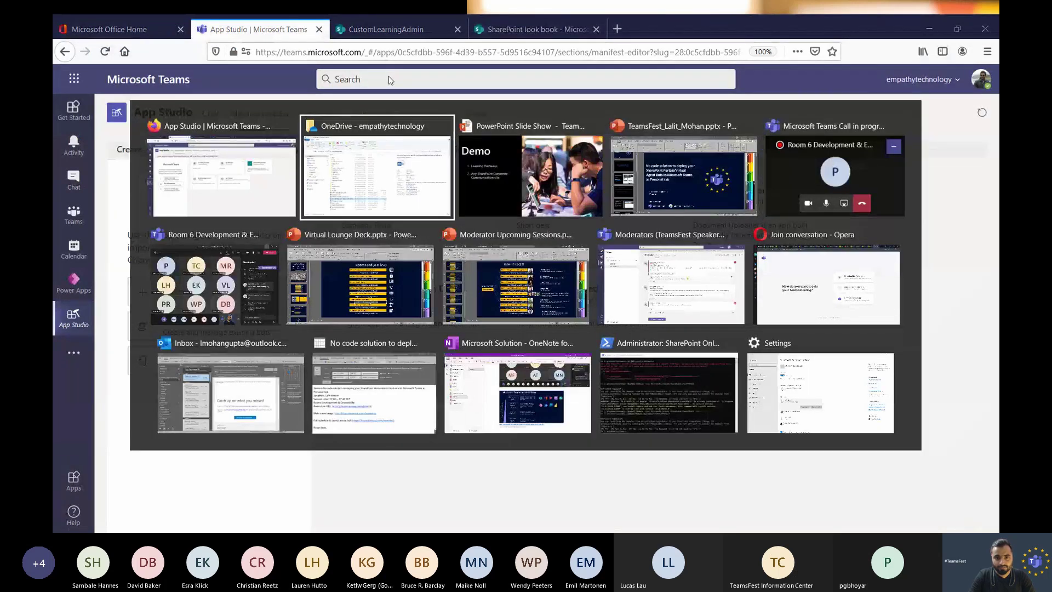
{"action": "key", "text": "Escape"}
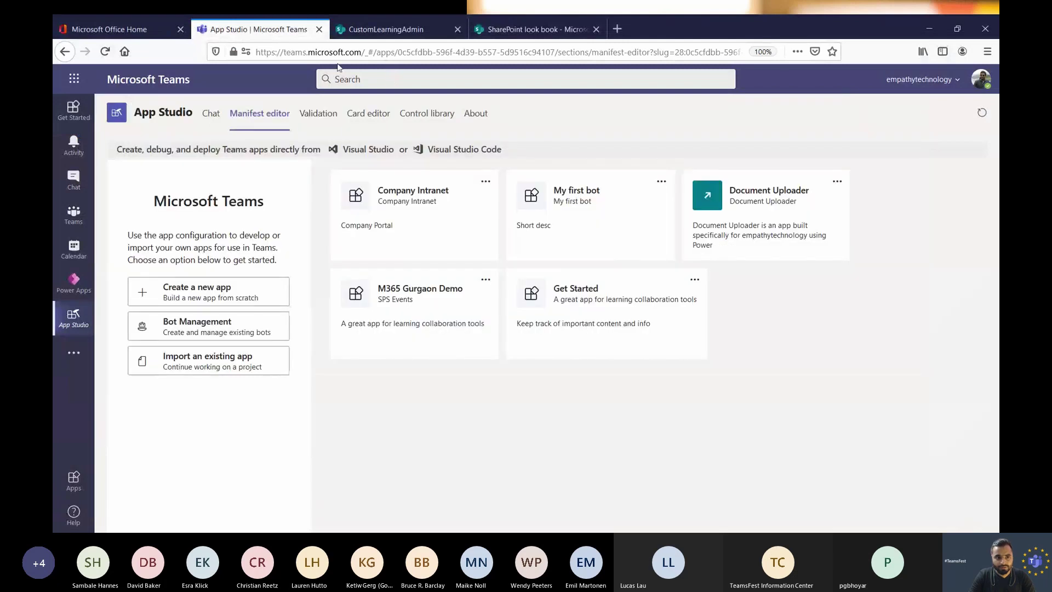
Search Windows for "no code" again and copy "No code solution to deploy your SharePoint Home site or Hub.docx" from OneDrive to the Desktop
{"action": "key", "text": "super"}
{"action": "type", "text": "no"}
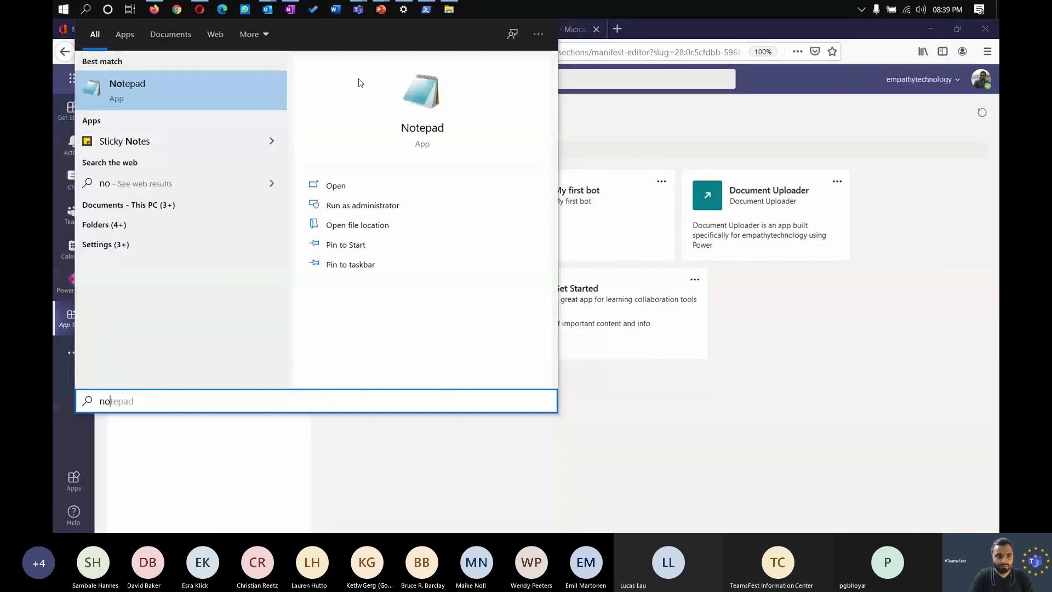
{"action": "type", "text": " code"}
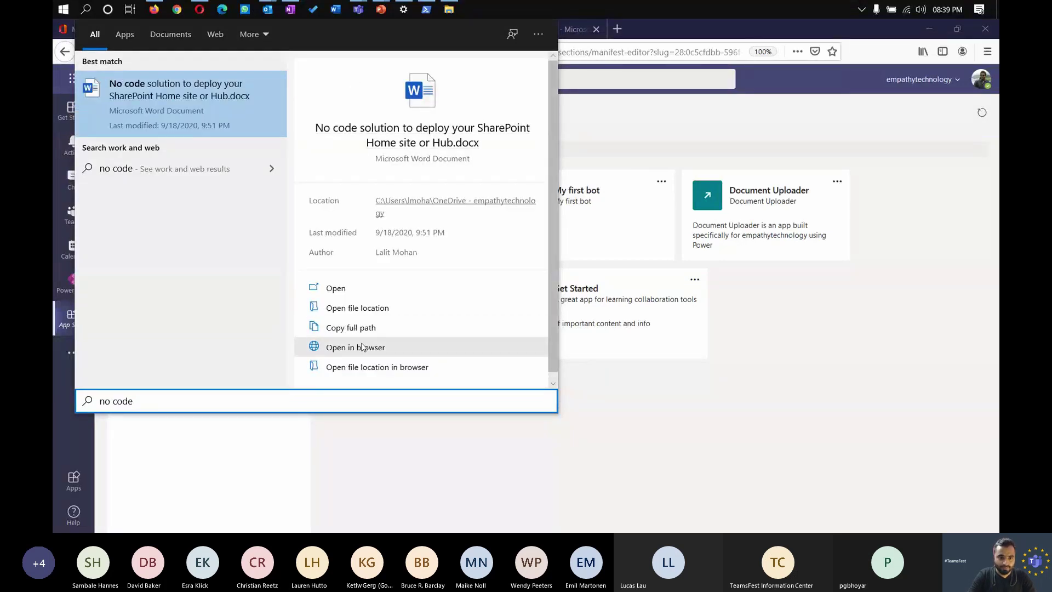
{"action": "left_click", "coordinate": [370, 317]}
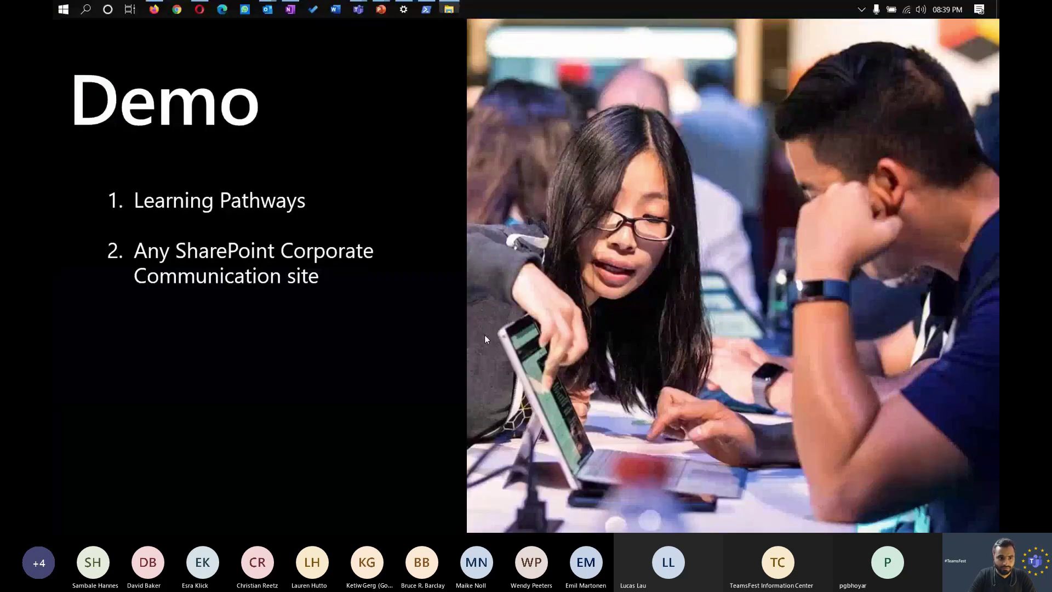
{"action": "left_click", "coordinate": [515, 304]}
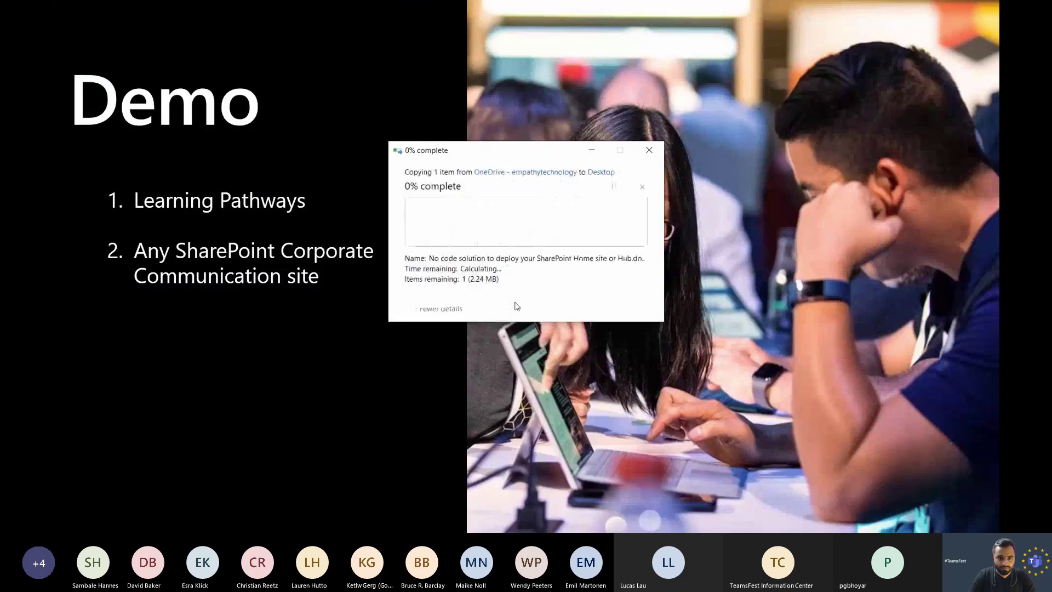
{"action": "left_click", "coordinate": [633, 310]}
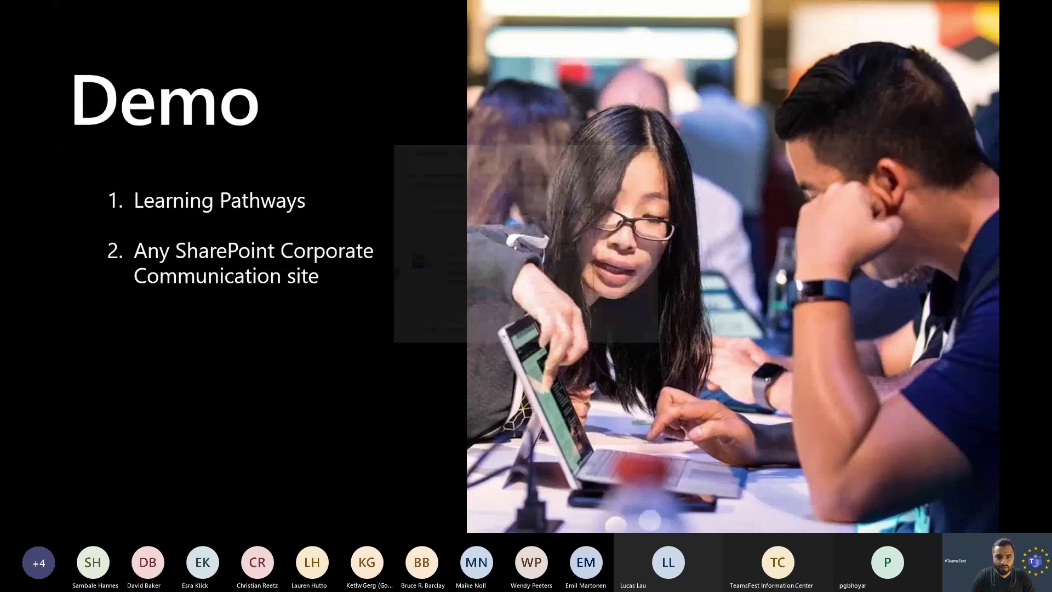
Switch back to App Studio's Manifest editor in Firefox and create a new app from scratch
{"action": "key", "text": "alt+Tab"}
{"action": "key", "text": "alt+Tab"}
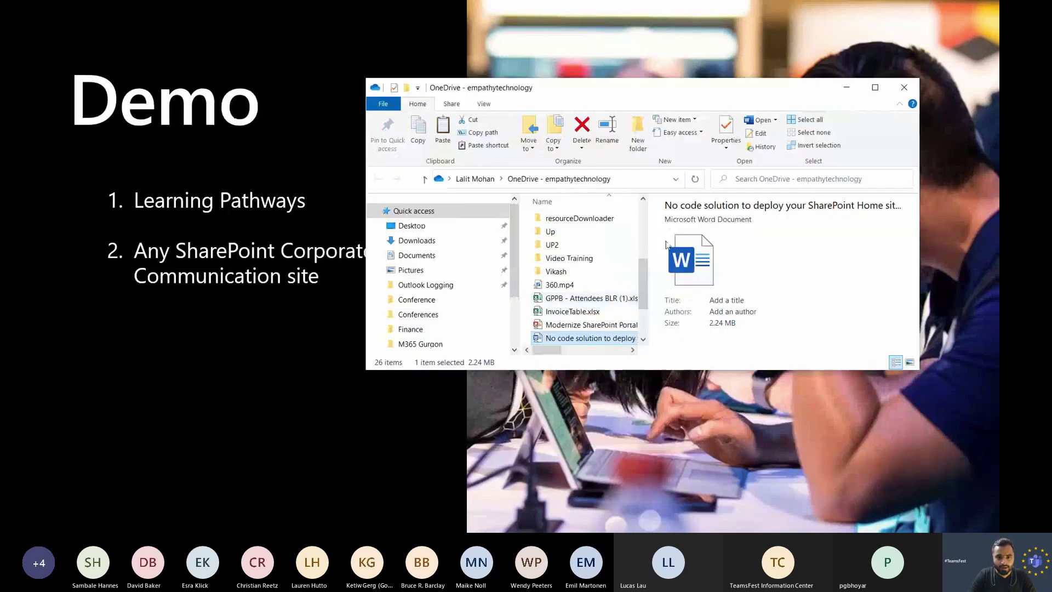
{"action": "key", "text": "alt+Tab"}
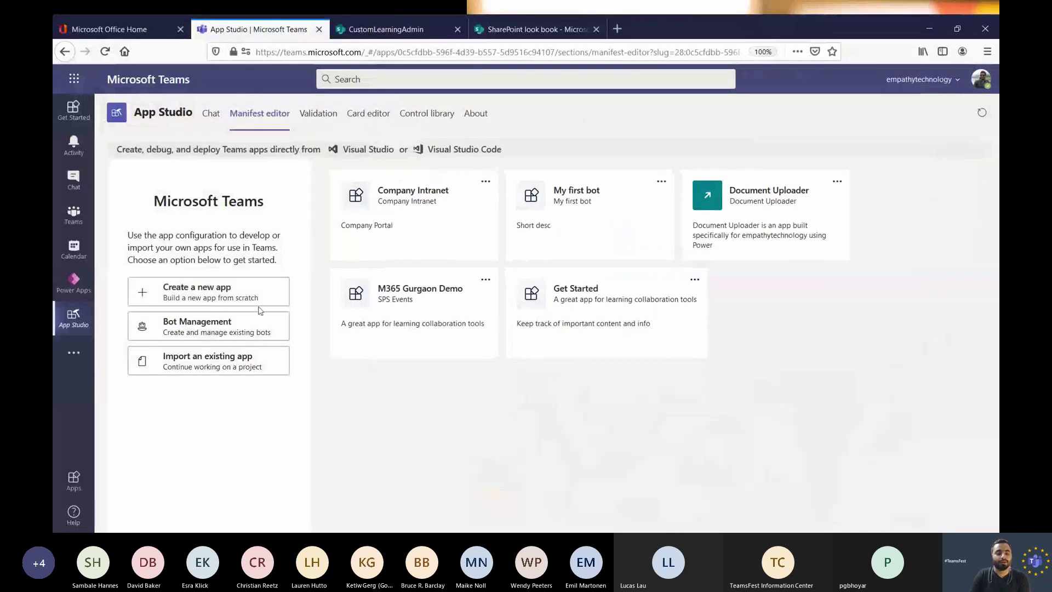
{"action": "left_click", "coordinate": [226, 303]}
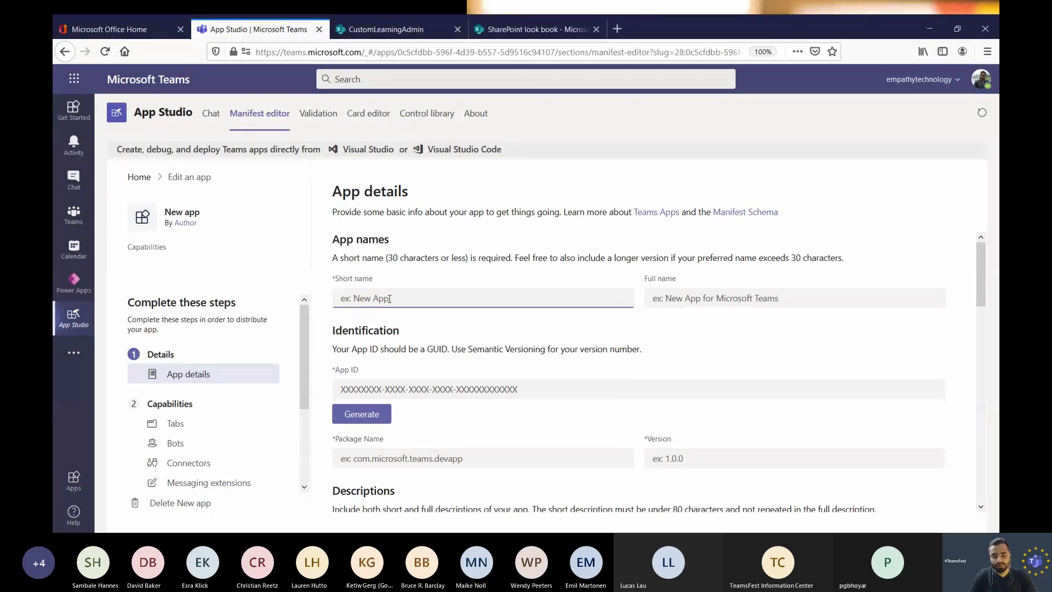
Set the new app's short name to "Get Started" and generate its App ID
{"action": "scroll", "coordinate": [390, 300], "scroll_direction": "down", "scroll_amount": 2}
{"action": "type", "text": "M"}
{"action": "key", "text": "BackSpace"}
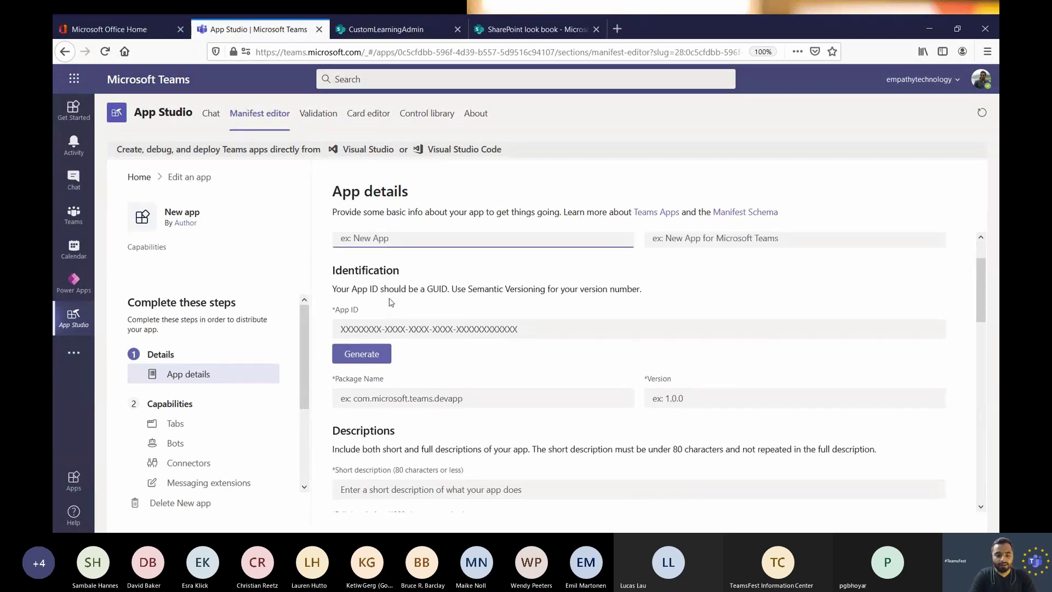
{"action": "type", "text": "get"}
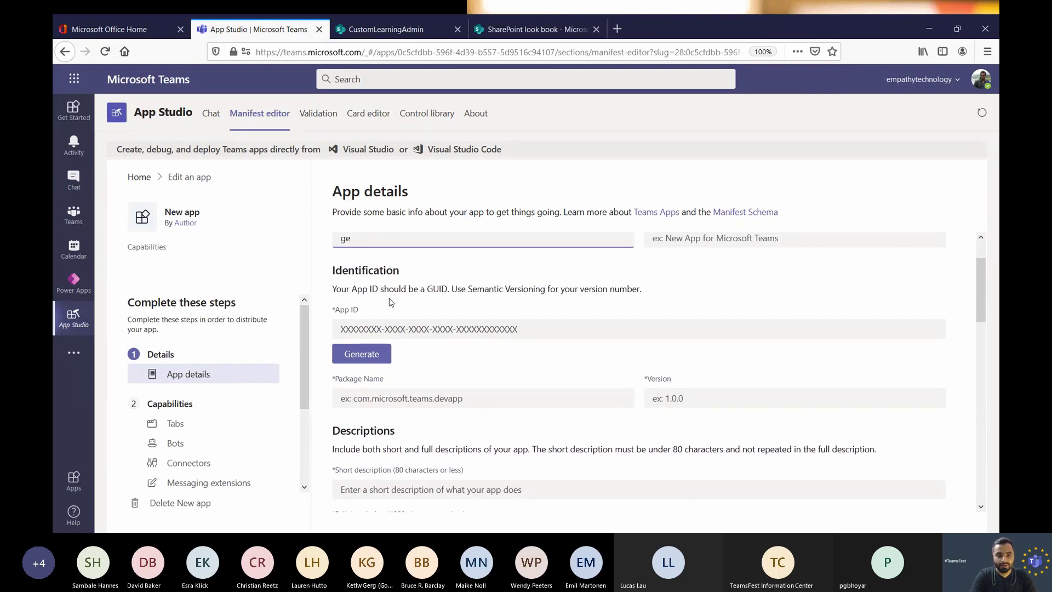
{"action": "key", "text": "BackSpace"}
{"action": "key", "text": "BackSpace"}
{"action": "type", "text": "Get Started"}
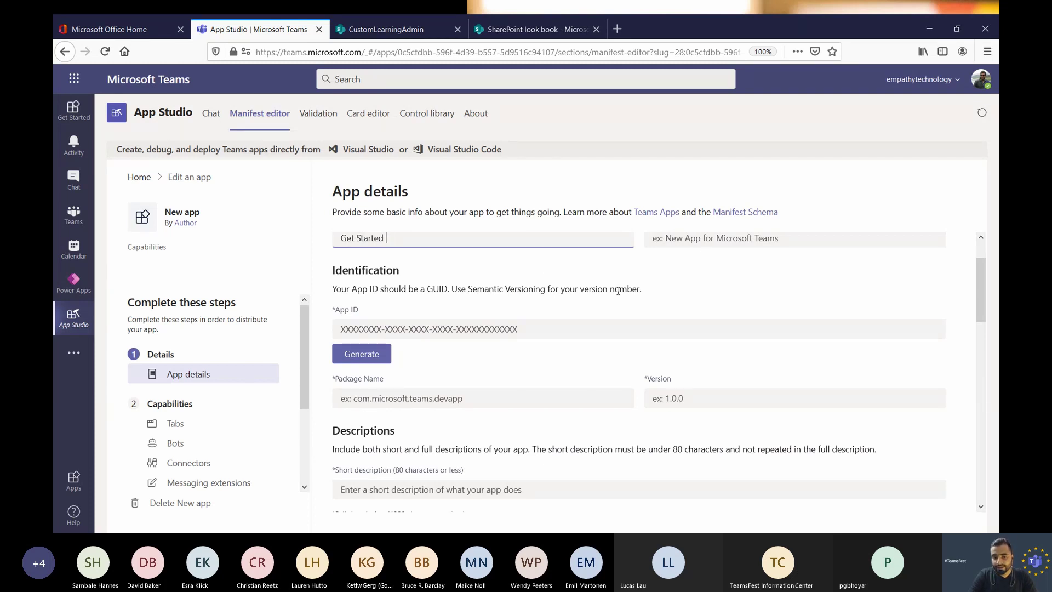
{"action": "left_click", "coordinate": [380, 357]}
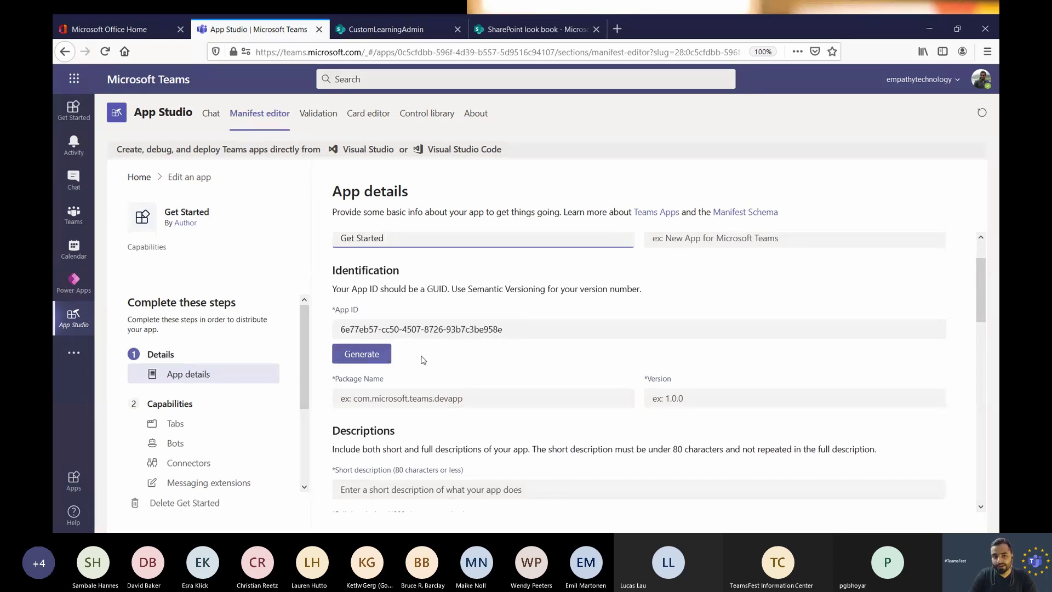
Examine the remaining App details fields, including full name, version, descriptions, developer information, app URLs and branding icons
{"action": "key", "text": "Tab"}
{"action": "scroll", "coordinate": [729, 271], "scroll_direction": "up", "scroll_amount": 2}
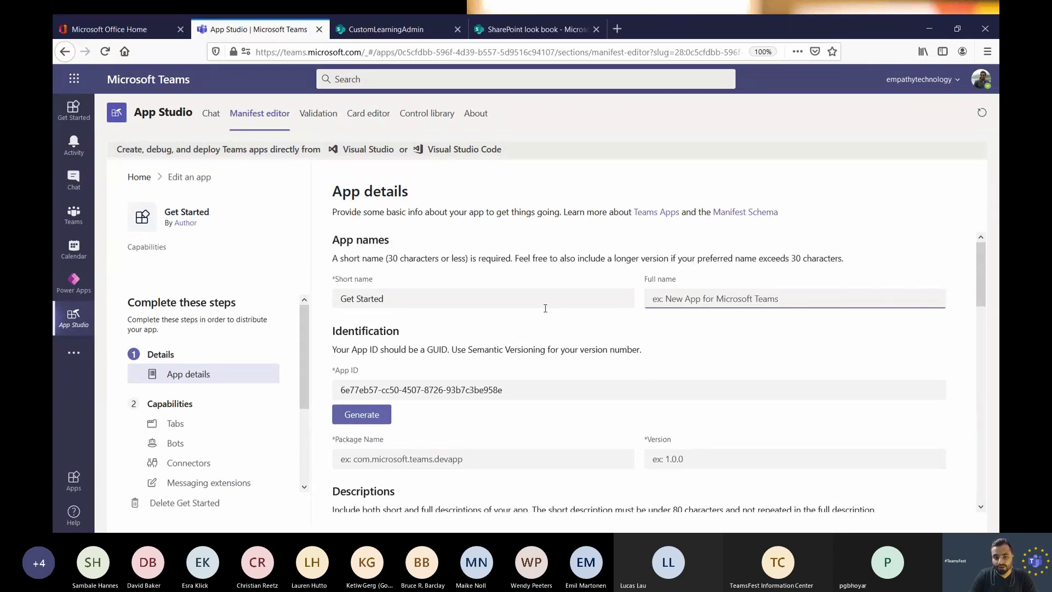
{"action": "scroll", "coordinate": [545, 308], "scroll_direction": "down", "scroll_amount": 3}
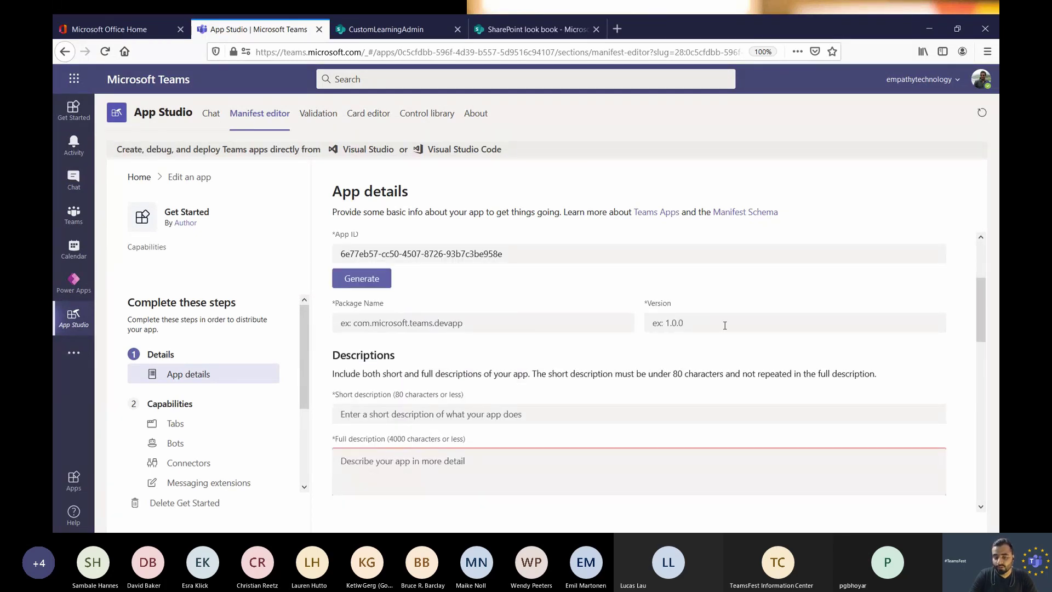
{"action": "scroll", "coordinate": [575, 408], "scroll_direction": "down", "scroll_amount": 2}
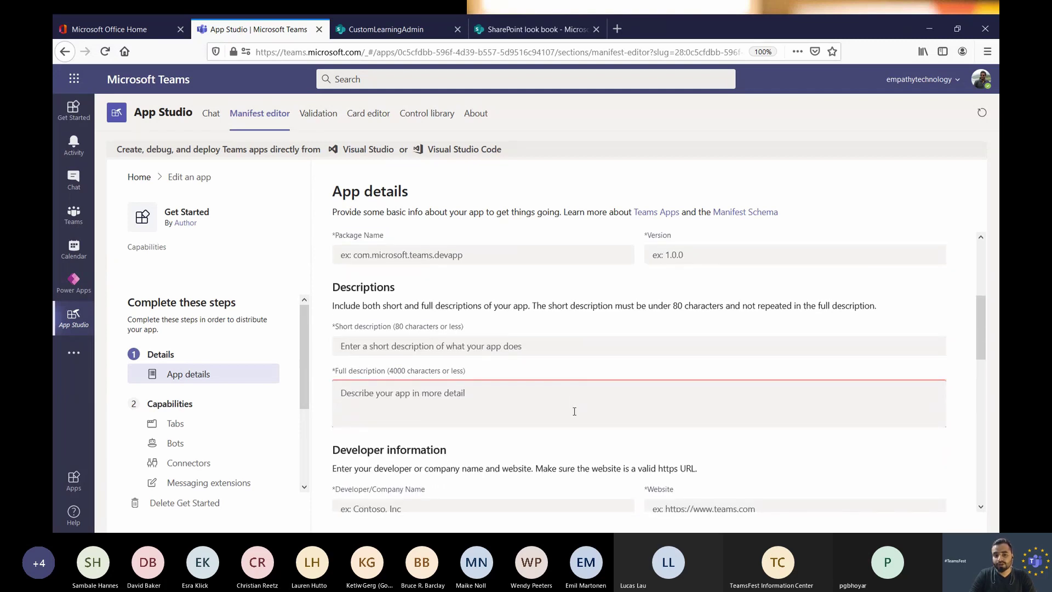
{"action": "scroll", "coordinate": [575, 411], "scroll_direction": "down", "scroll_amount": 4}
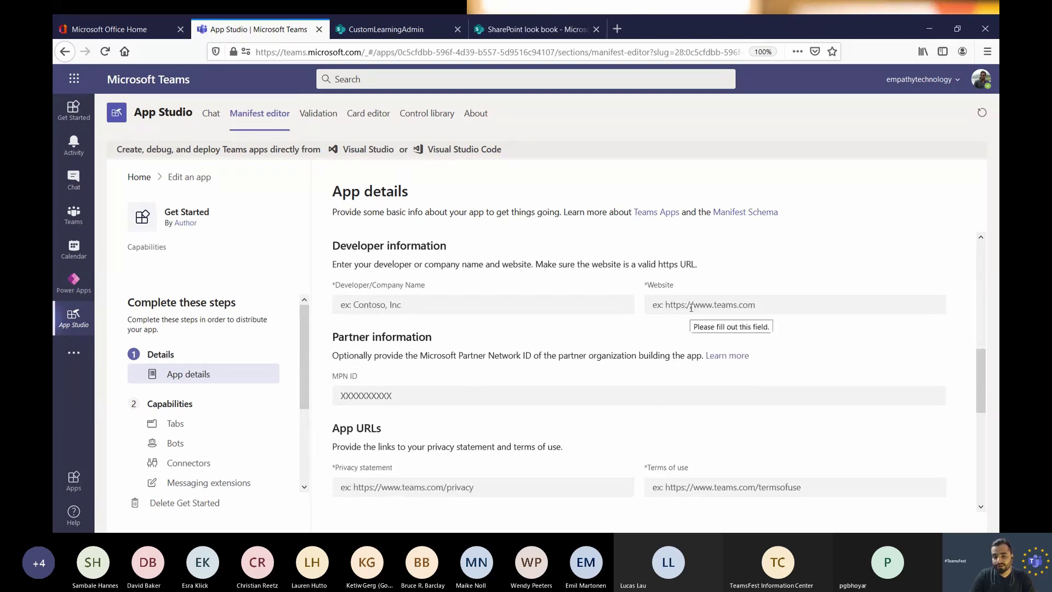
{"action": "left_click", "coordinate": [459, 304]}
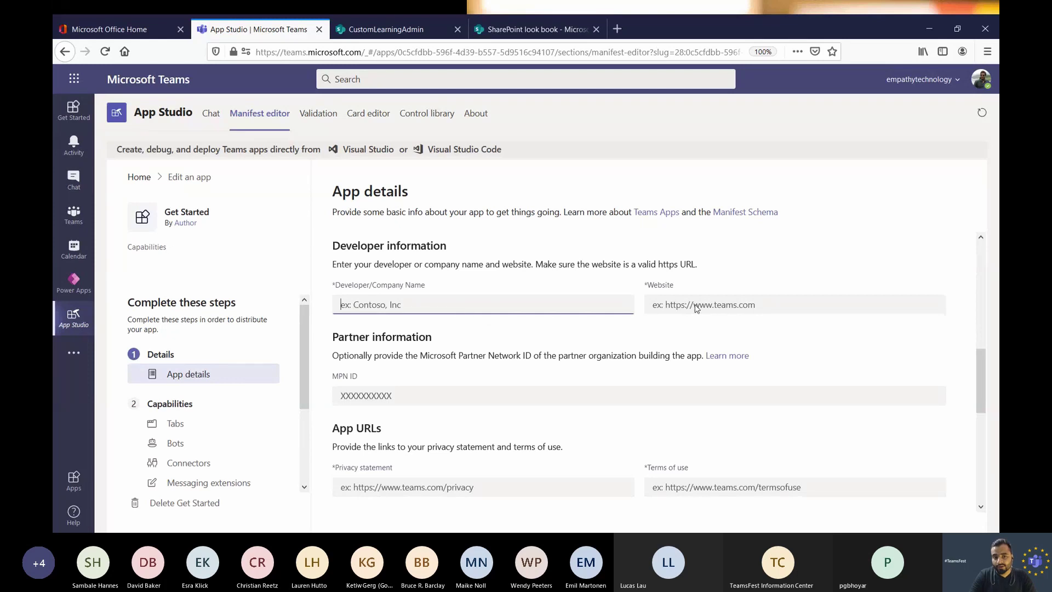
{"action": "left_click", "coordinate": [793, 306]}
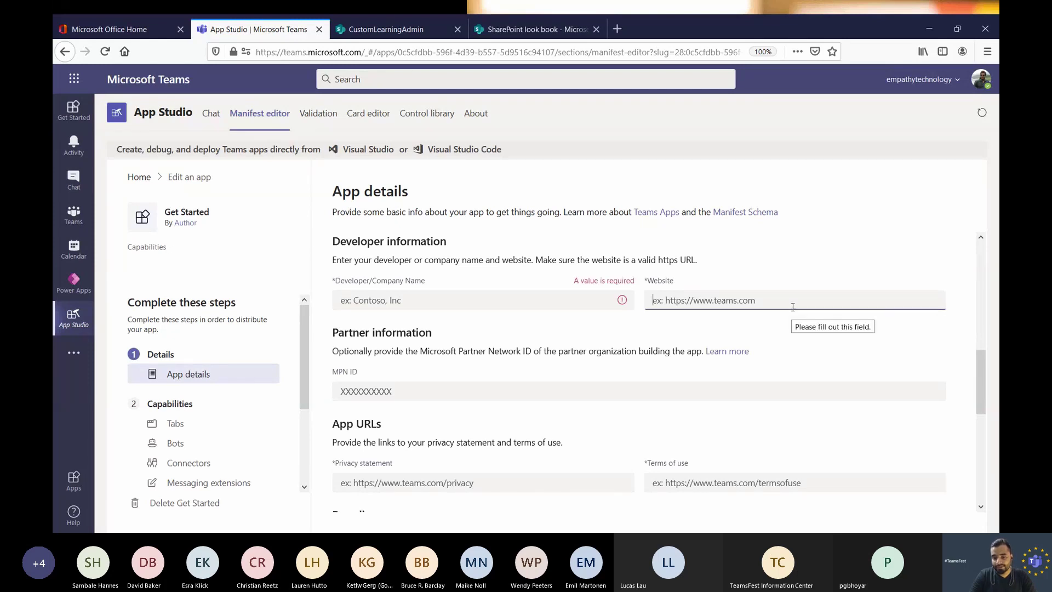
{"action": "scroll", "coordinate": [793, 309], "scroll_direction": "down", "scroll_amount": 5}
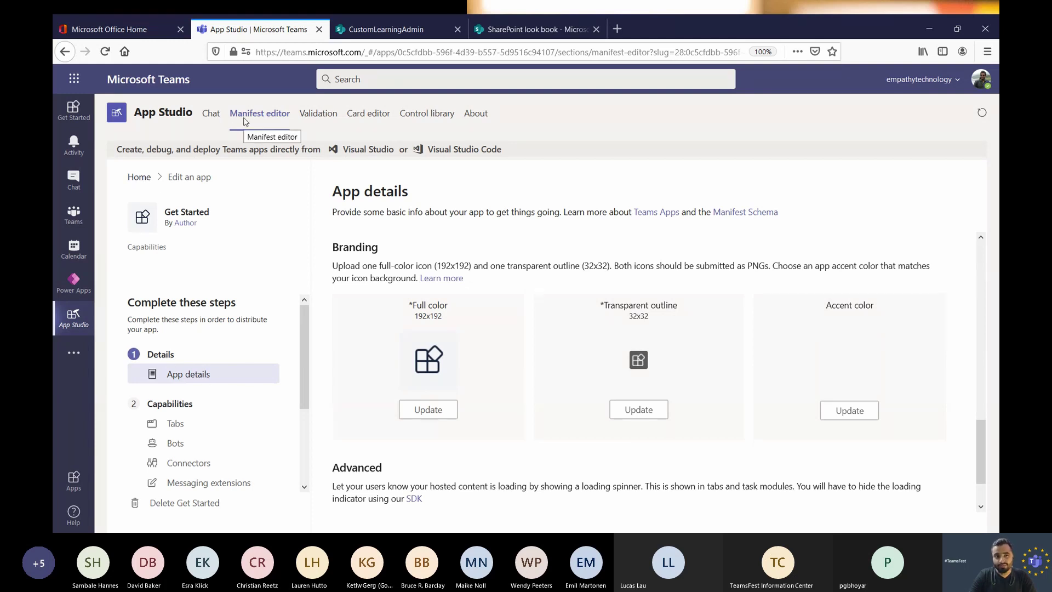
Leave the app editor and compare the installed Get Started app in Teams with the Microsoft 365 learning pathways site's home page
{"action": "left_click", "coordinate": [141, 176]}
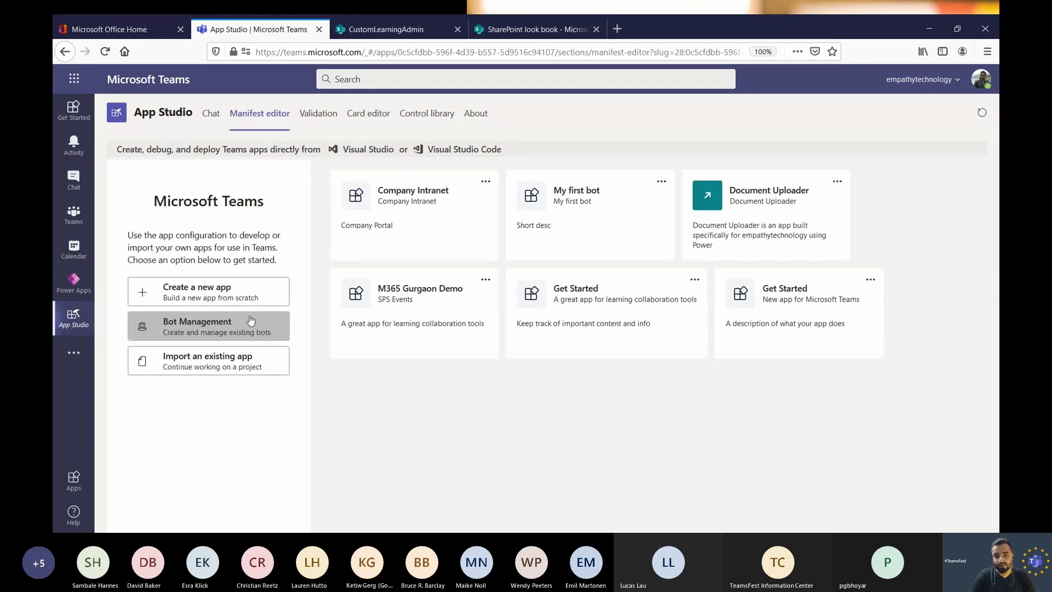
{"action": "left_click", "coordinate": [79, 120]}
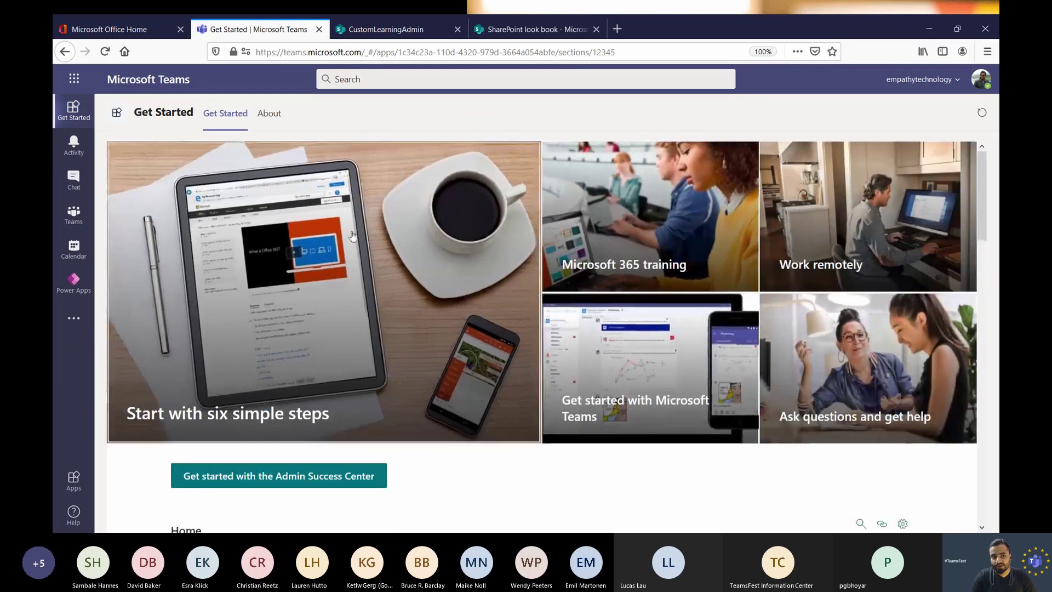
{"action": "left_click", "coordinate": [384, 30]}
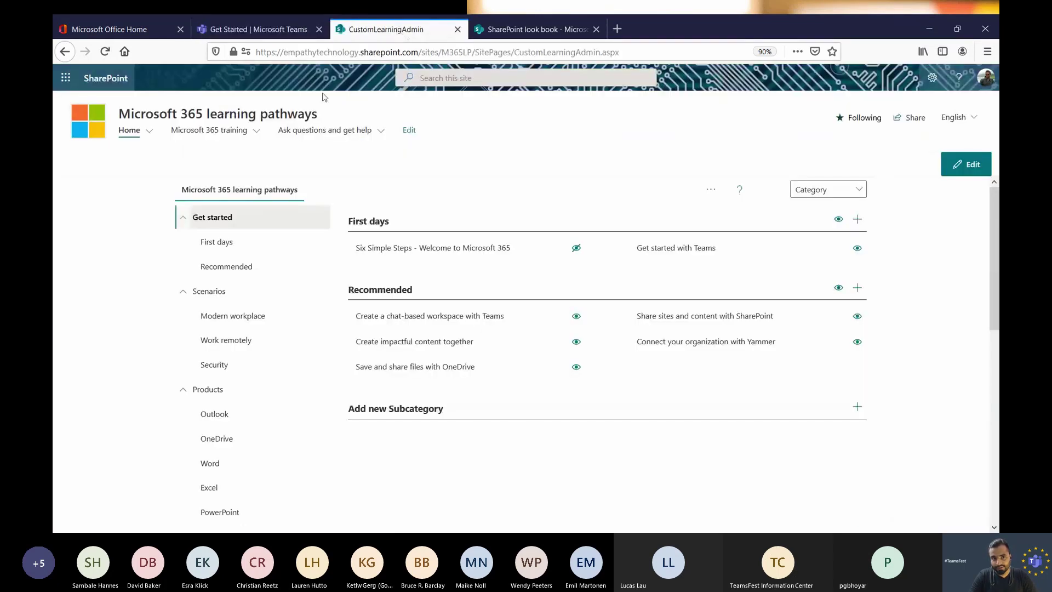
{"action": "left_click", "coordinate": [97, 123]}
{"action": "left_click", "coordinate": [257, 29]}
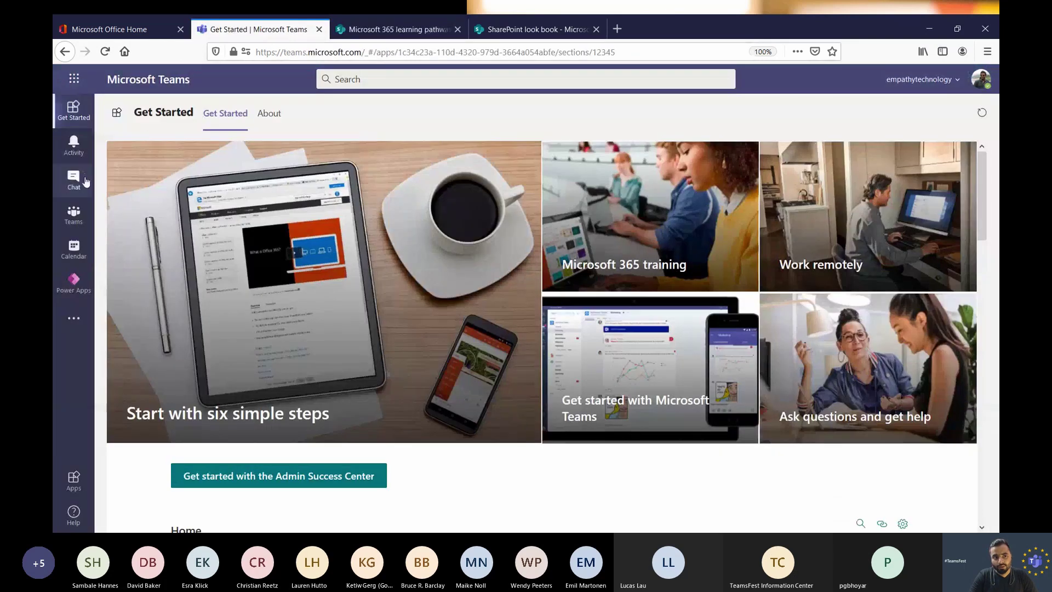
Reopen App Studio's Manifest editor and review the App details fields of the new, unfinished Get Started app
{"action": "left_click", "coordinate": [73, 317]}
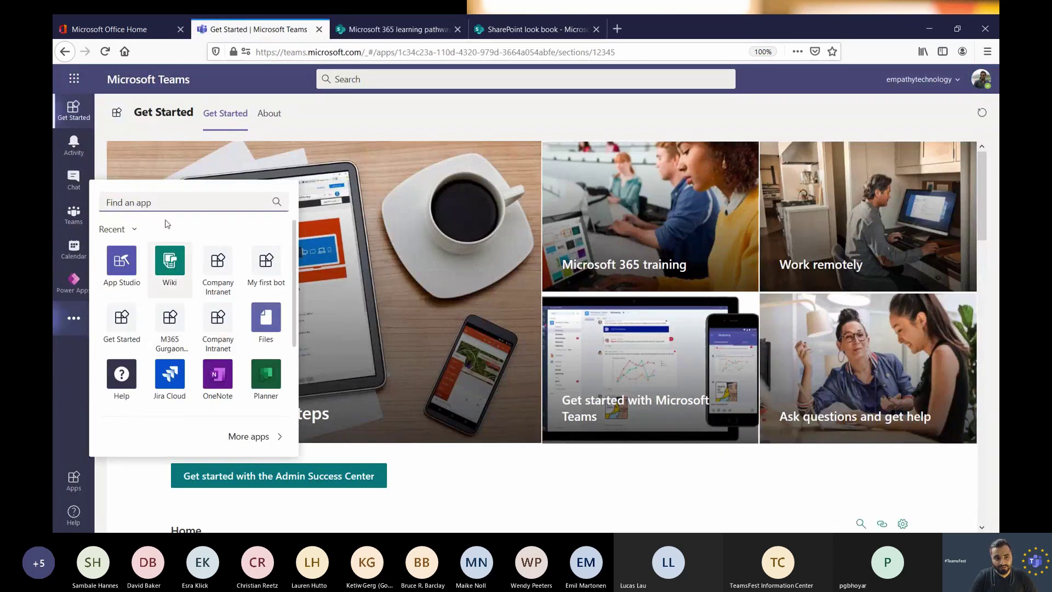
{"action": "left_click", "coordinate": [133, 264]}
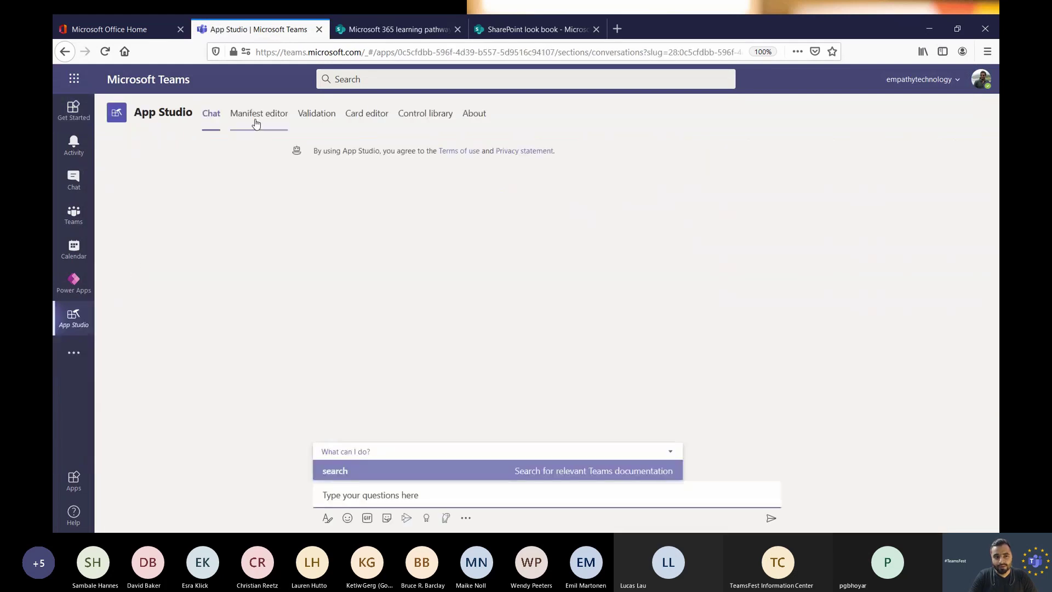
{"action": "left_click", "coordinate": [256, 117]}
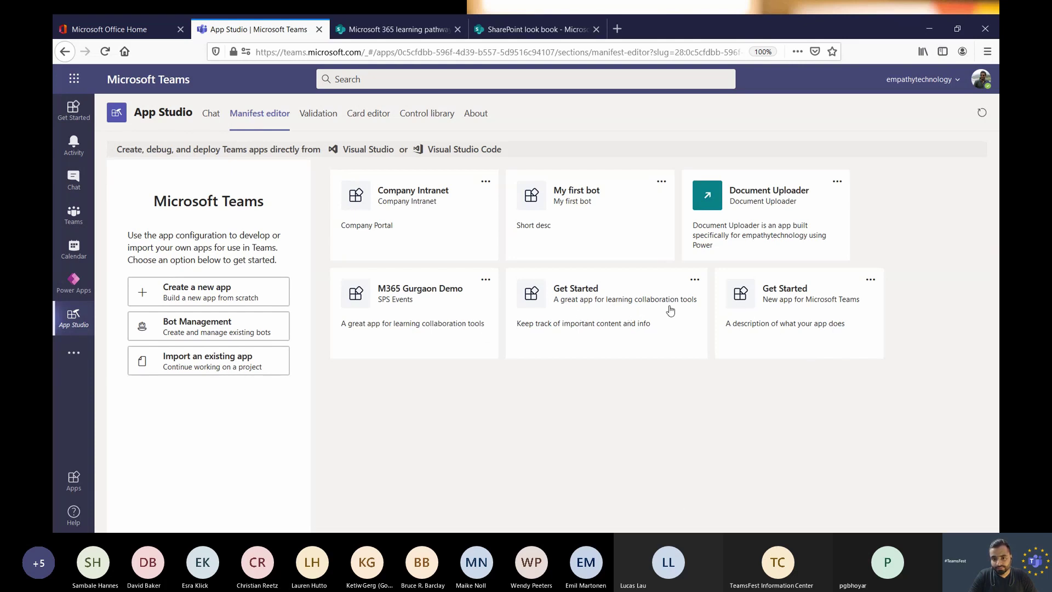
{"action": "left_click", "coordinate": [788, 317]}
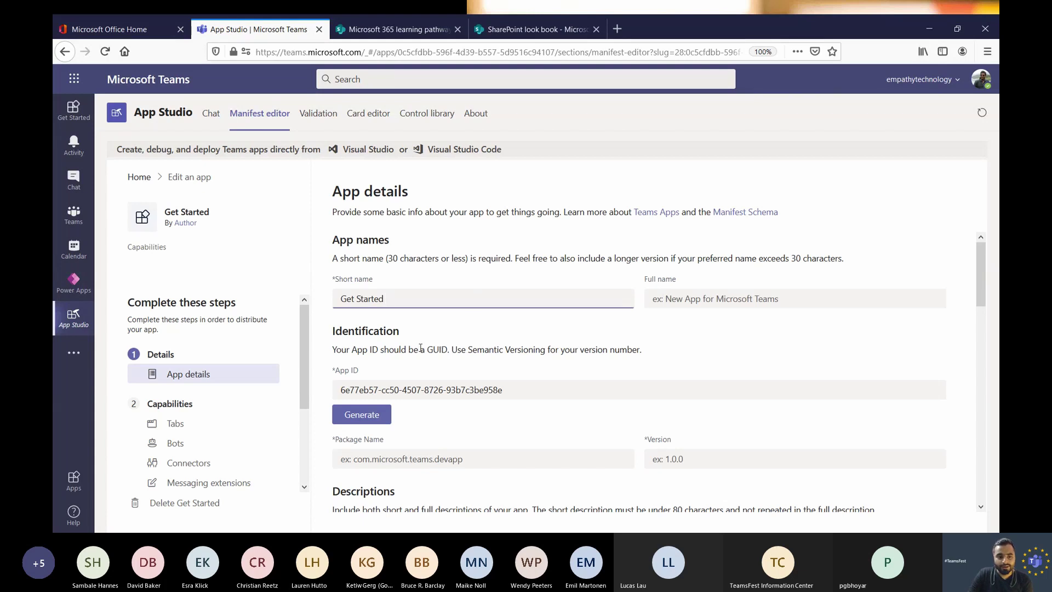
{"action": "triple_click", "coordinate": [428, 301]}
{"action": "left_click", "coordinate": [727, 298]}
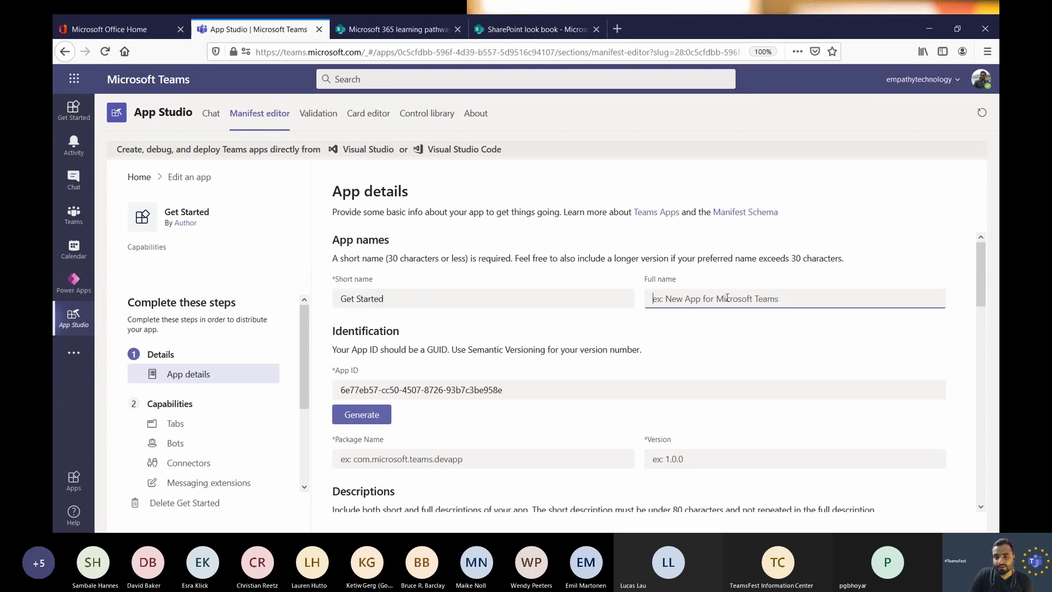
{"action": "scroll", "coordinate": [718, 318], "scroll_direction": "down", "scroll_amount": 4}
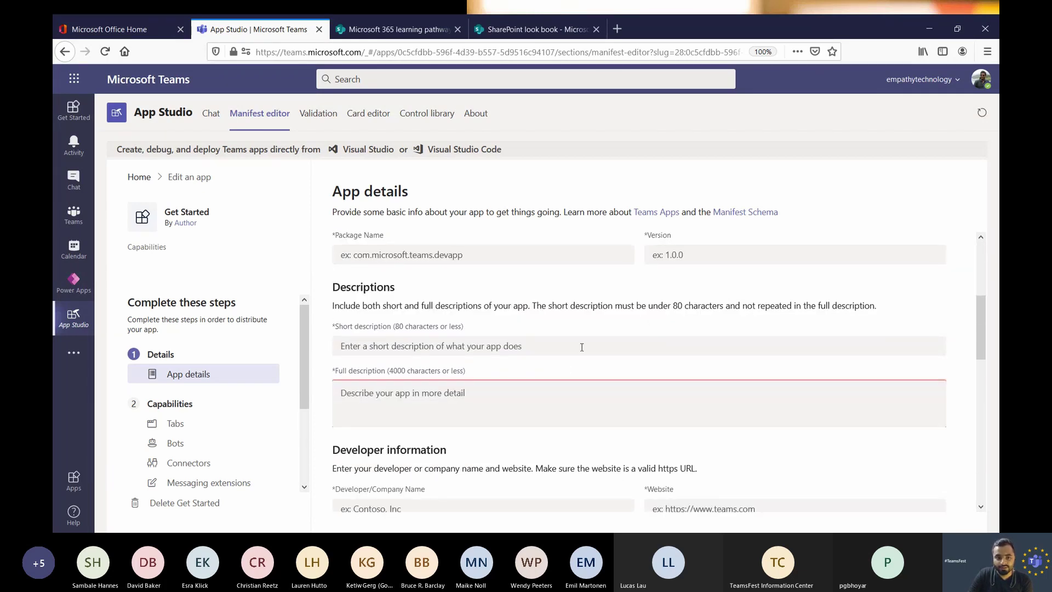
{"action": "left_click", "coordinate": [478, 402]}
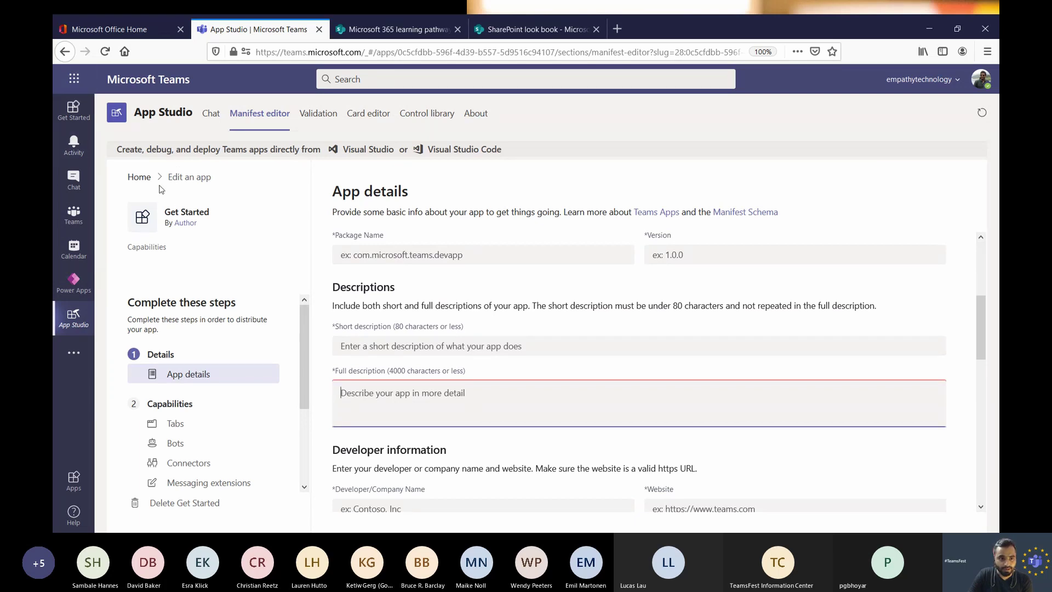
Return to the app list and review the App details of the Get Started app described as "A great app for learning collaboration tools"
{"action": "left_click", "coordinate": [137, 177]}
{"action": "left_click", "coordinate": [629, 307]}
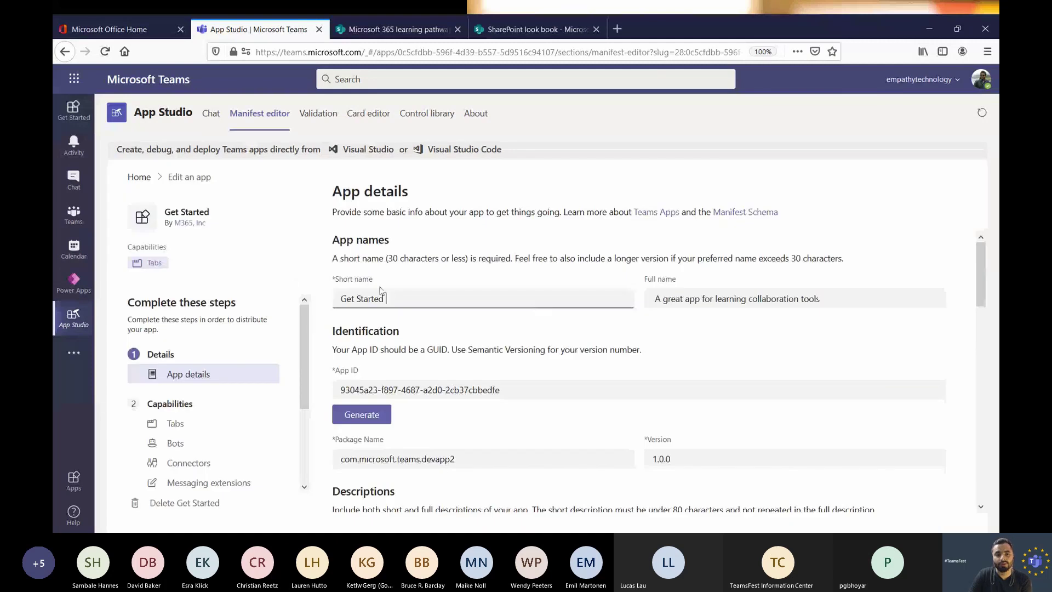
{"action": "left_click_drag", "start_coordinate": [386, 298], "coordinate": [316, 286]}
{"action": "left_click_drag", "start_coordinate": [759, 296], "coordinate": [675, 297]}
{"action": "scroll", "coordinate": [603, 361], "scroll_direction": "down", "scroll_amount": 2}
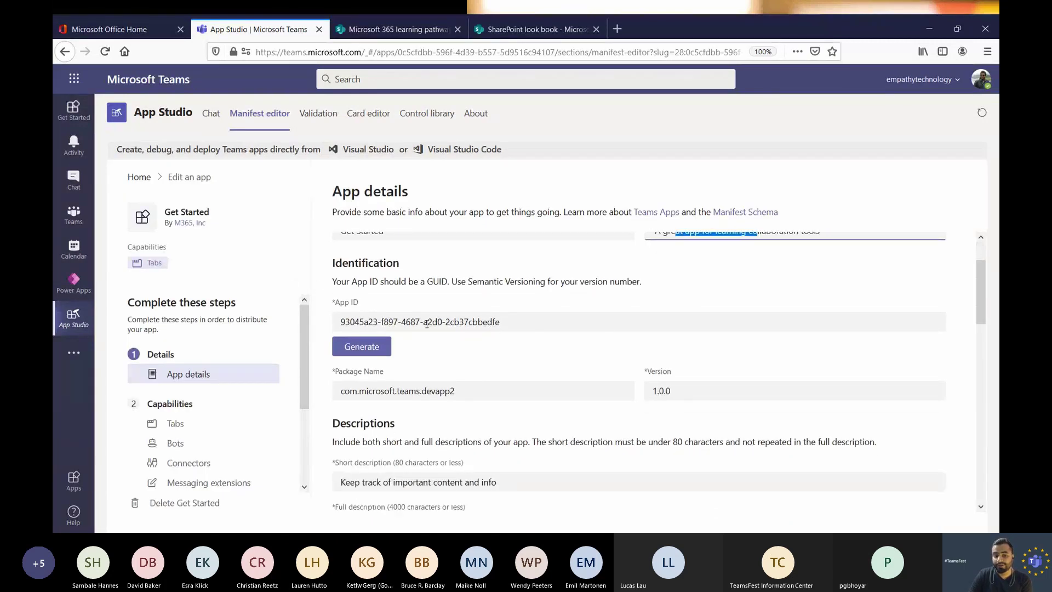
{"action": "scroll", "coordinate": [428, 336], "scroll_direction": "down", "scroll_amount": 4}
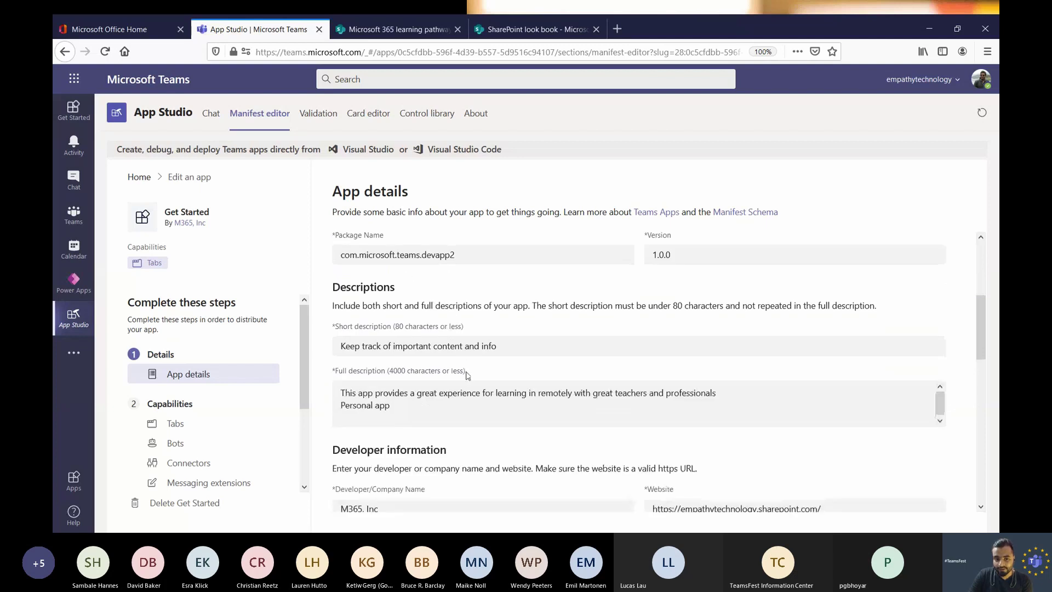
{"action": "scroll", "coordinate": [468, 378], "scroll_direction": "down", "scroll_amount": 7}
{"action": "scroll", "coordinate": [474, 394], "scroll_direction": "down", "scroll_amount": 6}
Open the app's Tabs capability and examine the fields of a blank personal tab form without saving it
{"action": "left_click", "coordinate": [198, 428]}
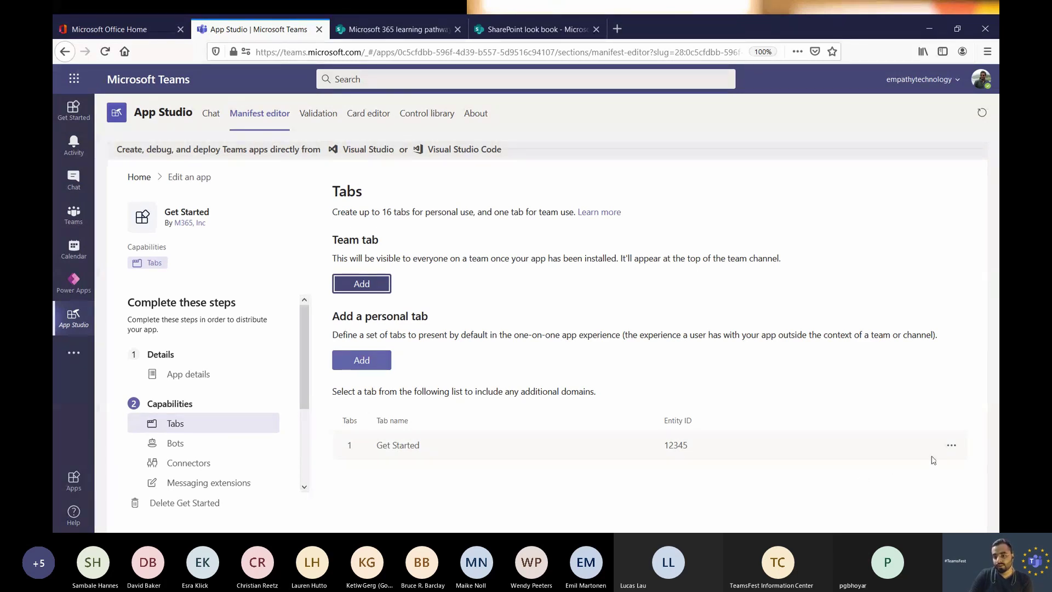
{"action": "left_click", "coordinate": [384, 366]}
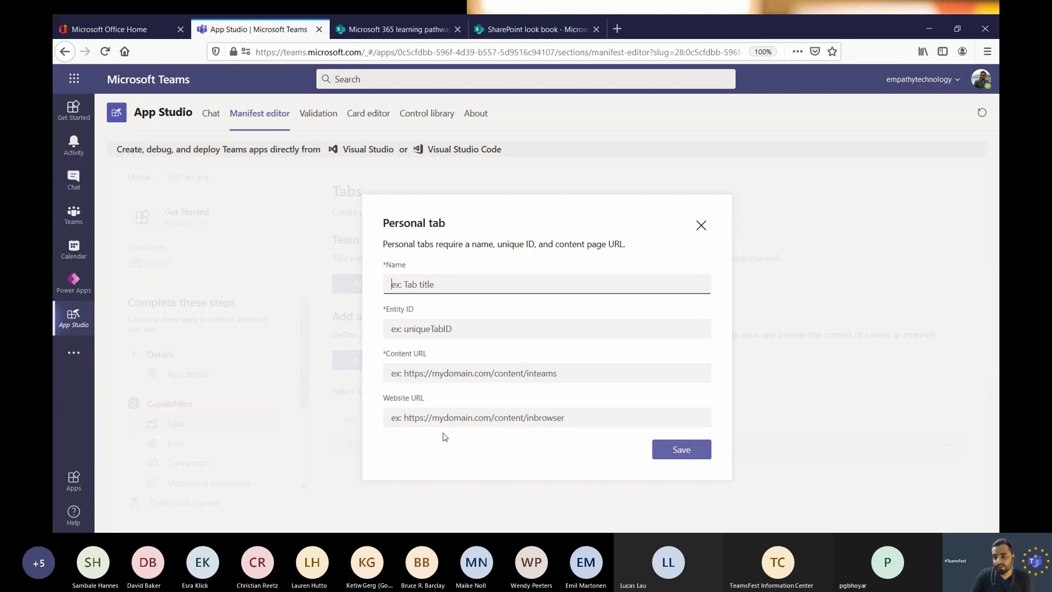
{"action": "left_click", "coordinate": [700, 226]}
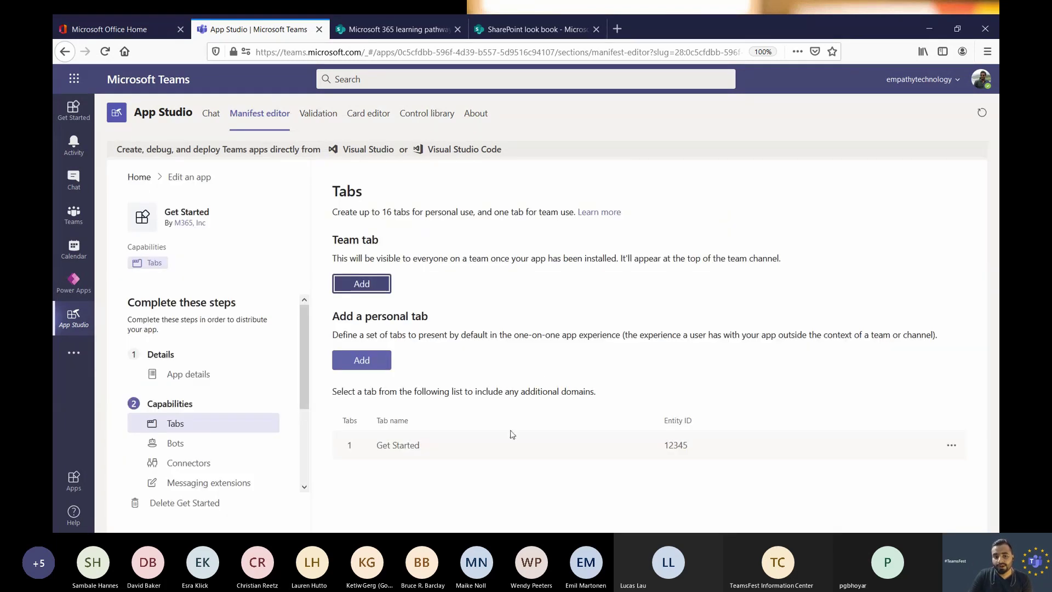
Edit the existing Get Started personal tab and set its entity ID to 21242112
{"action": "left_click", "coordinate": [951, 445]}
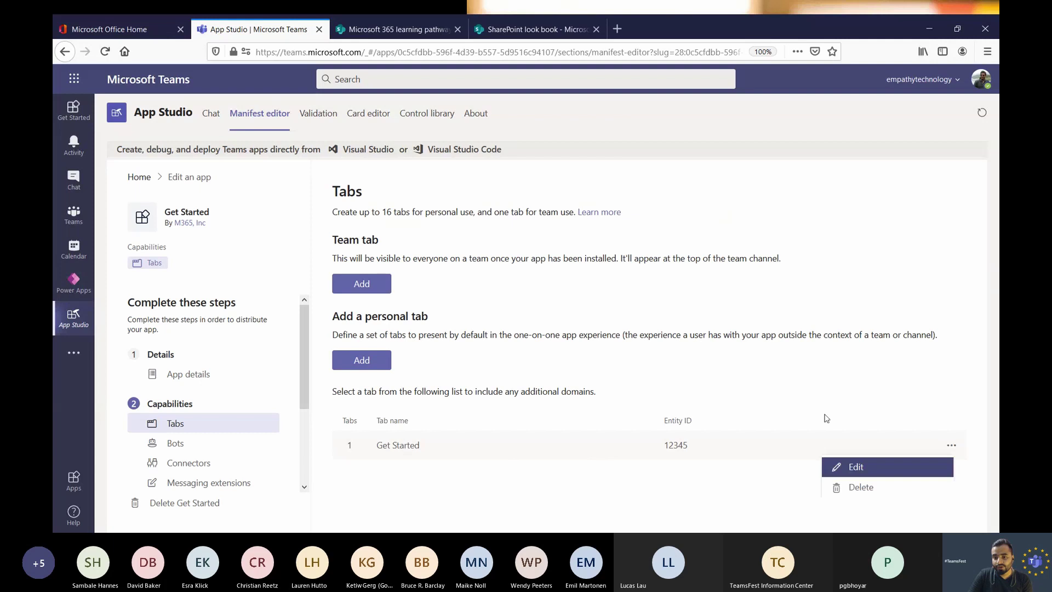
{"action": "left_click", "coordinate": [858, 467]}
{"action": "left_click_drag", "start_coordinate": [459, 285], "coordinate": [344, 280]}
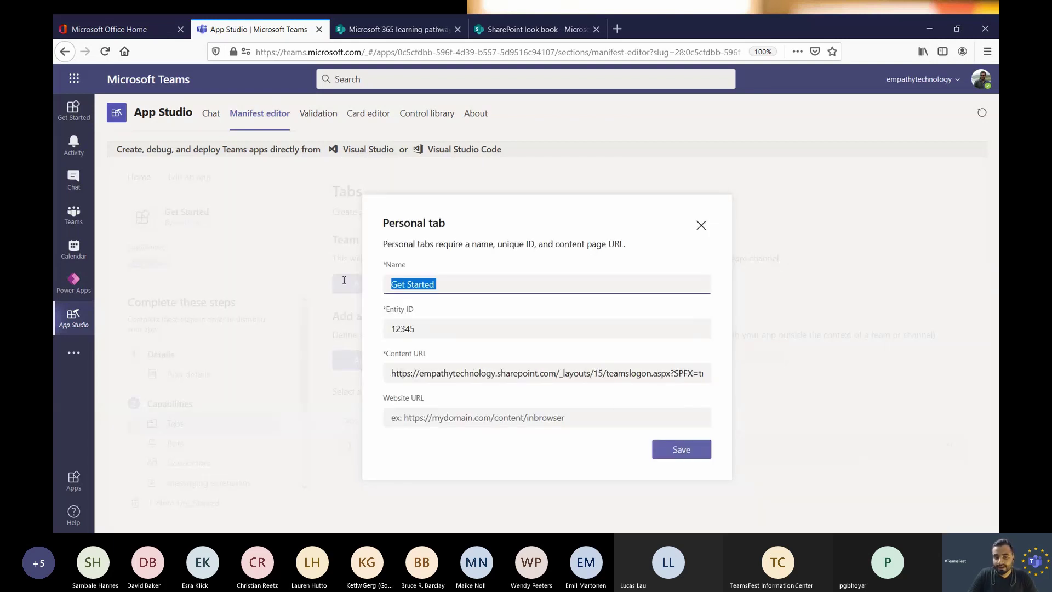
{"action": "double_click", "coordinate": [429, 335]}
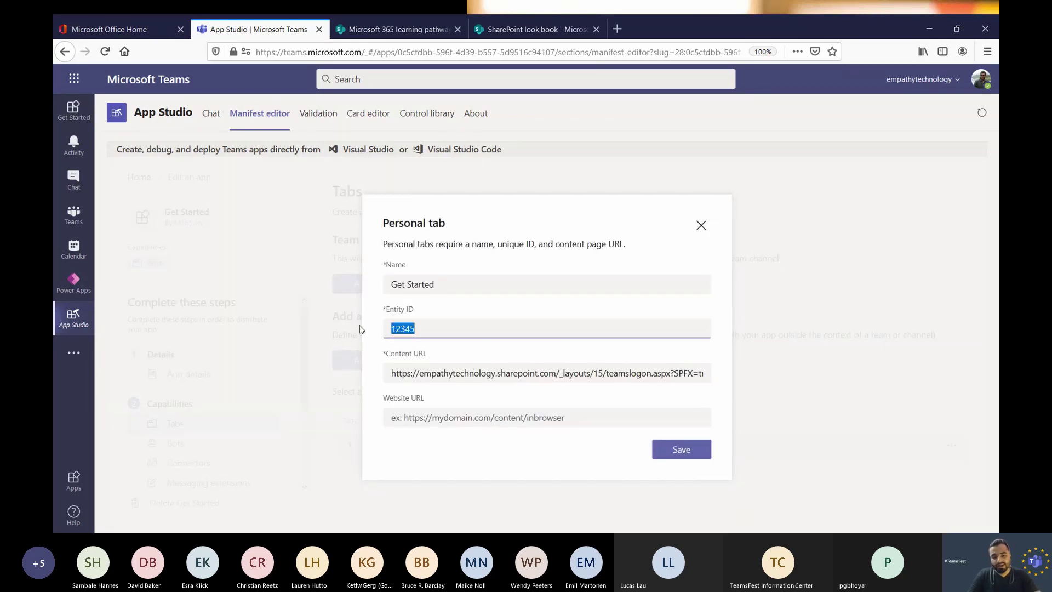
{"action": "type", "text": "21242112"}
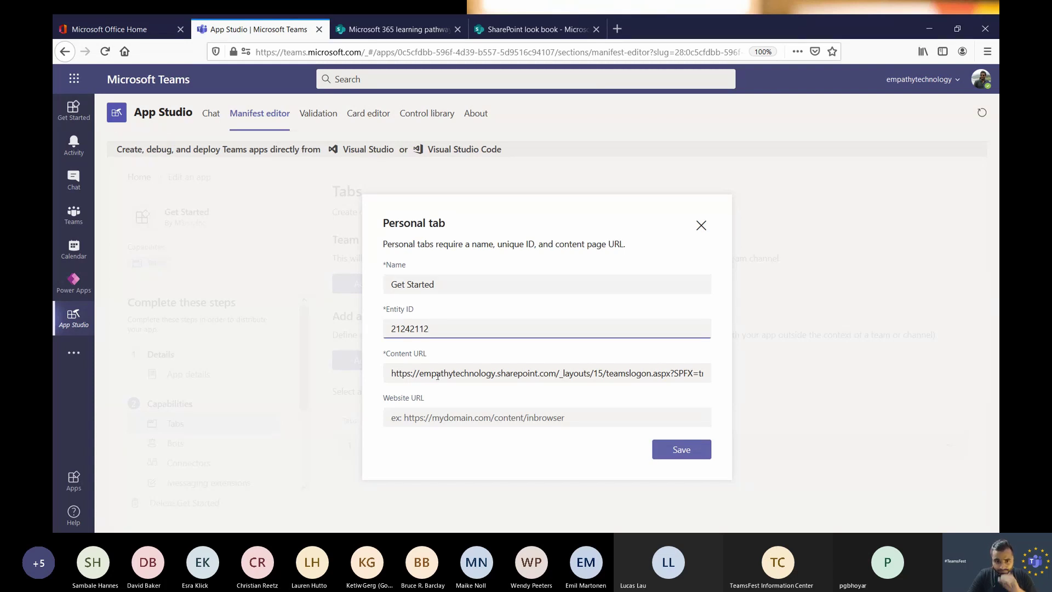
Copy the personal tab's full content URL into a new Notepad document and enlarge the text for reading
{"action": "left_click", "coordinate": [441, 375]}
{"action": "key", "text": "ctrl+a"}
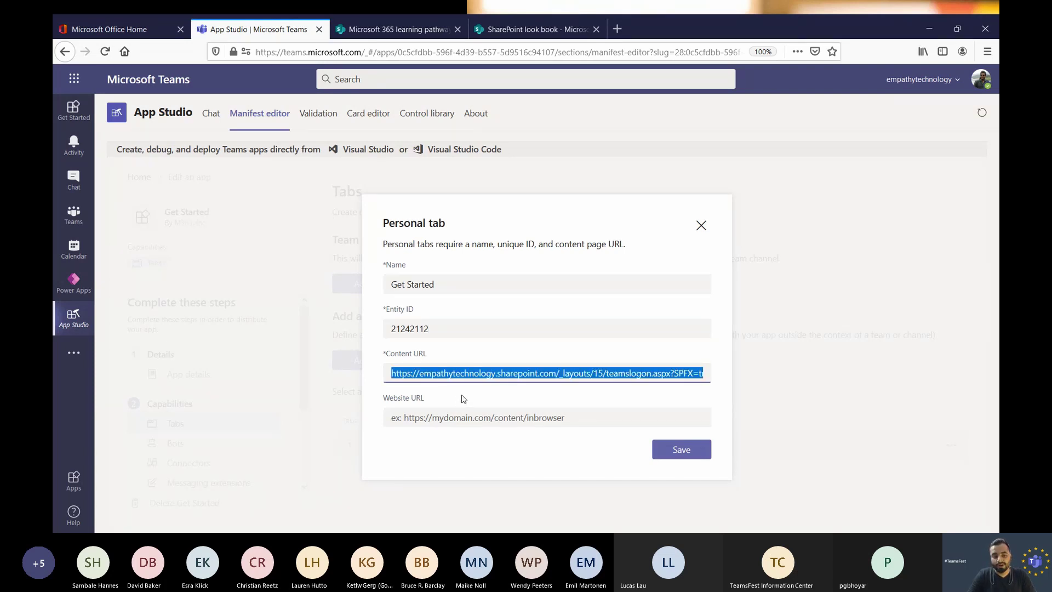
{"action": "key", "text": "super"}
{"action": "type", "text": "notepad"}
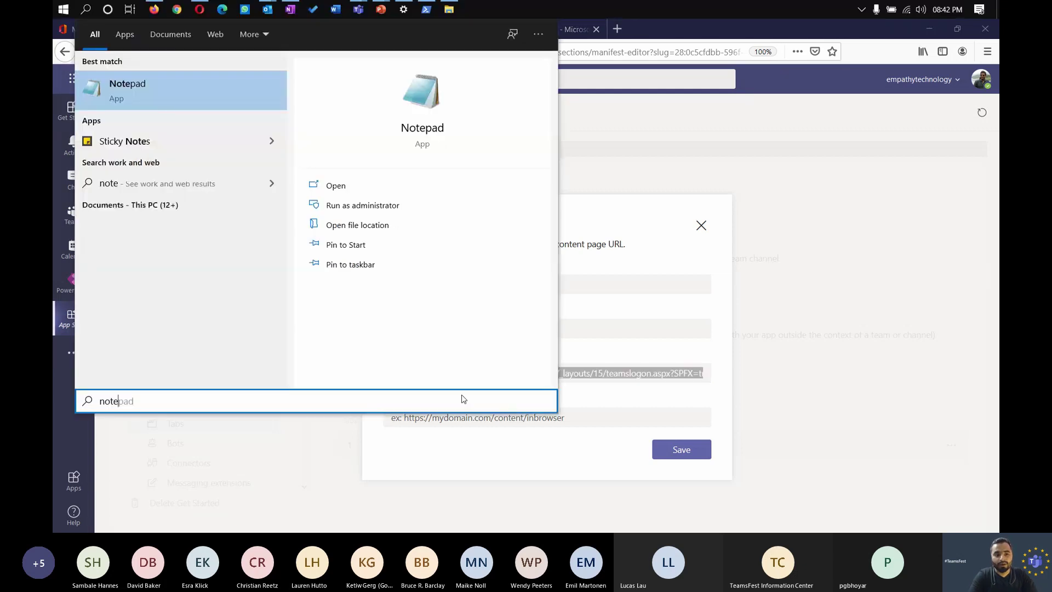
{"action": "key", "text": "Return"}
{"action": "type", "text": "https://empathytechnology.sharepoint.com/_layouts/15/teamslogon.aspx?SPFX=true&dest=/sites/TheLanding"}
{"action": "scroll", "coordinate": [492, 376], "scroll_direction": "up", "scroll_amount": 5}
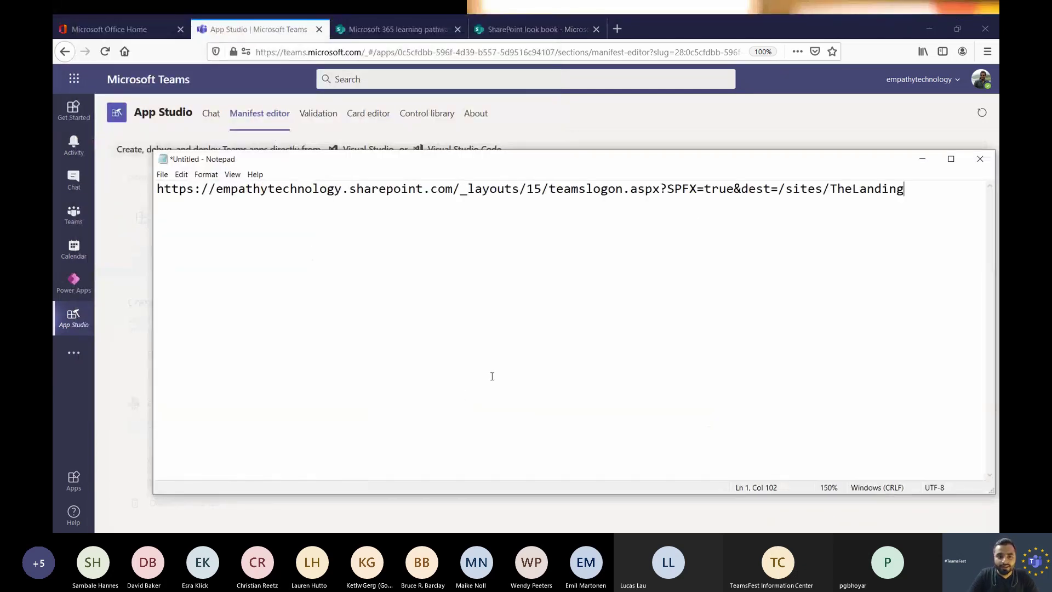
{"action": "scroll", "coordinate": [530, 366], "scroll_direction": "up", "scroll_amount": 3}
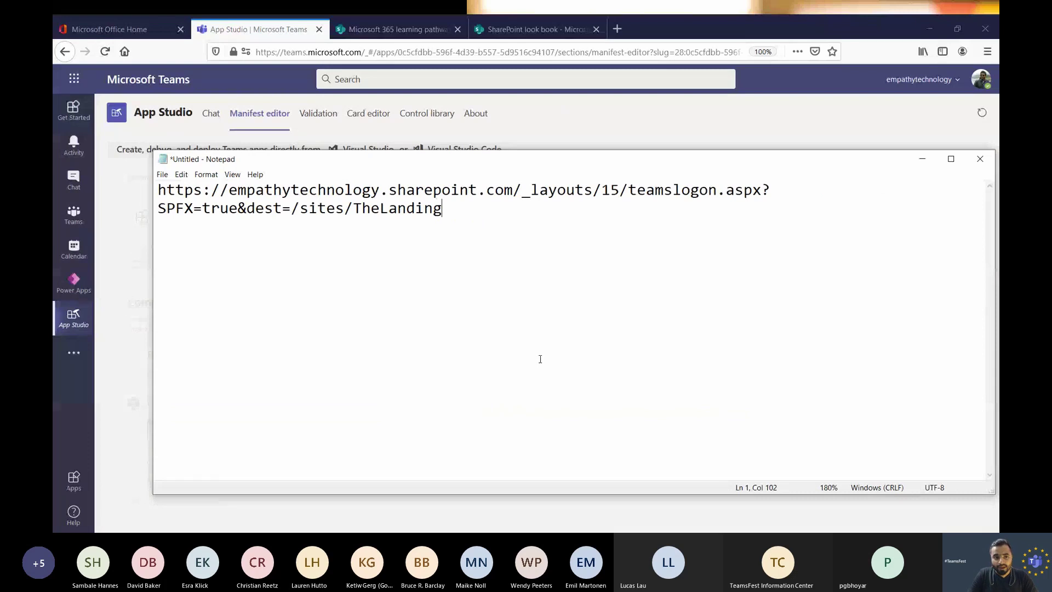
Replace "empathytechnology" in the Notepad URL with the placeholder "tenant", highlight the URL's parts, and undo the replacement
{"action": "left_click_drag", "start_coordinate": [158, 190], "coordinate": [381, 192]}
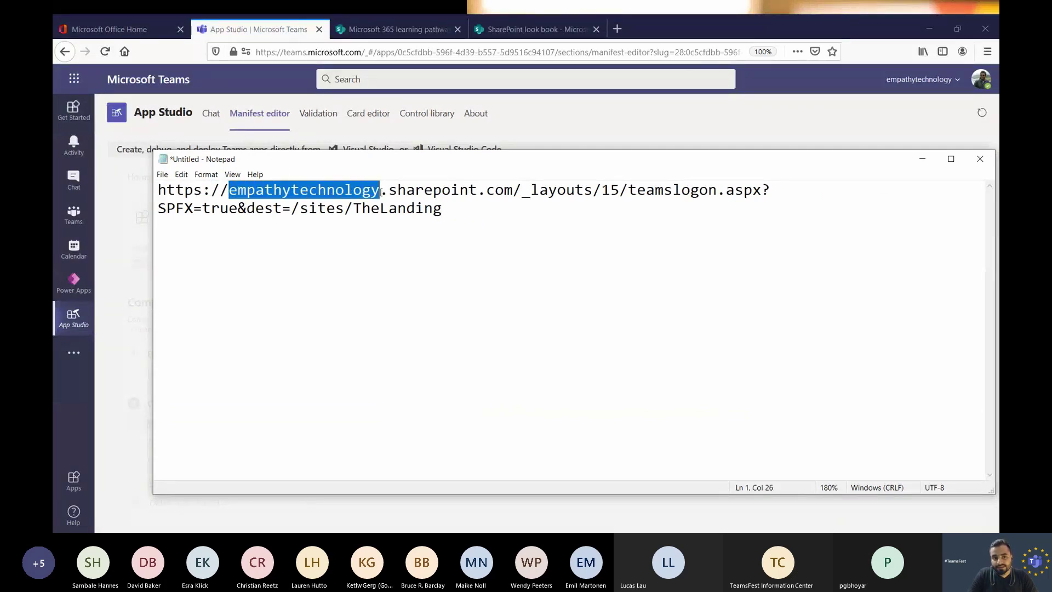
{"action": "type", "text": "tenant"}
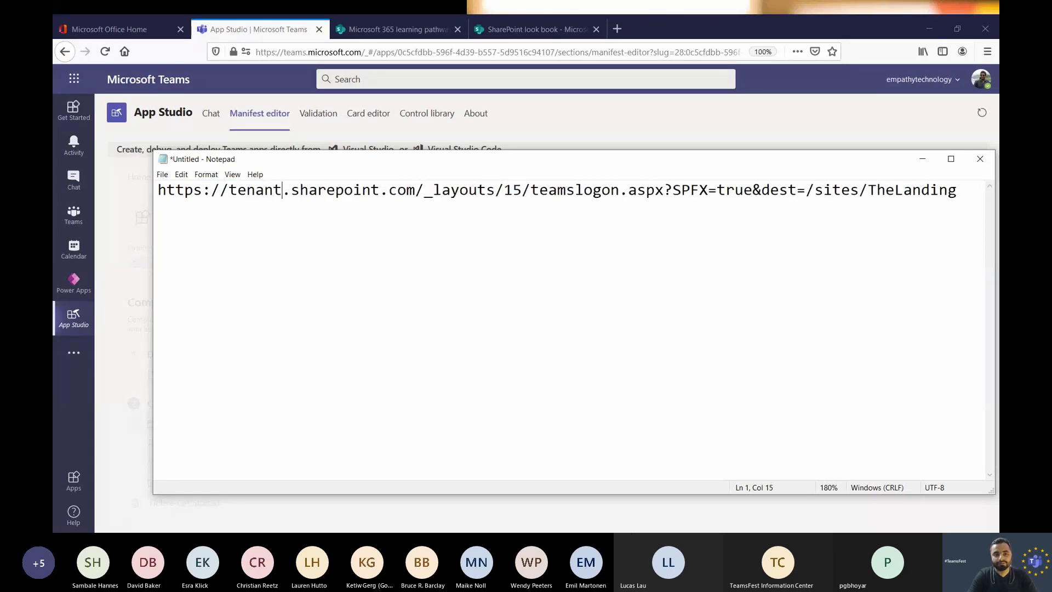
{"action": "left_click", "coordinate": [957, 190]}
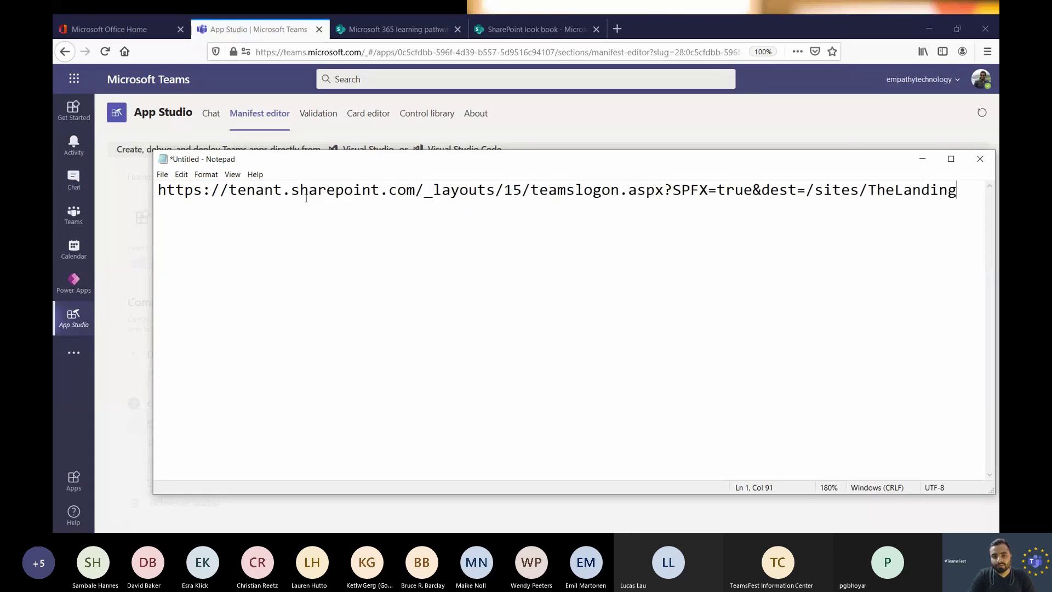
{"action": "left_click_drag", "start_coordinate": [441, 191], "coordinate": [477, 190]}
{"action": "left_click_drag", "start_coordinate": [575, 190], "coordinate": [648, 197]}
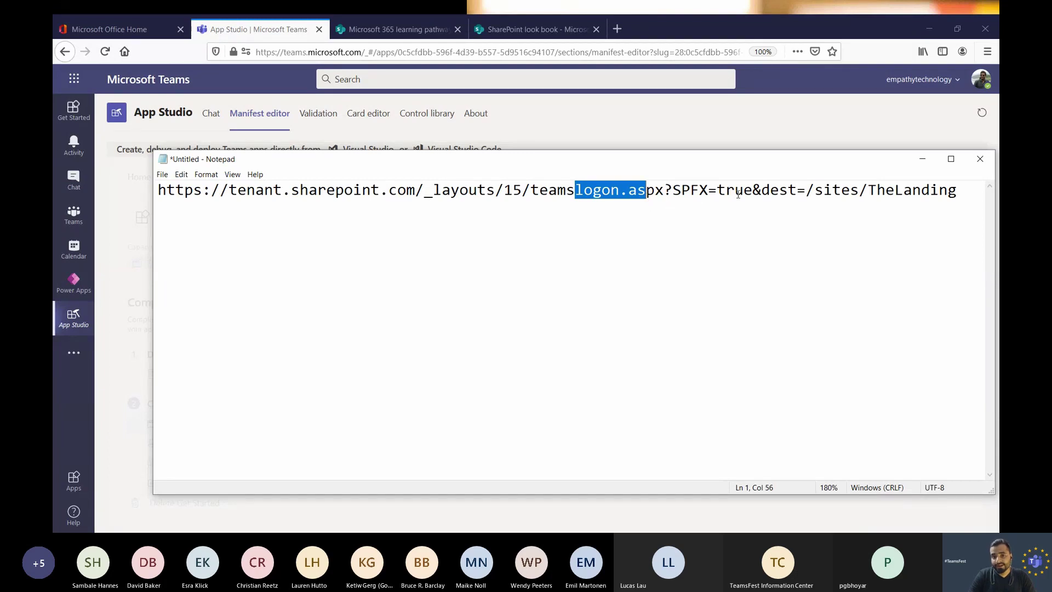
{"action": "left_click_drag", "start_coordinate": [753, 190], "coordinate": [148, 193]}
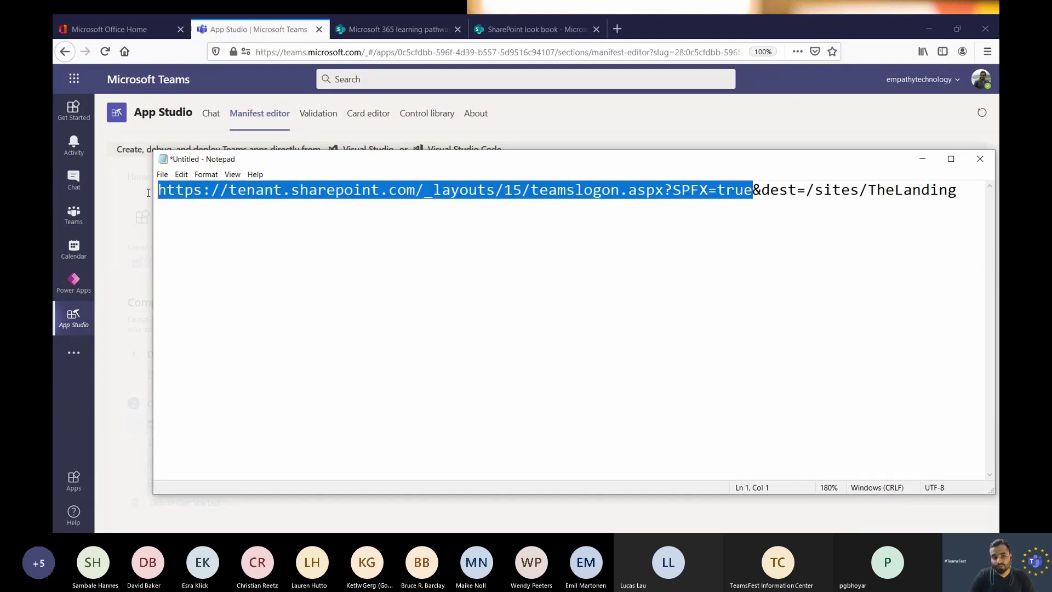
{"action": "key", "text": "ctrl+z"}
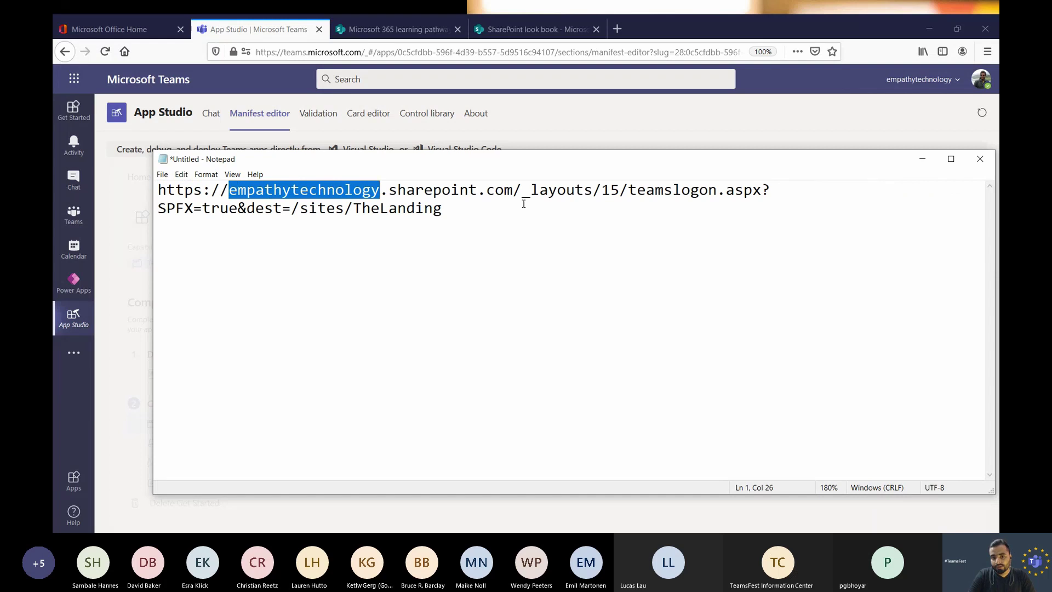
Highlight the Notepad URL's teamslogon.aspx part and dest parameter, and switch to the Microsoft 365 learning pathways site in Firefox
{"action": "left_click_drag", "start_coordinate": [765, 200], "coordinate": [134, 176]}
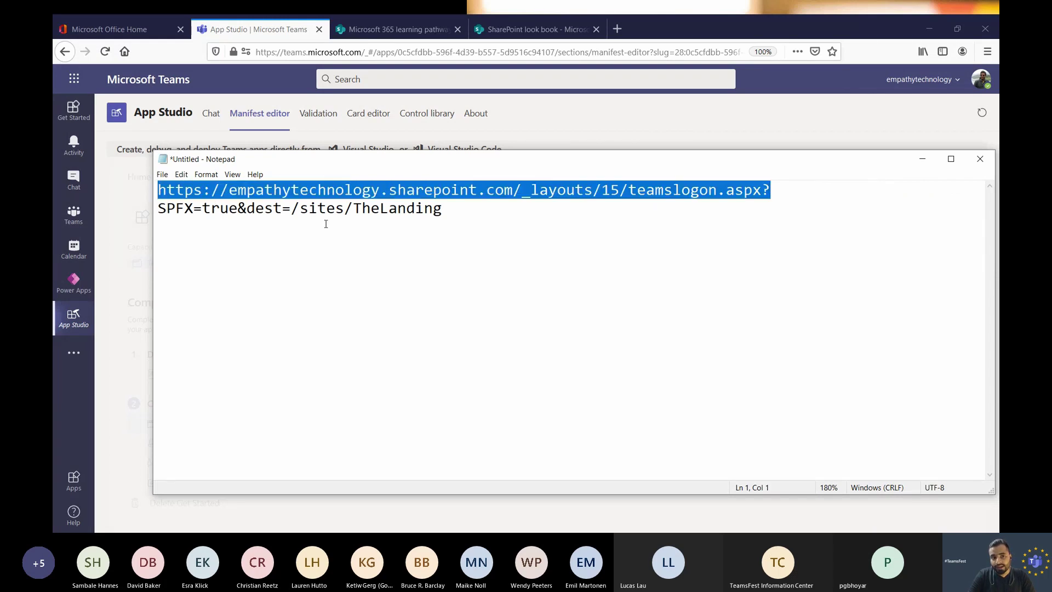
{"action": "left_click_drag", "start_coordinate": [247, 205], "coordinate": [451, 219]}
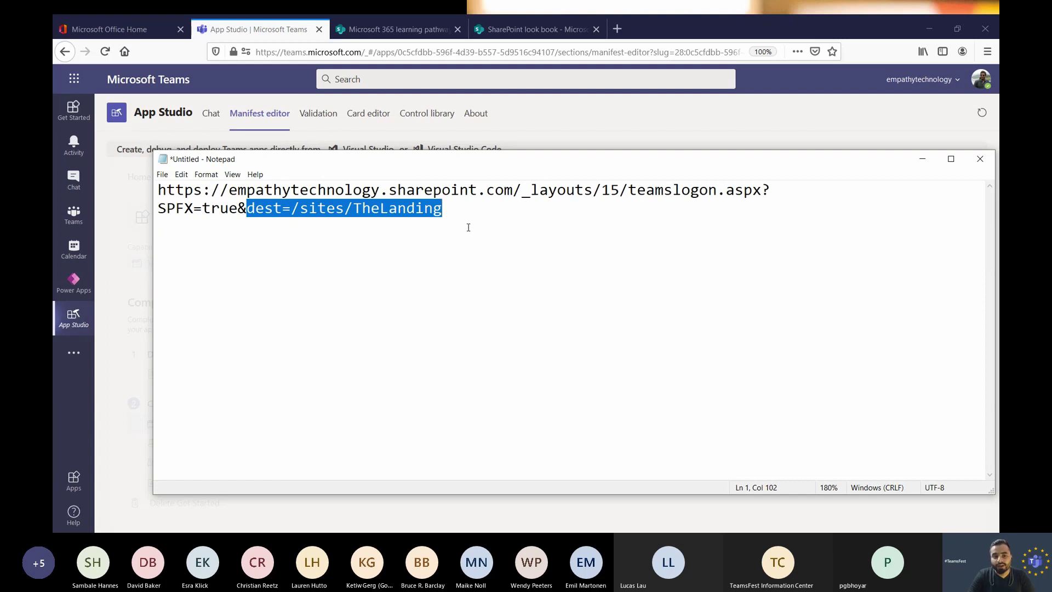
{"action": "left_click", "coordinate": [434, 111]}
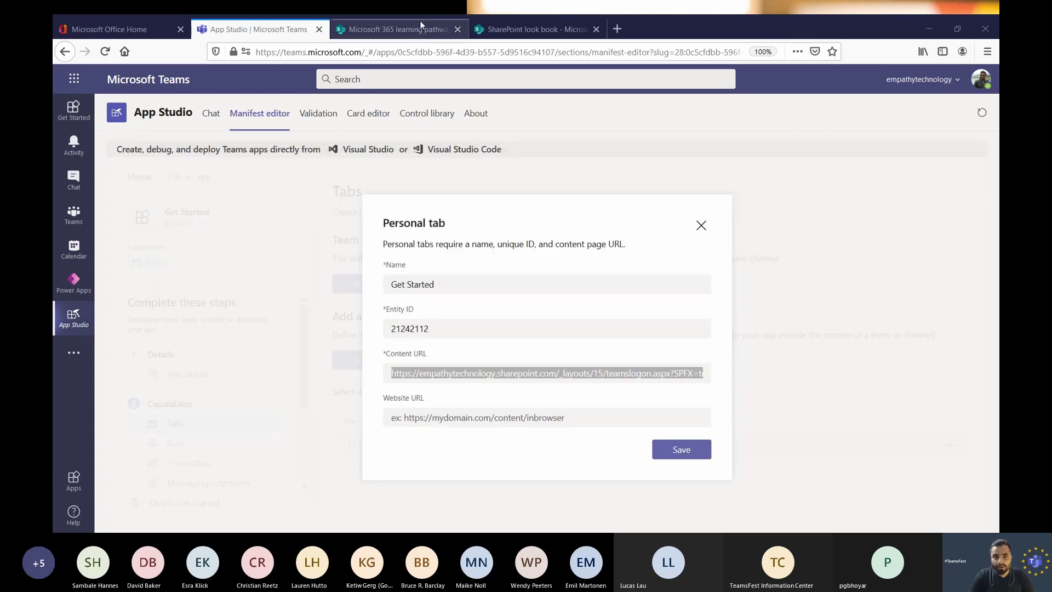
{"action": "left_click", "coordinate": [419, 27]}
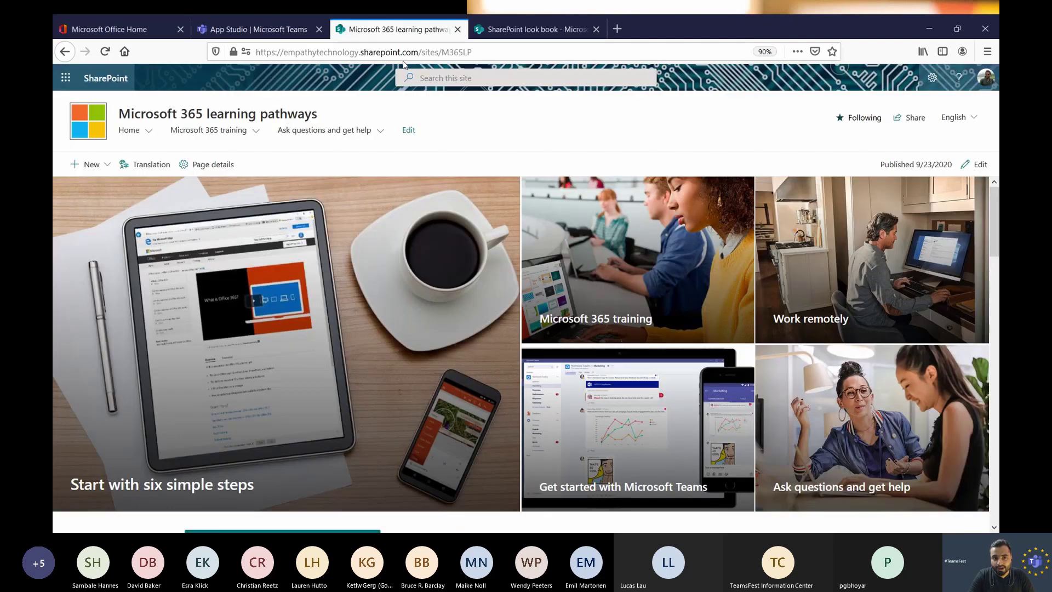
Replace the destination path in the Notepad URL with sites/M365LP copied from the learning pathways site's address
{"action": "left_click_drag", "start_coordinate": [421, 52], "coordinate": [479, 49]}
{"action": "key", "text": "ctrl+c"}
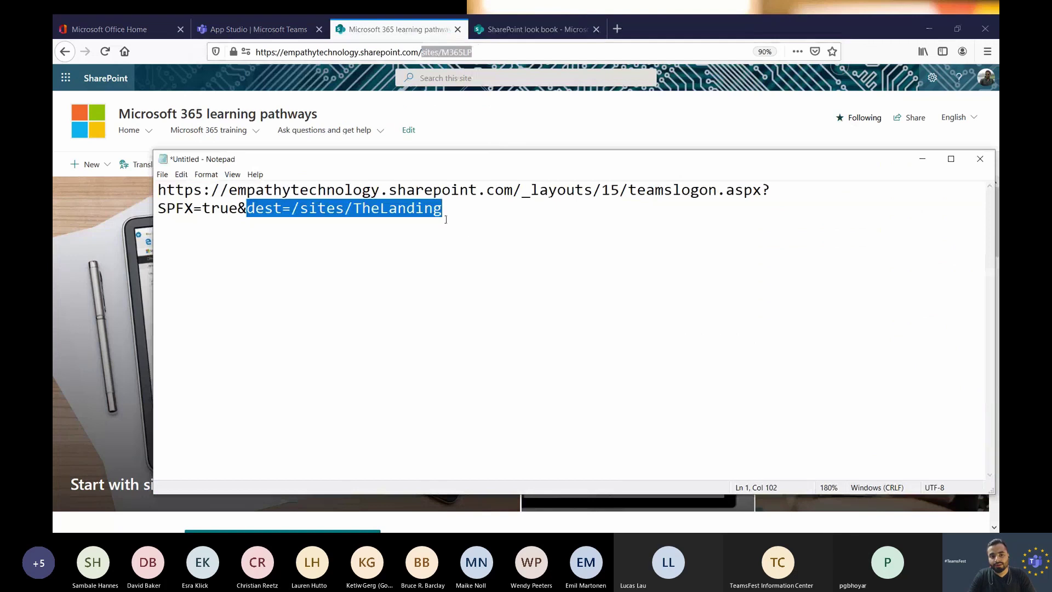
{"action": "left_click", "coordinate": [333, 214]}
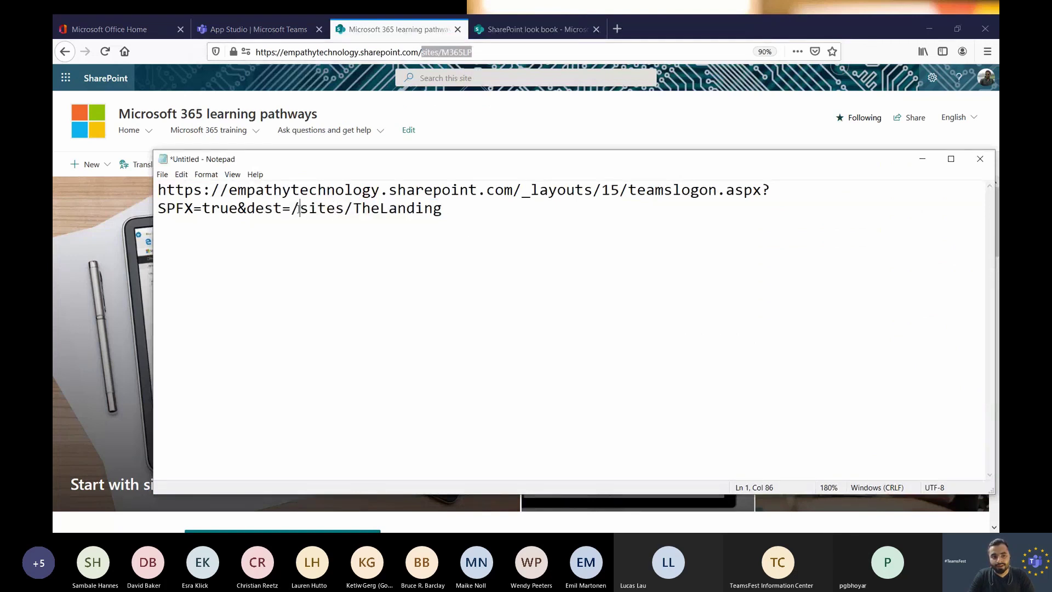
{"action": "left_click_drag", "start_coordinate": [300, 209], "coordinate": [445, 207]}
{"action": "key", "text": "ctrl+v"}
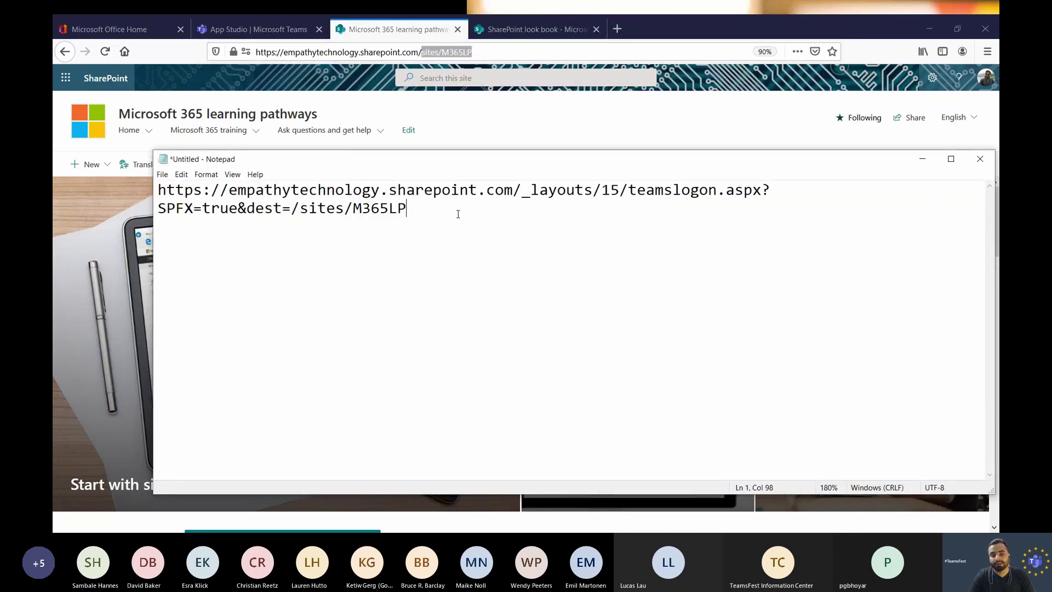
Copy the complete Notepad URL into the Get Started personal tab's content URL in App Studio and save the tab
{"action": "key", "text": "ctrl+a"}
{"action": "key", "text": "ctrl+c"}
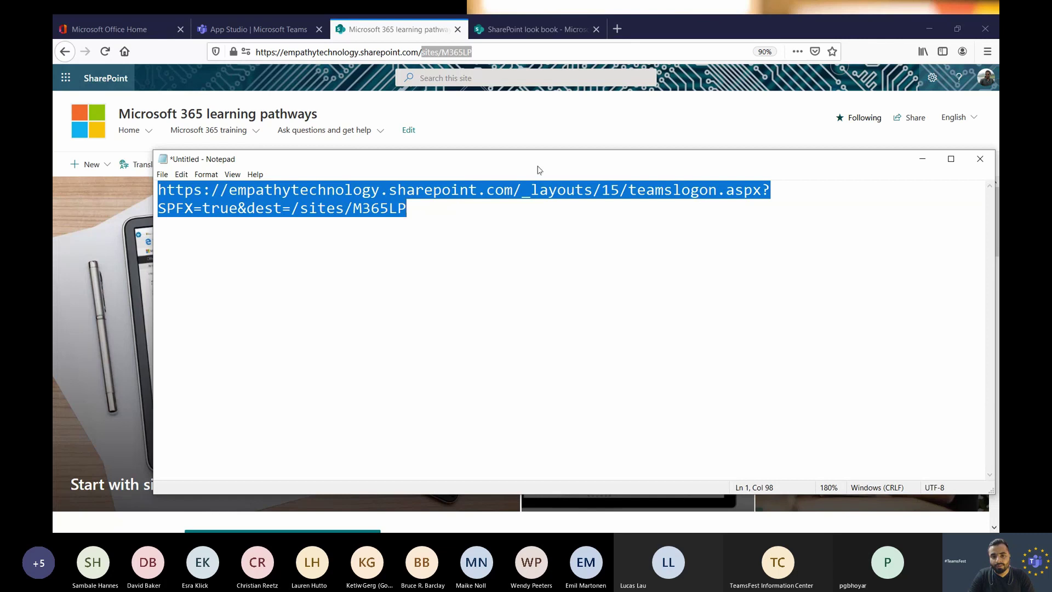
{"action": "left_click", "coordinate": [922, 159]}
{"action": "left_click", "coordinate": [290, 33]}
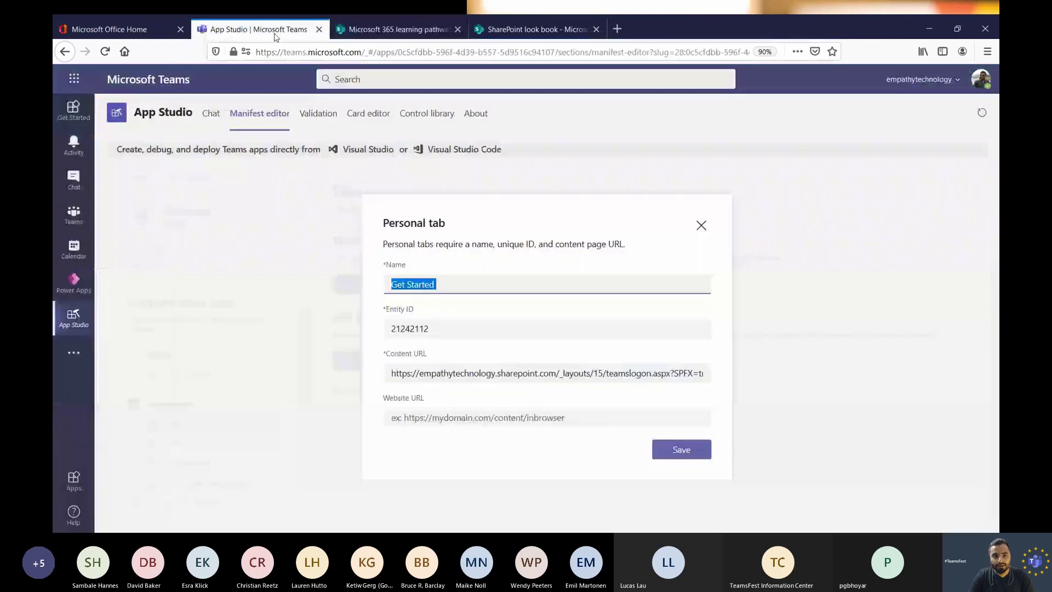
{"action": "triple_click", "coordinate": [546, 373]}
{"action": "key", "text": "ctrl+a"}
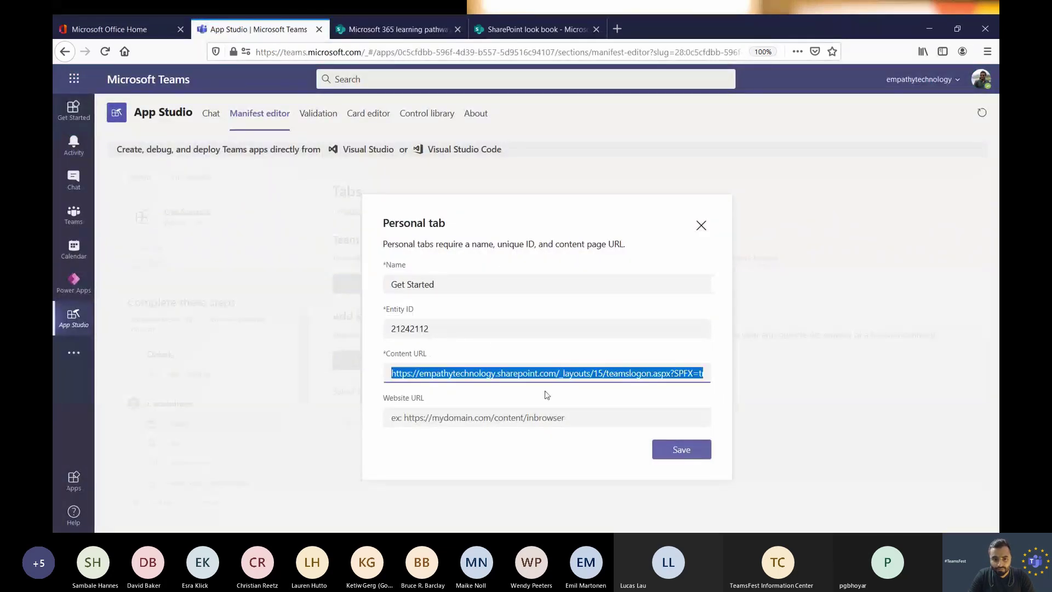
{"action": "key", "text": "ctrl+v"}
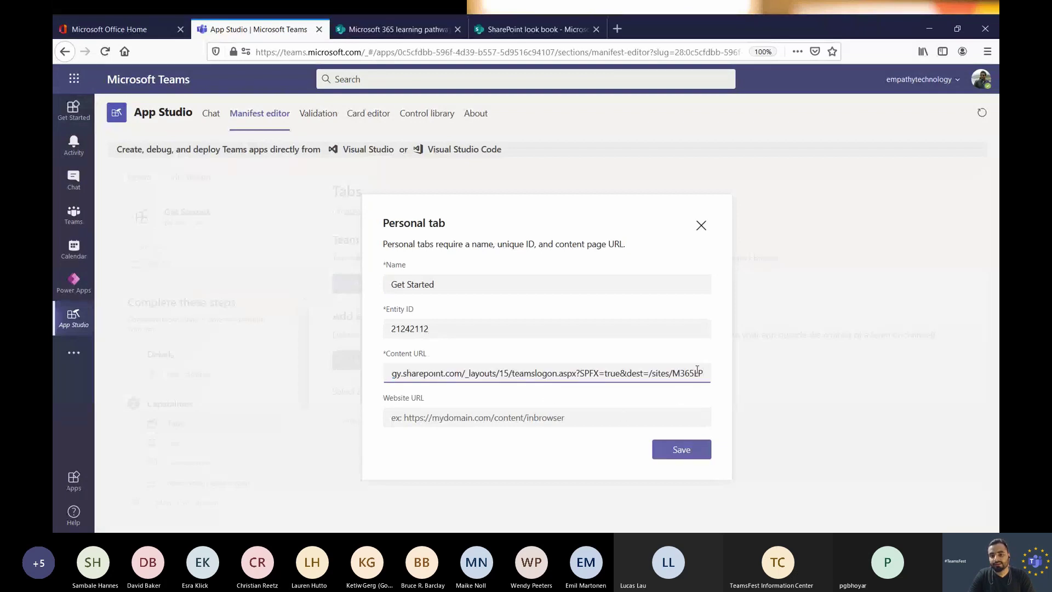
{"action": "left_click", "coordinate": [681, 459]}
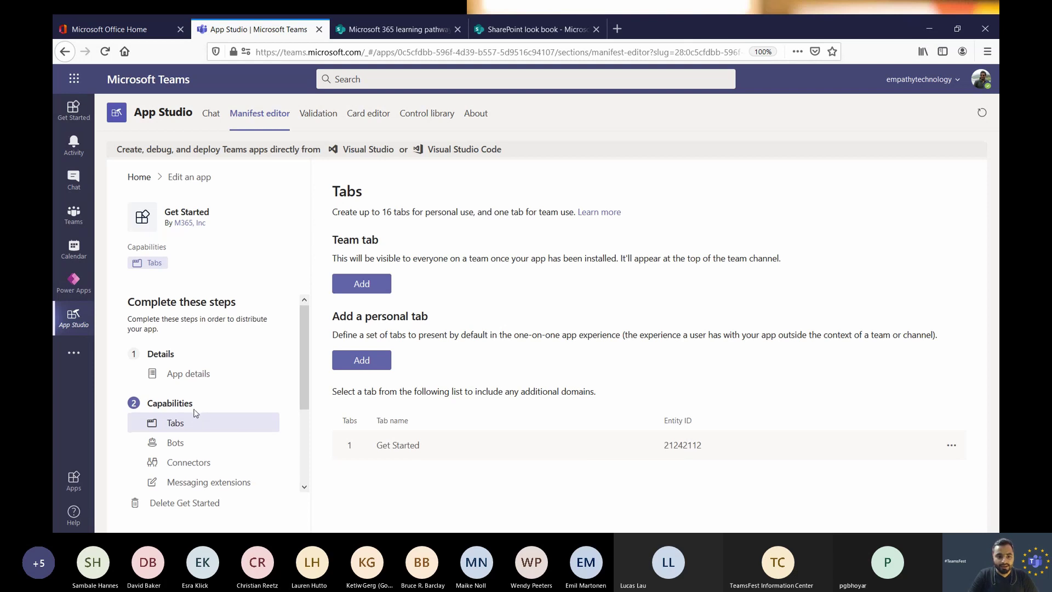
Review the app's language, domain and permission settings, and check the tenant name in the learning pathways site's address
{"action": "scroll", "coordinate": [193, 415], "scroll_direction": "down", "scroll_amount": 2}
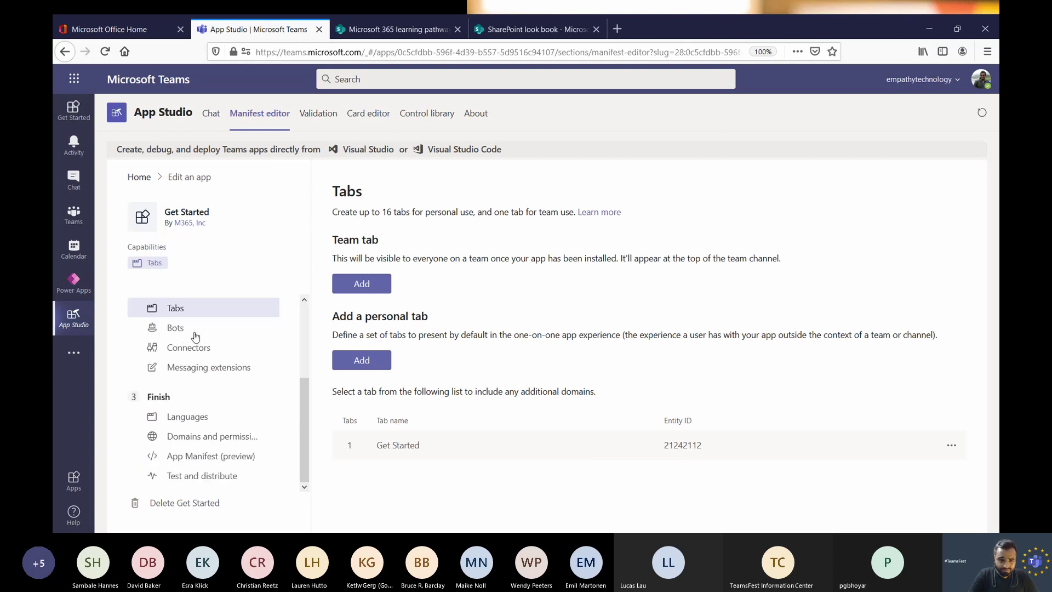
{"action": "left_click", "coordinate": [193, 420]}
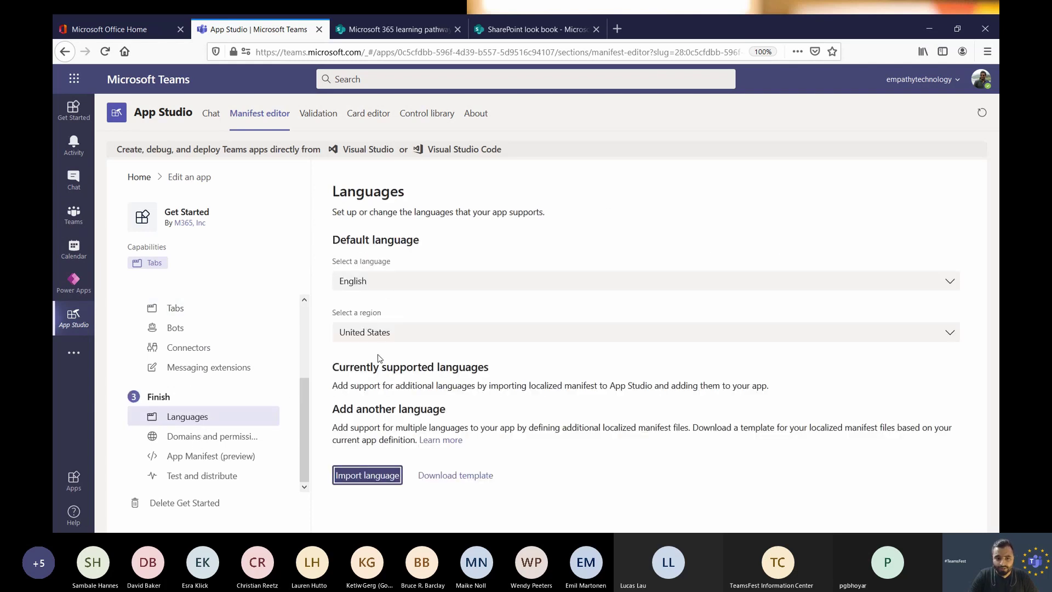
{"action": "left_click", "coordinate": [218, 438]}
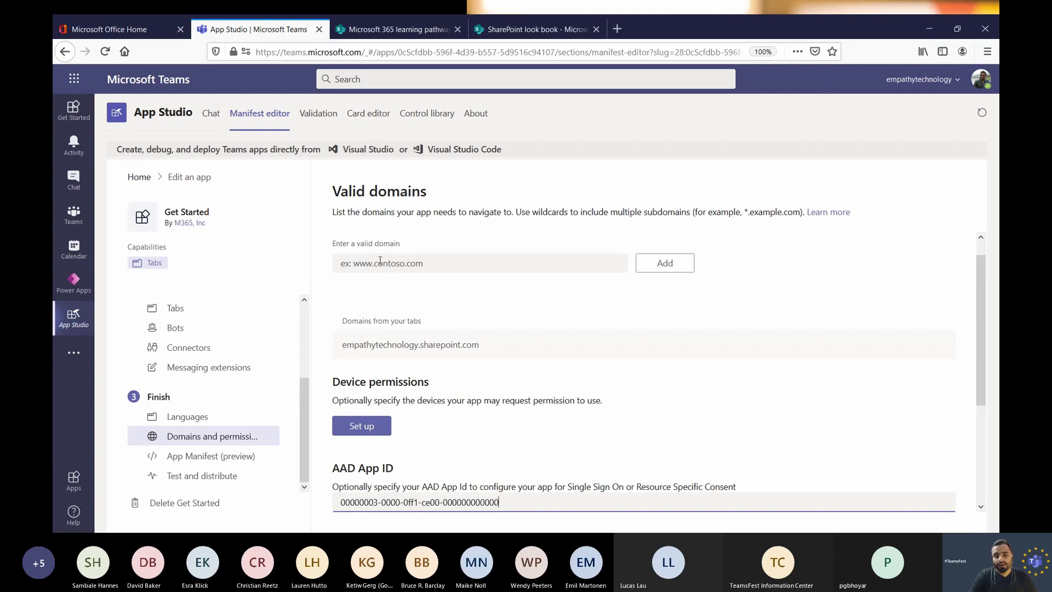
{"action": "left_click", "coordinate": [357, 262]}
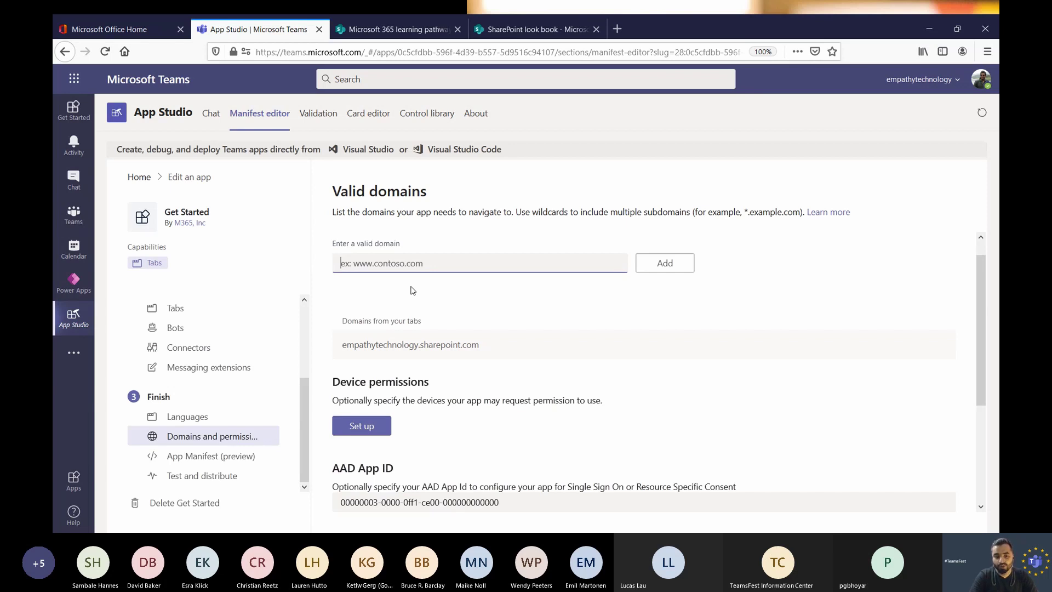
{"action": "left_click", "coordinate": [355, 33]}
{"action": "double_click", "coordinate": [295, 52]}
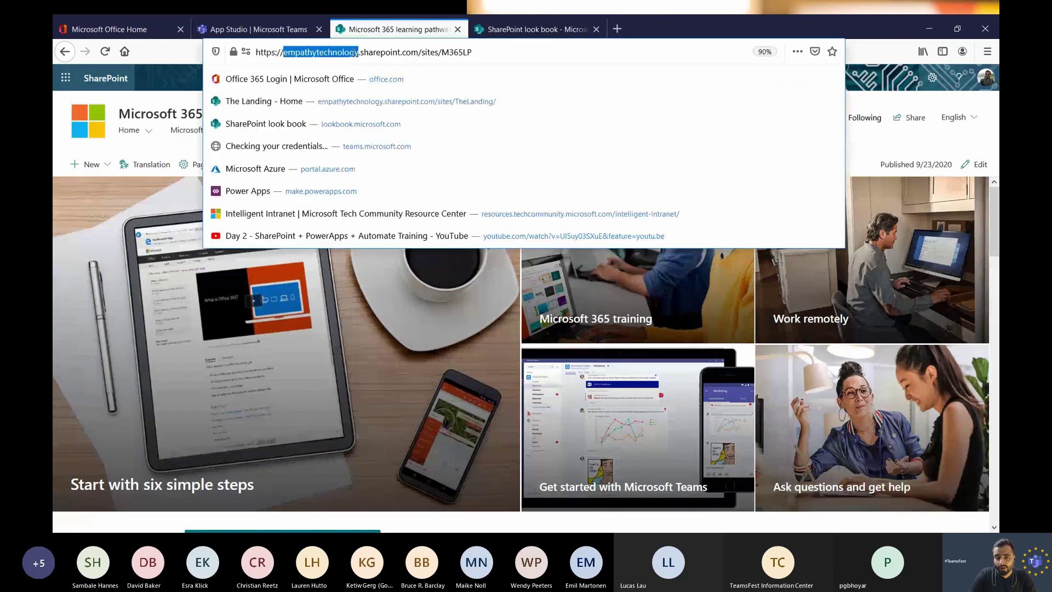
{"action": "left_click", "coordinate": [254, 29]}
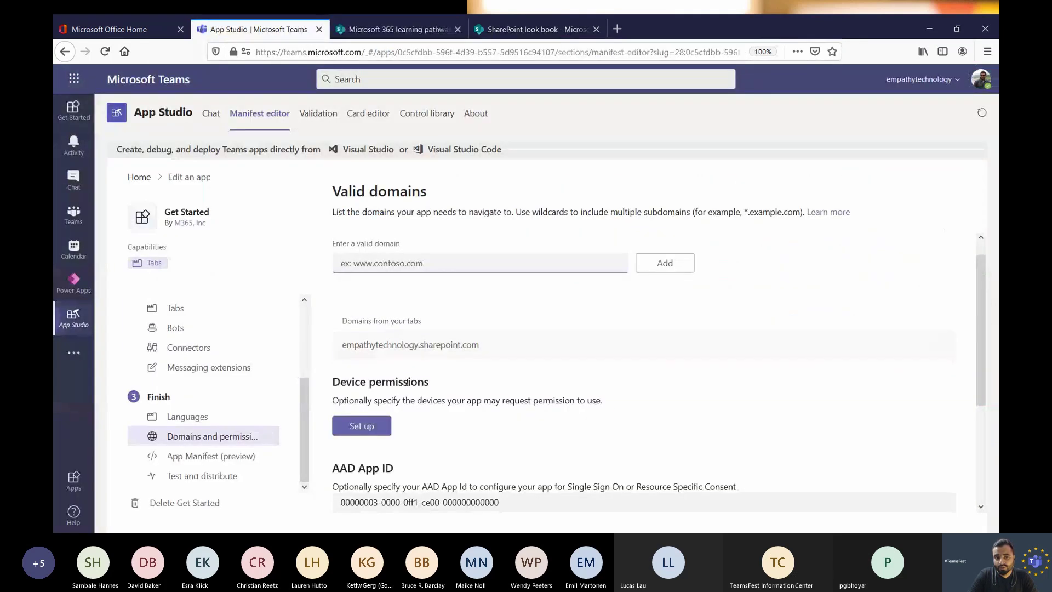
{"action": "scroll", "coordinate": [447, 302], "scroll_direction": "down", "scroll_amount": 3}
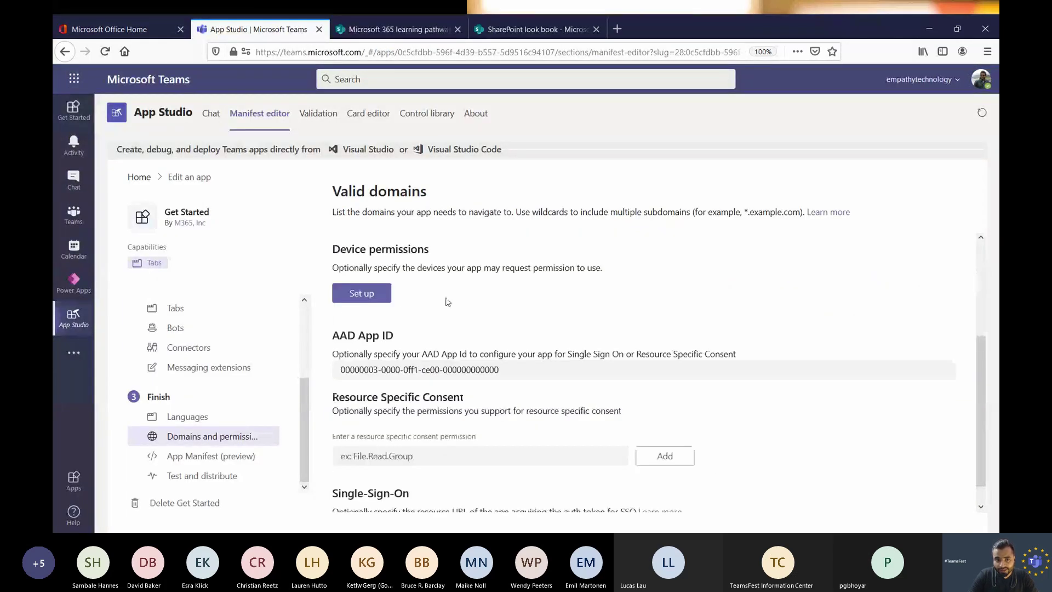
{"action": "scroll", "coordinate": [448, 302], "scroll_direction": "up", "scroll_amount": 3}
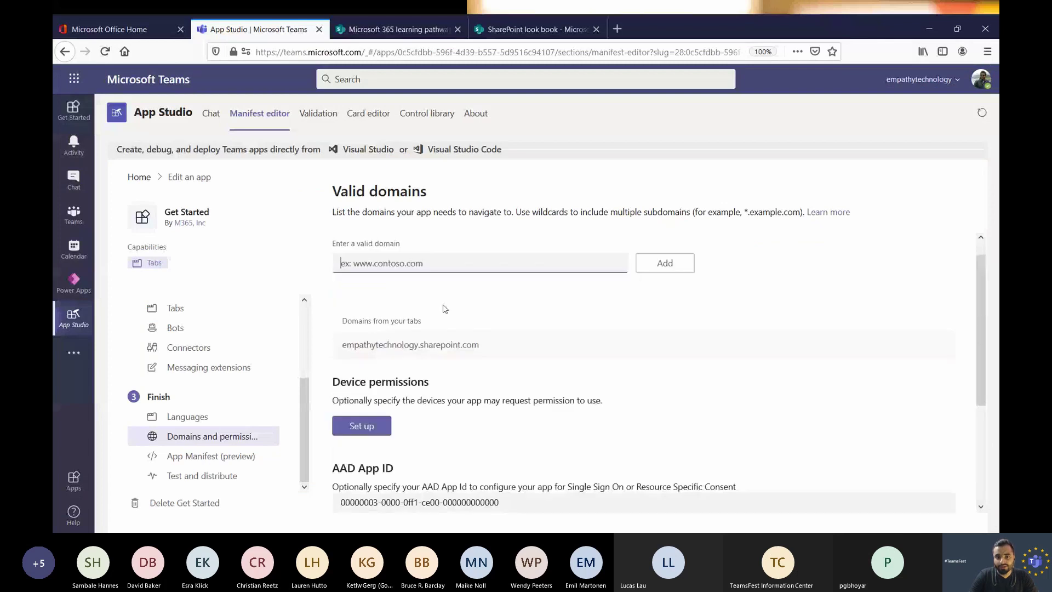
Add Allegion as an additional valid domain for the app, and delete that domain entry again
{"action": "left_click", "coordinate": [493, 263]}
{"action": "type", "text": "Allegion"}
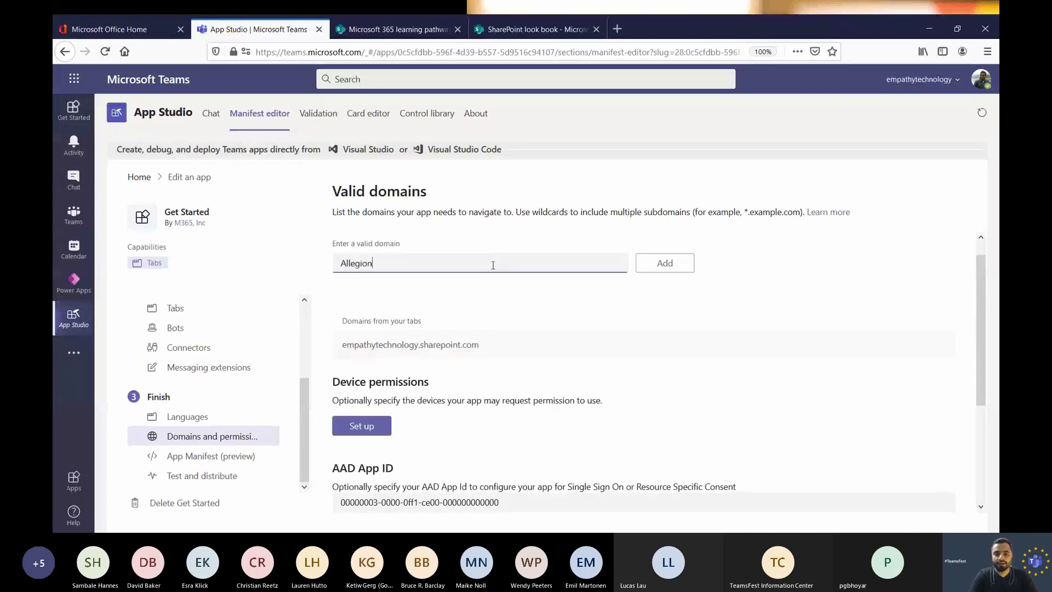
{"action": "key", "text": "ctrl+a"}
{"action": "key", "text": "BackSpace"}
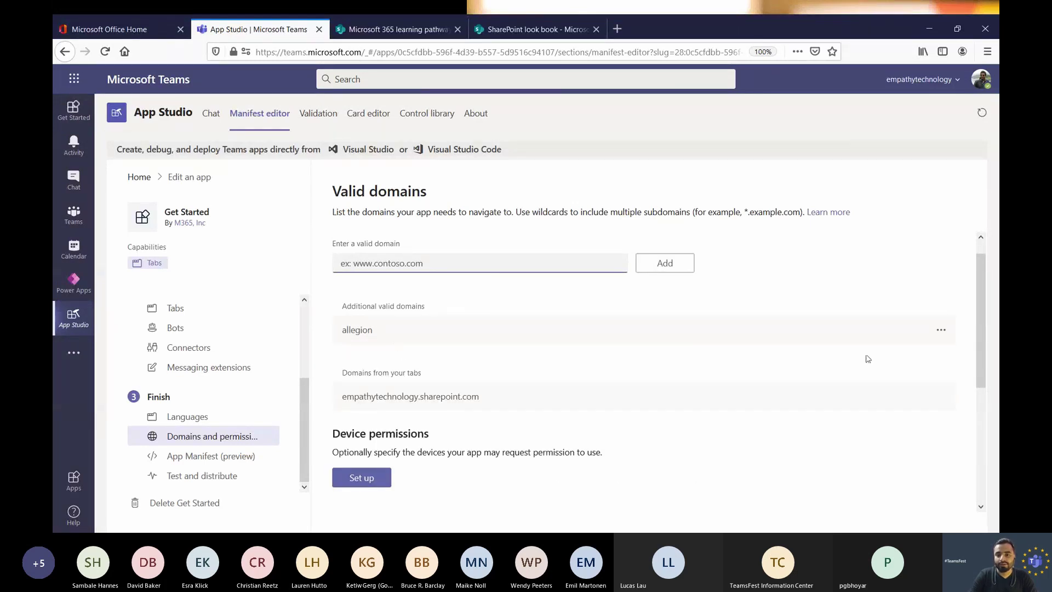
{"action": "left_click", "coordinate": [942, 330]}
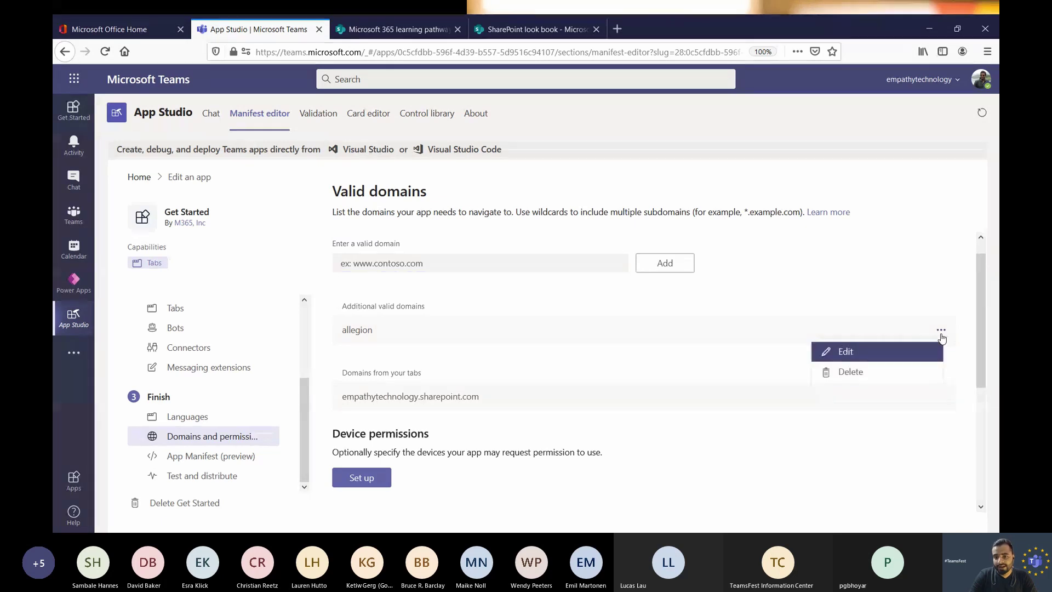
{"action": "left_click", "coordinate": [883, 375]}
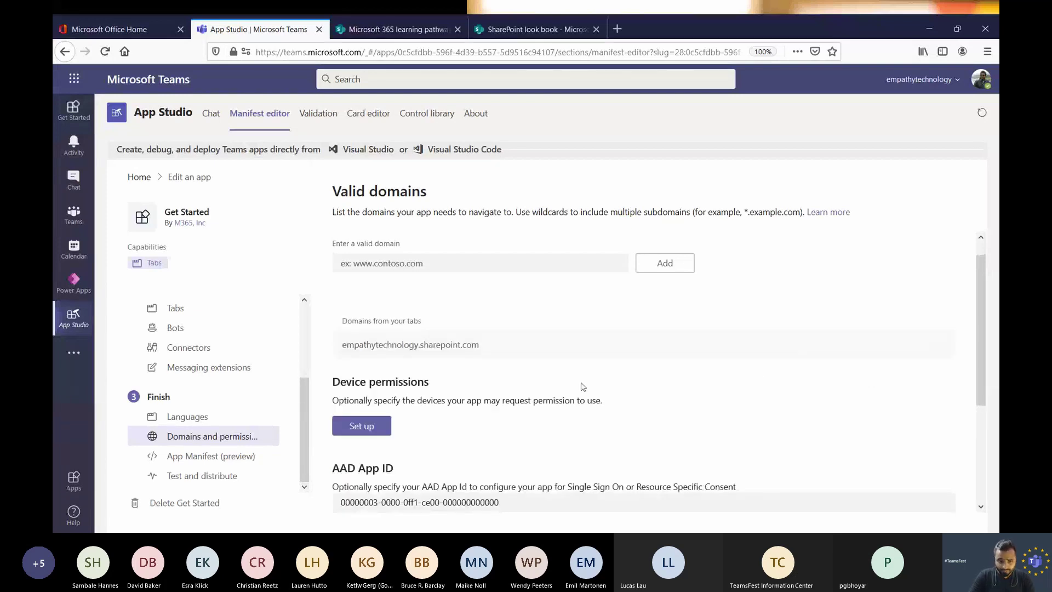
Examine the app's AAD App ID, and check the Get Started personal tab's content URL without changing it
{"action": "scroll", "coordinate": [582, 386], "scroll_direction": "down", "scroll_amount": 3}
{"action": "left_click_drag", "start_coordinate": [508, 344], "coordinate": [339, 352]}
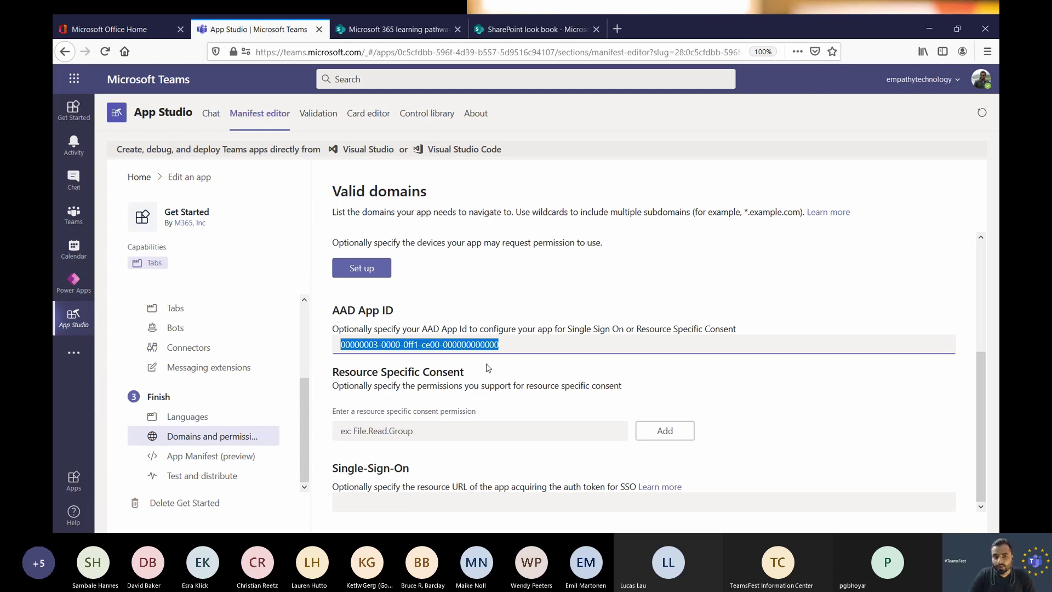
{"action": "left_click", "coordinate": [176, 308]}
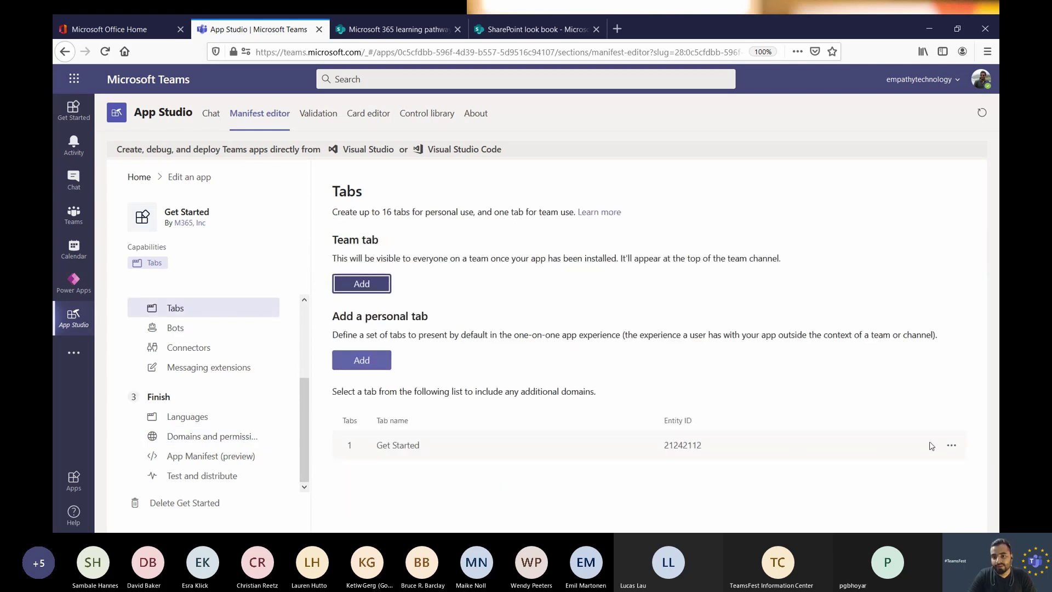
{"action": "left_click", "coordinate": [951, 445]}
{"action": "left_click", "coordinate": [867, 474]}
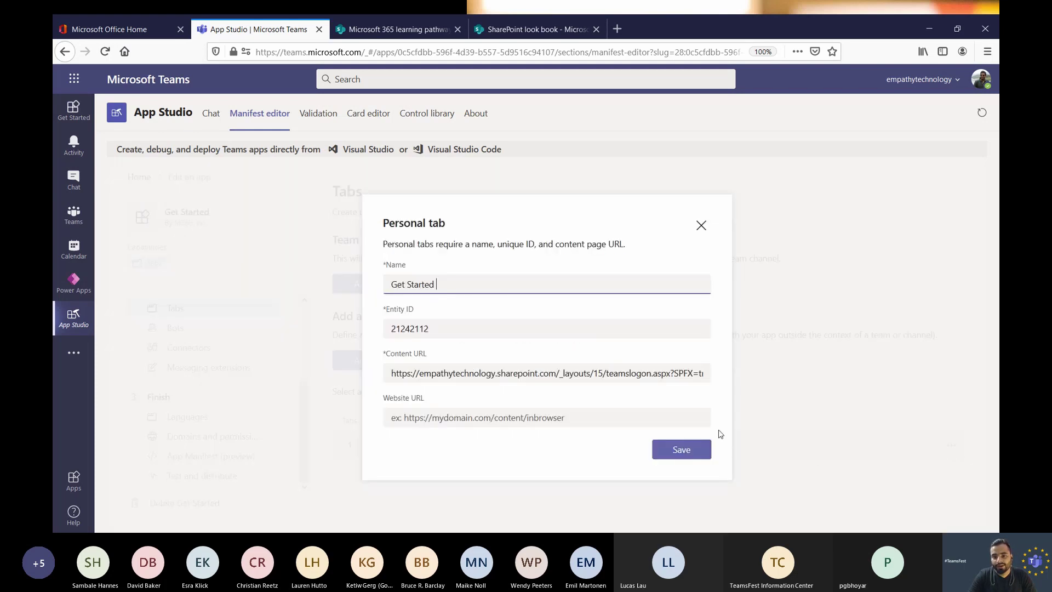
{"action": "left_click_drag", "start_coordinate": [474, 377], "coordinate": [715, 378]}
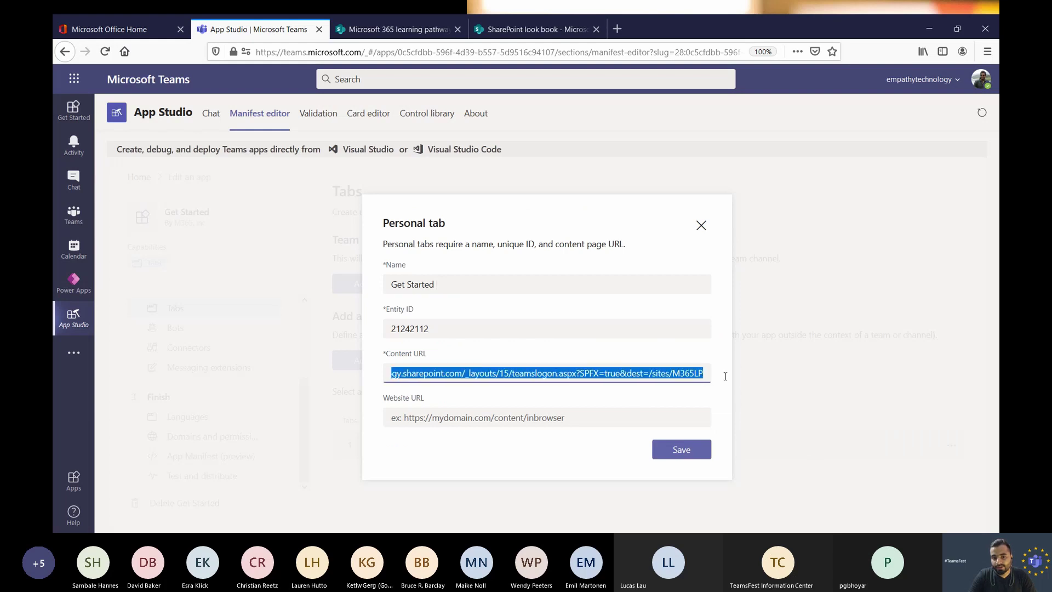
{"action": "left_click", "coordinate": [702, 225]}
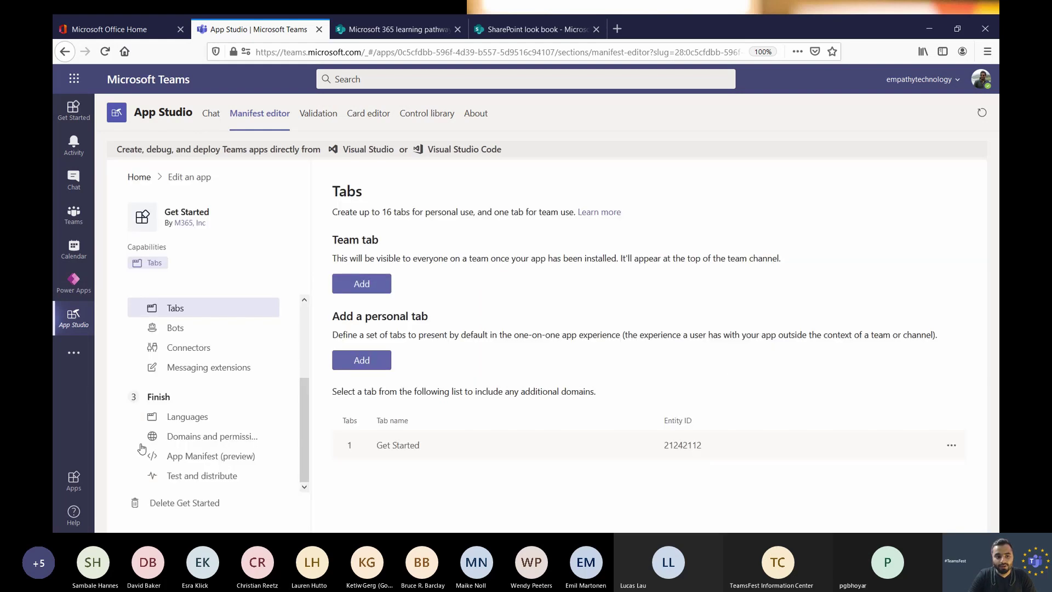
Recheck the domain taken from the tab and the AAD App ID, and review the app manifest preview
{"action": "left_click", "coordinate": [185, 437]}
{"action": "scroll", "coordinate": [458, 406], "scroll_direction": "down", "scroll_amount": 1}
{"action": "scroll", "coordinate": [453, 368], "scroll_direction": "up", "scroll_amount": 1}
{"action": "left_click_drag", "start_coordinate": [412, 344], "coordinate": [506, 364]}
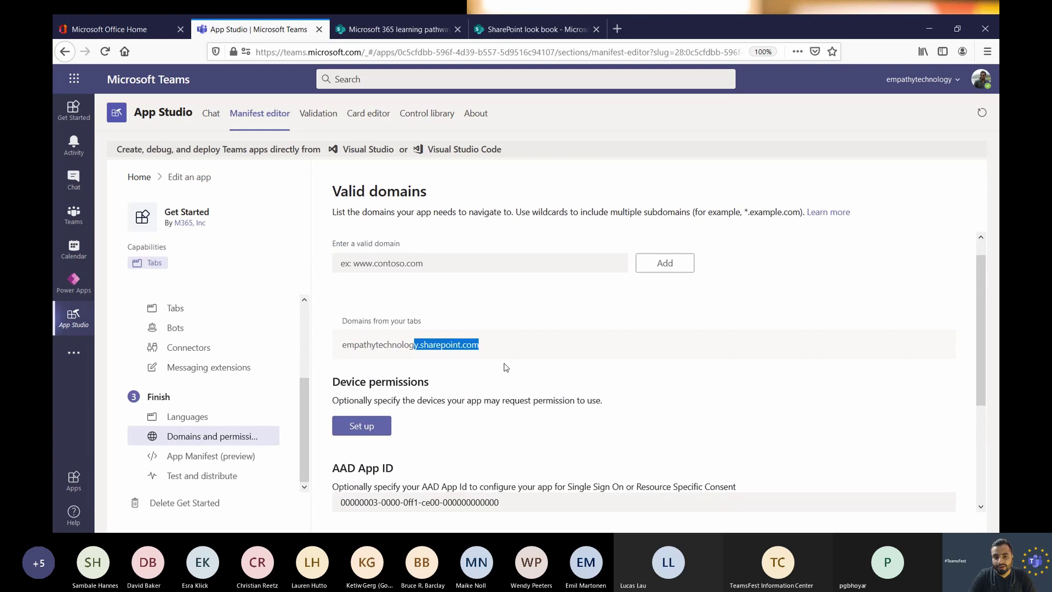
{"action": "scroll", "coordinate": [505, 367], "scroll_direction": "down", "scroll_amount": 3}
{"action": "left_click_drag", "start_coordinate": [356, 342], "coordinate": [540, 347]}
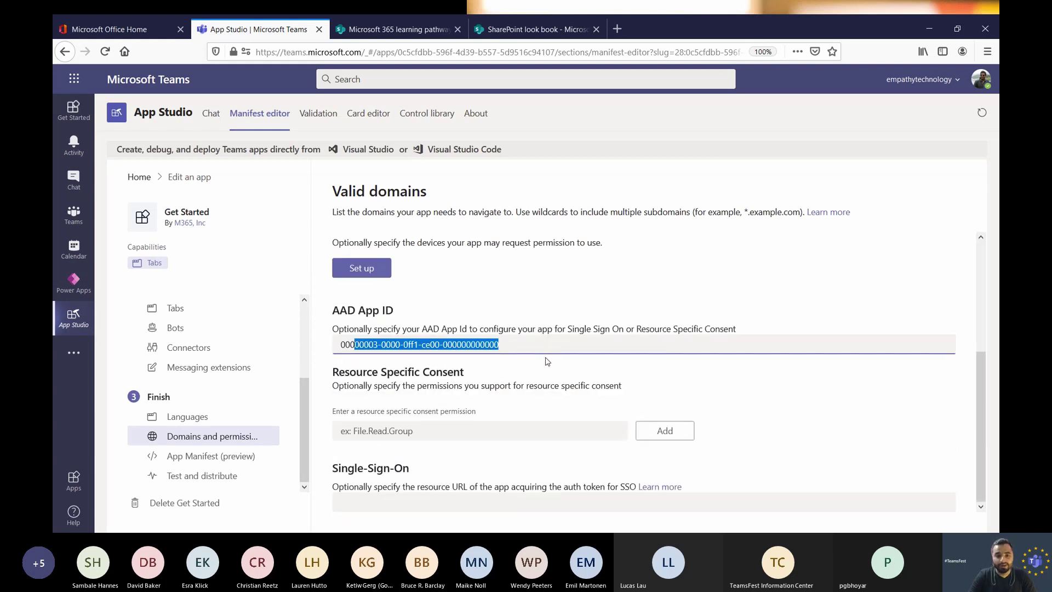
{"action": "left_click", "coordinate": [208, 463]}
{"action": "scroll", "coordinate": [461, 367], "scroll_direction": "down", "scroll_amount": 5}
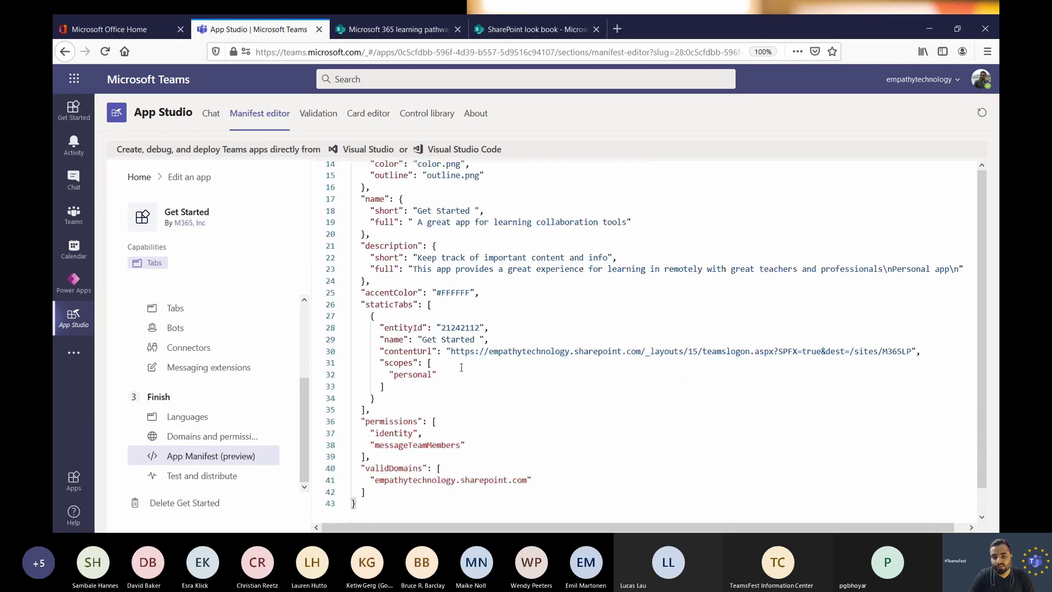
Install the Get Started app in Teams for testing, add it as a personal app, and pin it
{"action": "left_click", "coordinate": [200, 481]}
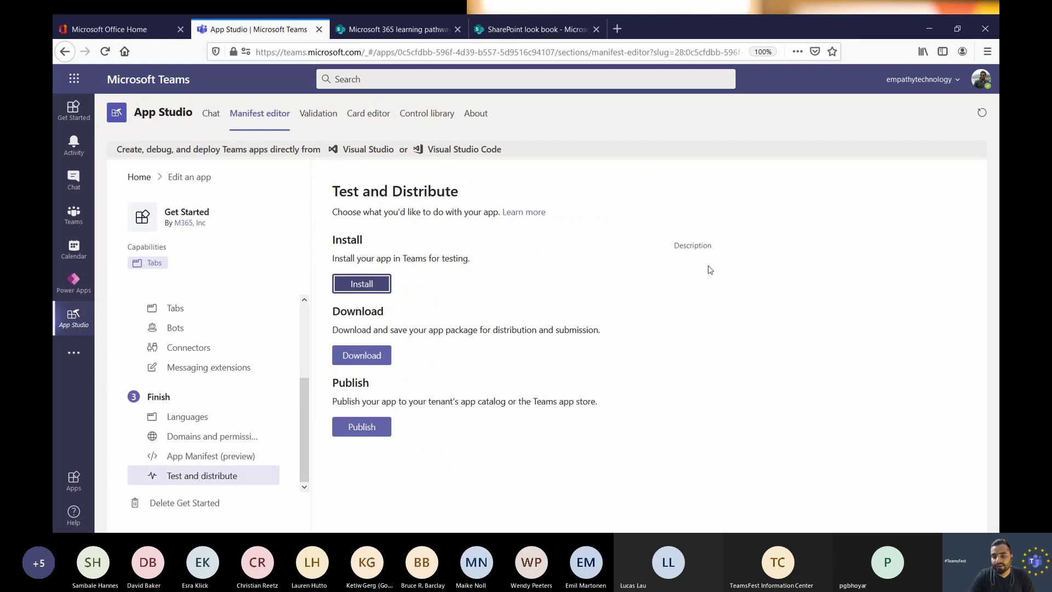
{"action": "left_click", "coordinate": [382, 293]}
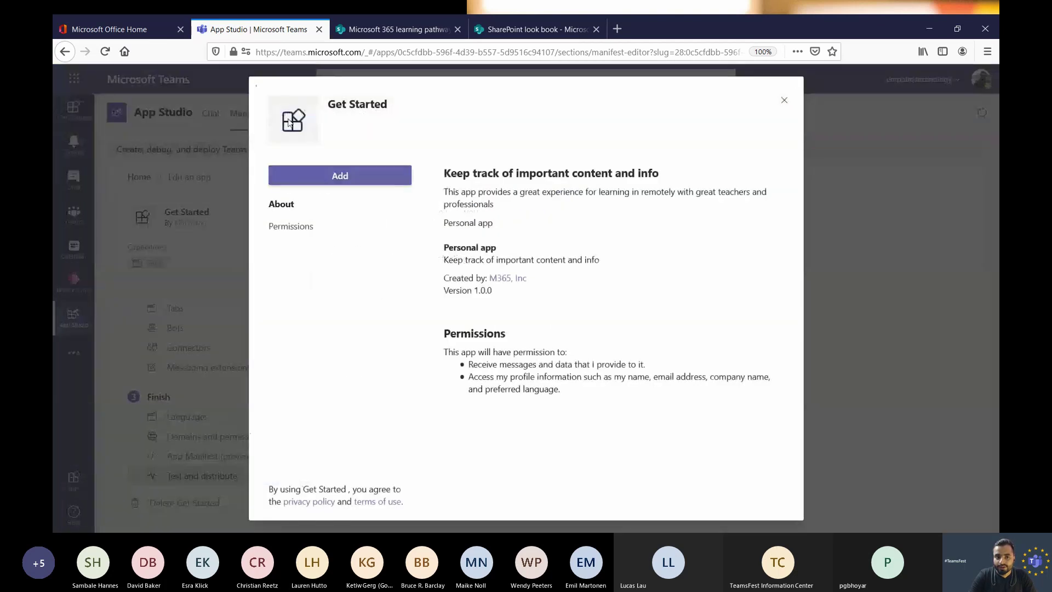
{"action": "left_click", "coordinate": [353, 176]}
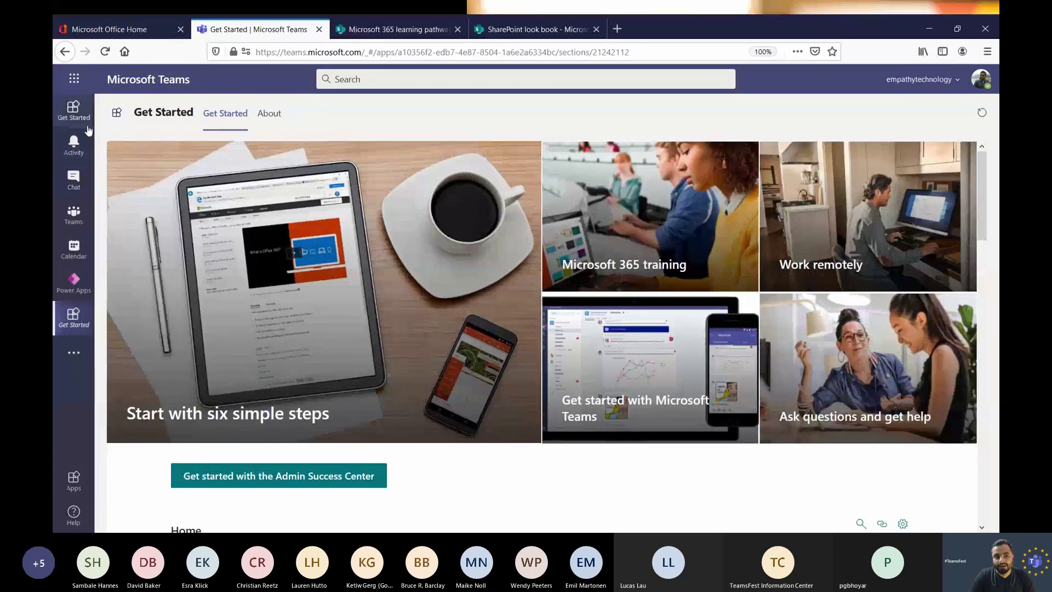
{"action": "right_click", "coordinate": [73, 317]}
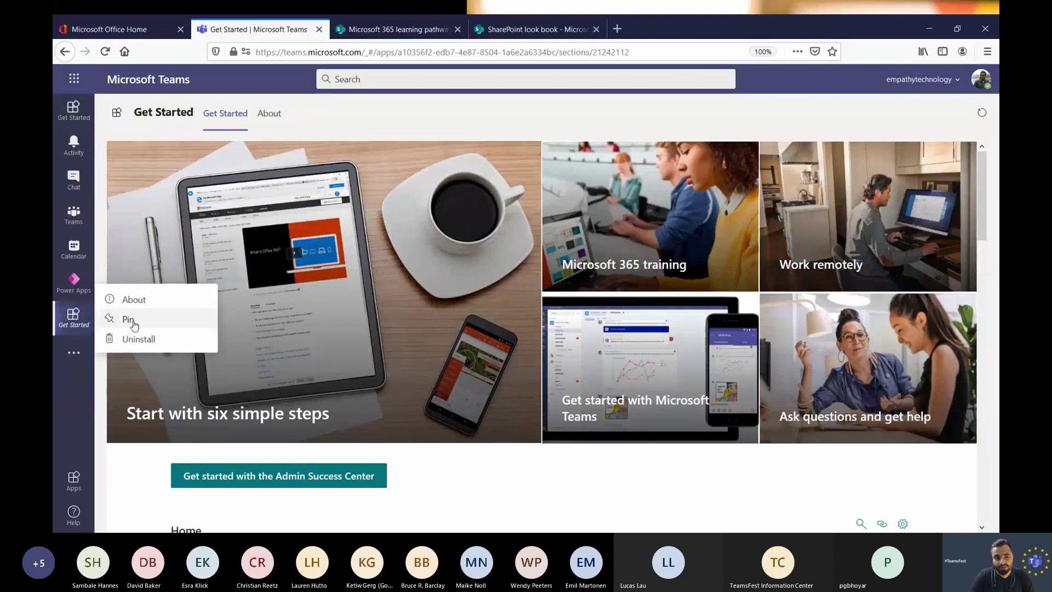
{"action": "left_click", "coordinate": [134, 321]}
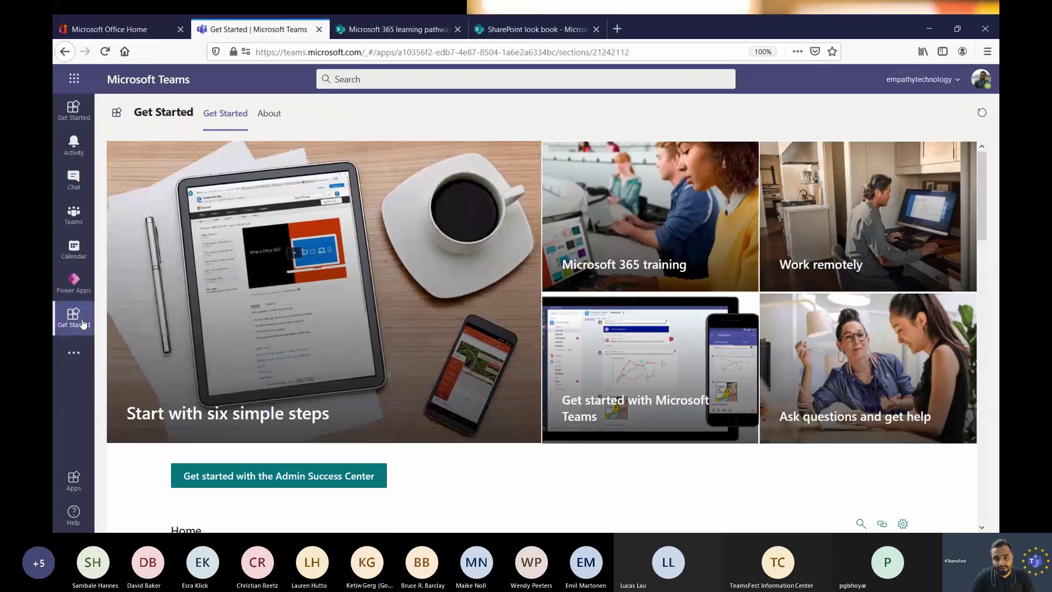
Look through the newly pinned Get Started app's page and compare it with the other pinned Get Started app
{"action": "scroll", "coordinate": [370, 368], "scroll_direction": "down", "scroll_amount": 5}
{"action": "scroll", "coordinate": [371, 368], "scroll_direction": "down", "scroll_amount": 1}
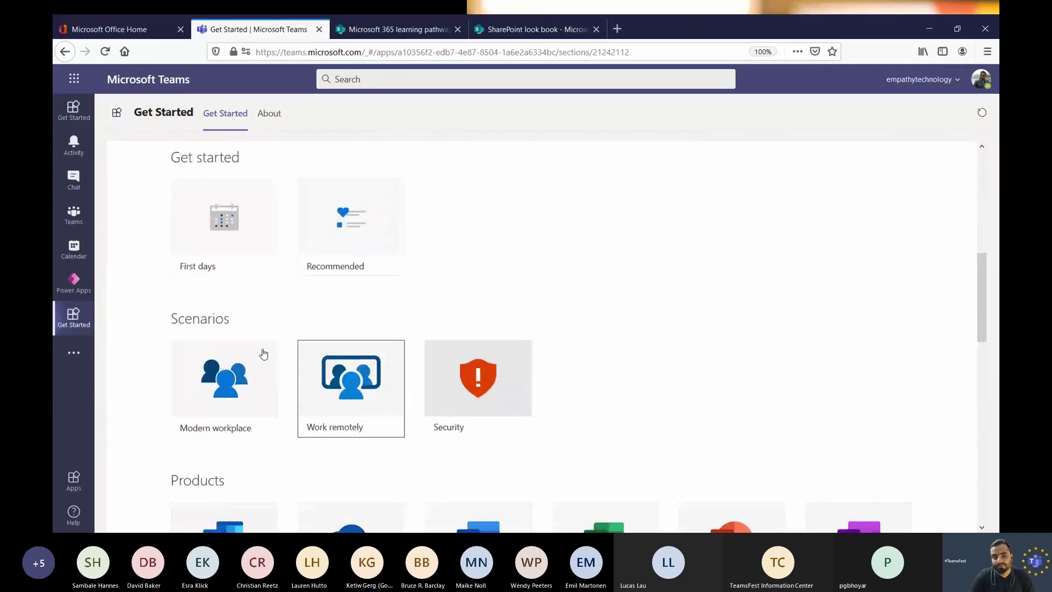
{"action": "left_click", "coordinate": [85, 355]}
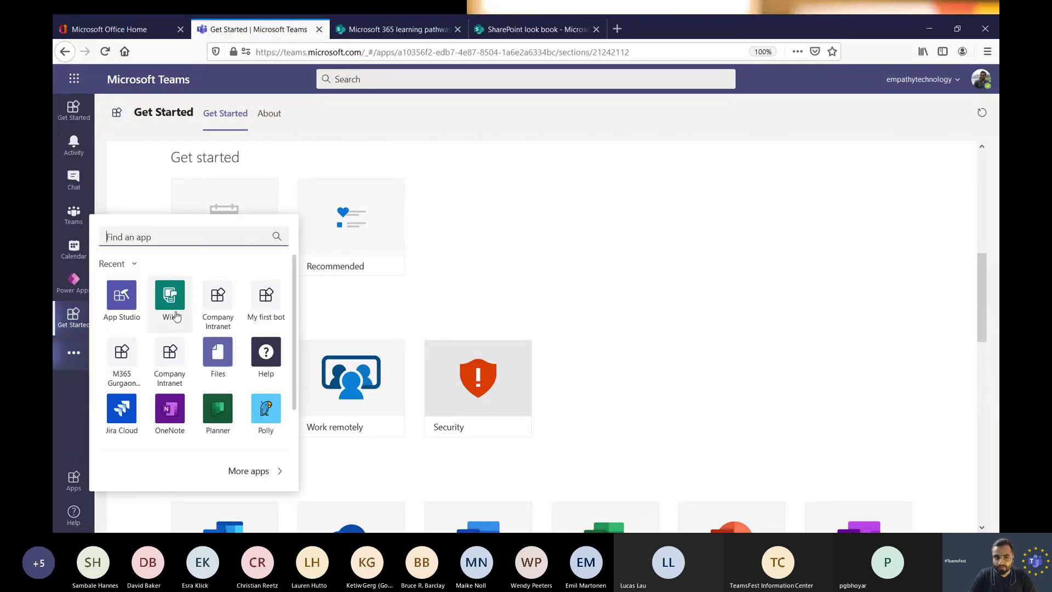
{"action": "left_click", "coordinate": [75, 122]}
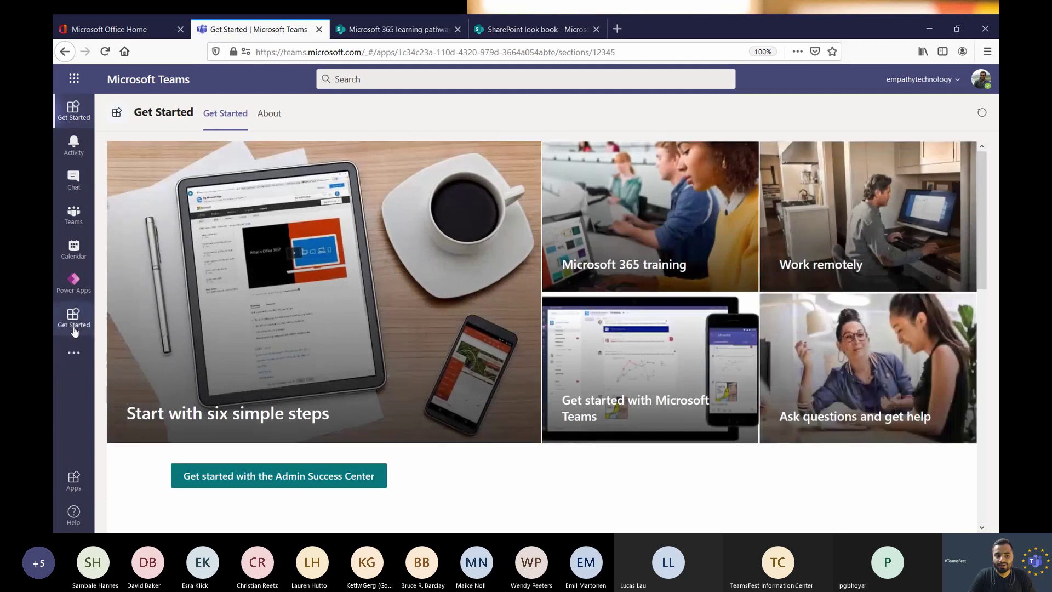
{"action": "left_click", "coordinate": [76, 329]}
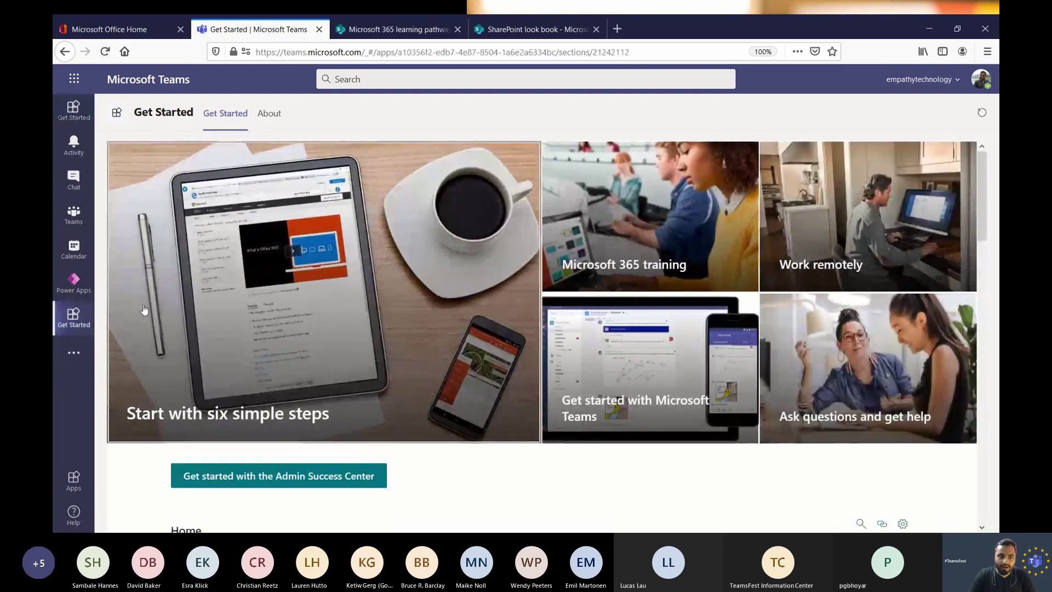
Open the Get Started app by M365, Inc for editing in App Studio's Manifest editor and show its tabs
{"action": "left_click", "coordinate": [74, 353]}
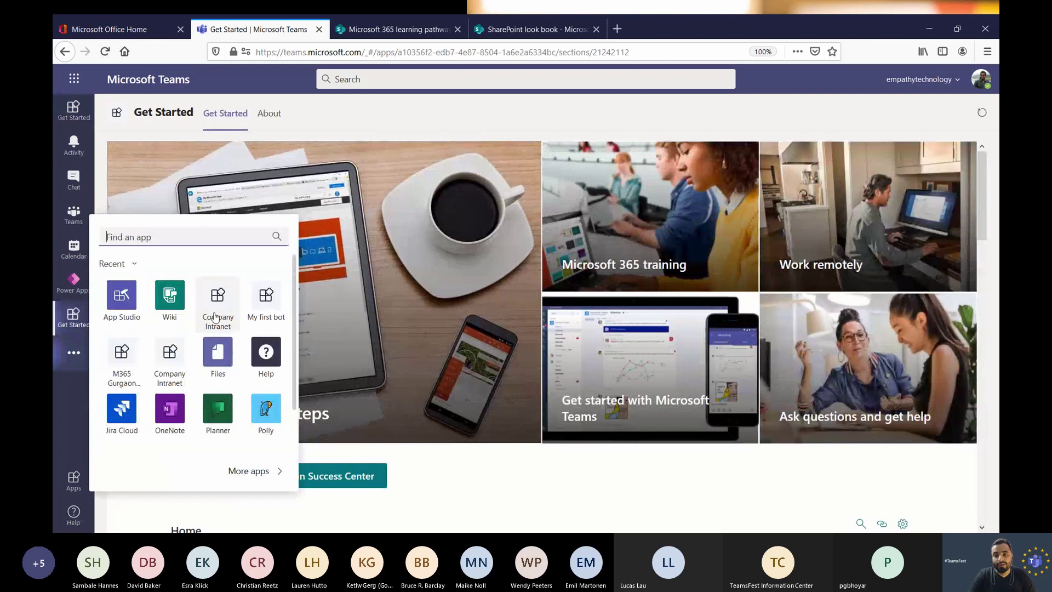
{"action": "left_click", "coordinate": [136, 305]}
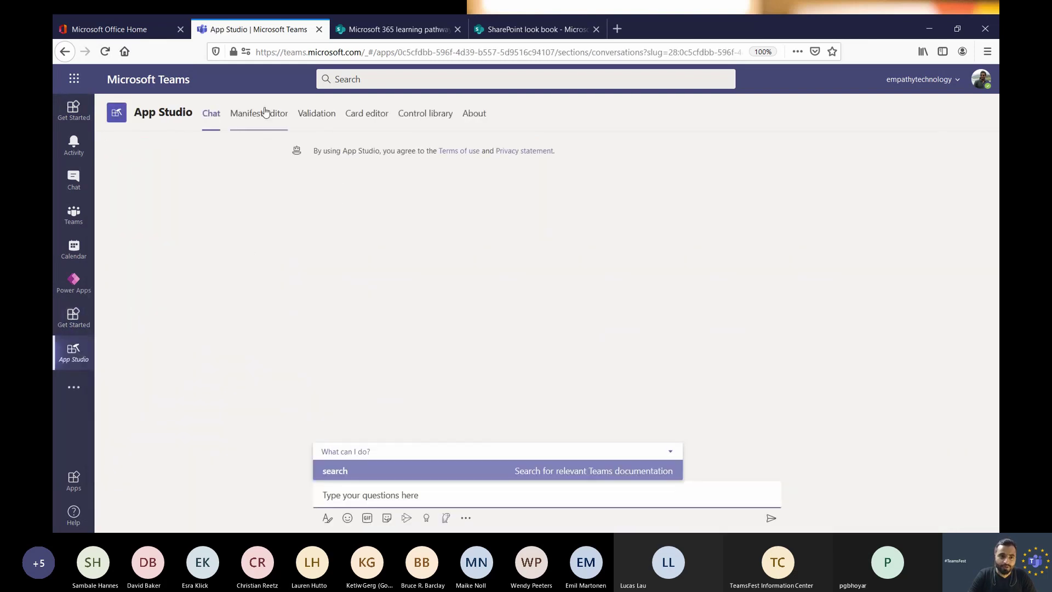
{"action": "left_click", "coordinate": [269, 113]}
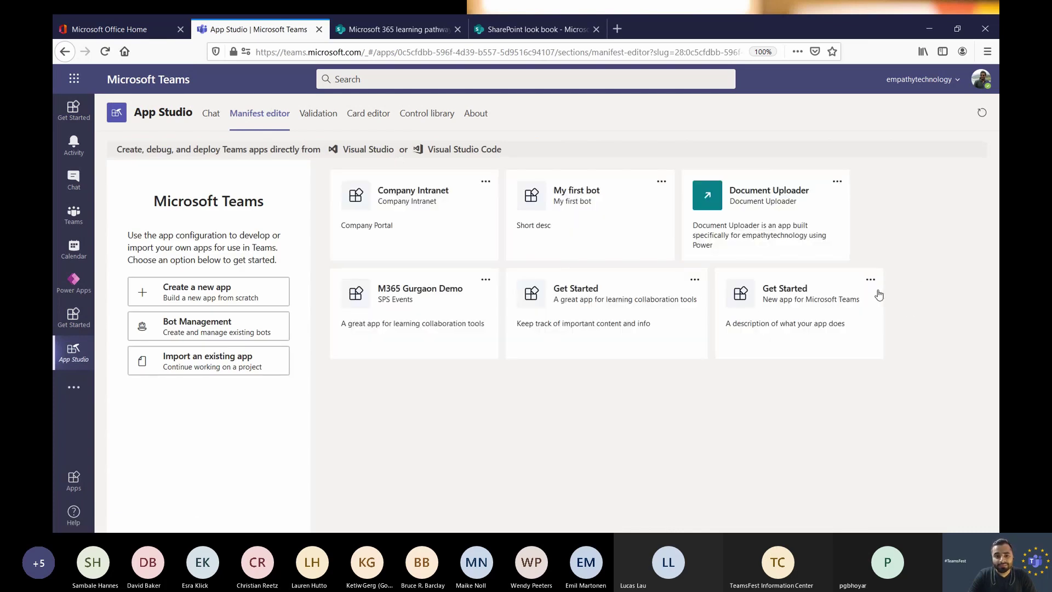
{"action": "left_click", "coordinate": [695, 285]}
{"action": "left_click", "coordinate": [689, 307]}
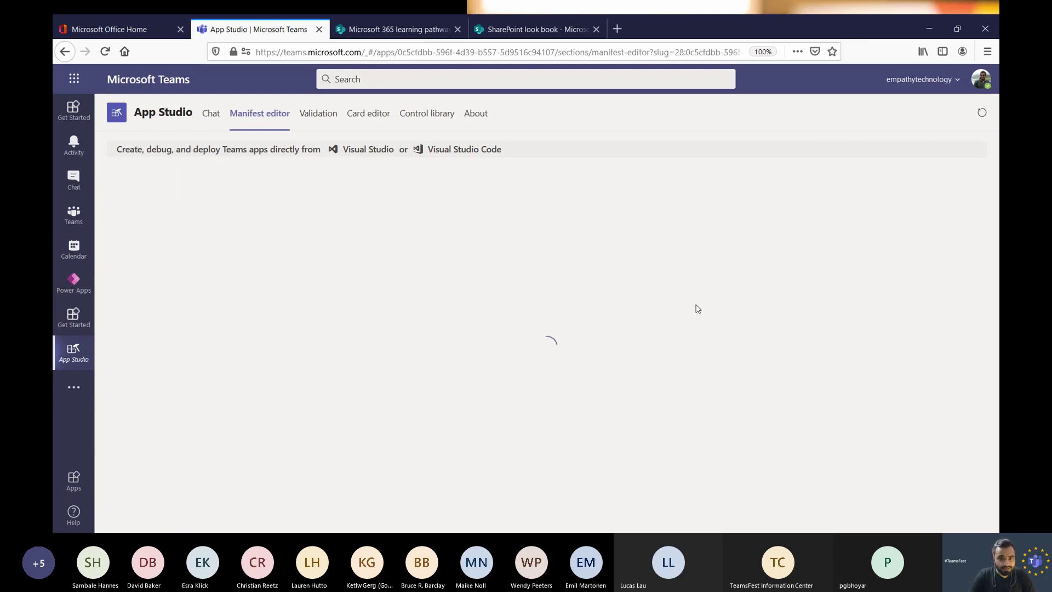
{"action": "left_click", "coordinate": [181, 424]}
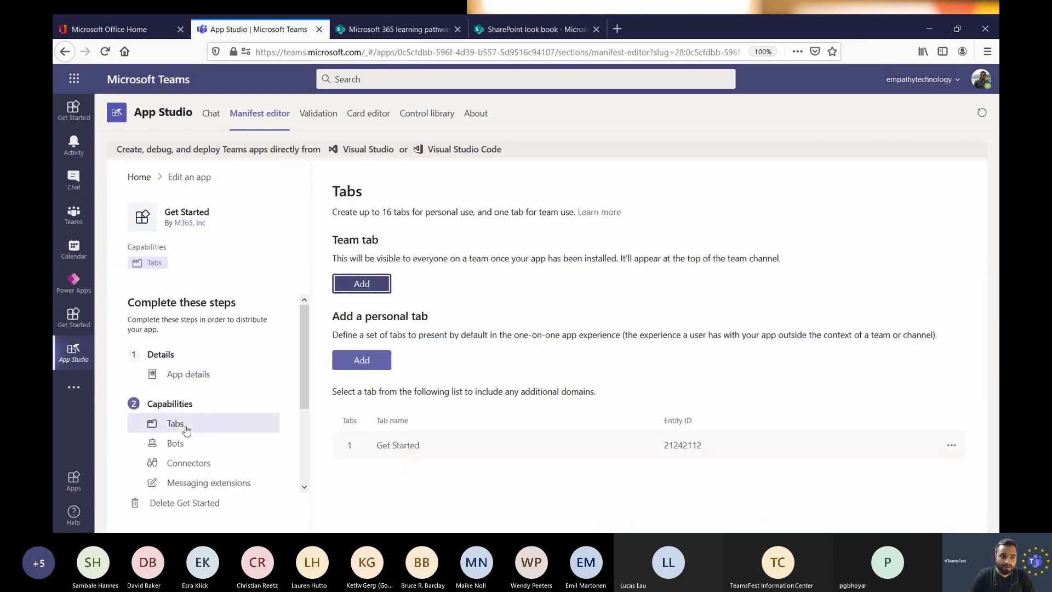
Replace the learning pathways page with the /sites/TheLanding/ SharePoint site, and go on to its Modern Workspace site
{"action": "key", "text": "alt+Tab"}
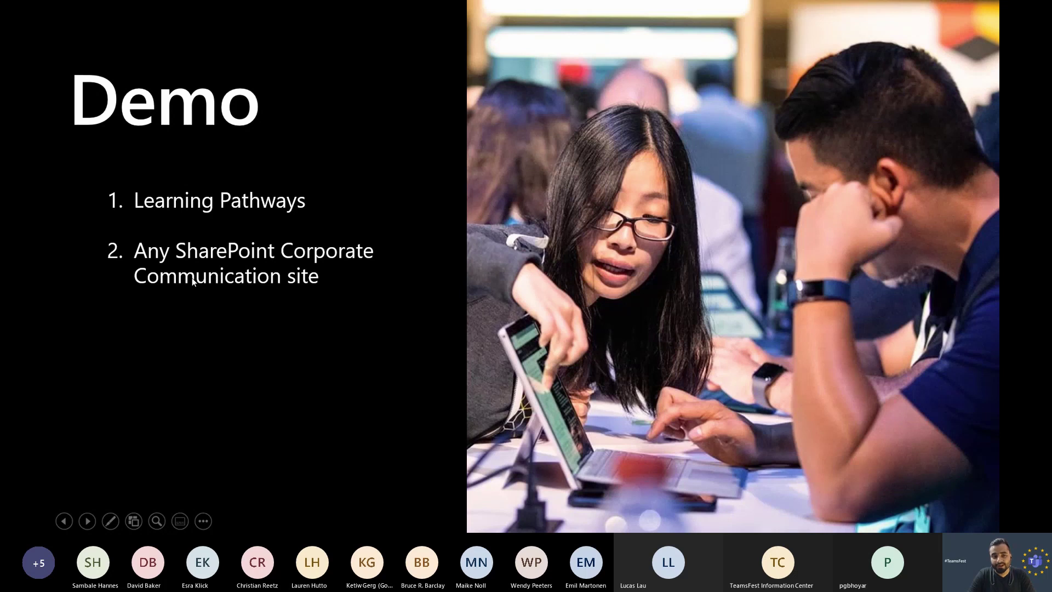
{"action": "key", "text": "alt+Tab"}
{"action": "left_click", "coordinate": [395, 29]}
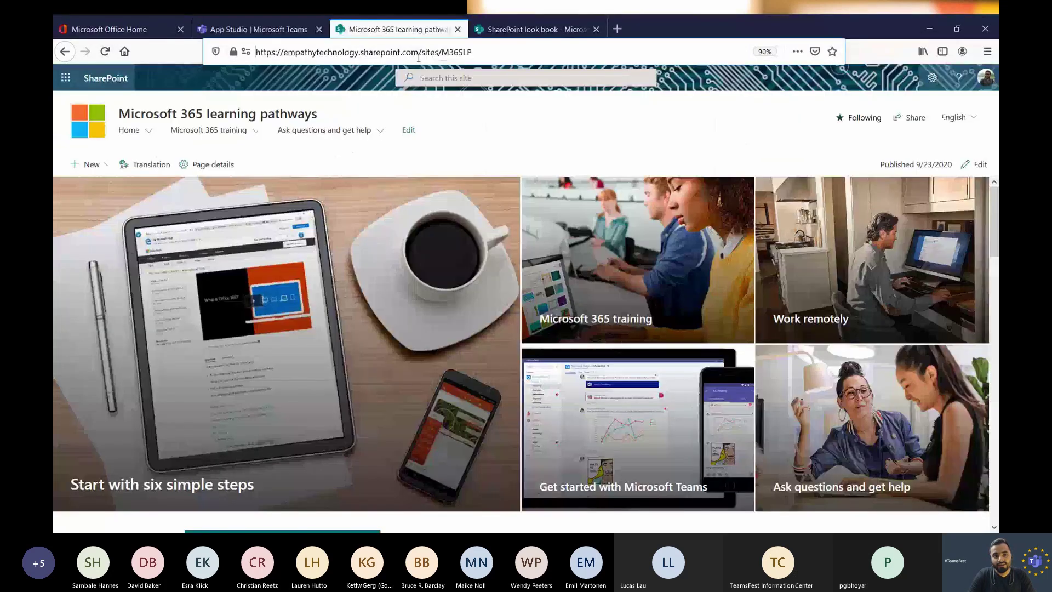
{"action": "double_click", "coordinate": [739, 50]}
{"action": "type", "text": "TheLanding/"}
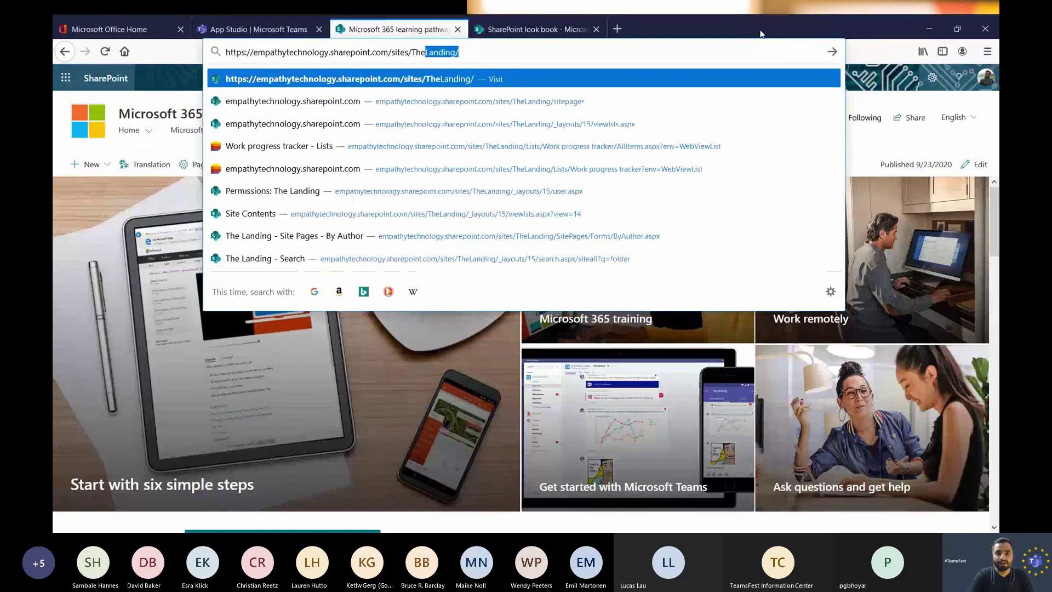
{"action": "key", "text": "Return"}
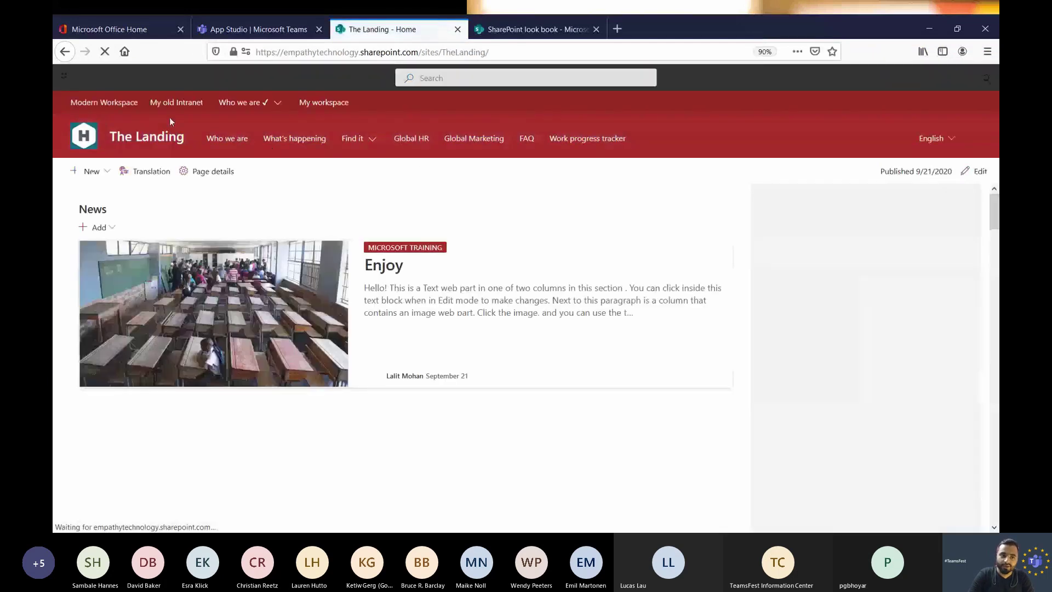
{"action": "left_click", "coordinate": [96, 102]}
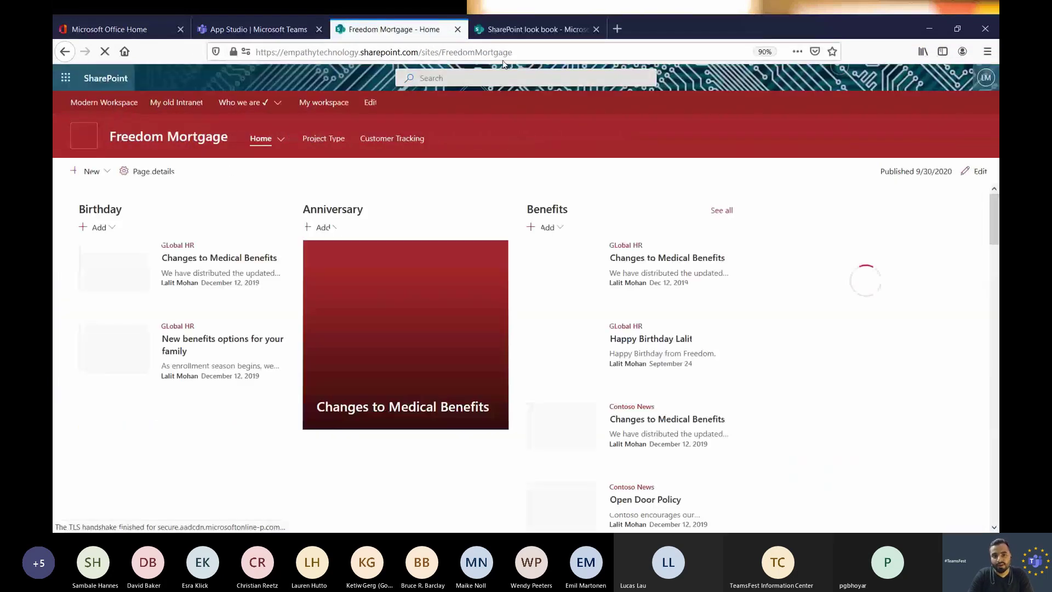
Copy the relative path /sites/FreedomMortgage from the SharePoint site's address
{"action": "left_click", "coordinate": [400, 52]}
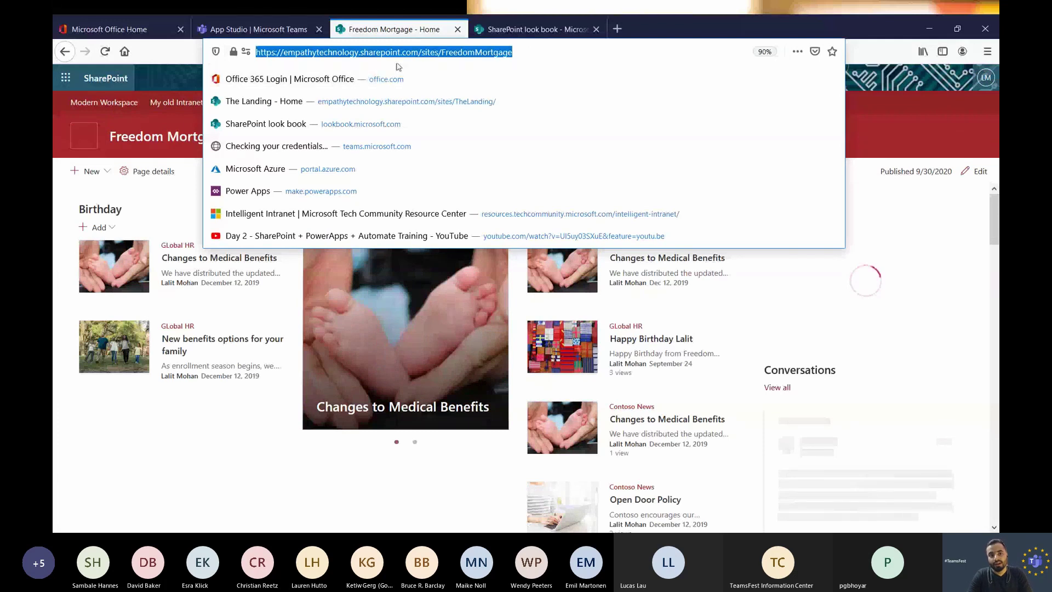
{"action": "left_click", "coordinate": [420, 52]}
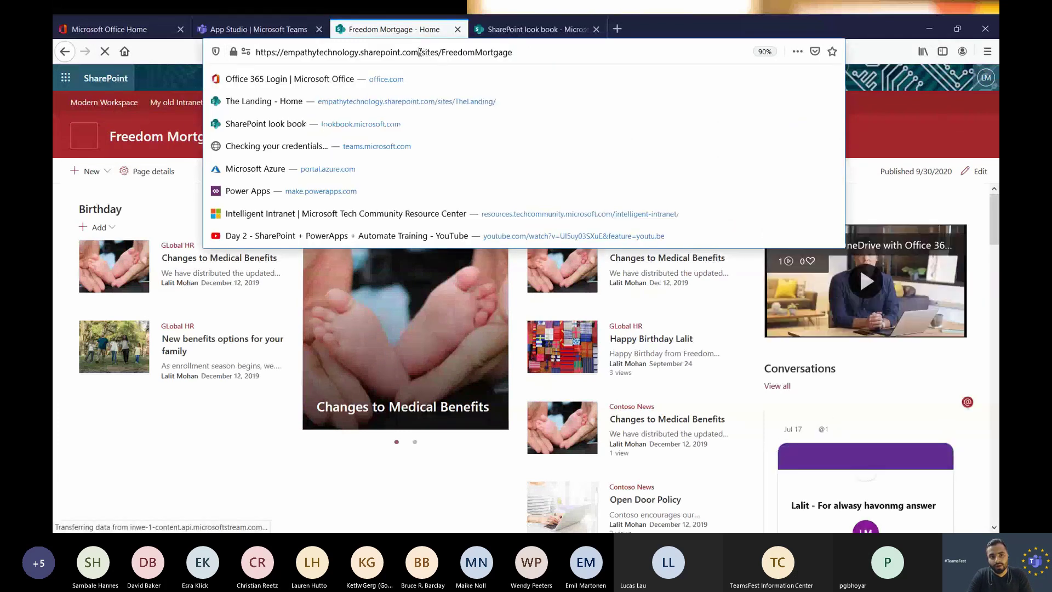
{"action": "left_click_drag", "start_coordinate": [420, 52], "coordinate": [512, 52]}
{"action": "key", "text": "ctrl+c"}
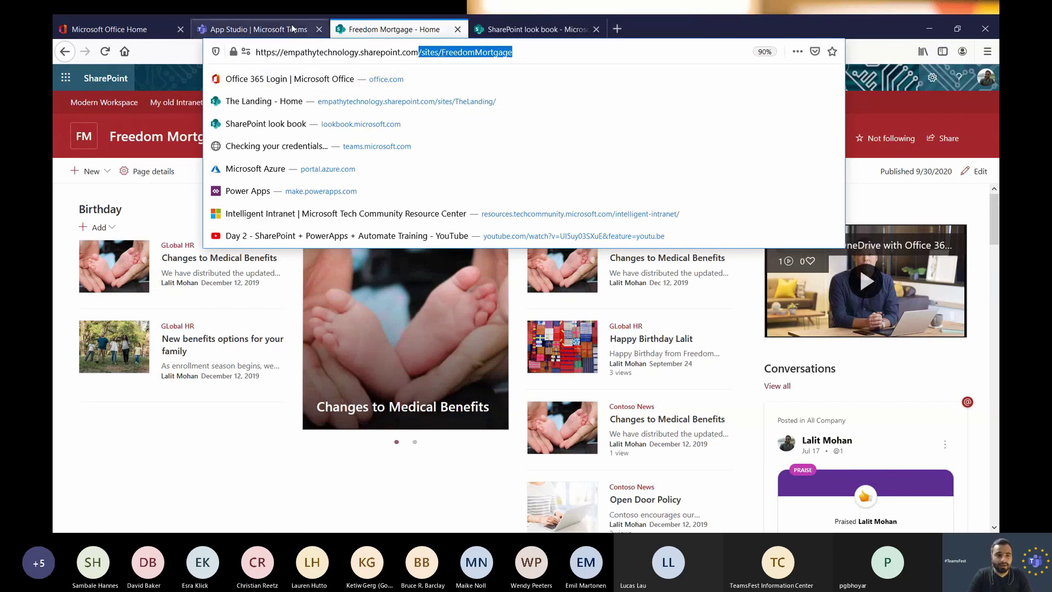
Change the destination in the Get Started personal tab's content URL to /sites/FreedomMortgage and save the tab
{"action": "left_click", "coordinate": [257, 29]}
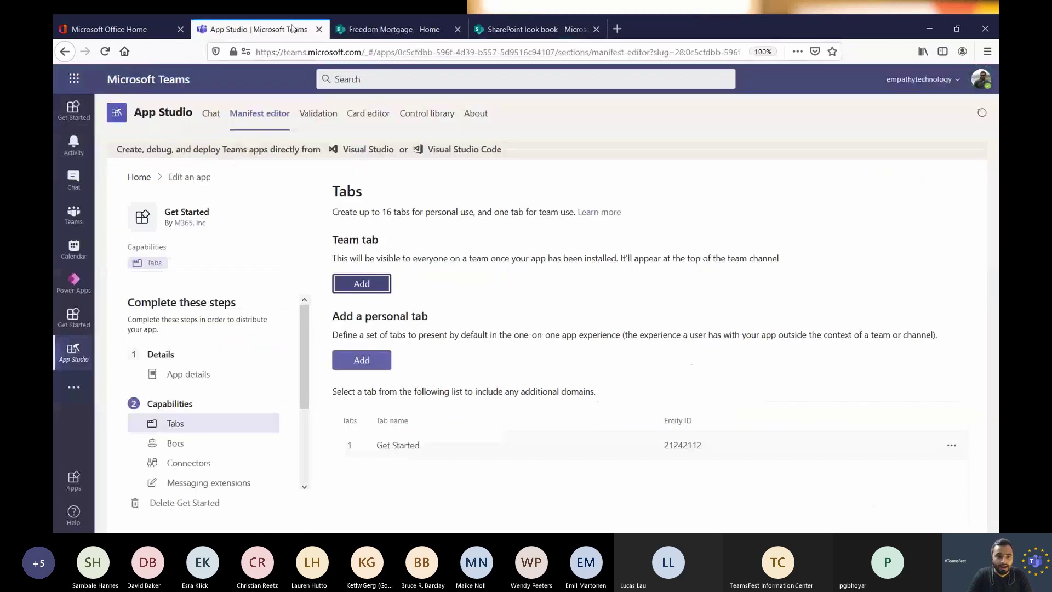
{"action": "left_click", "coordinate": [950, 448]}
{"action": "left_click", "coordinate": [901, 475]}
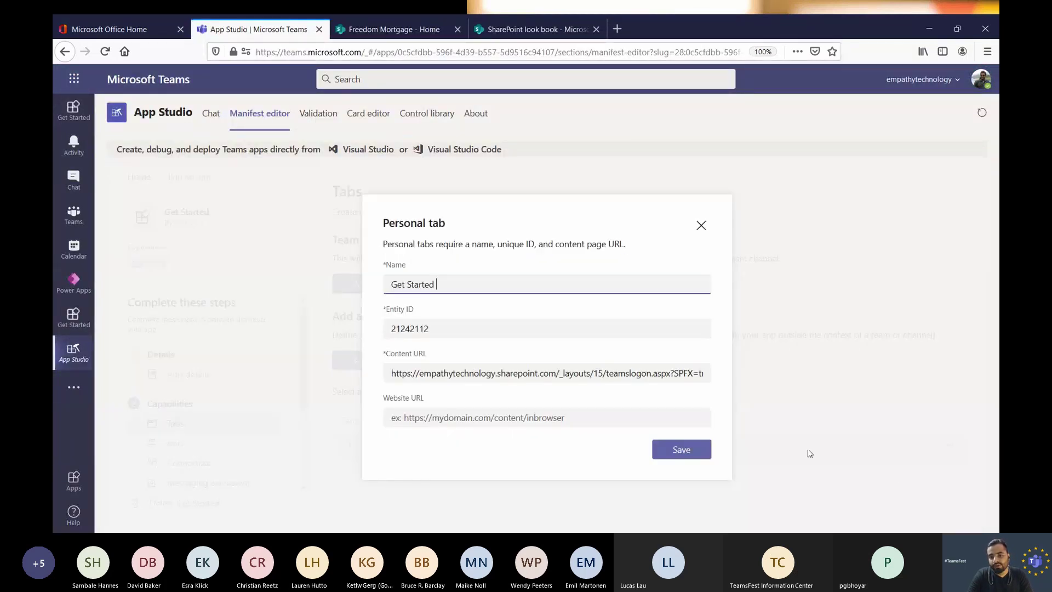
{"action": "left_click_drag", "start_coordinate": [632, 372], "coordinate": [747, 368]}
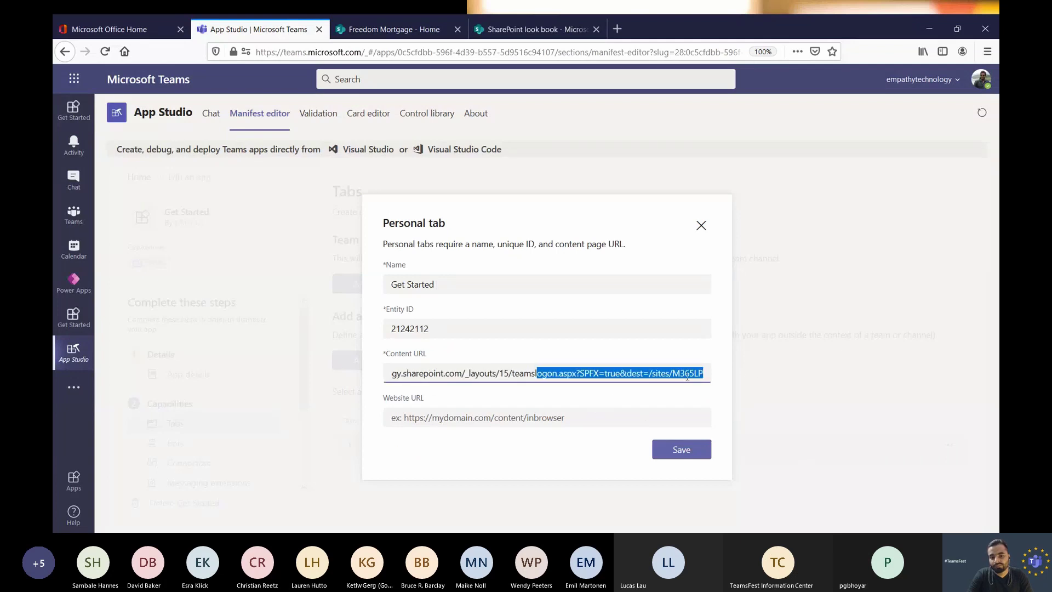
{"action": "left_click_drag", "start_coordinate": [652, 372], "coordinate": [830, 368]}
{"action": "key", "text": "ctrl+v"}
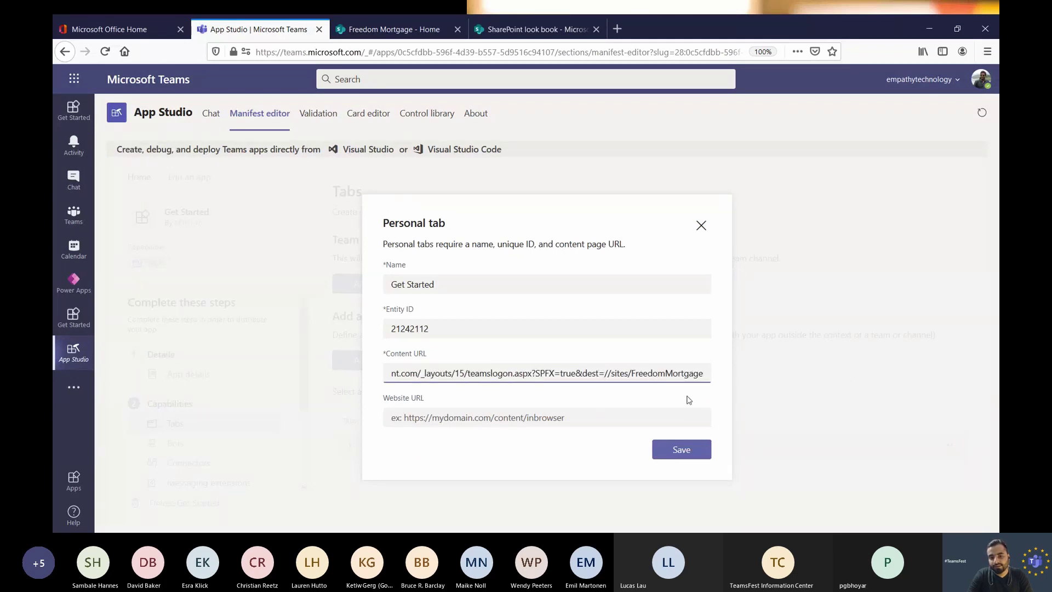
{"action": "key", "text": "BackSpace"}
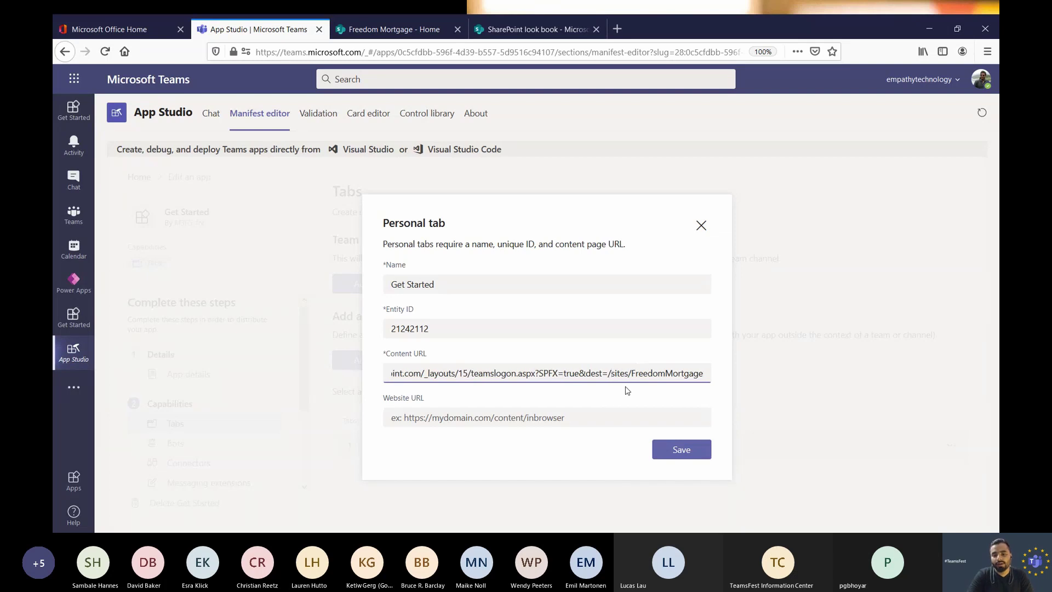
{"action": "left_click", "coordinate": [683, 450]}
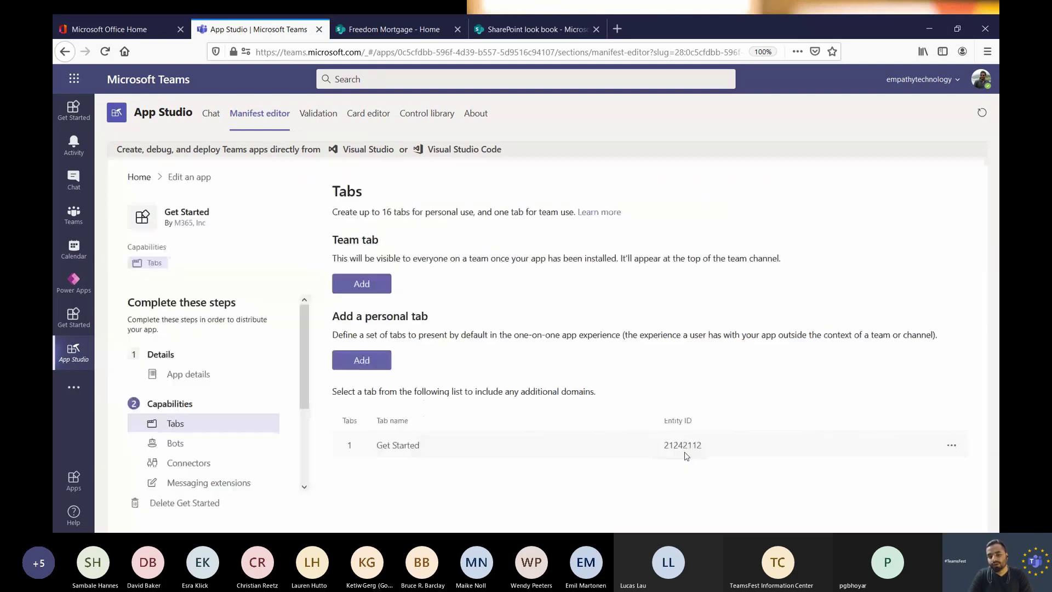
Install the updated Get Started app in Teams for testing
{"action": "scroll", "coordinate": [209, 453], "scroll_direction": "down", "scroll_amount": 3}
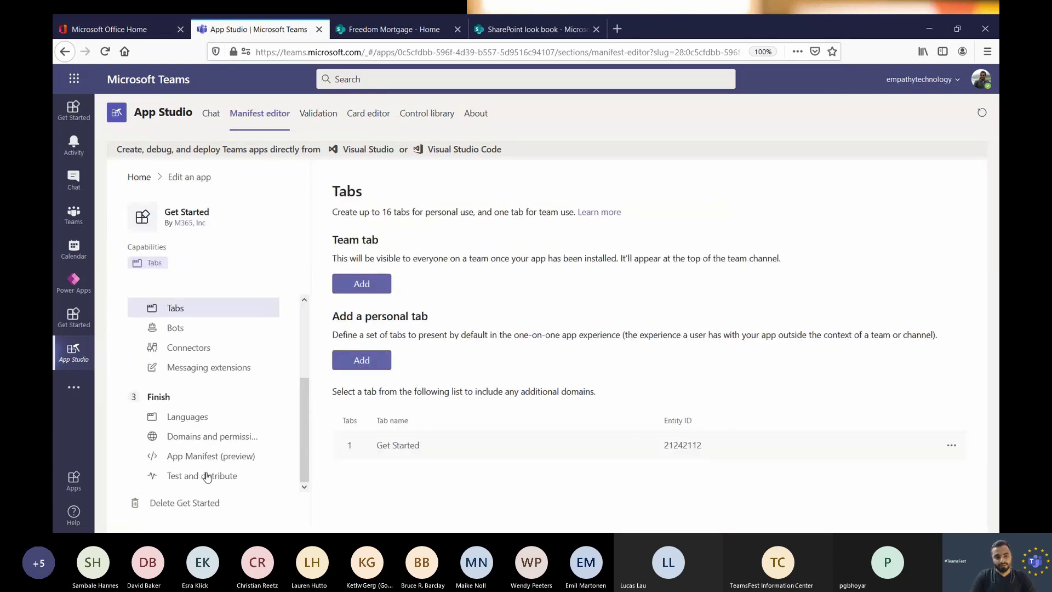
{"action": "left_click", "coordinate": [207, 476]}
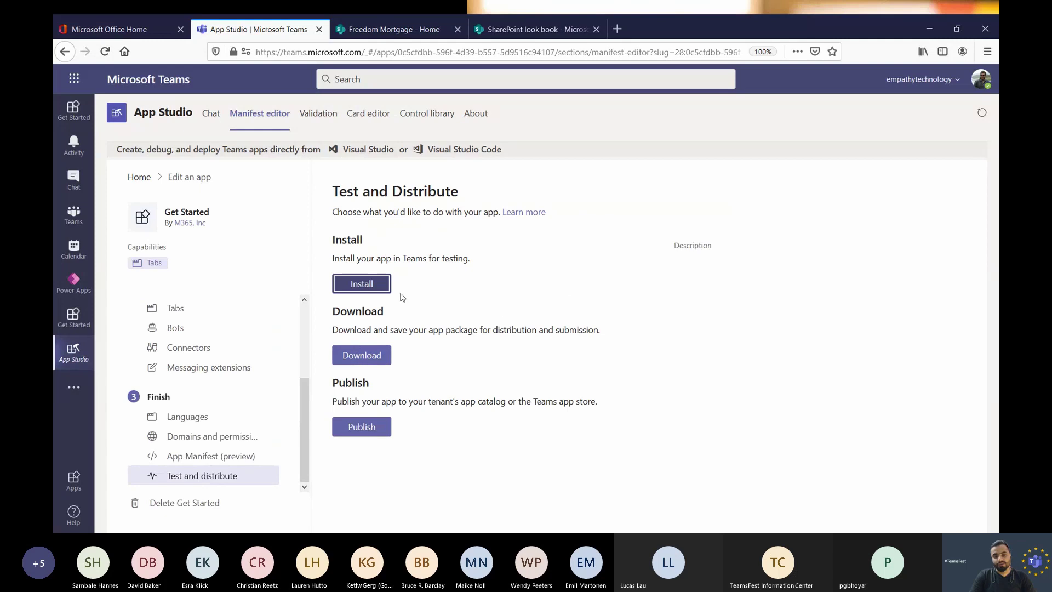
{"action": "left_click", "coordinate": [364, 284]}
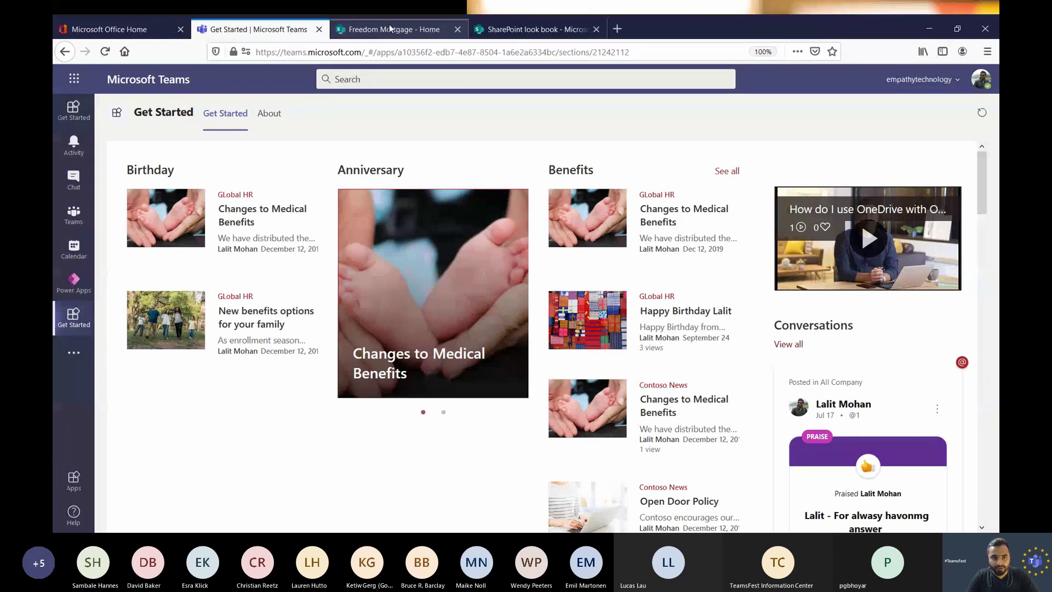
Switch to File Explorer and open the M365 Gurgon folder inside Conference on the DATA (D:) drive
{"action": "key", "text": "super+e"}
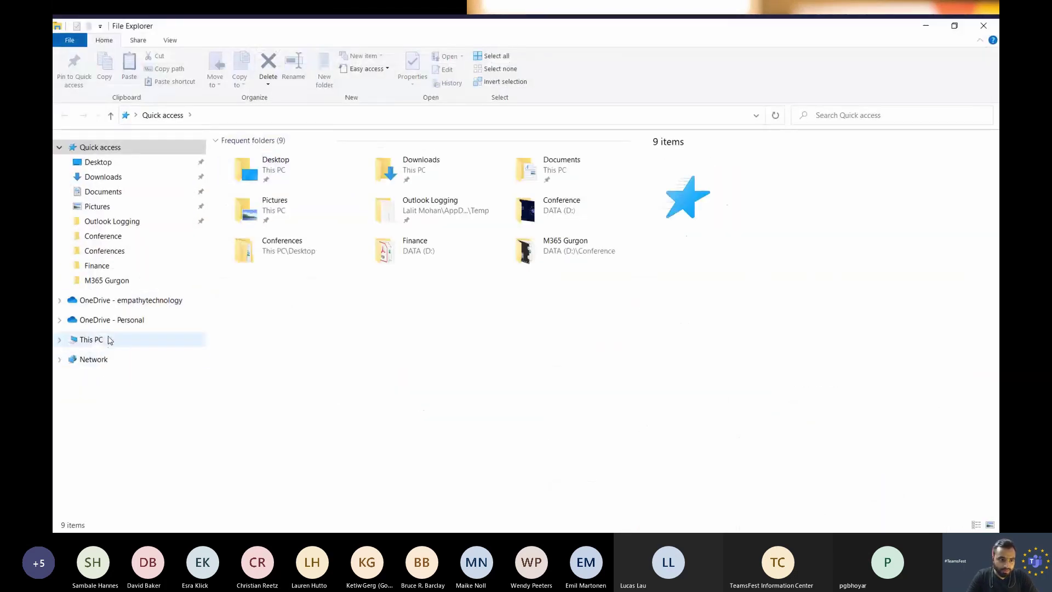
{"action": "left_click", "coordinate": [59, 340]}
{"action": "left_click", "coordinate": [93, 473]}
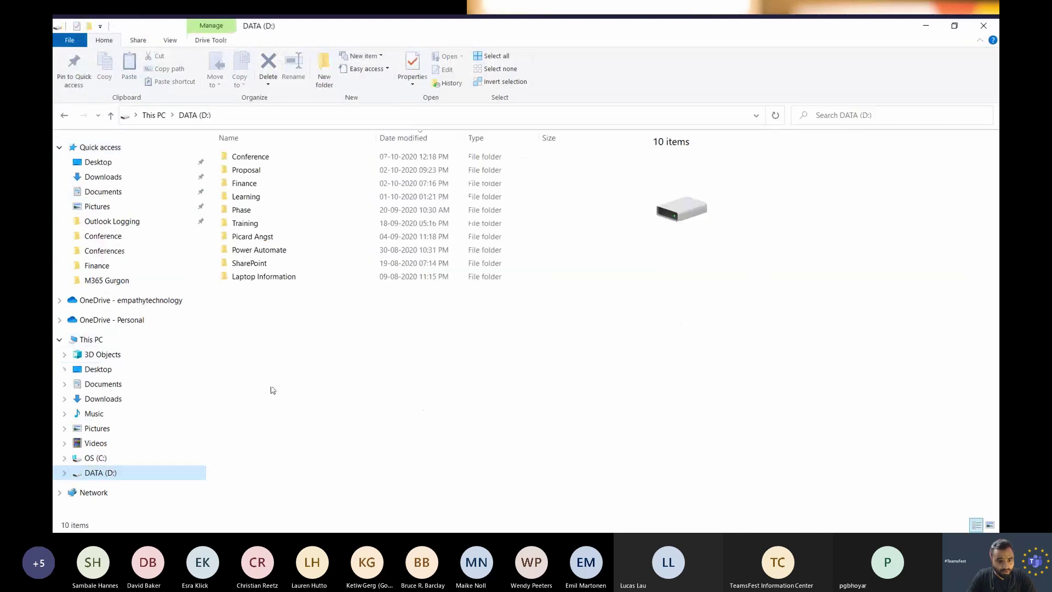
{"action": "double_click", "coordinate": [287, 264]}
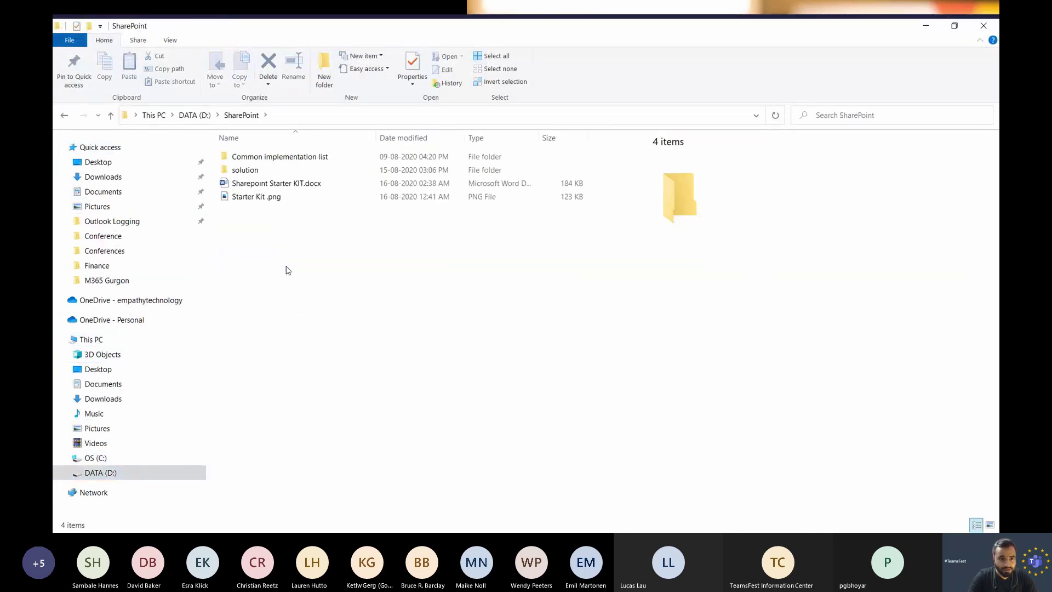
{"action": "key", "text": "alt+Left"}
{"action": "key", "text": "Up"}
{"action": "key", "text": "Up"}
{"action": "key", "text": "Up"}
{"action": "key", "text": "Up"}
{"action": "key", "text": "Up"}
{"action": "key", "text": "Up"}
{"action": "key", "text": "Up"}
{"action": "key", "text": "Up"}
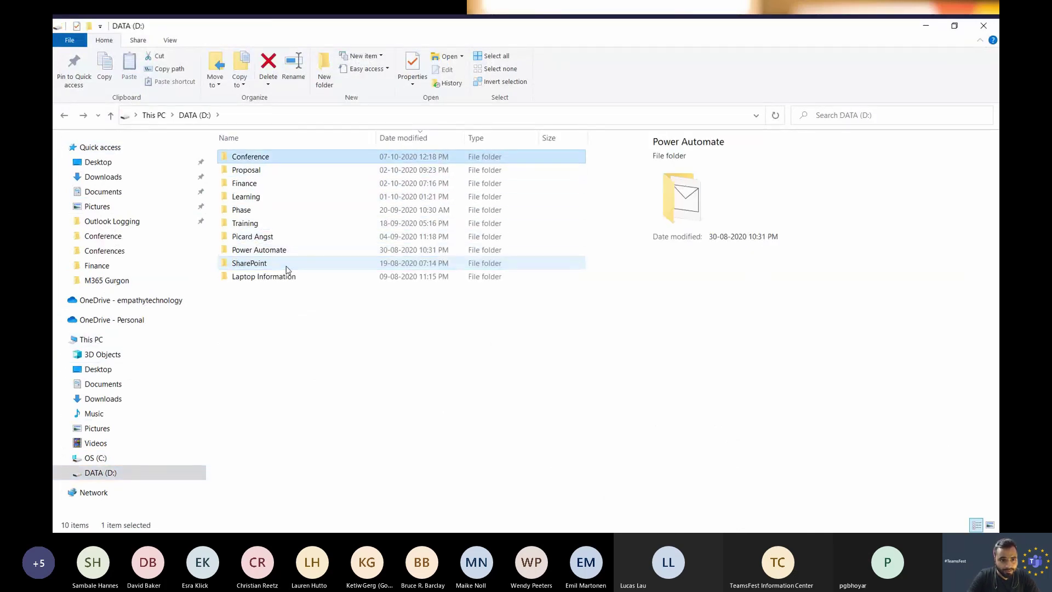
{"action": "key", "text": "Return"}
{"action": "key", "text": "Down"}
{"action": "key", "text": "Return"}
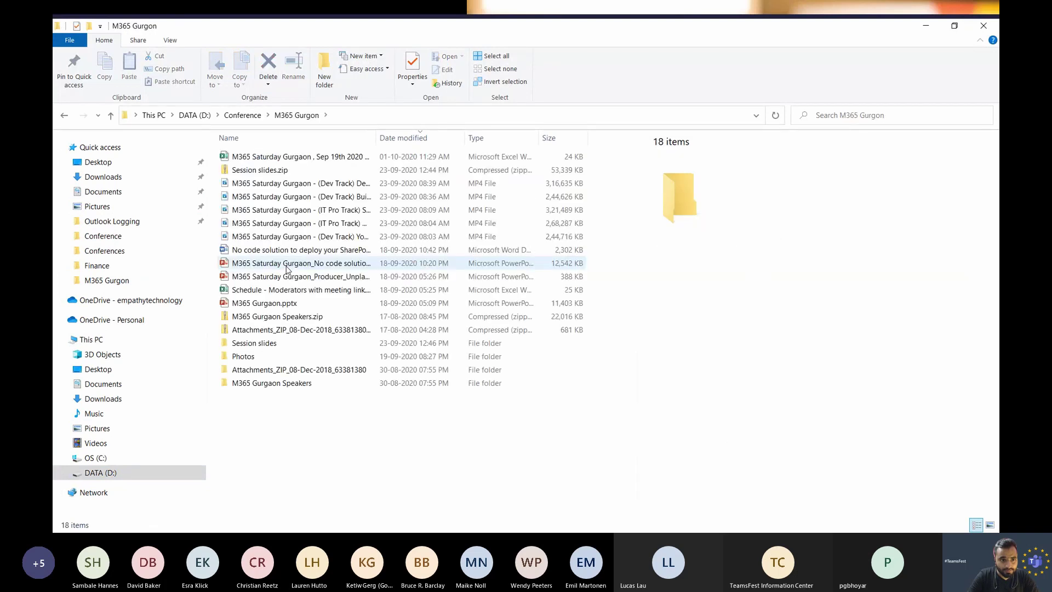
Open "No code solution to deploy your SharePoint Home site or Hub.docx" in Word and read its sections on Teams personal apps
{"action": "key", "text": "s"}
{"action": "key", "text": "n"}
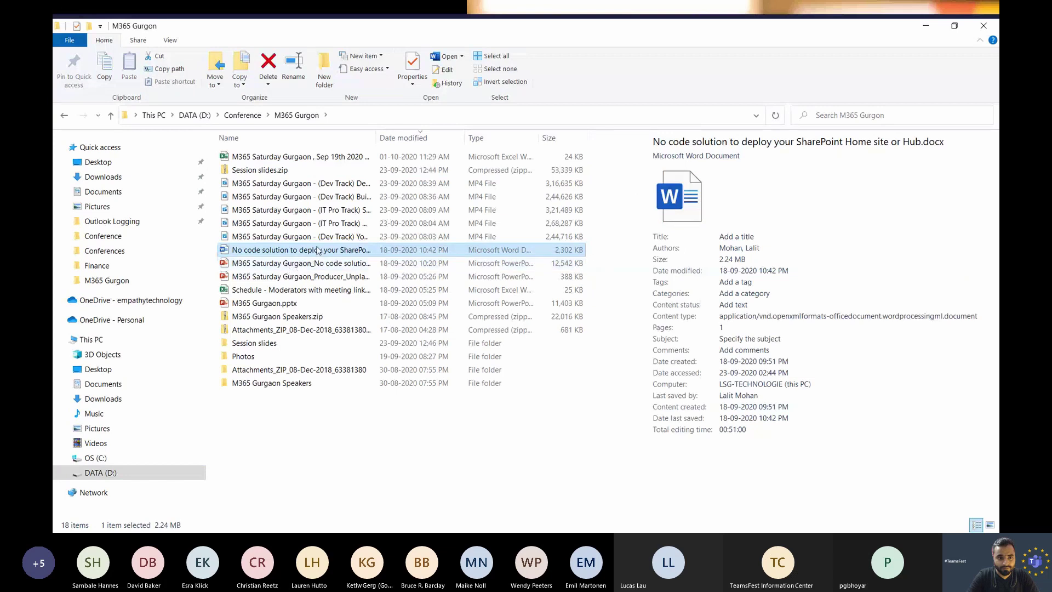
{"action": "double_click", "coordinate": [318, 250]}
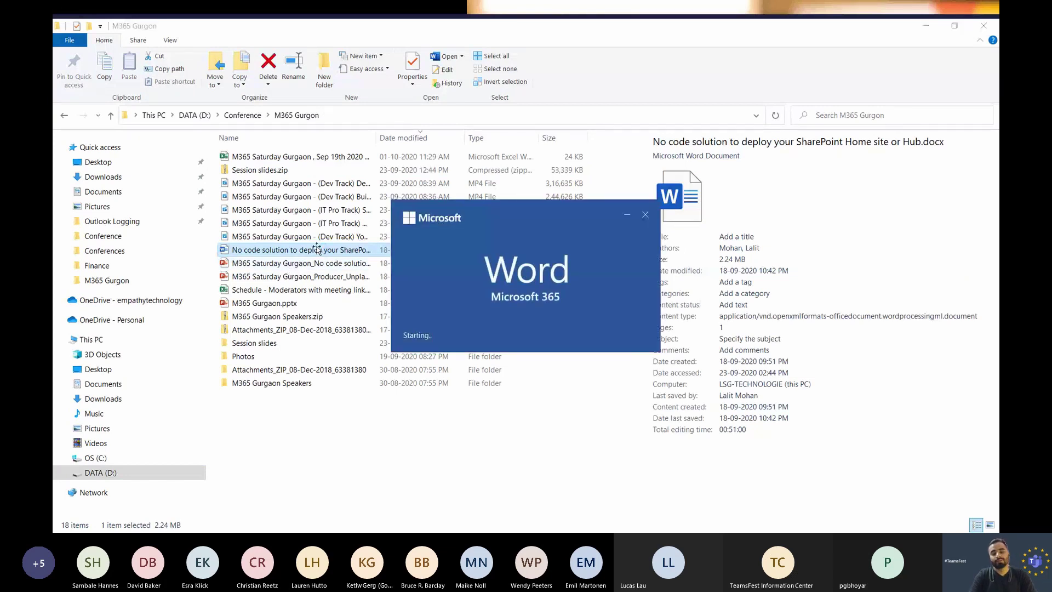
{"action": "scroll", "coordinate": [421, 265], "scroll_direction": "down", "scroll_amount": 5}
{"action": "scroll", "coordinate": [421, 265], "scroll_direction": "down", "scroll_amount": 15}
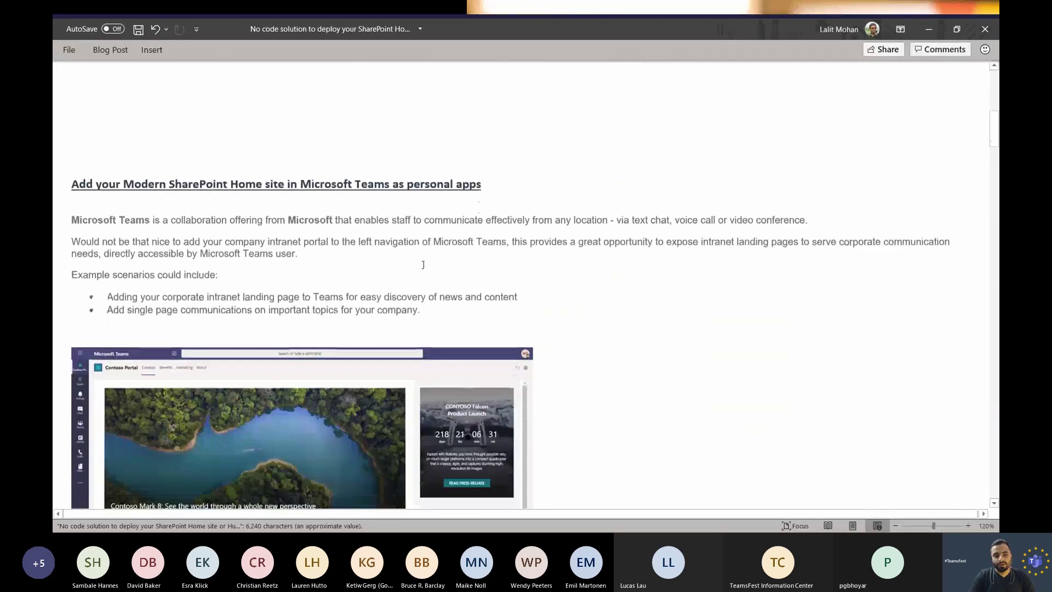
{"action": "scroll", "coordinate": [421, 262], "scroll_direction": "down", "scroll_amount": 10}
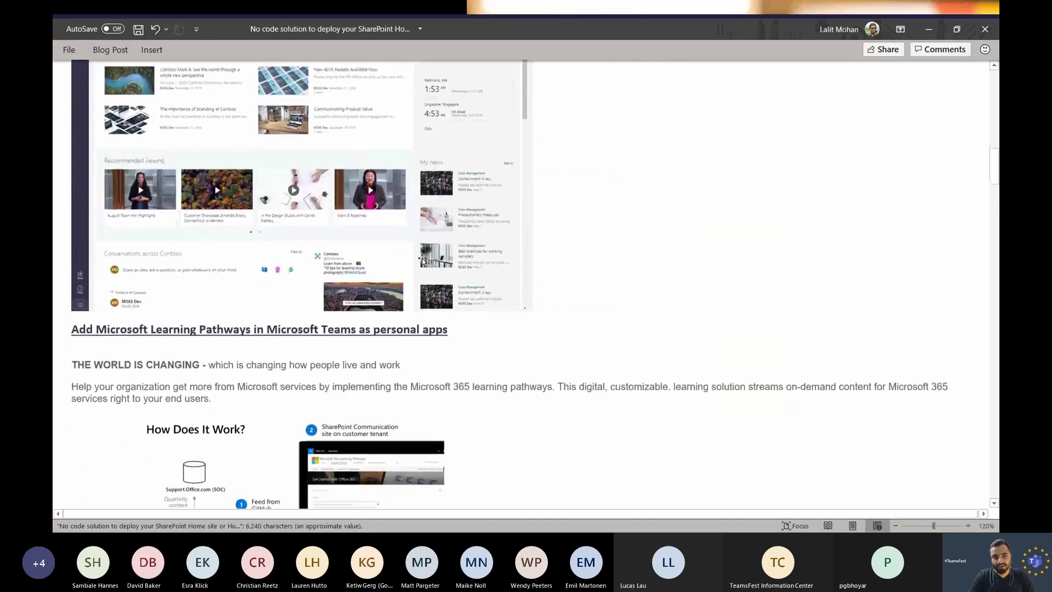
Review the document's learning pathways and App Studio setup instructions through step 11, and close it without saving
{"action": "scroll", "coordinate": [422, 265], "scroll_direction": "down", "scroll_amount": 15}
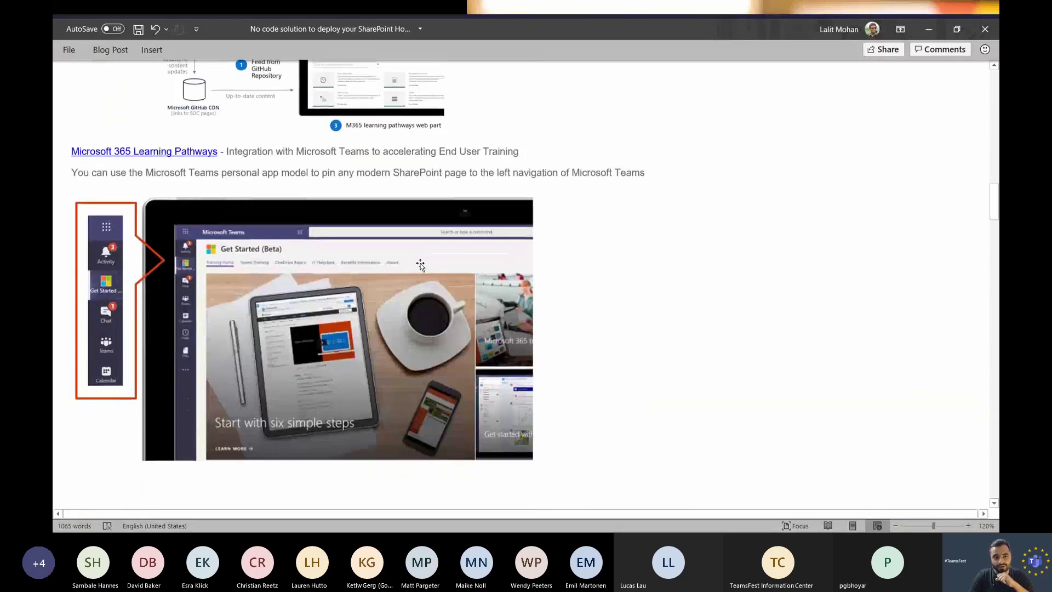
{"action": "scroll", "coordinate": [411, 269], "scroll_direction": "down", "scroll_amount": 12}
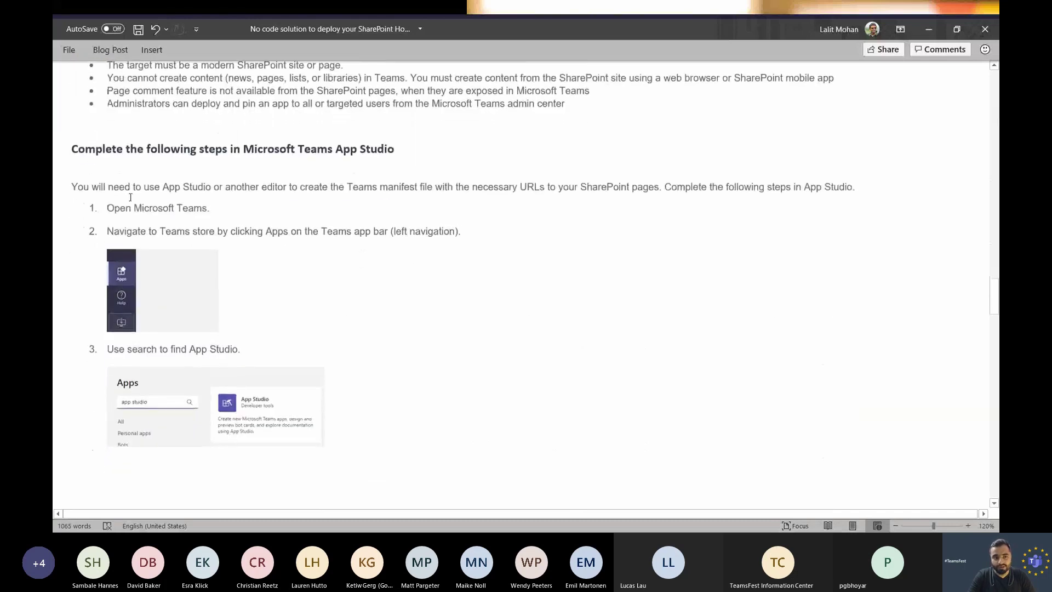
{"action": "scroll", "coordinate": [131, 200], "scroll_direction": "down", "scroll_amount": 5}
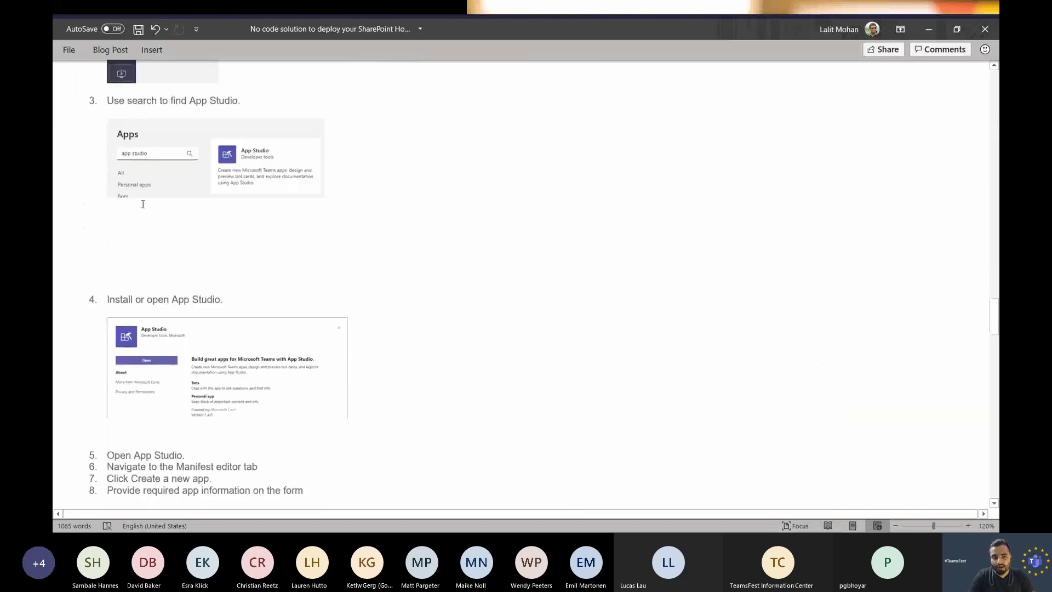
{"action": "scroll", "coordinate": [143, 204], "scroll_direction": "down", "scroll_amount": 6}
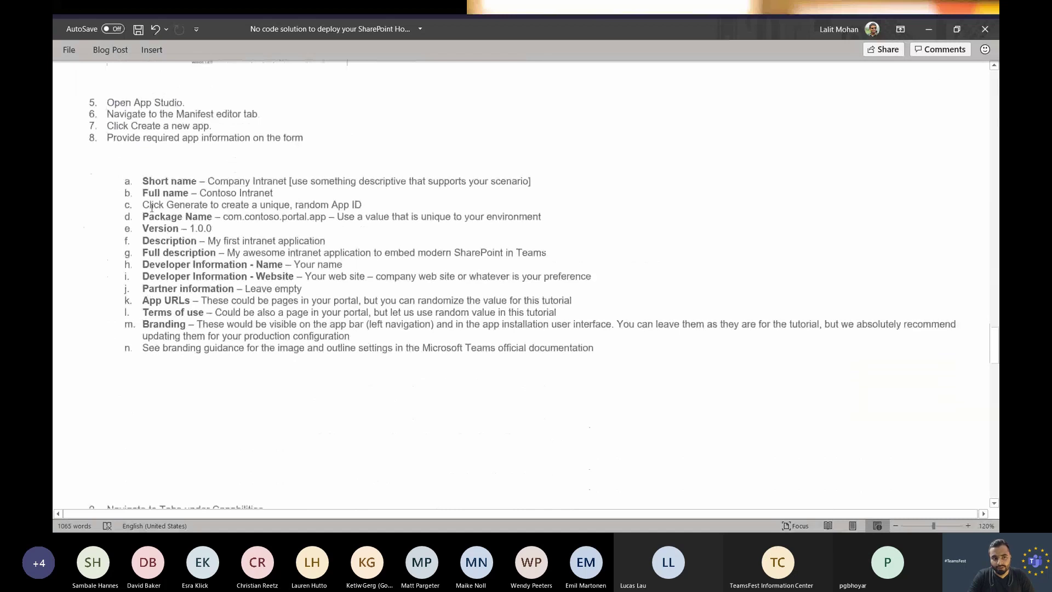
{"action": "scroll", "coordinate": [152, 207], "scroll_direction": "down", "scroll_amount": 3}
{"action": "scroll", "coordinate": [156, 202], "scroll_direction": "down", "scroll_amount": 4}
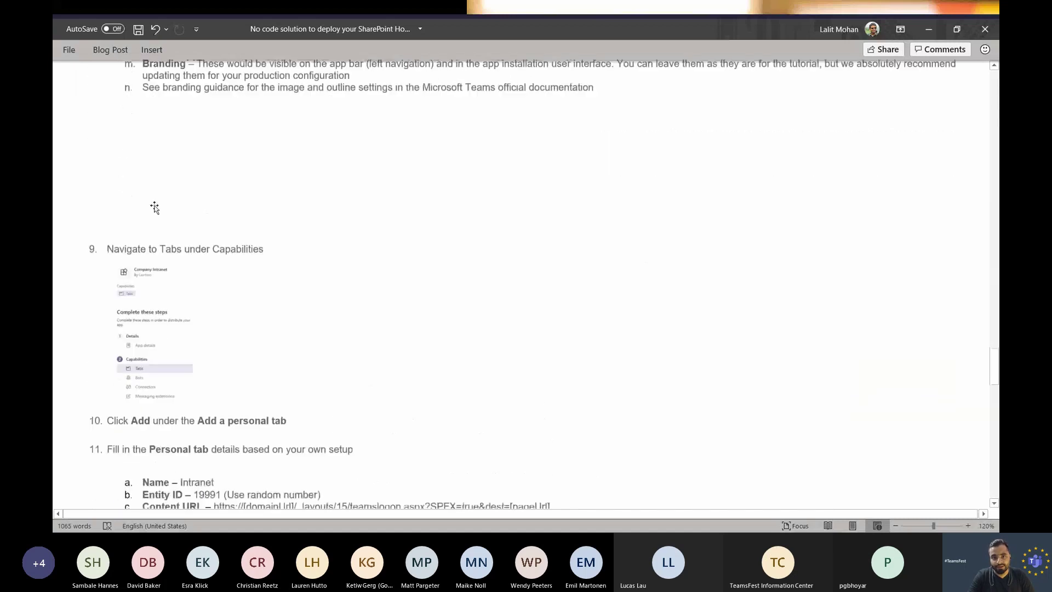
{"action": "left_click", "coordinate": [985, 29]}
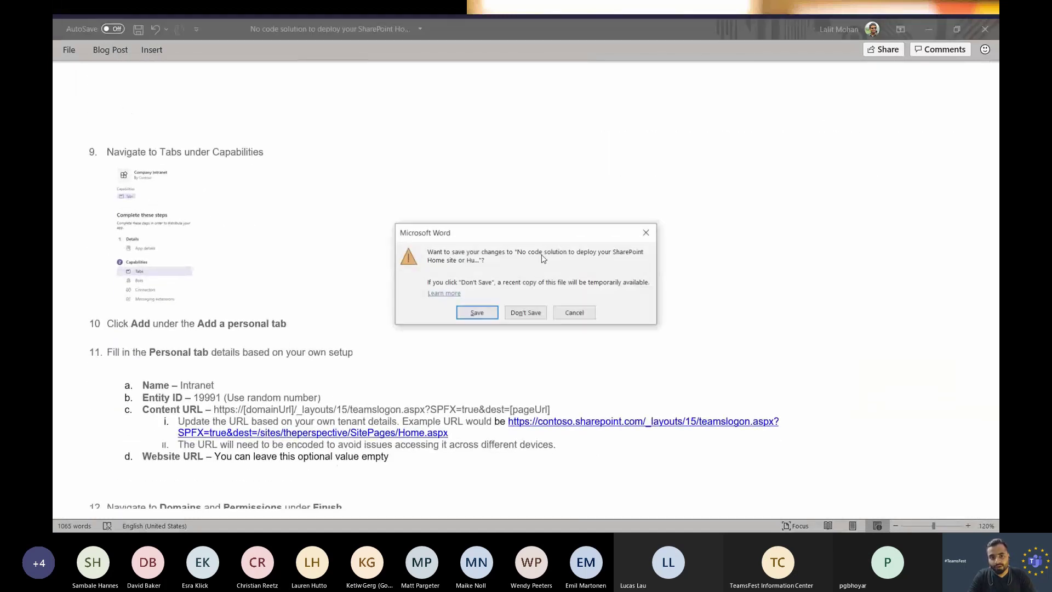
{"action": "left_click", "coordinate": [527, 313]}
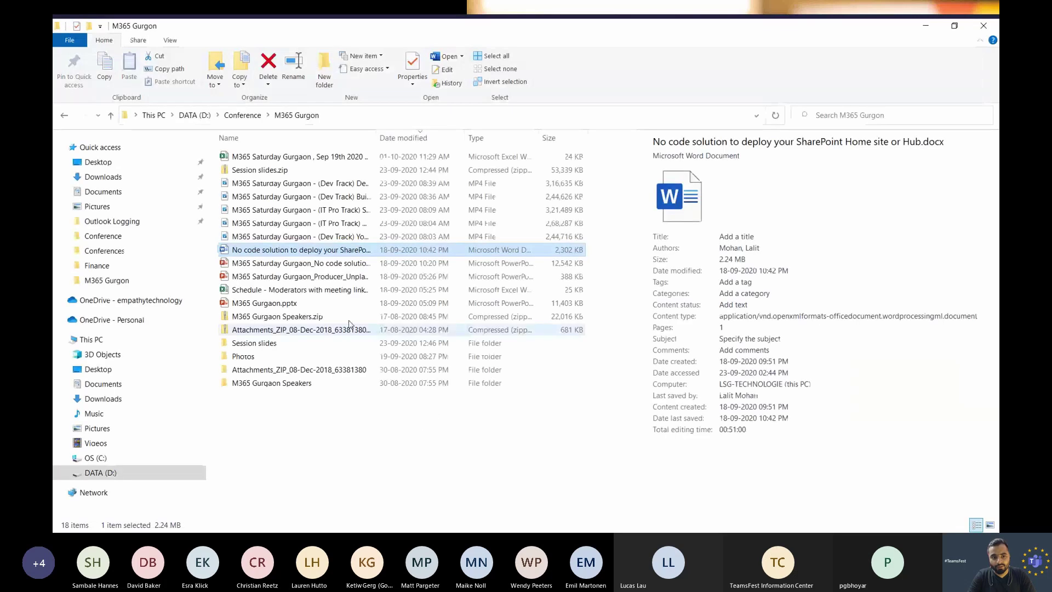
Copy "No code solution to deploy your SharePoint Home site or Hub.docx" from the M365 Gurgon folder to the desktop
{"action": "right_click", "coordinate": [324, 253]}
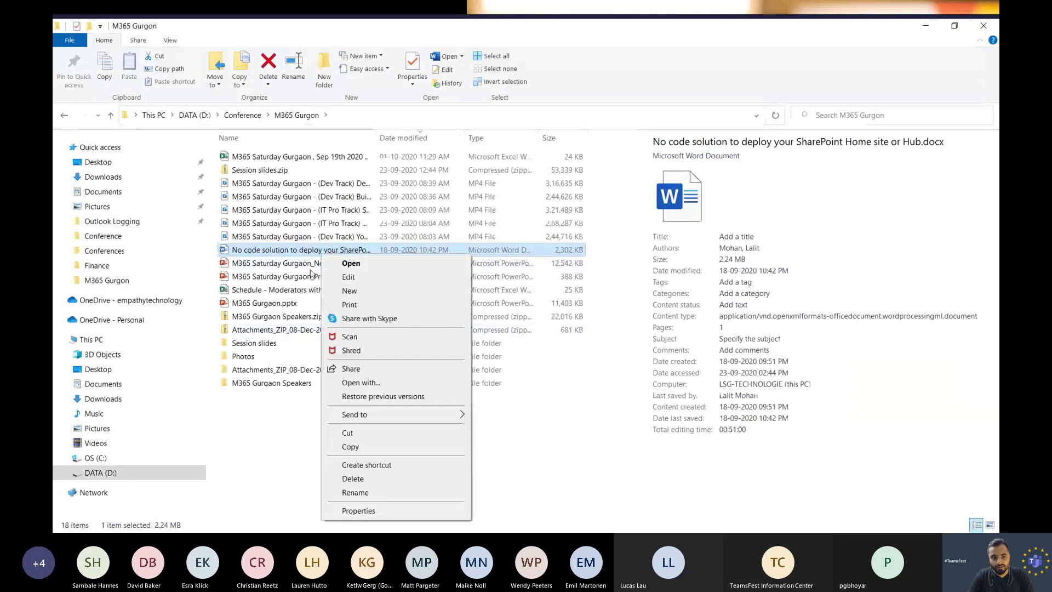
{"action": "key", "text": "Escape"}
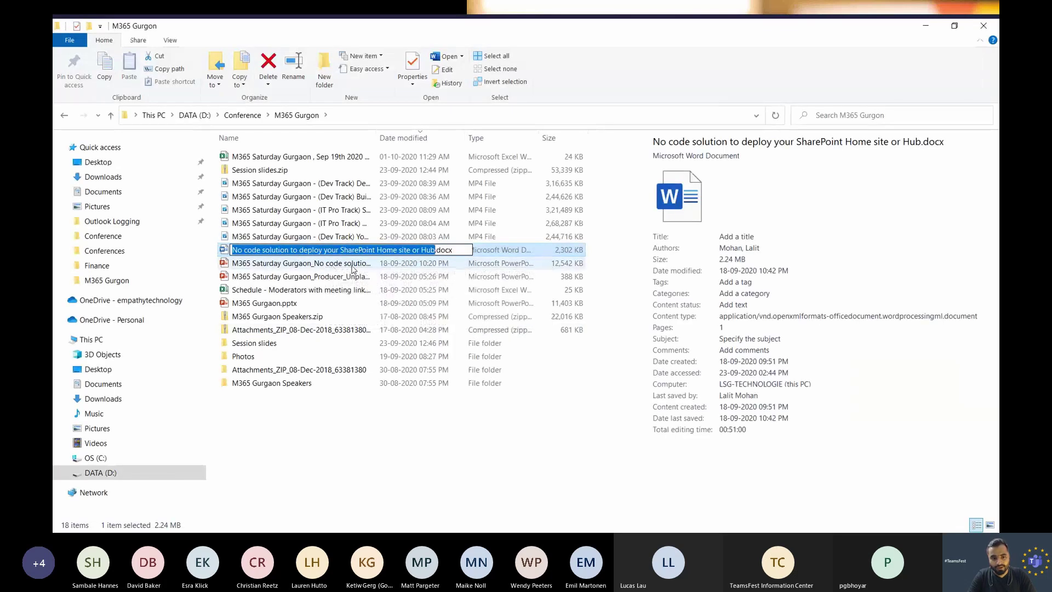
{"action": "left_click", "coordinate": [336, 450]}
{"action": "left_click", "coordinate": [392, 252]}
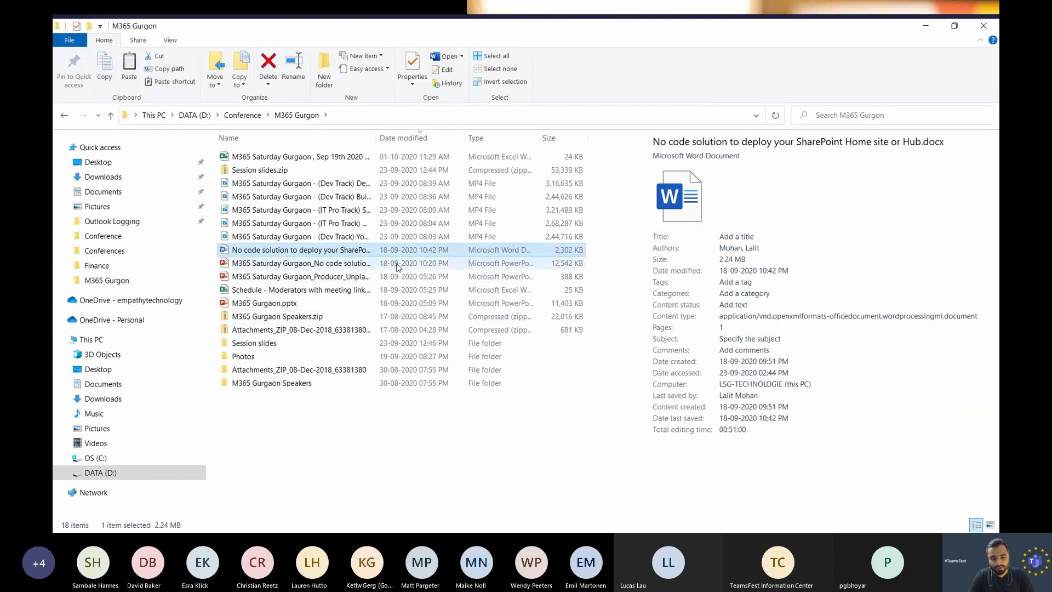
{"action": "key", "text": "super+d"}
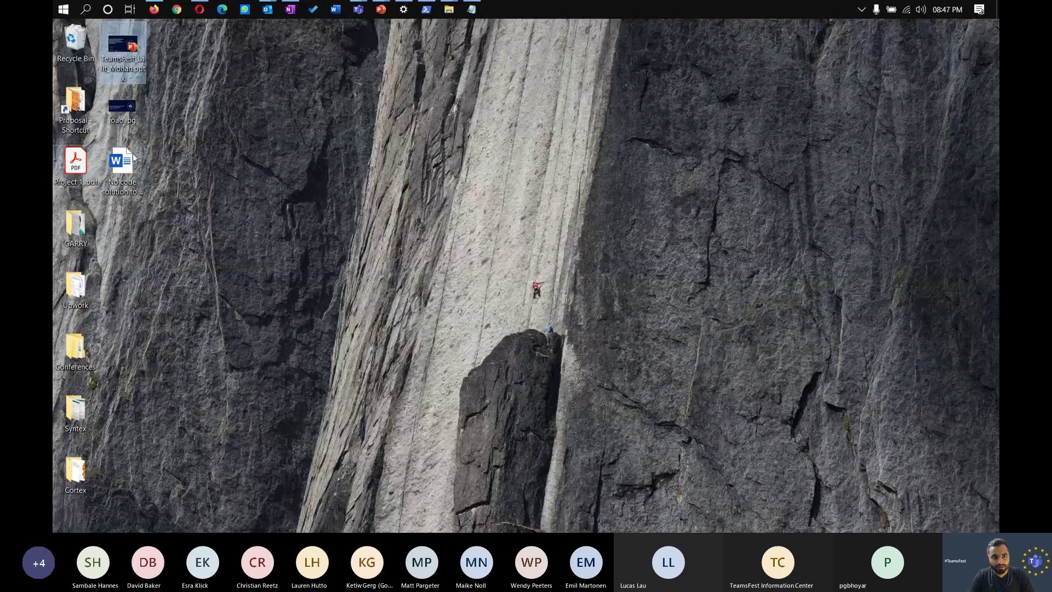
Switch to the Room 6 Development & Extensibility TeamsFest meeting in Teams and try to attach a file in its chat
{"action": "left_click", "coordinate": [359, 9]}
{"action": "left_click", "coordinate": [390, 71]}
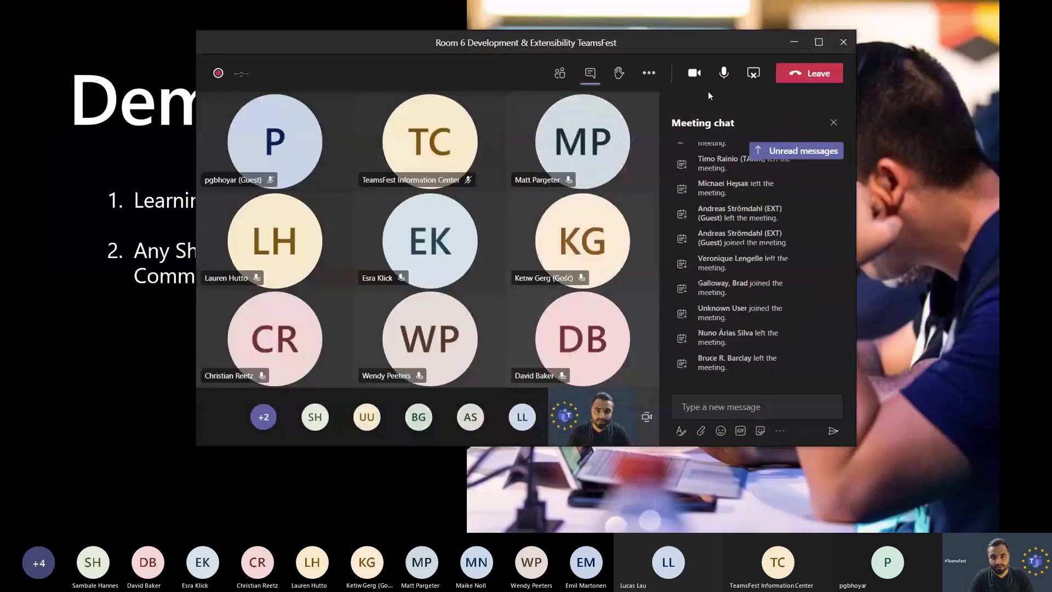
{"action": "left_click", "coordinate": [704, 408]}
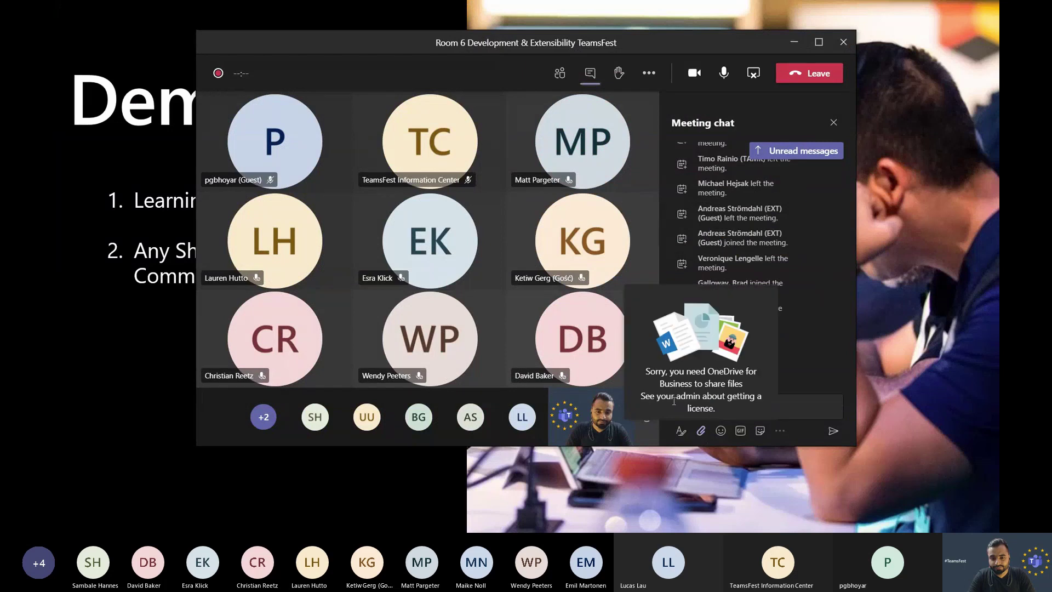
{"action": "left_click_drag", "start_coordinate": [718, 372], "coordinate": [725, 384]}
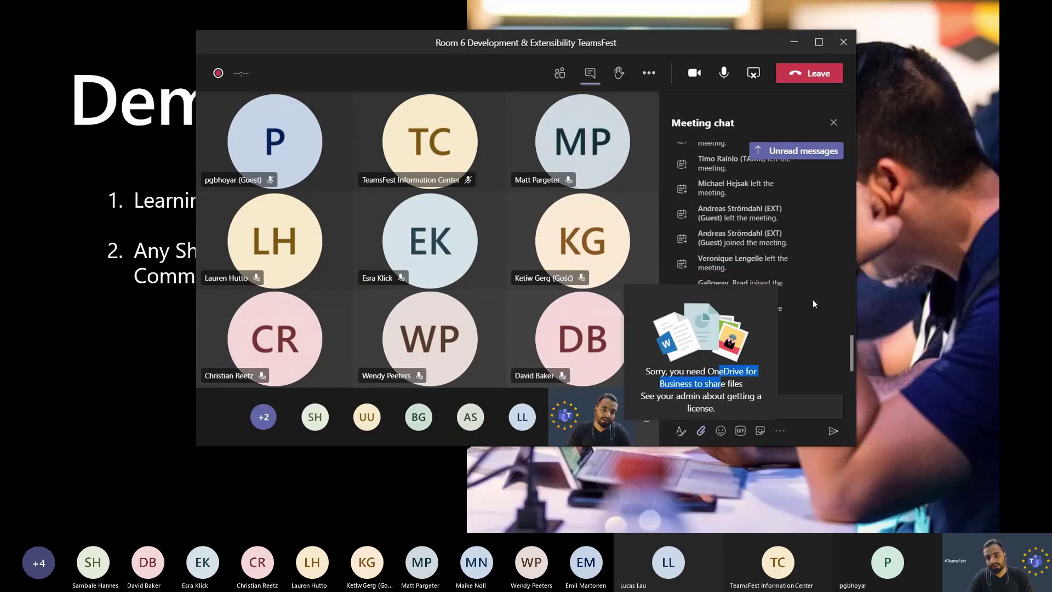
{"action": "key", "text": "alt+Tab"}
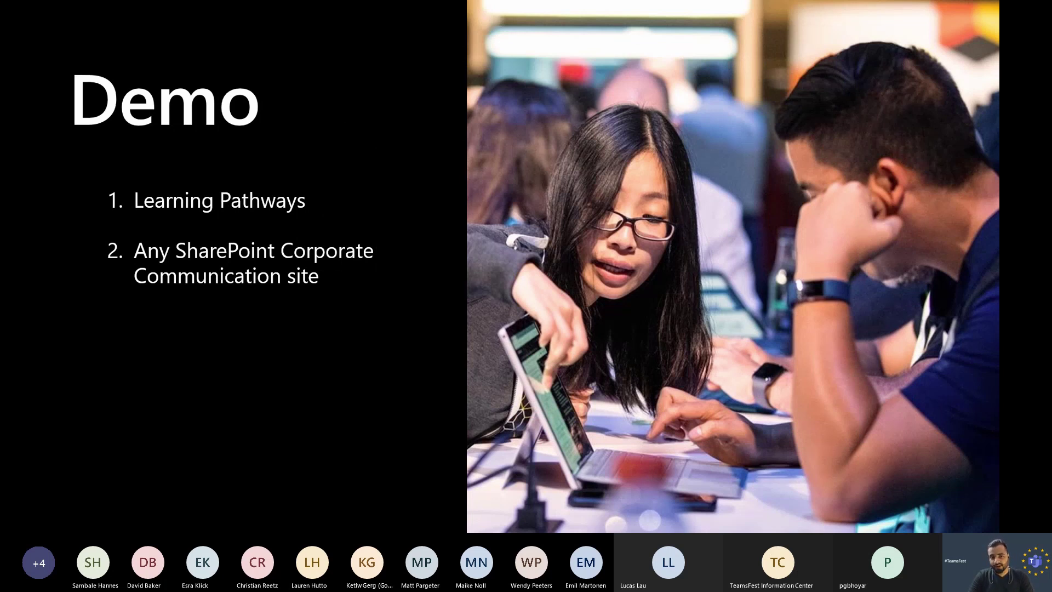
Open the desktop copy of the No code solution document in Word and highlight the personal tab details under step 11
{"action": "key", "text": "alt+Tab"}
{"action": "key", "text": "alt+Tab"}
{"action": "key", "text": "alt+Tab"}
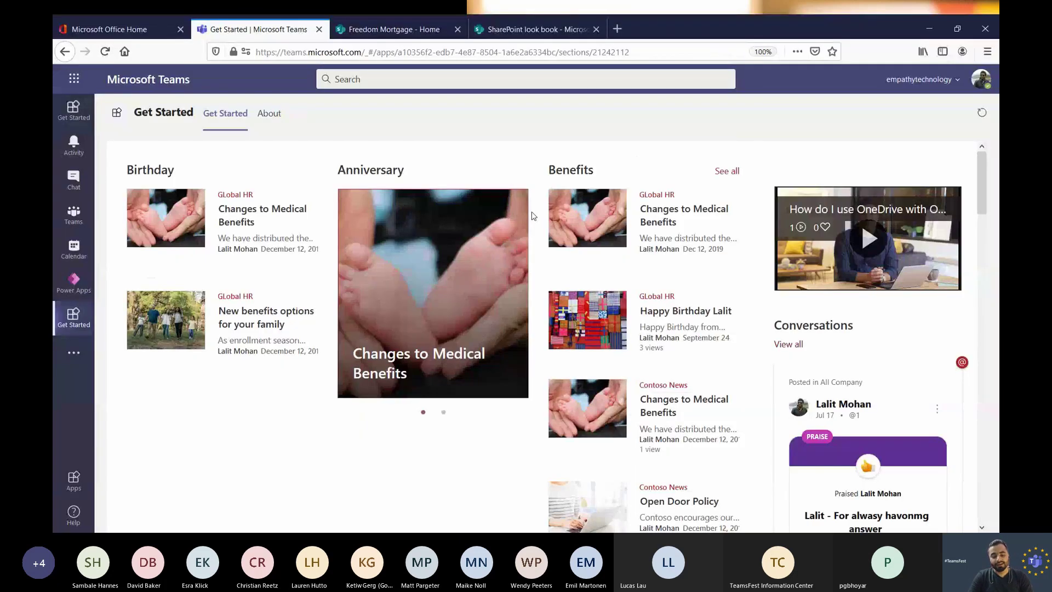
{"action": "key", "text": "alt+Tab"}
{"action": "key", "text": "super+d"}
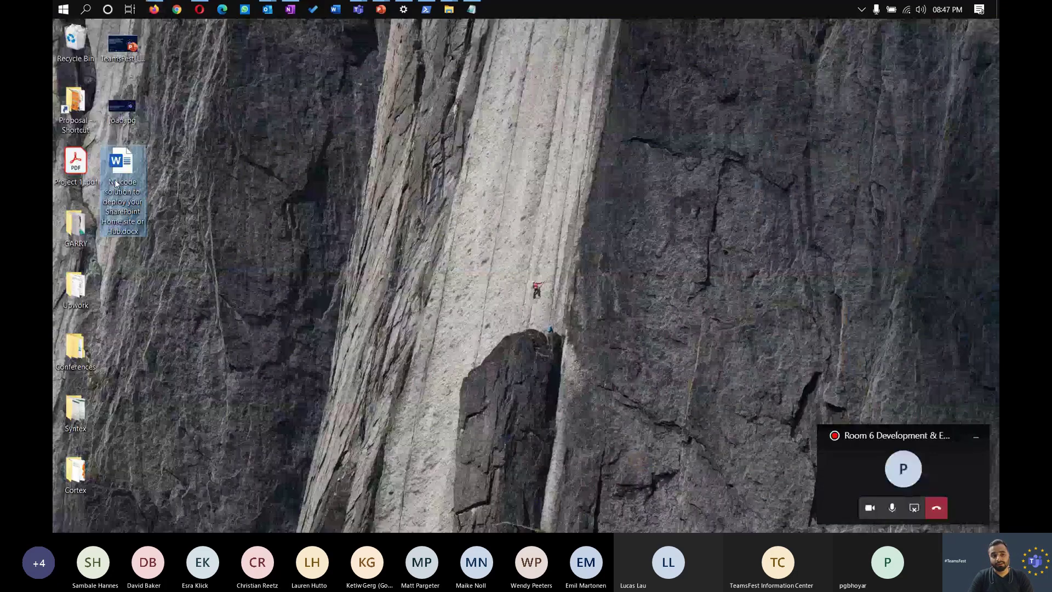
{"action": "double_click", "coordinate": [116, 184]}
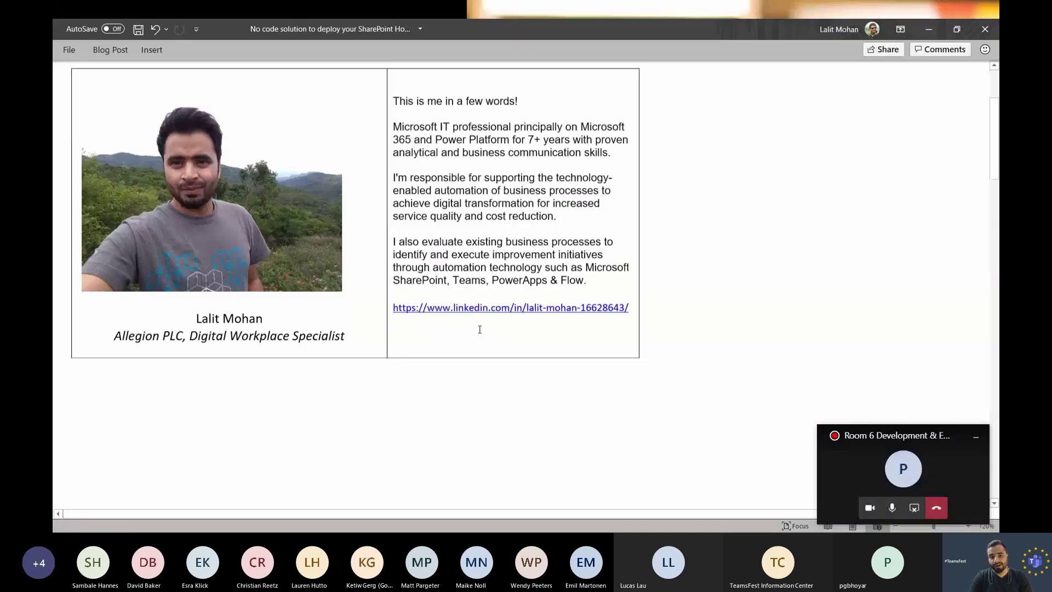
{"action": "scroll", "coordinate": [480, 326], "scroll_direction": "down", "scroll_amount": 10}
{"action": "scroll", "coordinate": [482, 325], "scroll_direction": "down", "scroll_amount": 15}
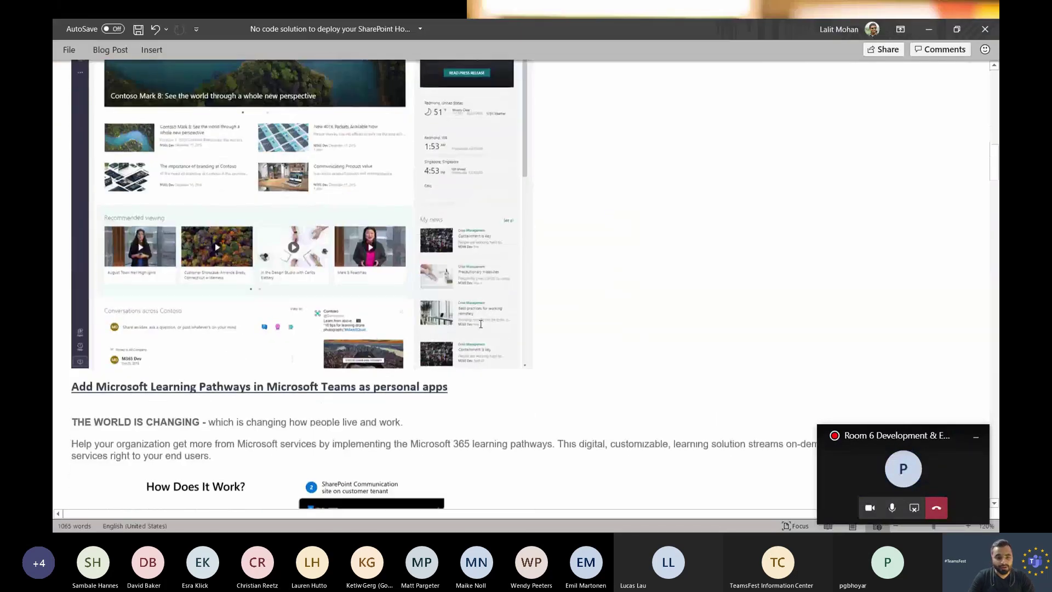
{"action": "scroll", "coordinate": [479, 324], "scroll_direction": "down", "scroll_amount": 10}
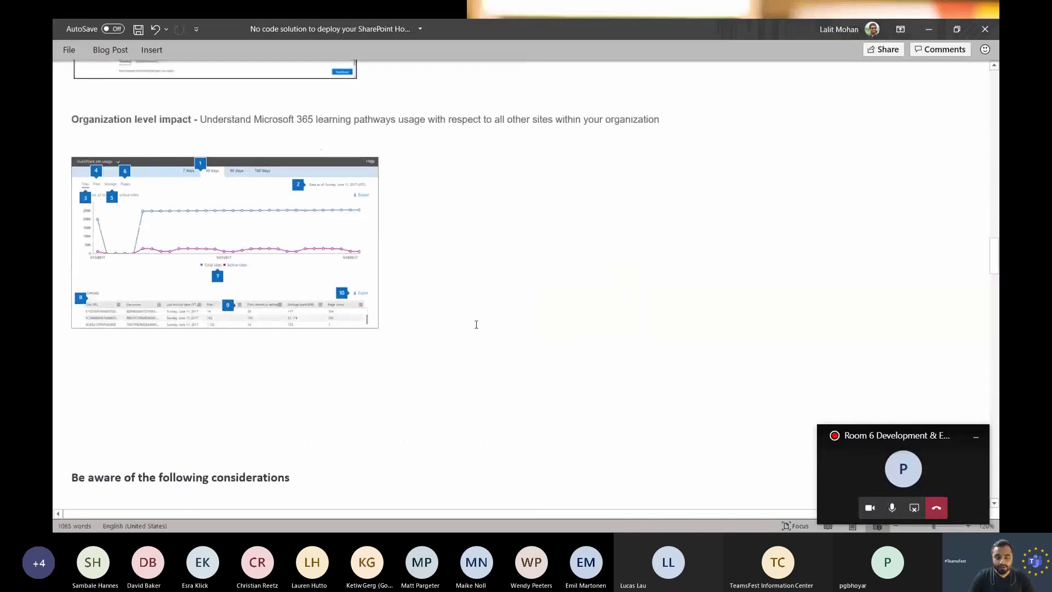
{"action": "scroll", "coordinate": [476, 325], "scroll_direction": "down", "scroll_amount": 15}
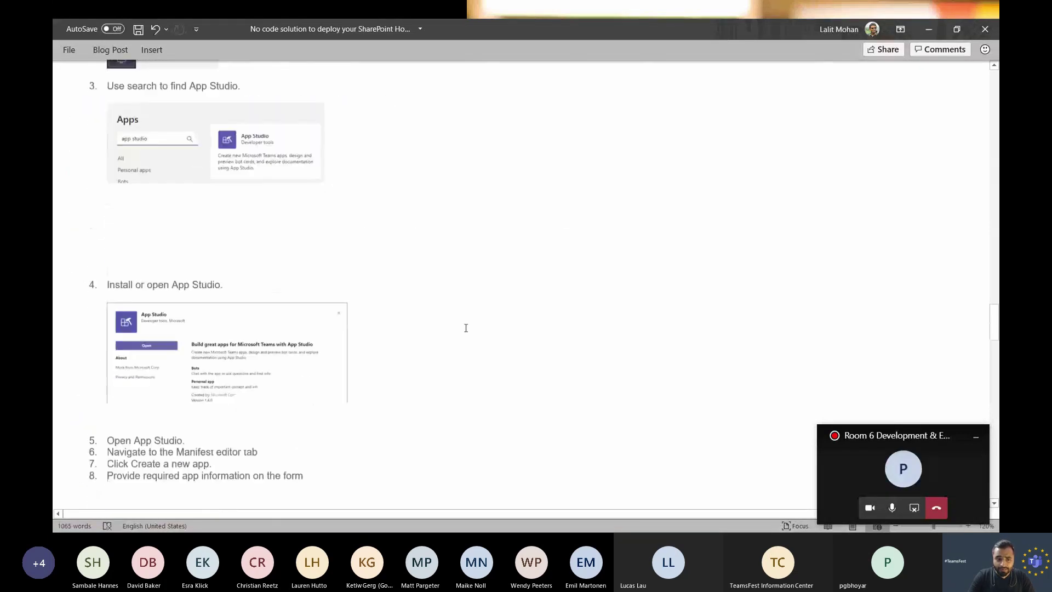
{"action": "scroll", "coordinate": [465, 327], "scroll_direction": "down", "scroll_amount": 15}
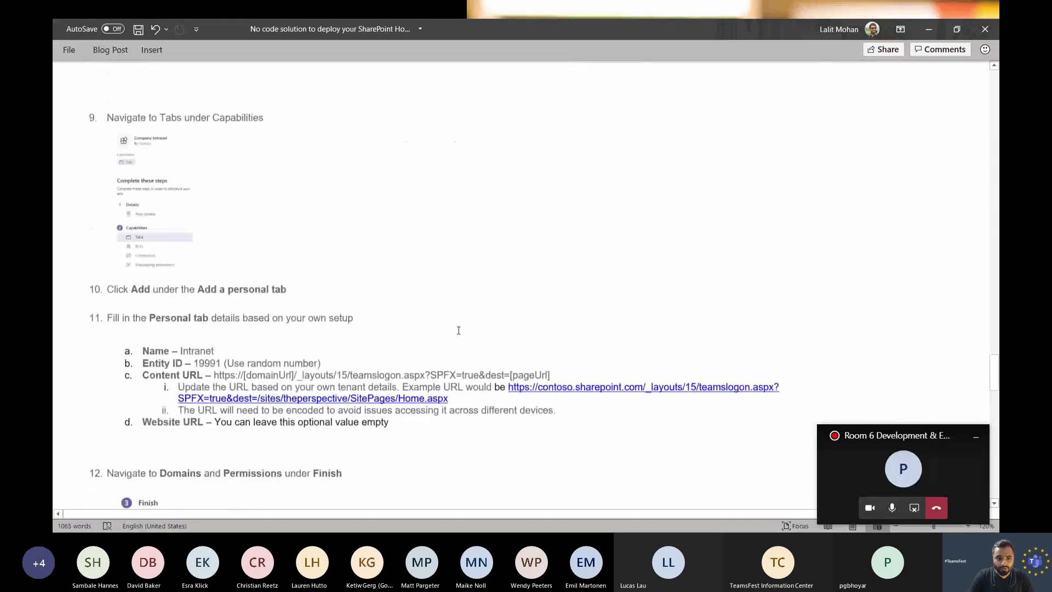
{"action": "scroll", "coordinate": [458, 331], "scroll_direction": "up", "scroll_amount": 1}
{"action": "left_click_drag", "start_coordinate": [134, 137], "coordinate": [380, 208]}
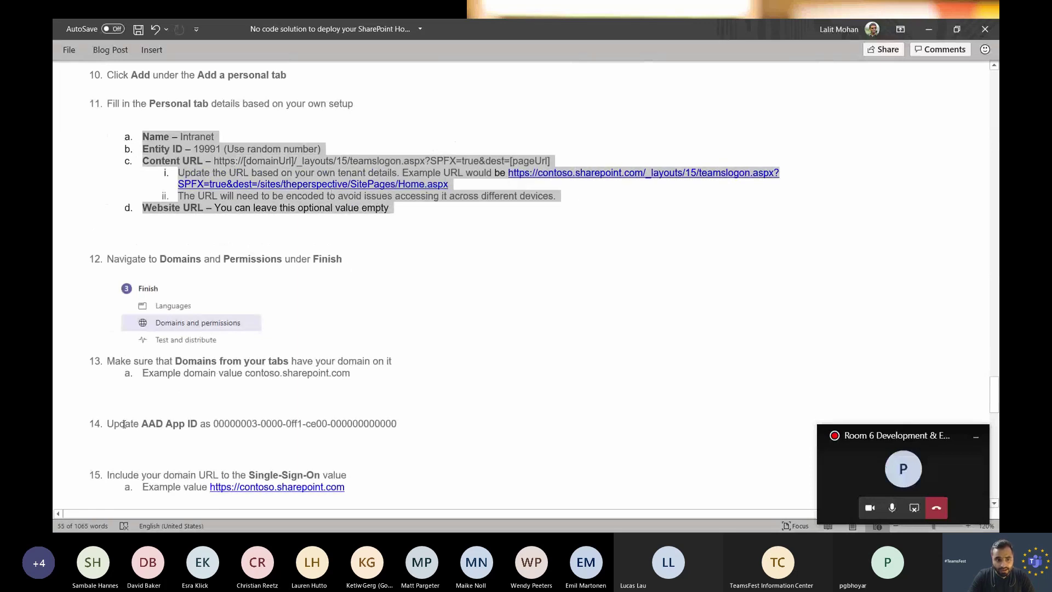
Copy the AAD App ID instruction from step 14 and paste it into a new message in the Teams meeting chat
{"action": "left_click_drag", "start_coordinate": [123, 425], "coordinate": [314, 429]}
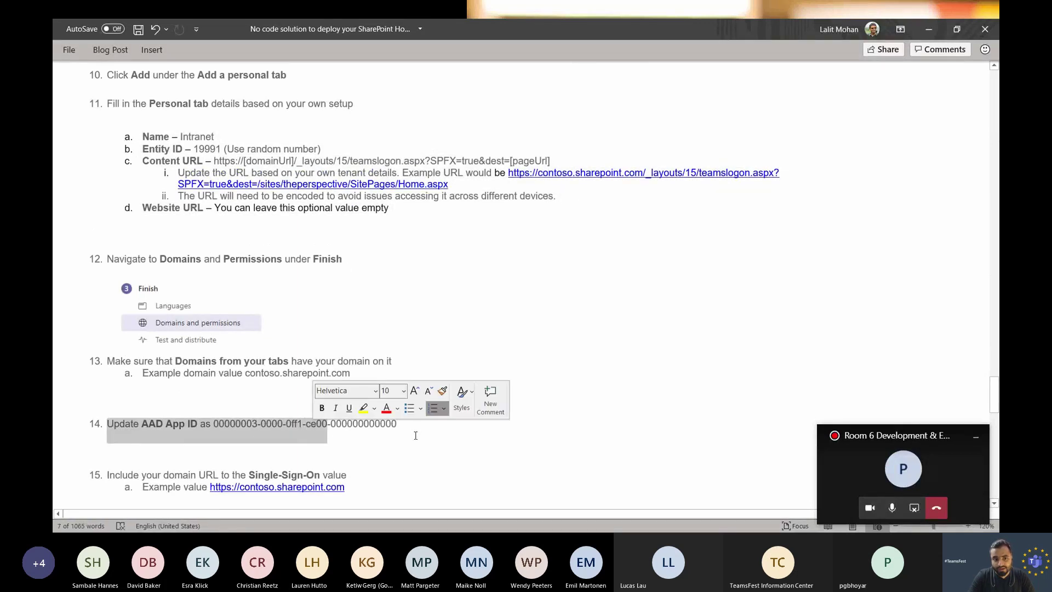
{"action": "left_click", "coordinate": [416, 425]}
{"action": "left_click_drag", "start_coordinate": [416, 426], "coordinate": [107, 430]}
{"action": "key", "text": "ctrl+c"}
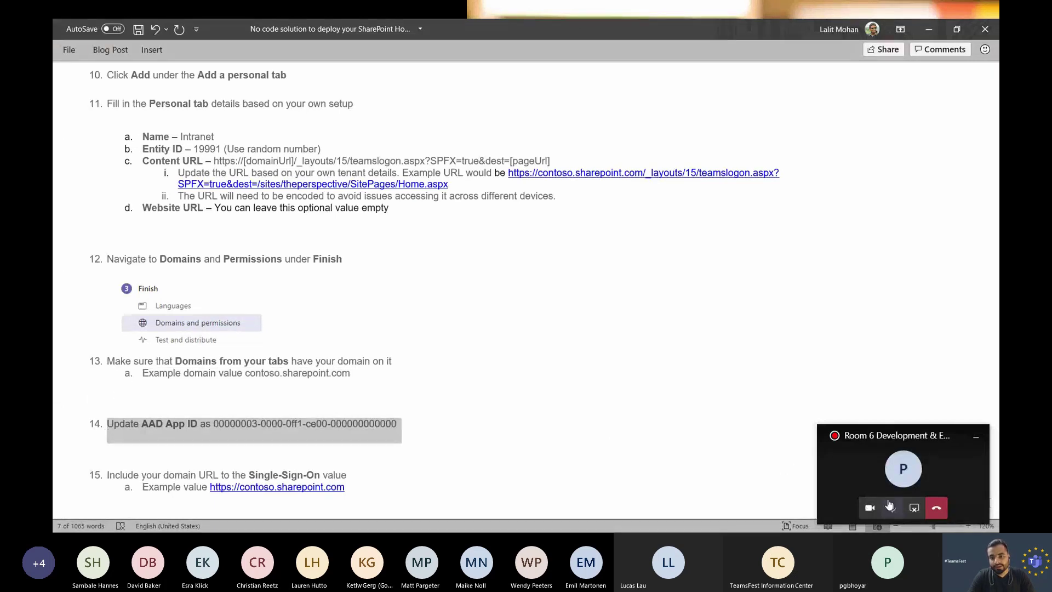
{"action": "left_click", "coordinate": [886, 485]}
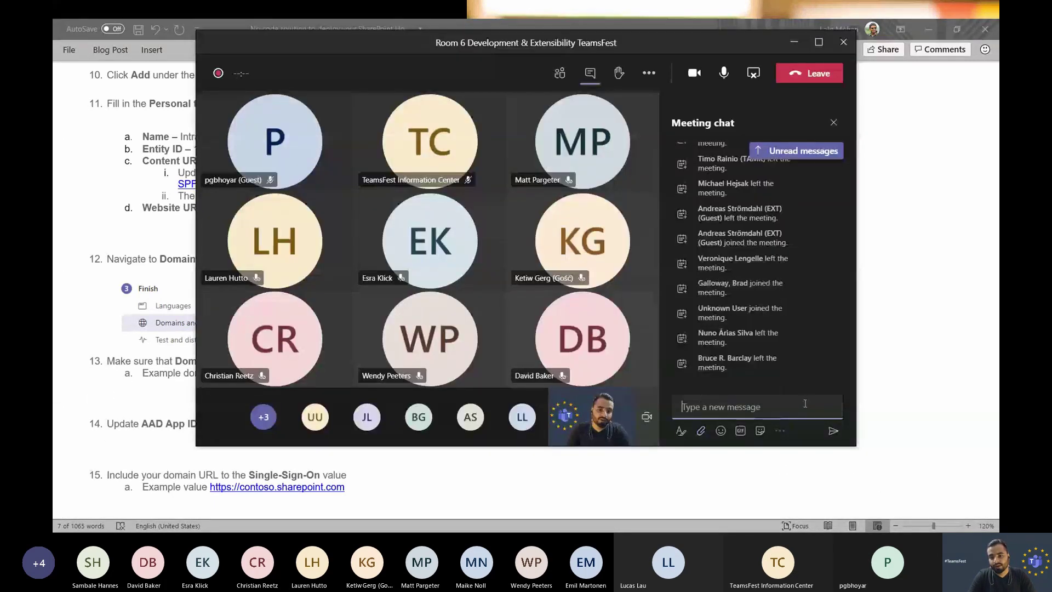
{"action": "key", "text": "ctrl+v"}
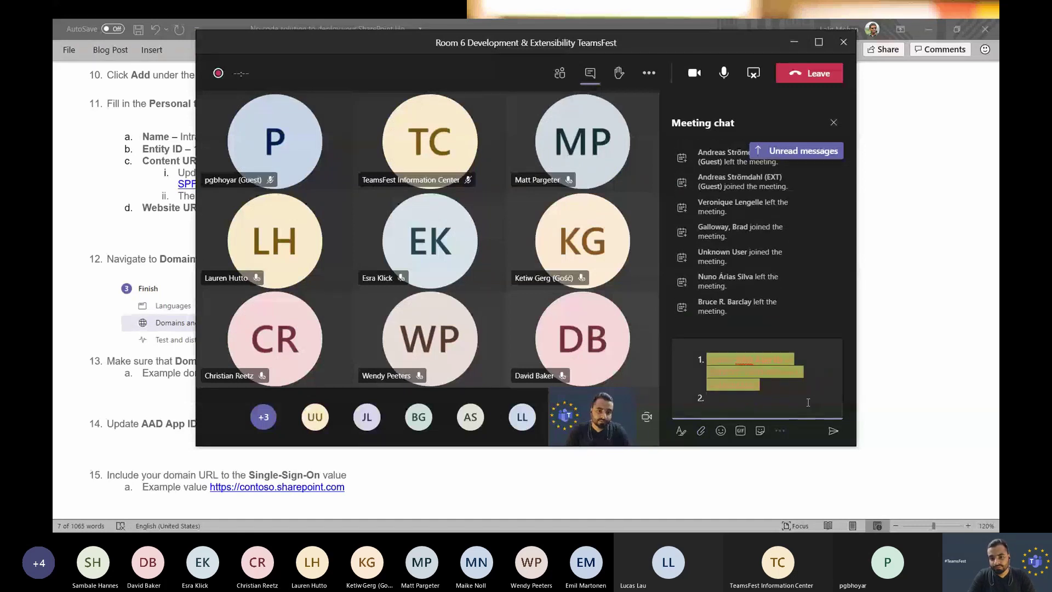
Copy the Content URL instruction with its example contoso.sharepoint.com address from step 11 into the same meeting chat message
{"action": "key", "text": "alt+Tab"}
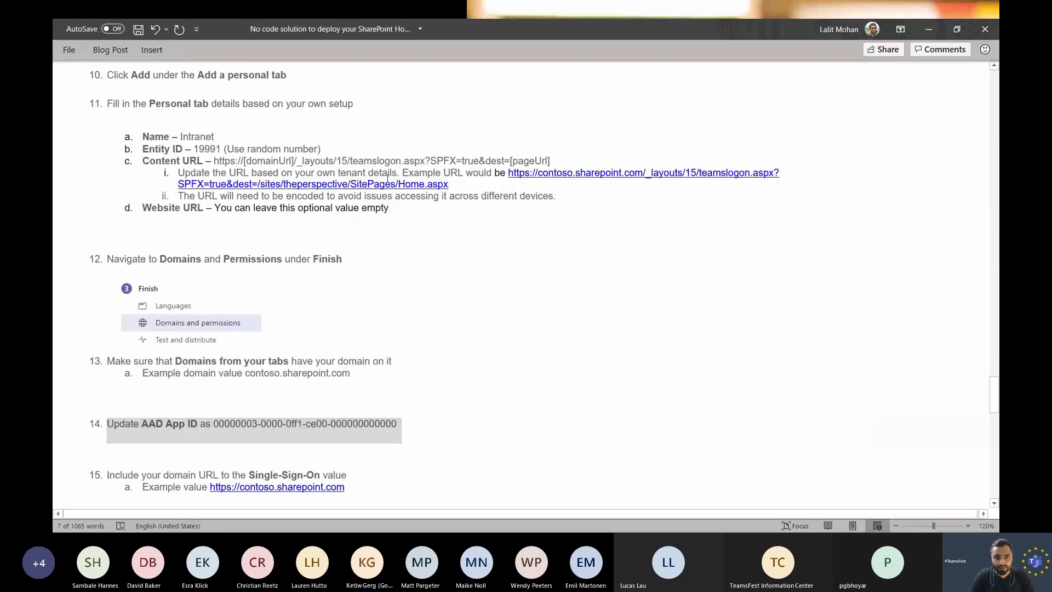
{"action": "left_click_drag", "start_coordinate": [453, 185], "coordinate": [178, 173]}
{"action": "key", "text": "ctrl+c"}
{"action": "key", "text": "alt+Tab"}
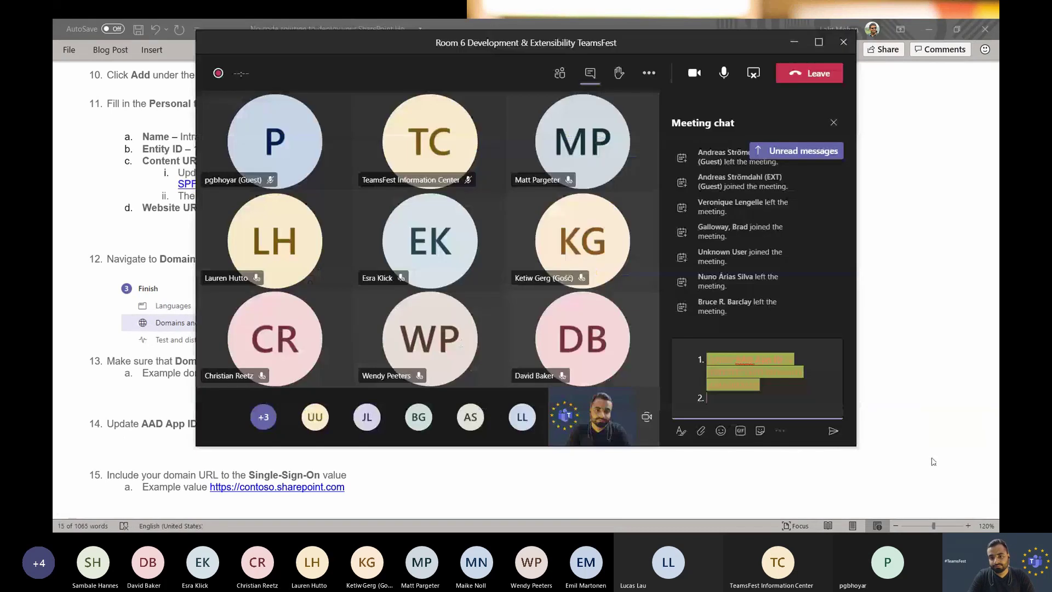
{"action": "key", "text": "ctrl+v"}
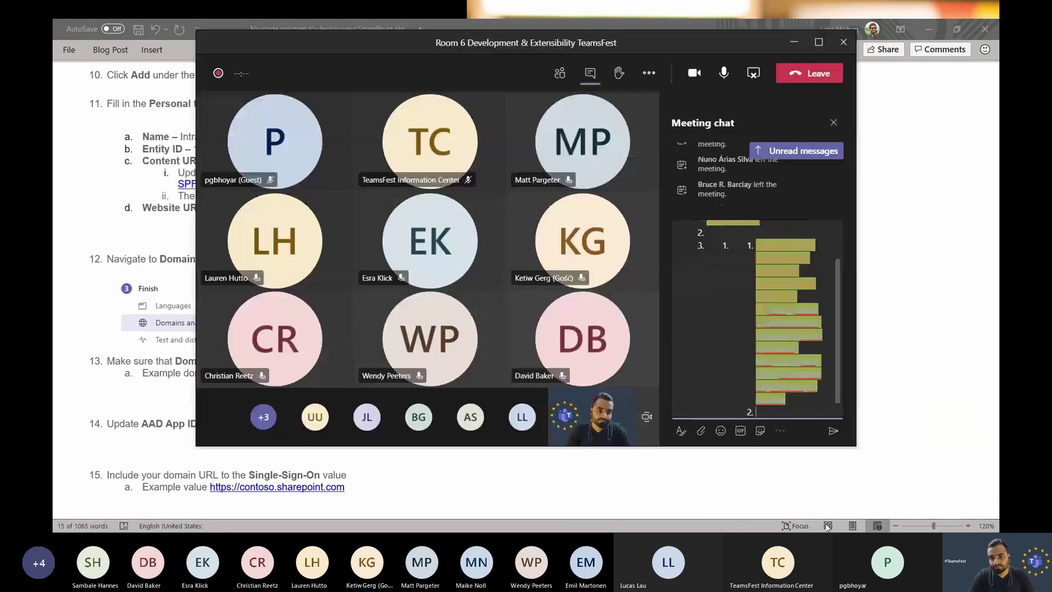
Apply a light green font color to the entire drafted chat message, send it, and return to the Word document
{"action": "left_click", "coordinate": [684, 433]}
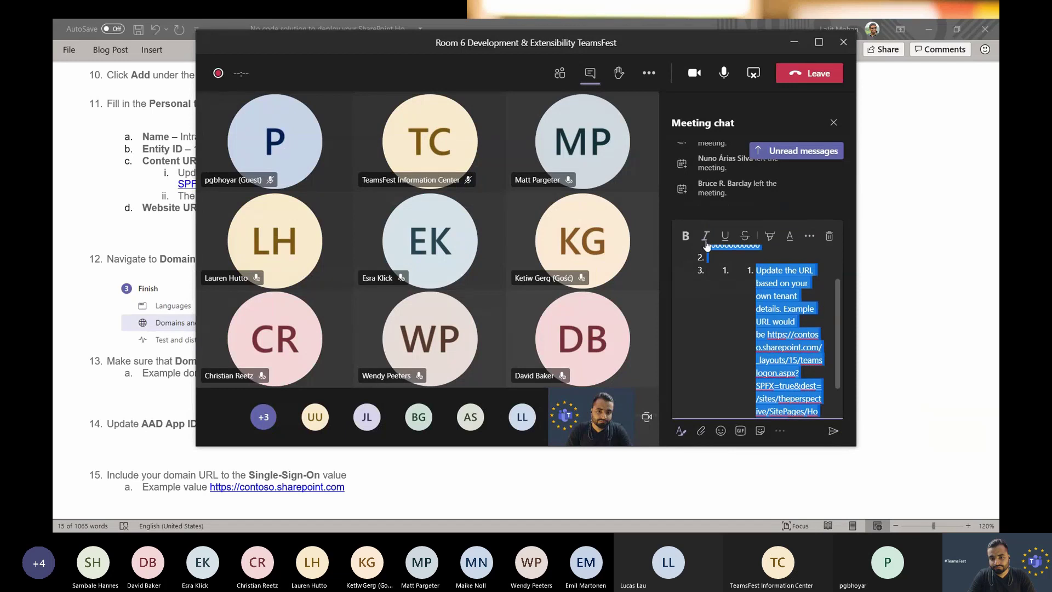
{"action": "left_click", "coordinate": [791, 240]}
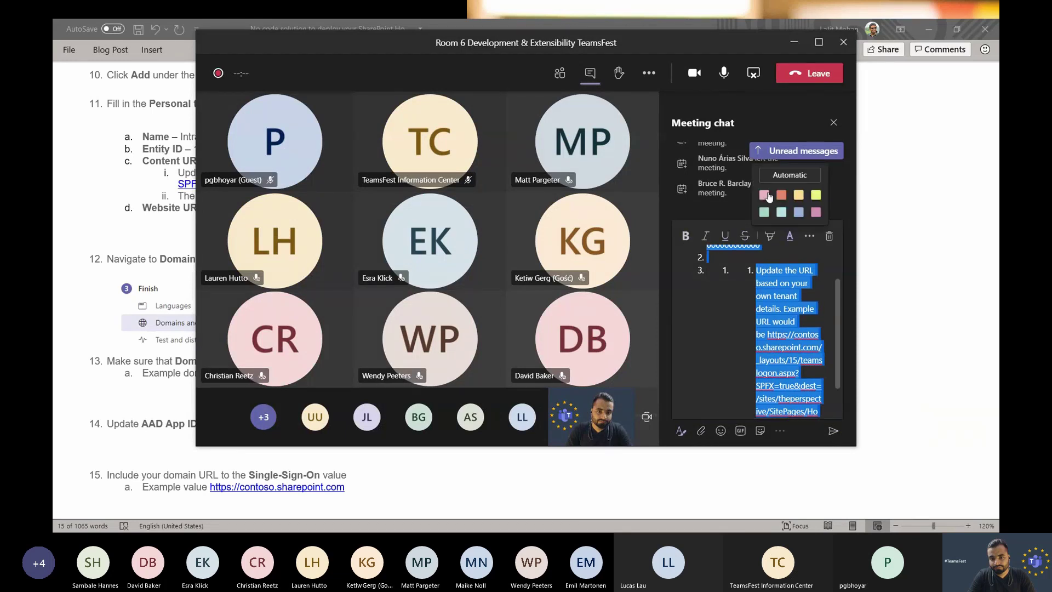
{"action": "left_click", "coordinate": [765, 213]}
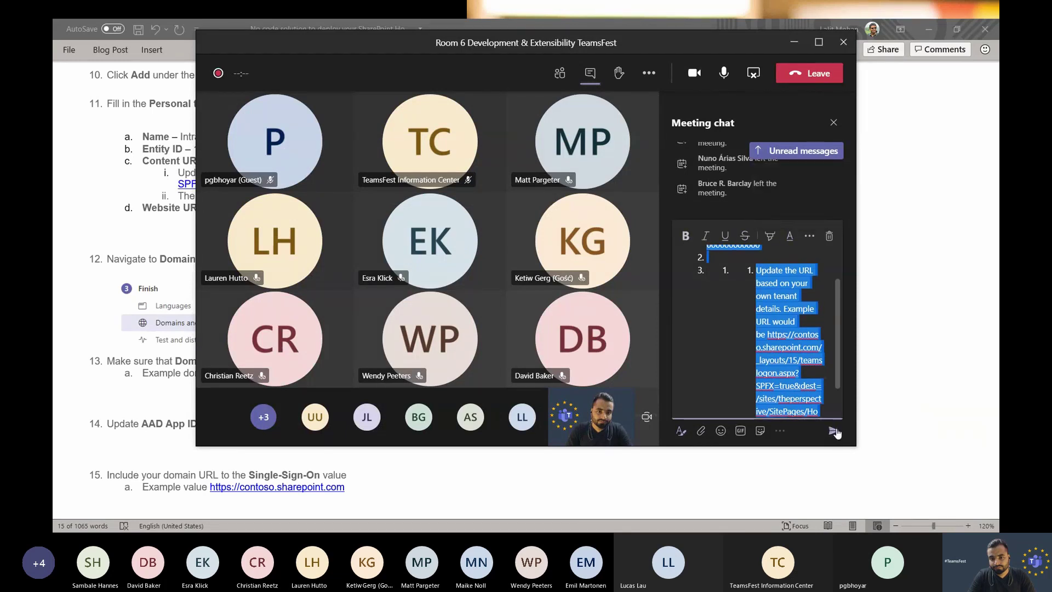
{"action": "left_click", "coordinate": [834, 431]}
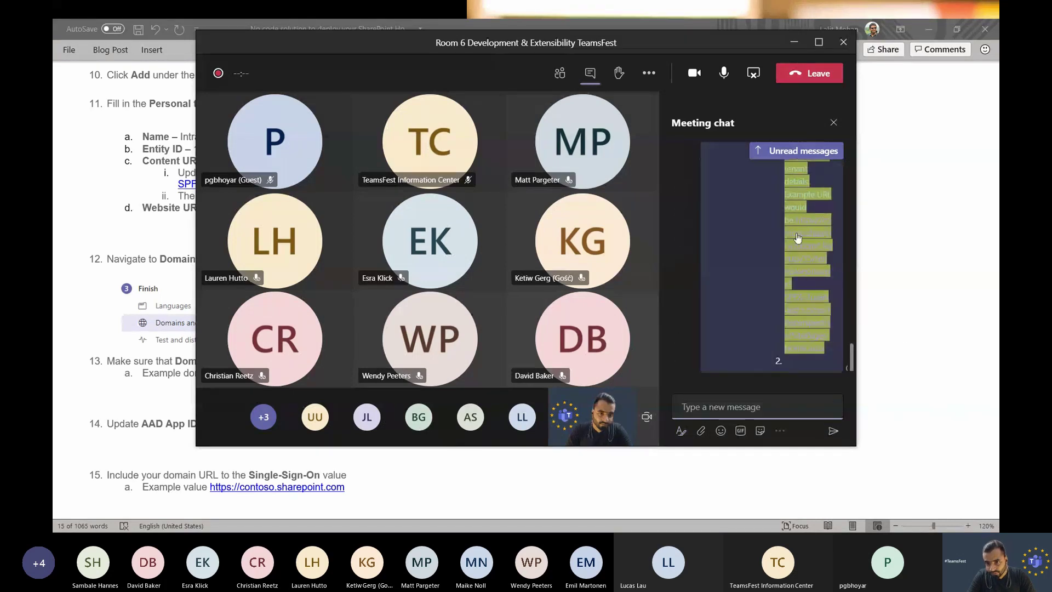
{"action": "key", "text": "alt+Tab"}
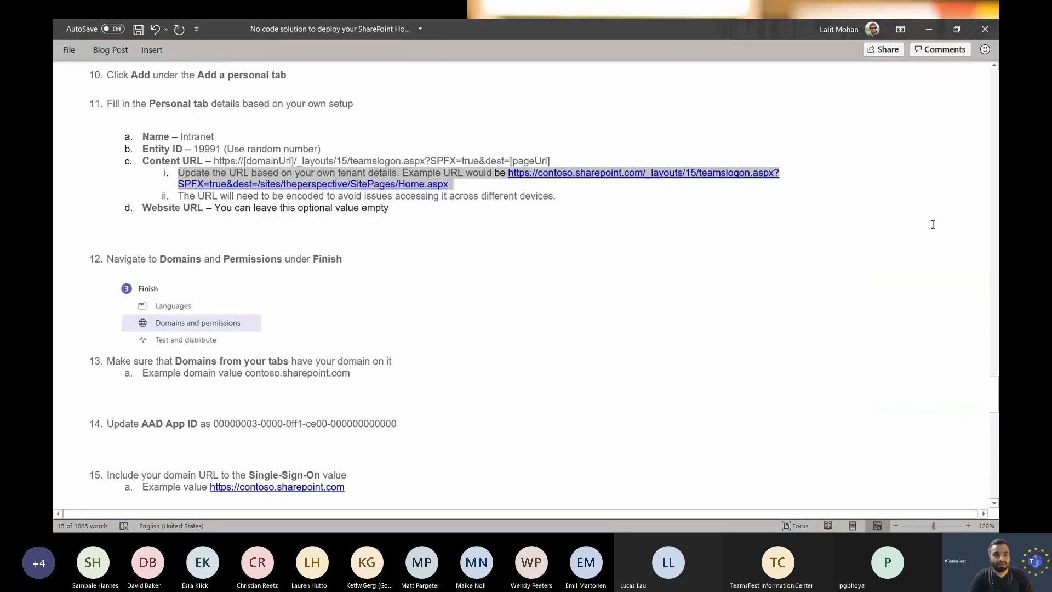
Replace the Notepad text with the copied example Content URL instruction as plain text and copy all of it
{"action": "key", "text": "alt+Tab"}
{"action": "key", "text": "alt+Tab"}
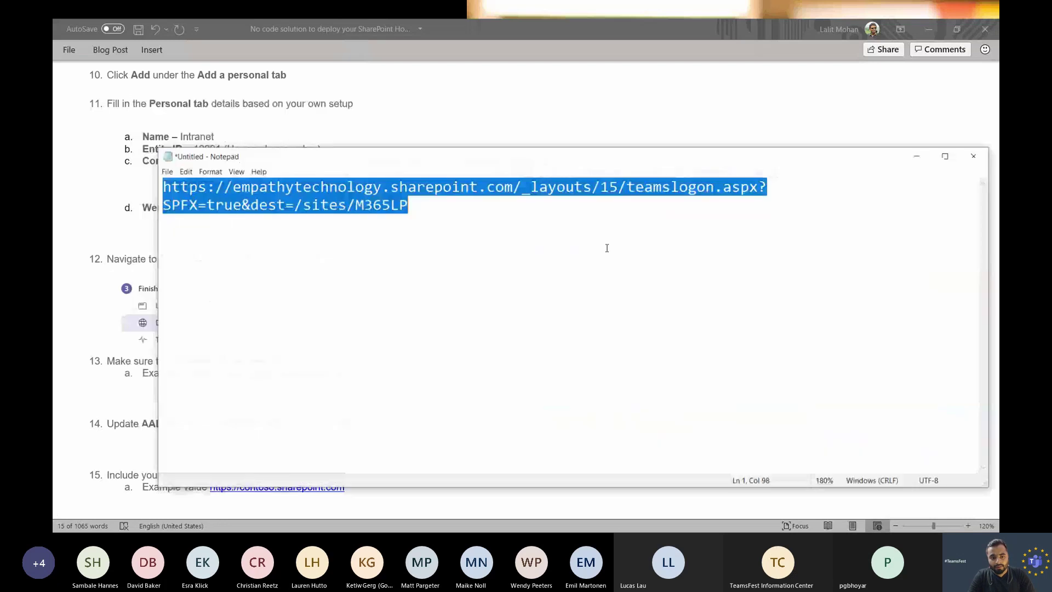
{"action": "type", "text": "i.\tUpdate the URL based on your own tenant details. Example URL would be https://contoso.sharepoint.com/_layouts/15/teamslogon.aspx?SPFX=true&dest=/sites/theperspective/SitePages/Home.aspx"}
{"action": "key", "text": "ctrl+a"}
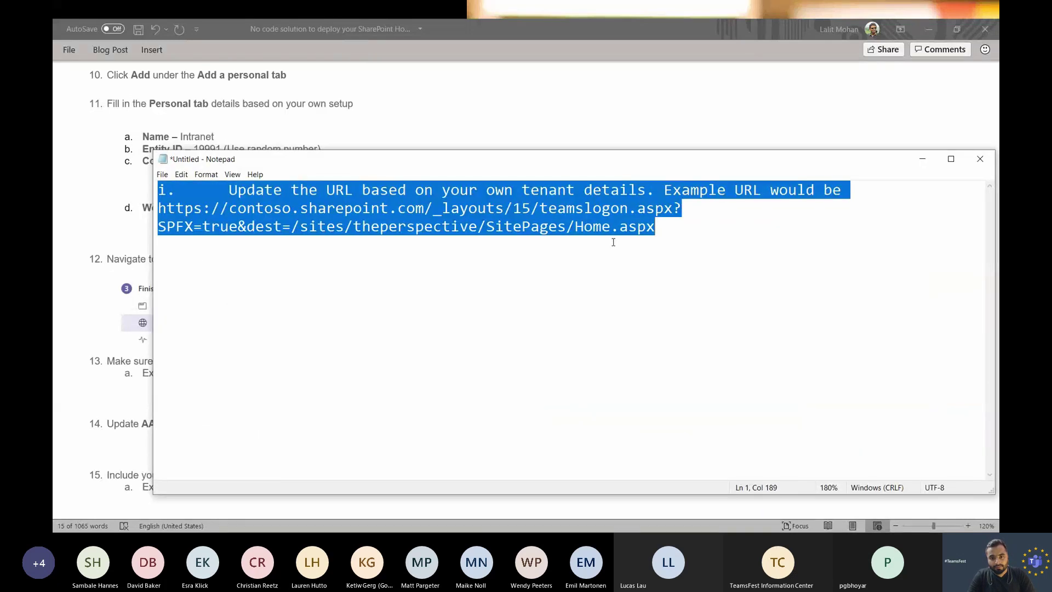
Paste the plain-text instruction with the example contoso.sharepoint.com URL into the Teams meeting chat and send it
{"action": "key", "text": "alt+Tab"}
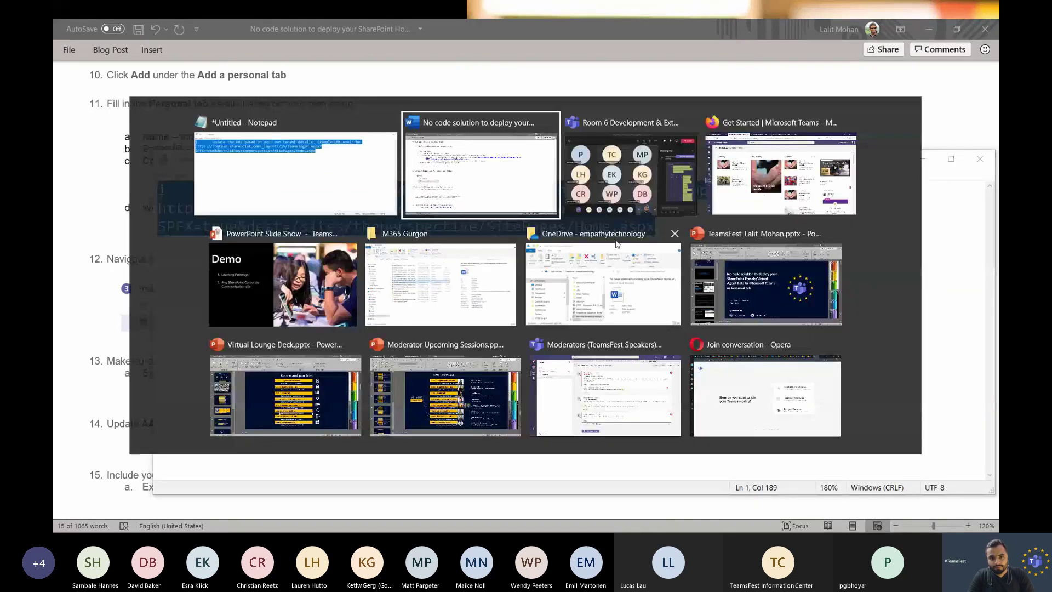
{"action": "key", "text": "alt+Tab"}
{"action": "left_click", "coordinate": [804, 416]}
{"action": "key", "text": "ctrl+v"}
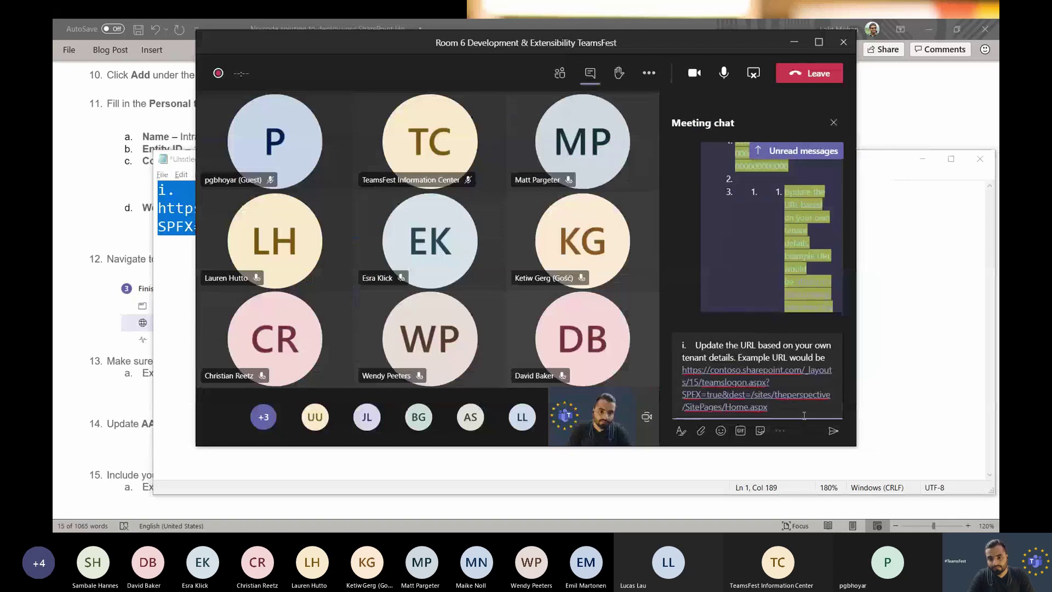
{"action": "key", "text": "Return"}
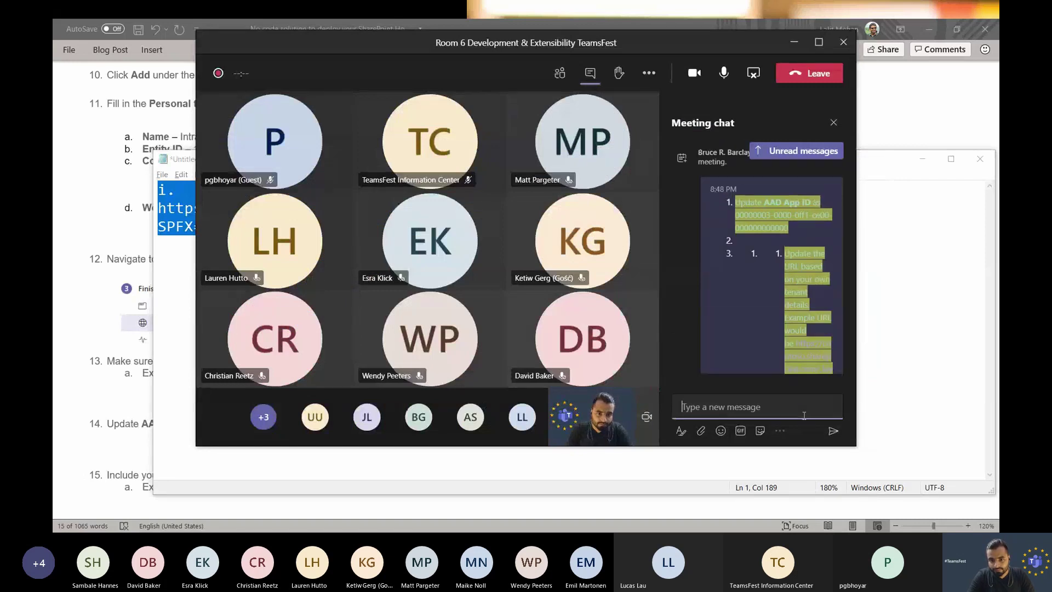
Return to the PowerPoint slide show and reveal all four points of the Power Virtual Agents slide
{"action": "key", "text": "alt+Tab"}
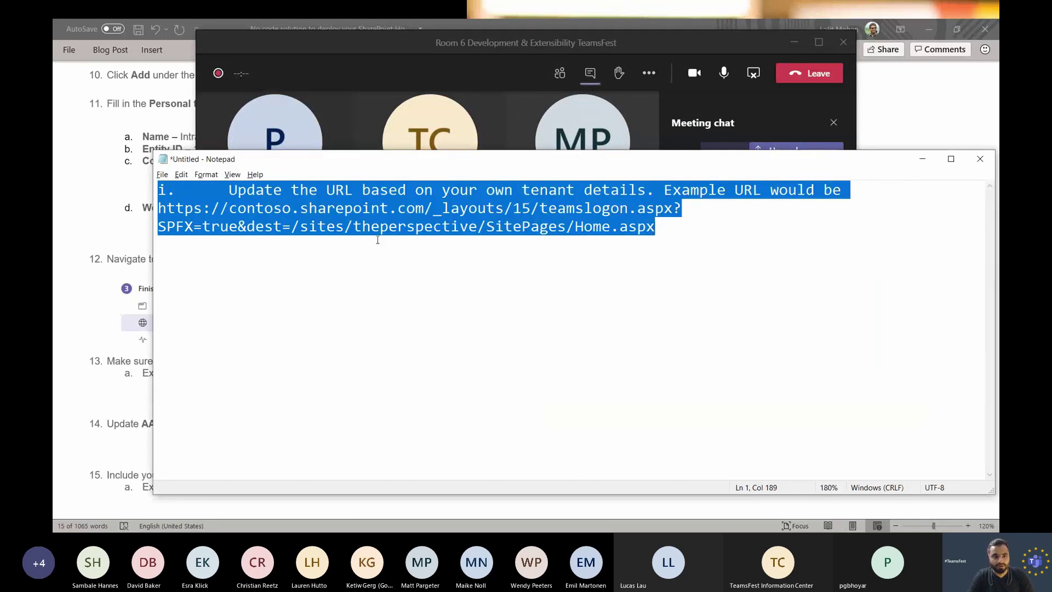
{"action": "key", "text": "alt+Tab"}
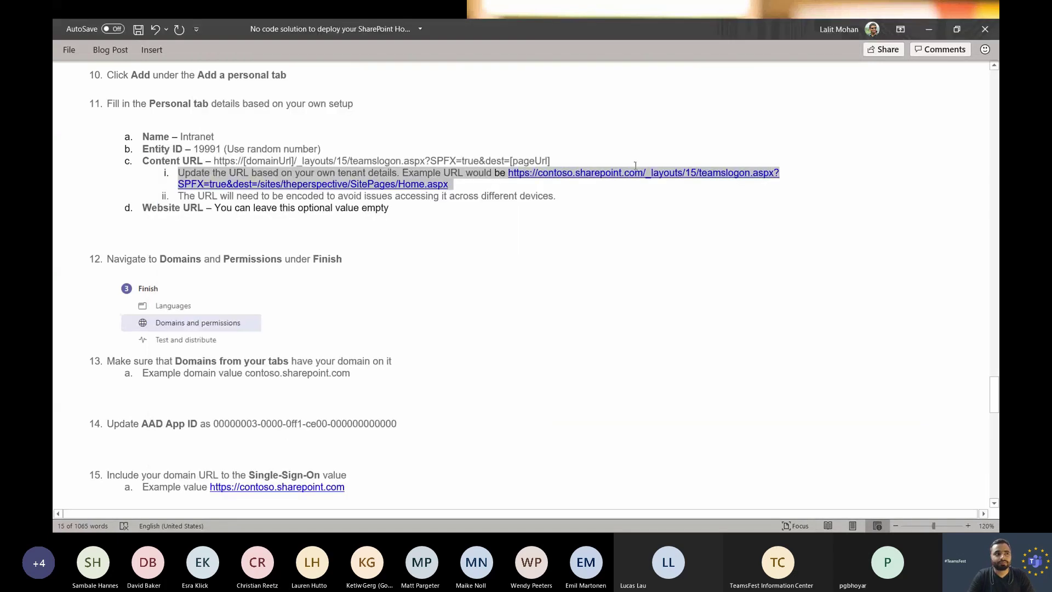
{"action": "key", "text": "alt+Tab"}
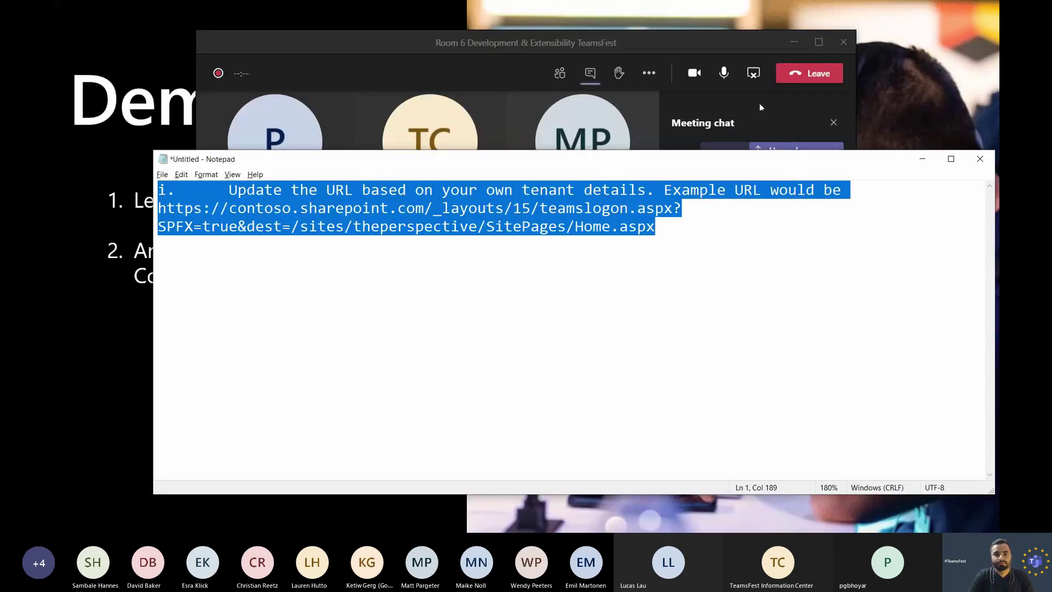
{"action": "key", "text": "alt+Tab"}
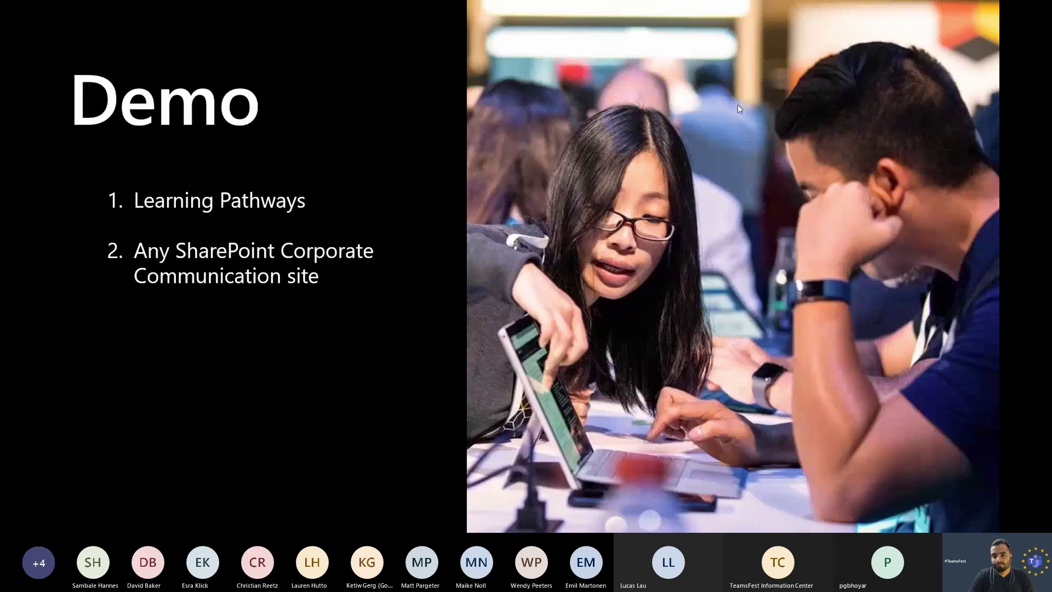
{"action": "key", "text": "Right"}
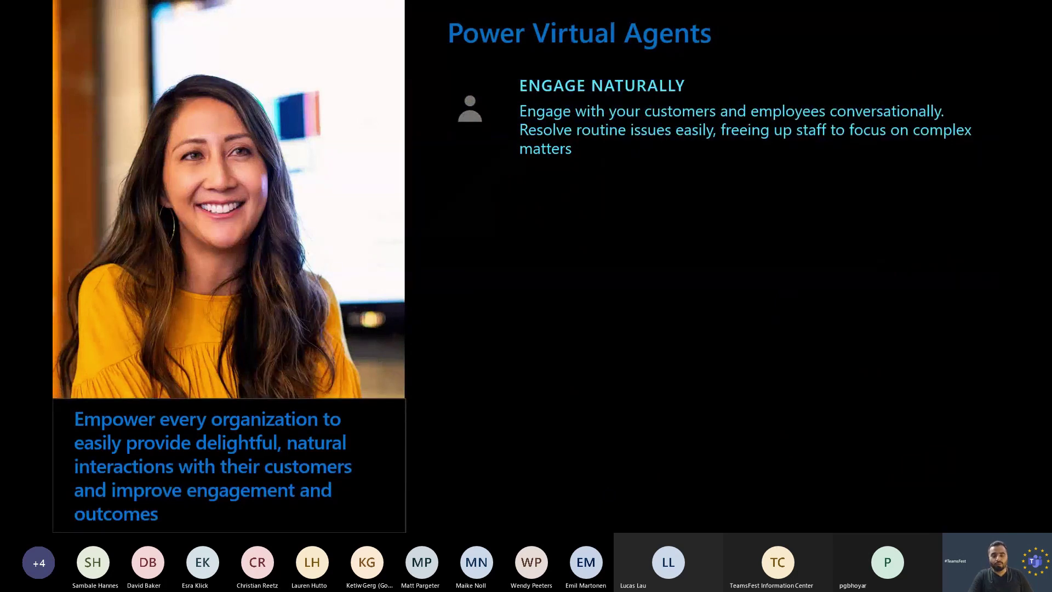
{"action": "key", "text": "Right"}
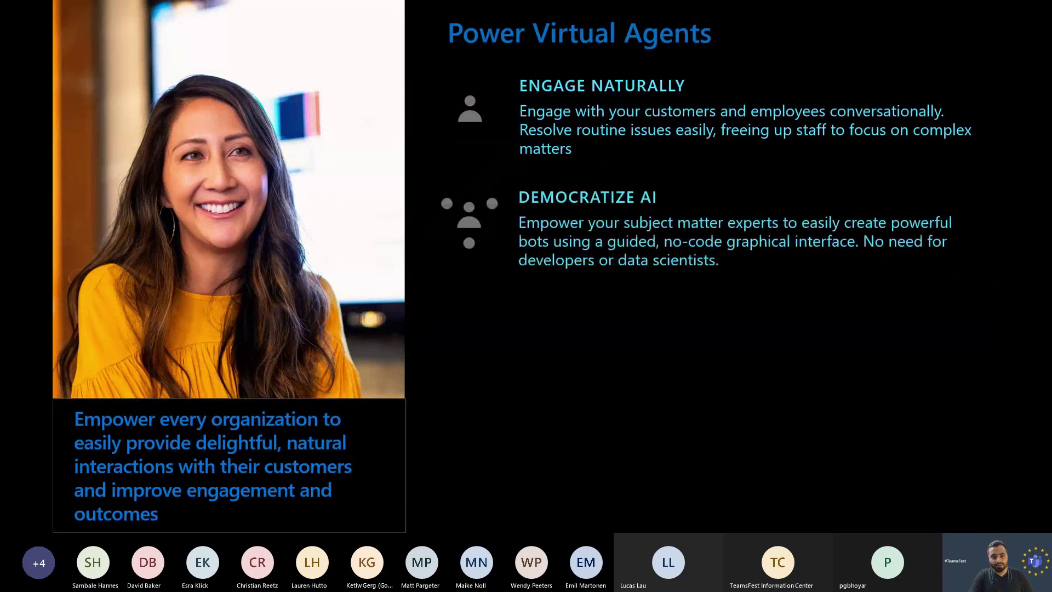
{"action": "key", "text": "Right"}
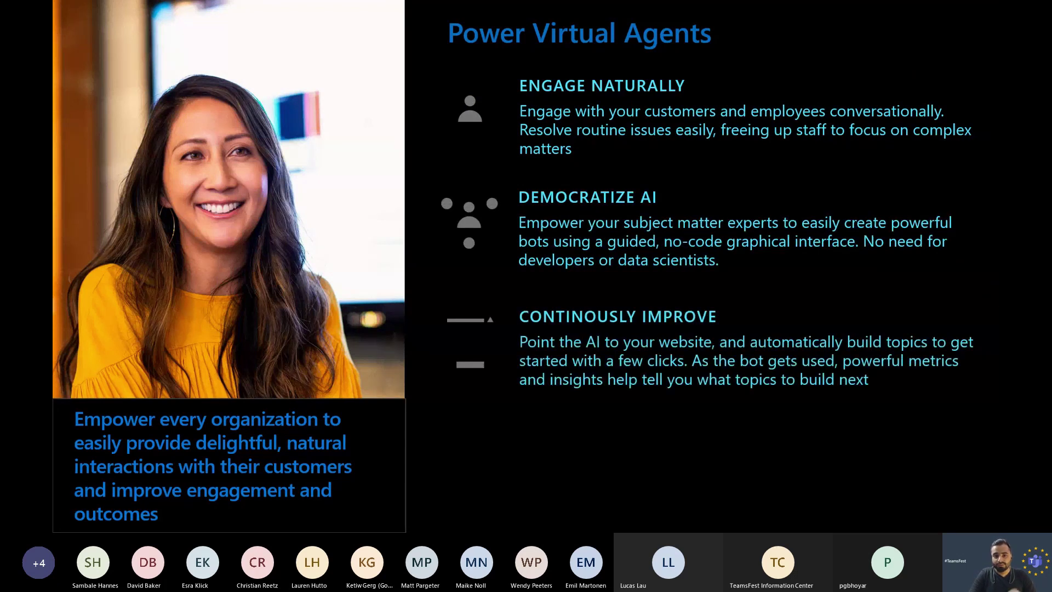
{"action": "key", "text": "Right"}
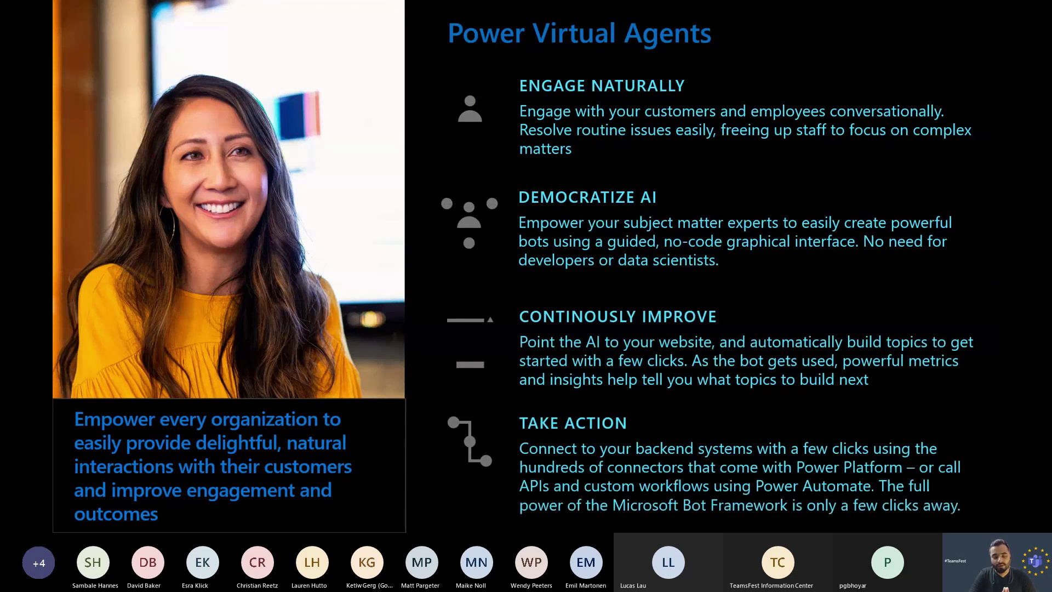
Switch to the browser and open the Microsoft 365 admin center from the list of all Office 365 apps
{"action": "key", "text": "alt+Tab"}
{"action": "key", "text": "alt+Tab"}
{"action": "key", "text": "alt+Tab"}
{"action": "key", "text": "alt+Tab"}
{"action": "key", "text": "alt+Tab"}
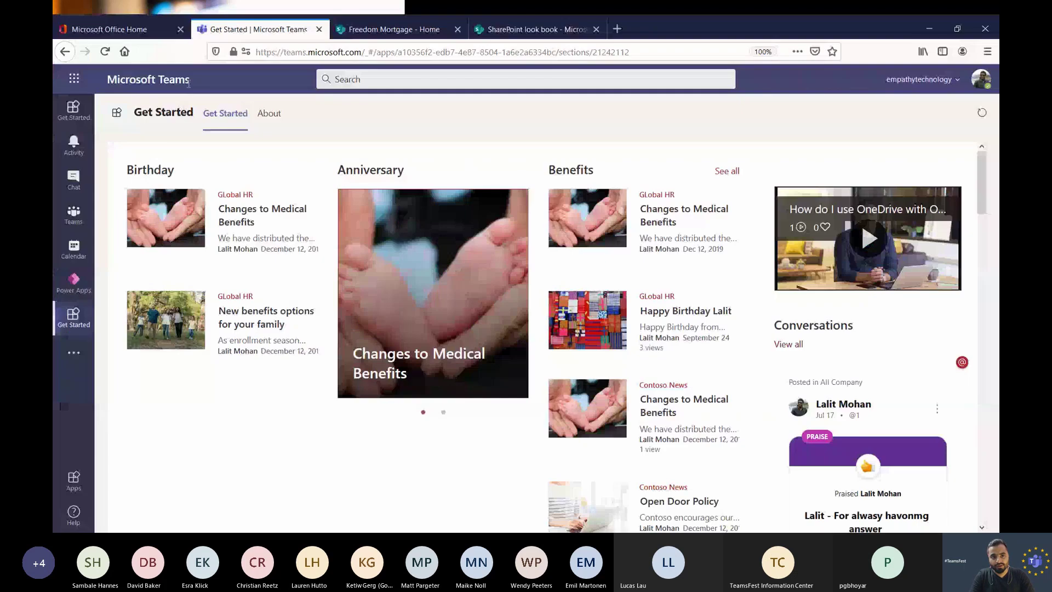
{"action": "left_click", "coordinate": [107, 29]}
{"action": "left_click", "coordinate": [67, 514]}
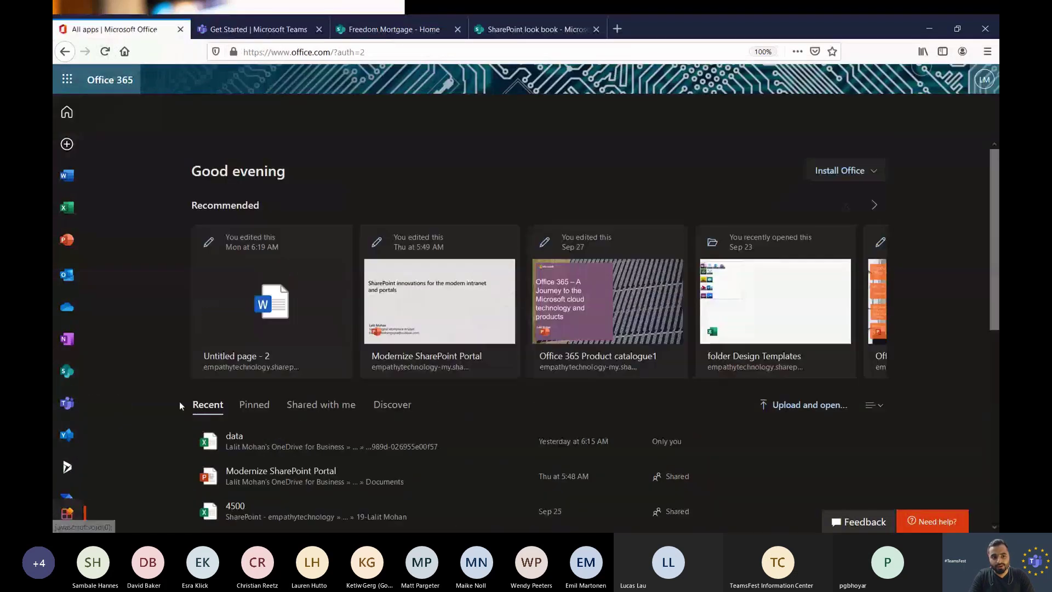
{"action": "left_click", "coordinate": [216, 190]}
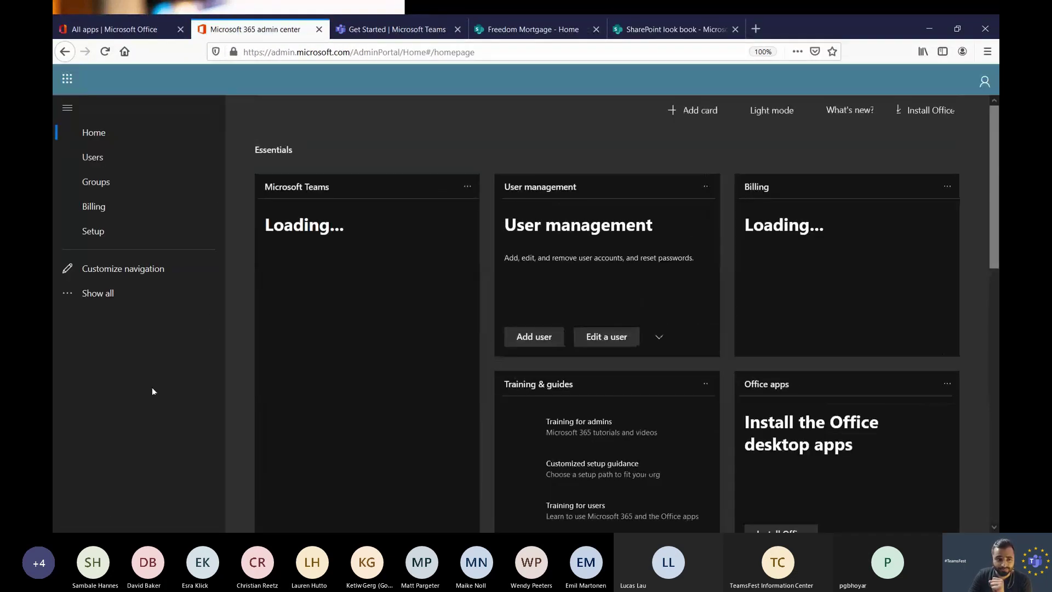
Show all admin centers, open the Teams admin center, and expand its Teams apps section
{"action": "left_click", "coordinate": [94, 292]}
{"action": "scroll", "coordinate": [124, 415], "scroll_direction": "down", "scroll_amount": 3}
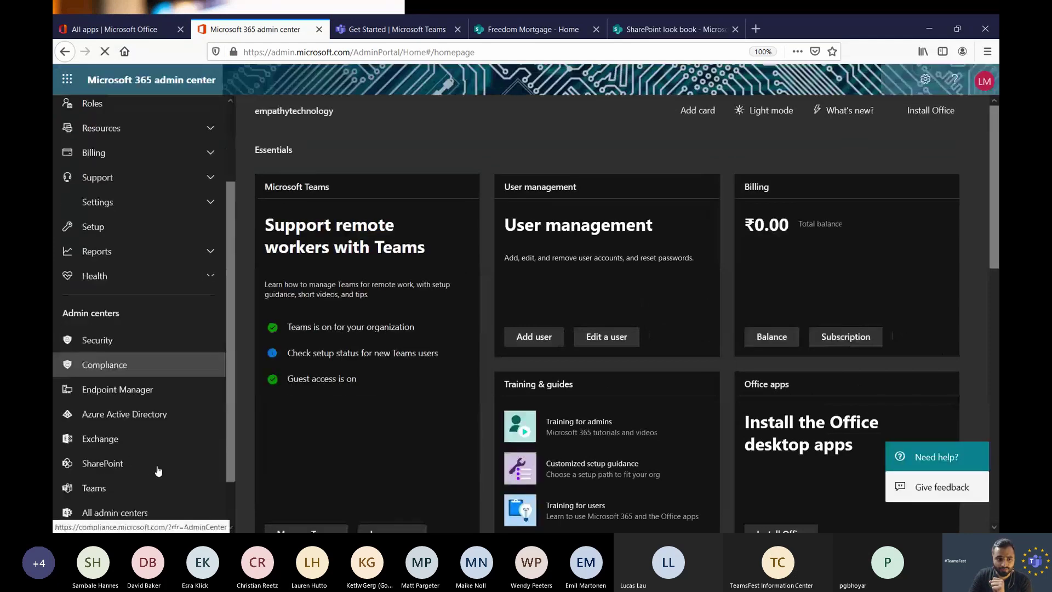
{"action": "left_click", "coordinate": [116, 436]}
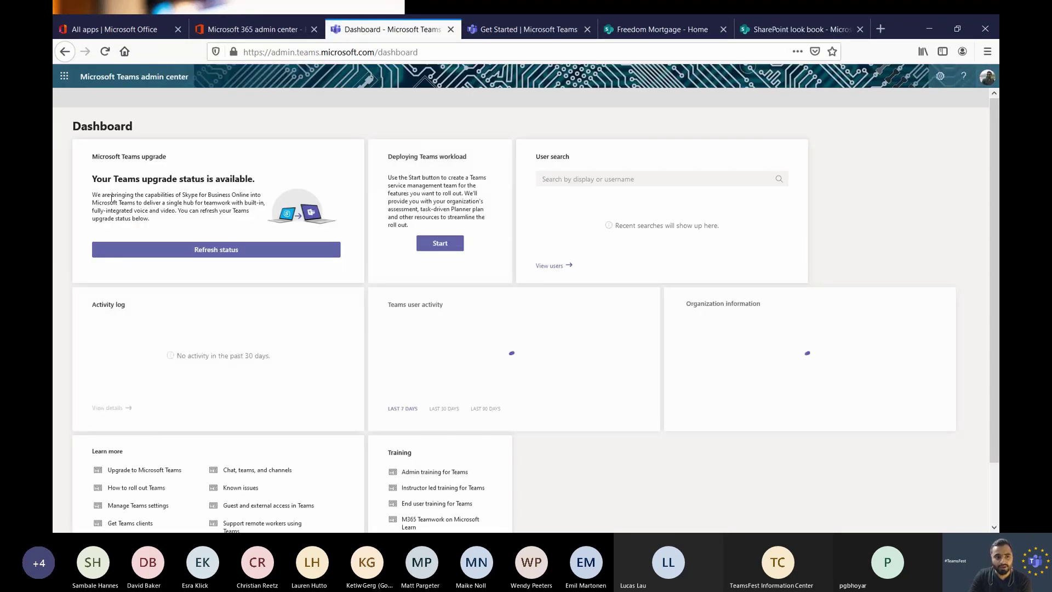
{"action": "scroll", "coordinate": [148, 268], "scroll_direction": "down", "scroll_amount": 2}
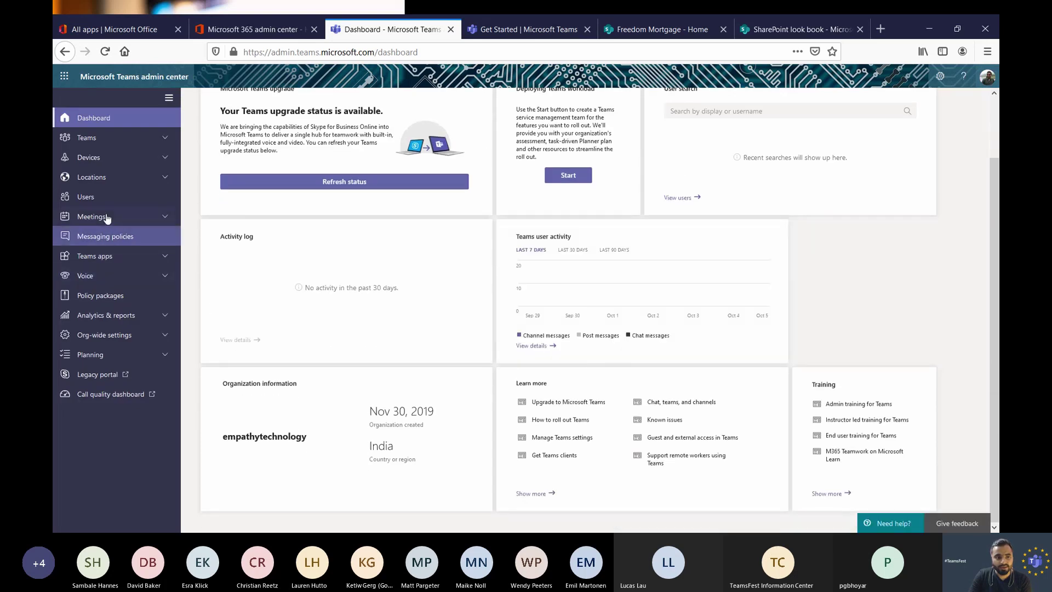
{"action": "left_click", "coordinate": [110, 256]}
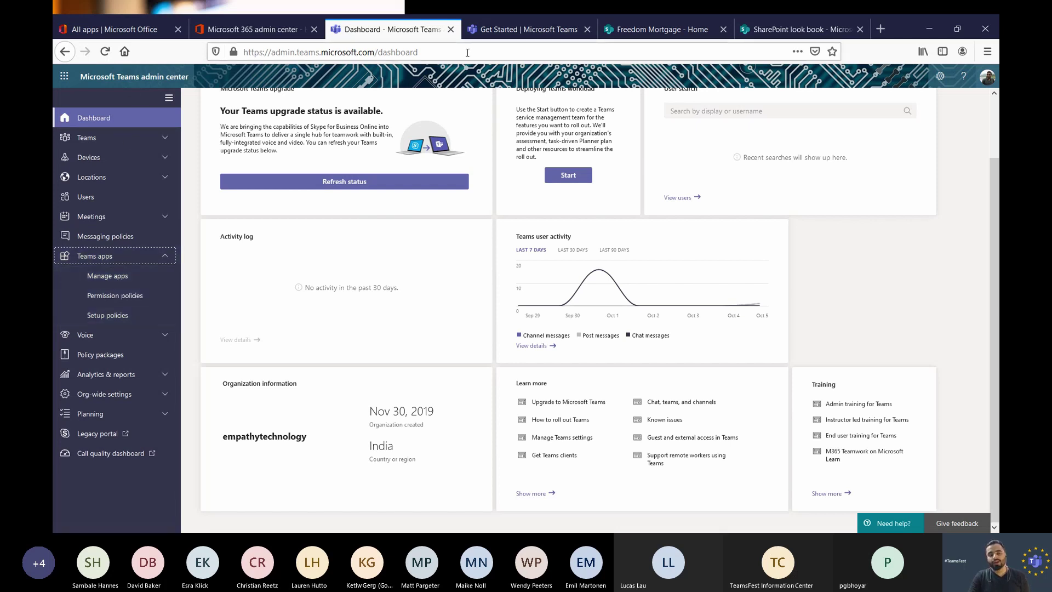
Look at the pinned Get Started app in Teams, and review the organization's app list under Manage apps in the Teams admin center
{"action": "left_click", "coordinate": [494, 32]}
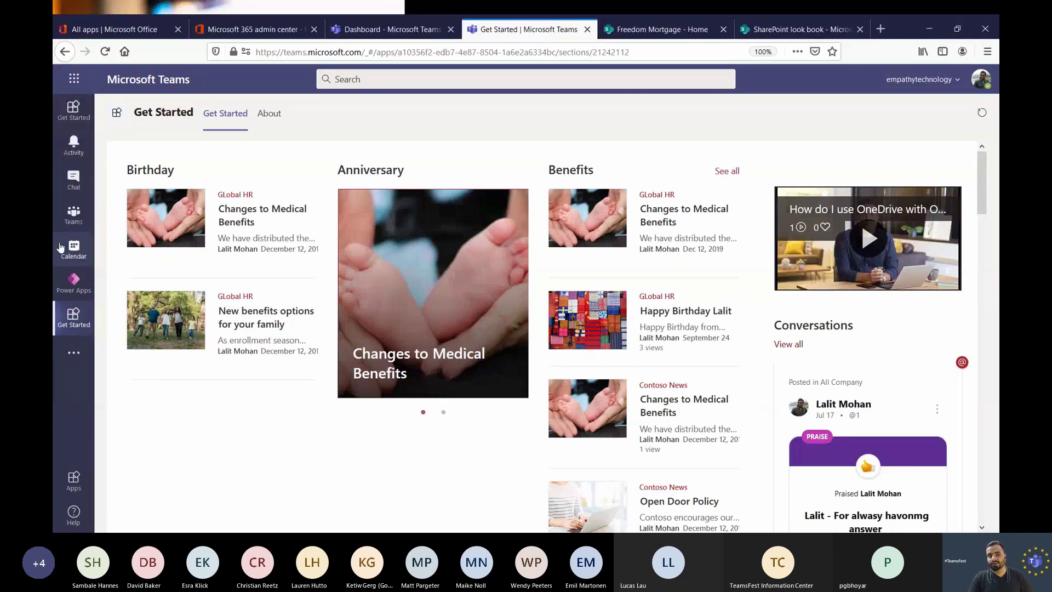
{"action": "left_click", "coordinate": [438, 33]}
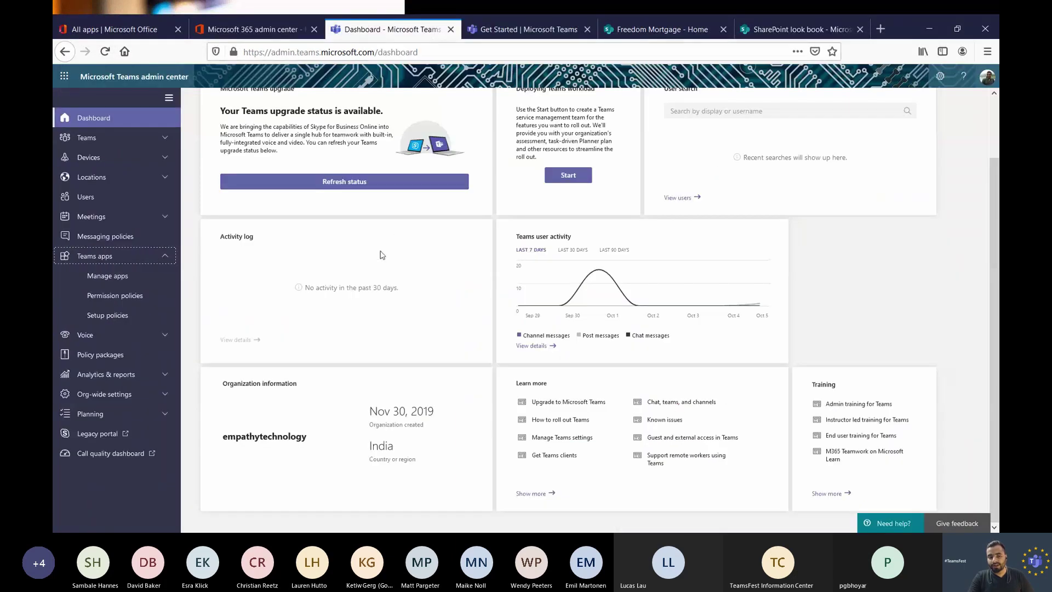
{"action": "left_click", "coordinate": [132, 280]}
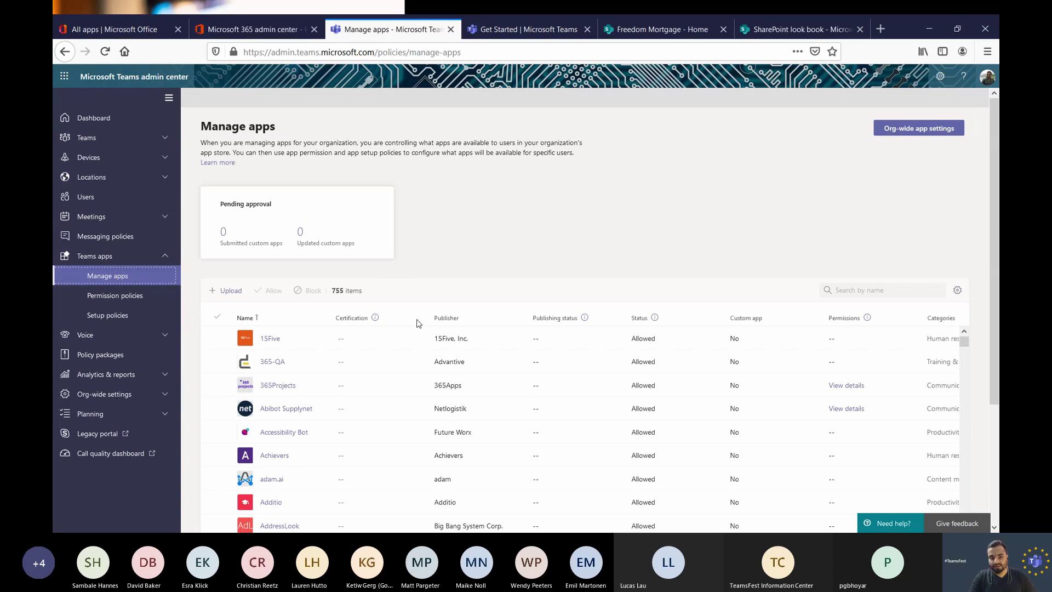
{"action": "scroll", "coordinate": [418, 328], "scroll_direction": "down", "scroll_amount": 5}
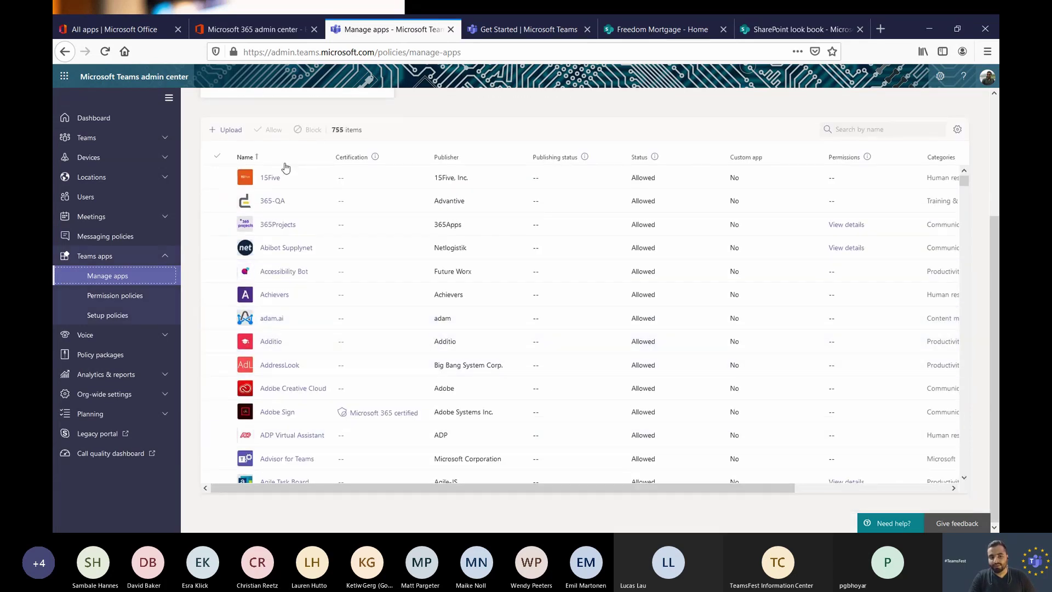
{"action": "scroll", "coordinate": [454, 405], "scroll_direction": "up", "scroll_amount": 5}
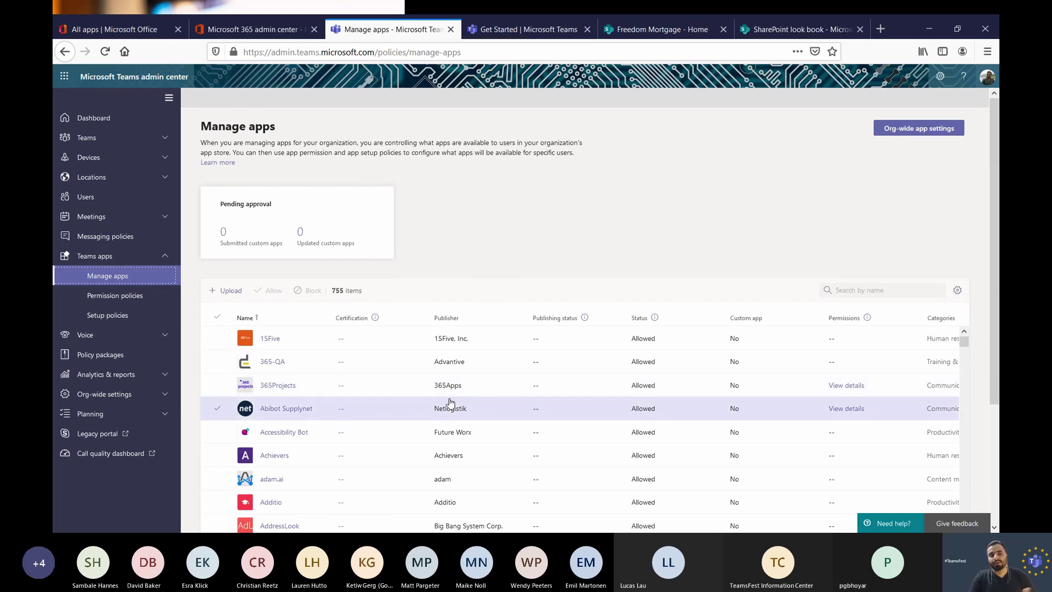
Open the Global (Org-wide default) app permission policy and examine the allow and block options for Microsoft apps
{"action": "left_click", "coordinate": [144, 298]}
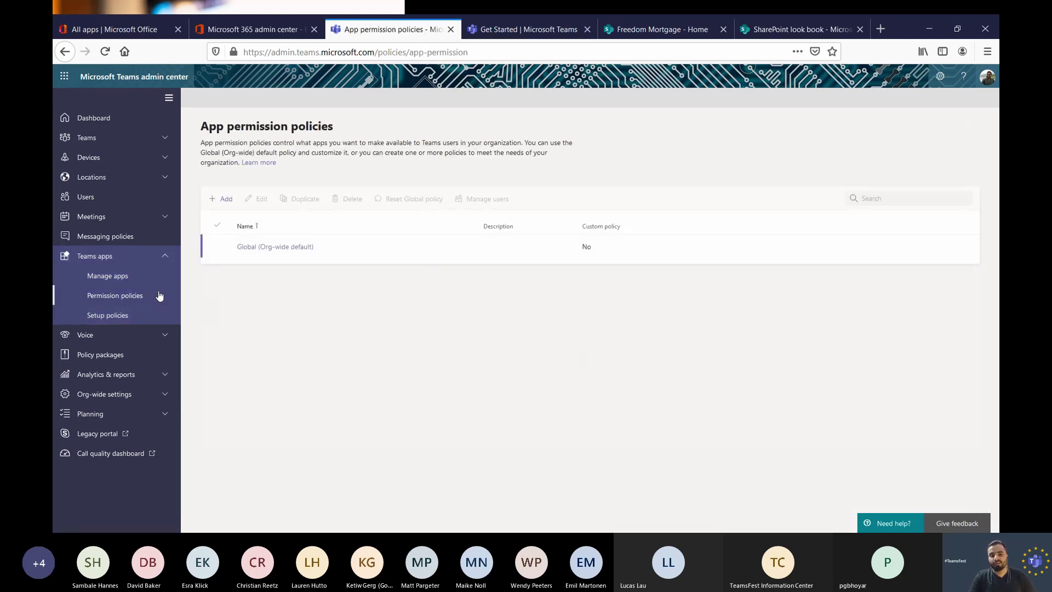
{"action": "left_click", "coordinate": [270, 248]}
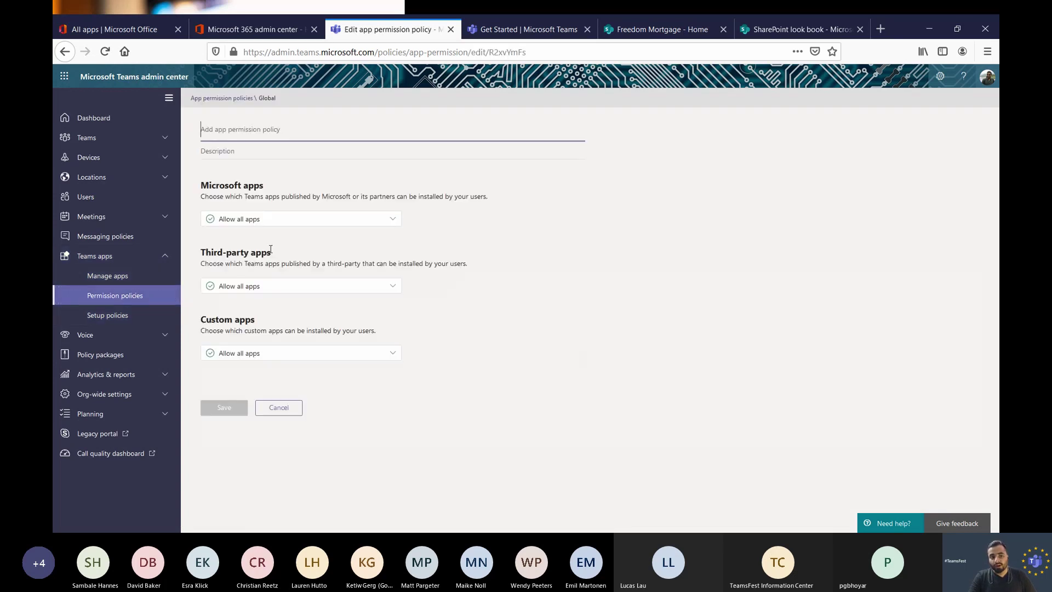
{"action": "left_click", "coordinate": [263, 222]}
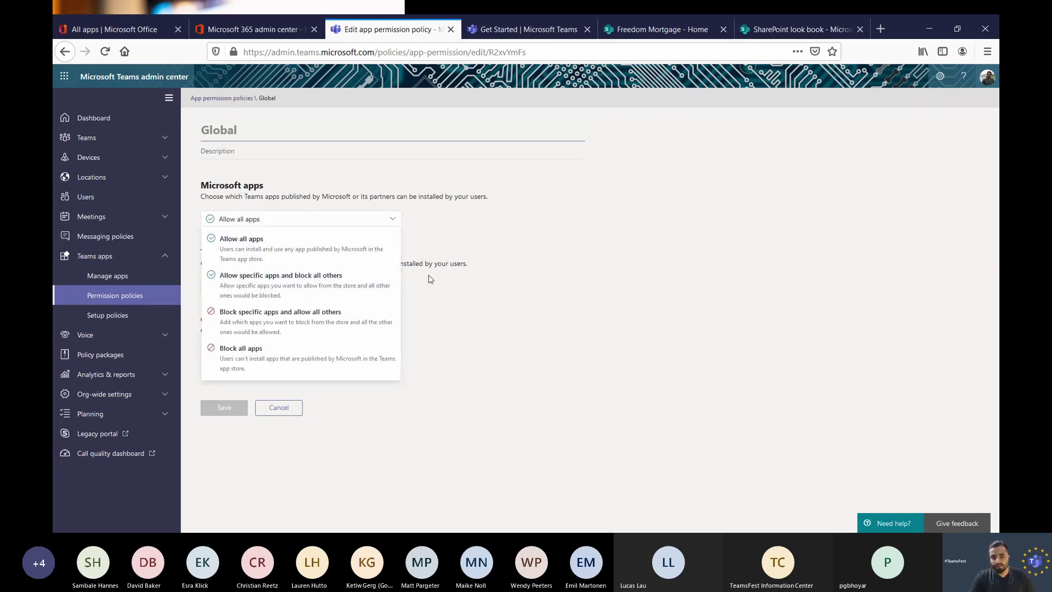
{"action": "left_click", "coordinate": [546, 301]}
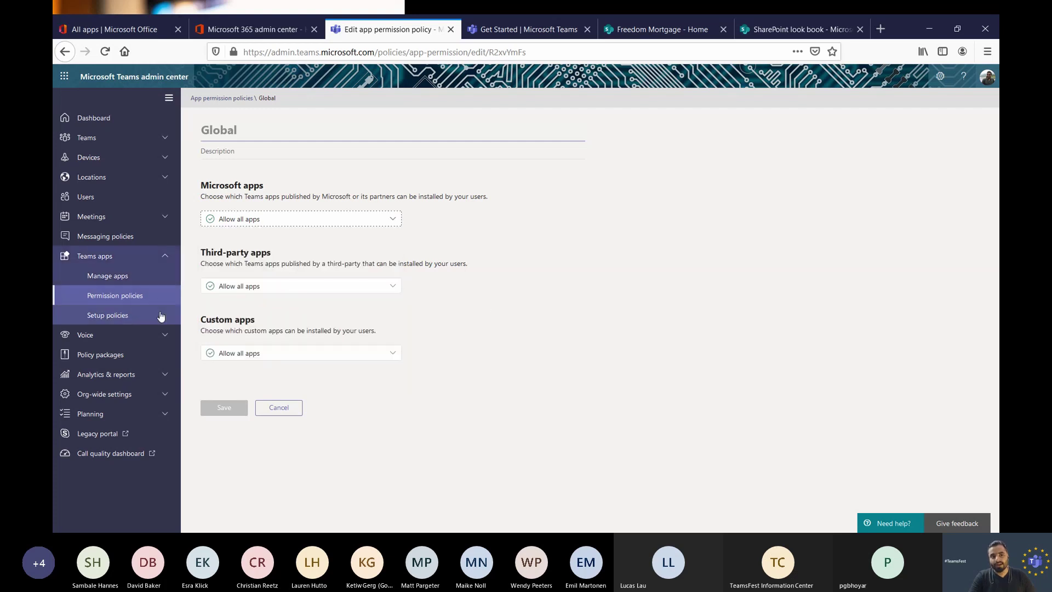
Open the Global (Org-wide default) app setup policy and review its installed and pinned apps
{"action": "left_click", "coordinate": [107, 315]}
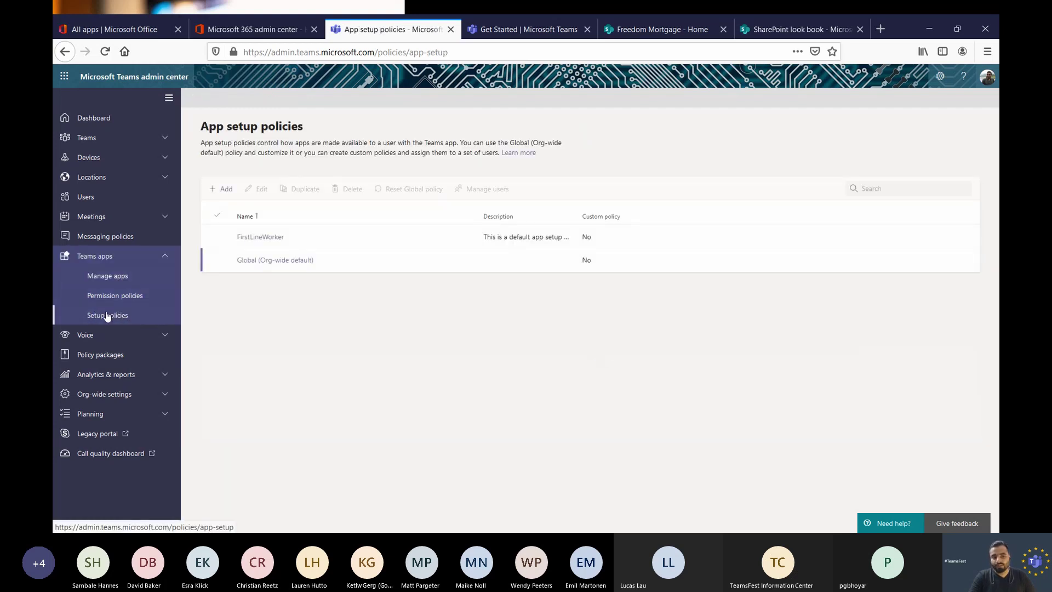
{"action": "left_click", "coordinate": [258, 261]}
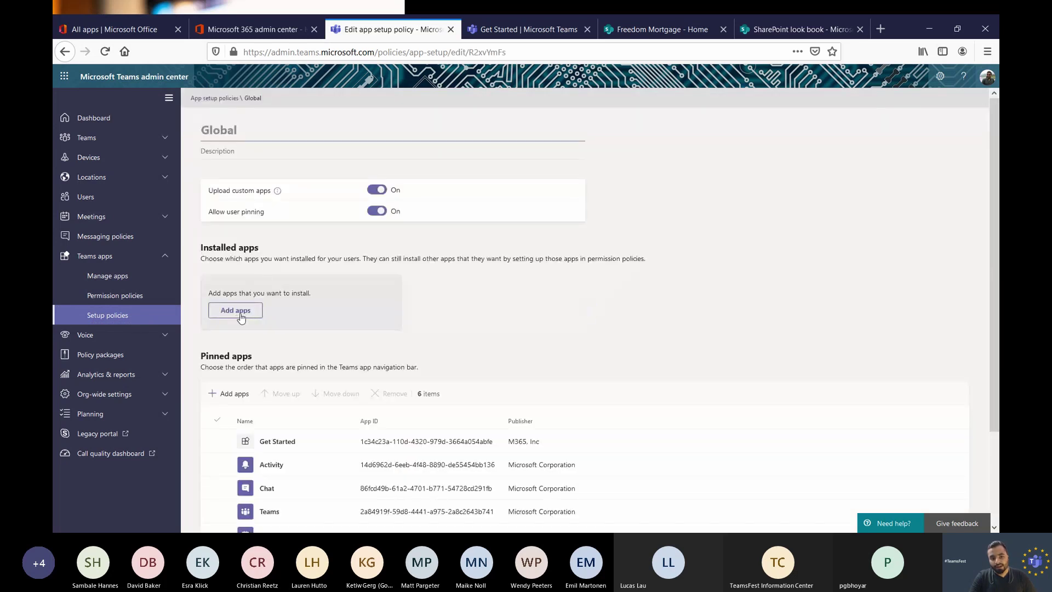
{"action": "scroll", "coordinate": [240, 318], "scroll_direction": "down", "scroll_amount": 3}
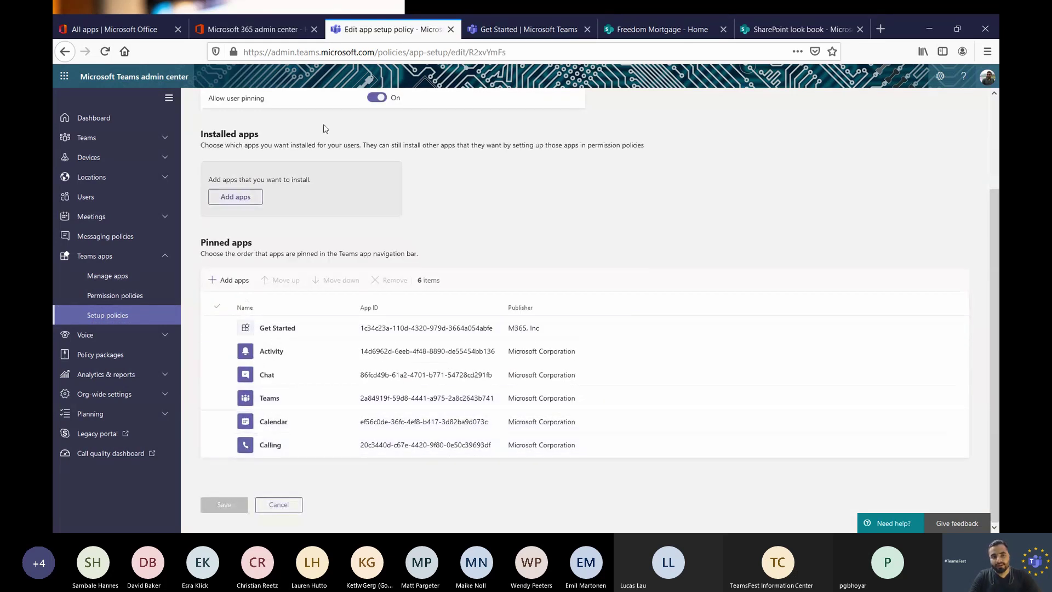
Reload Microsoft Teams in the browser and open the Get Started app pinned above Activity
{"action": "left_click", "coordinate": [520, 29]}
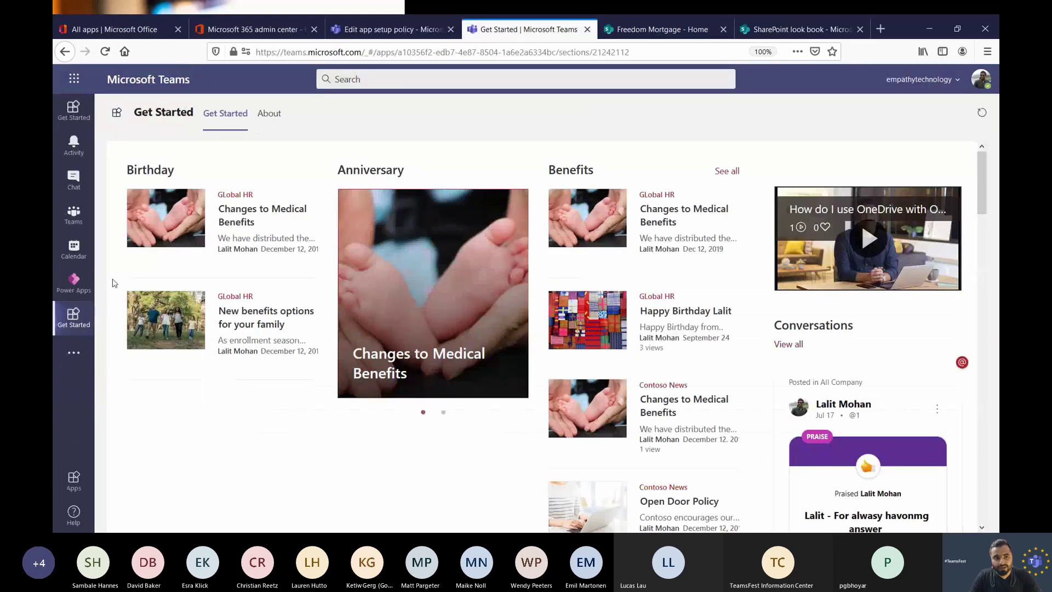
{"action": "left_click", "coordinate": [106, 52]}
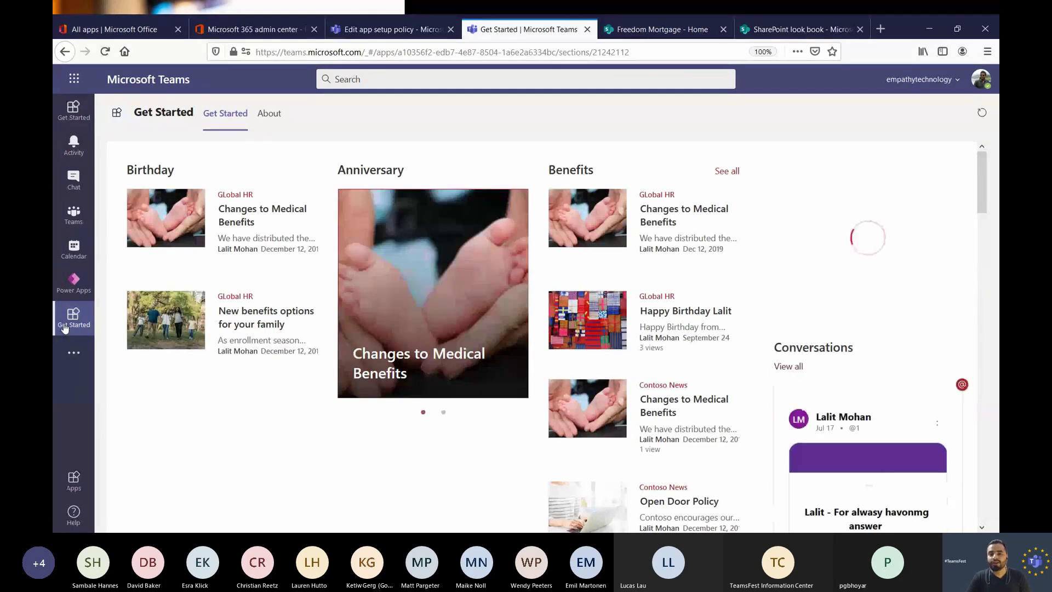
{"action": "left_click", "coordinate": [71, 115]}
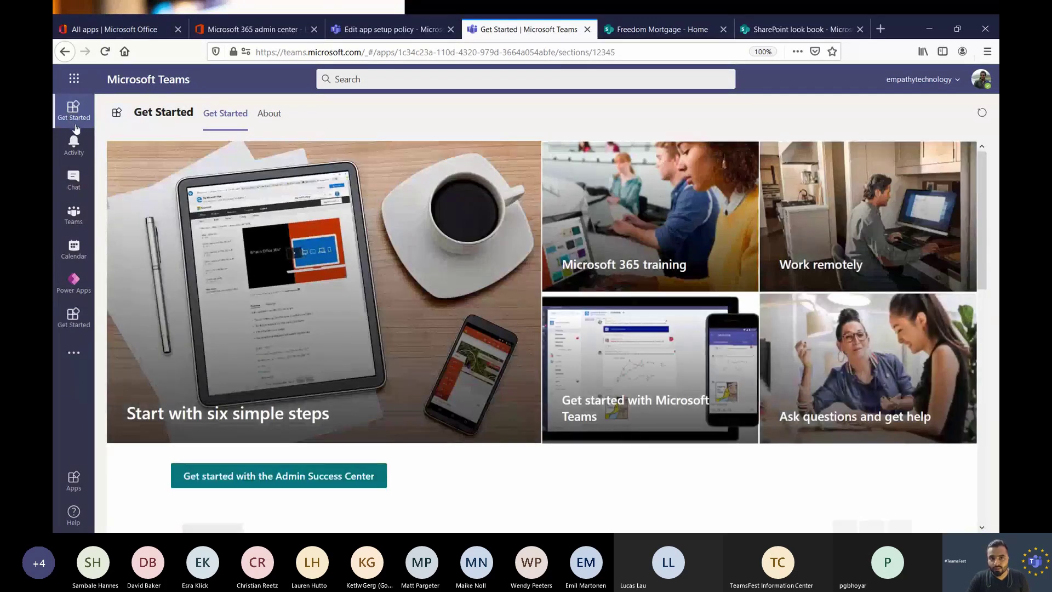
In the Teams admin center, add Company Intranet to the setup policy's pinned apps, searching under the Global app permission policy
{"action": "left_click", "coordinate": [392, 29]}
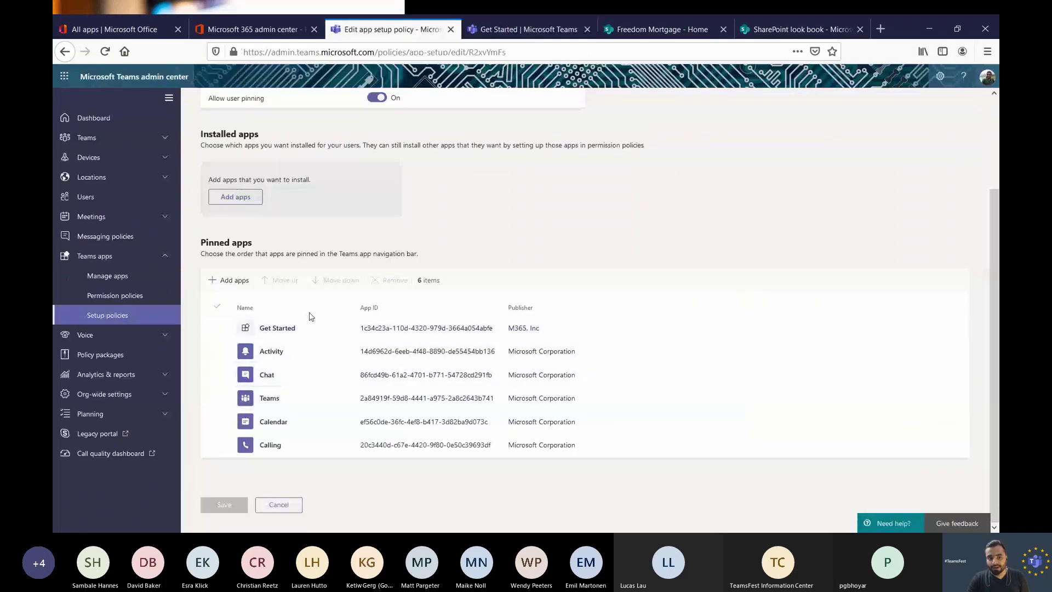
{"action": "left_click", "coordinate": [233, 281]}
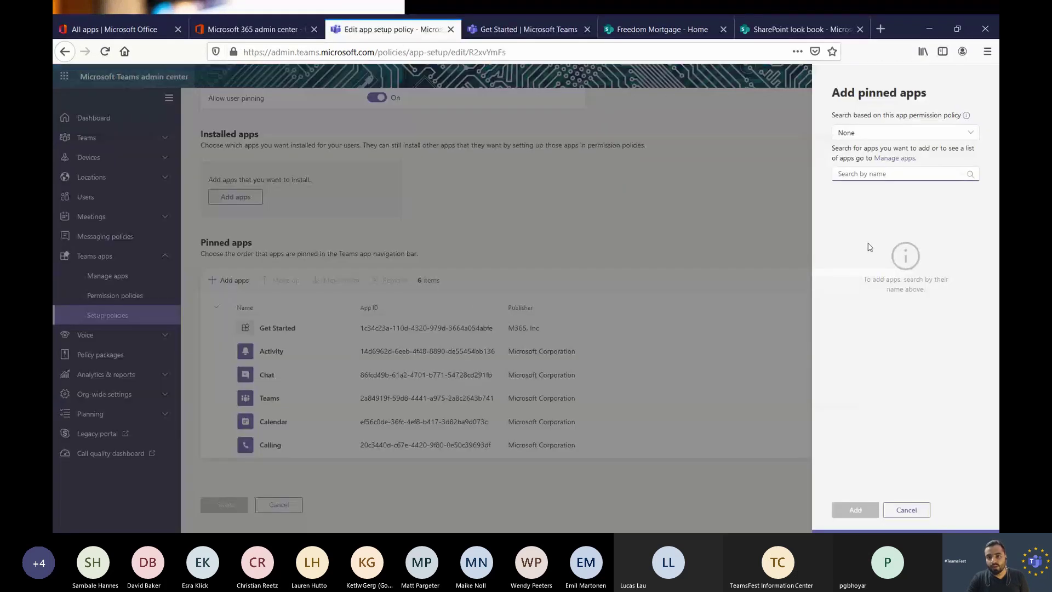
{"action": "left_click", "coordinate": [858, 132]}
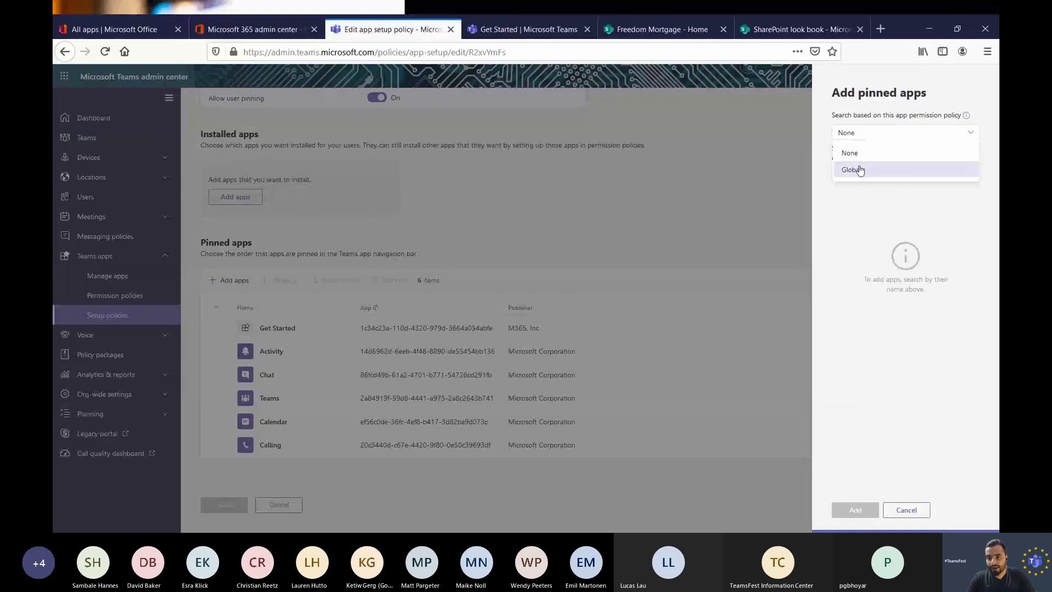
{"action": "left_click", "coordinate": [859, 167]}
{"action": "type", "text": "g"}
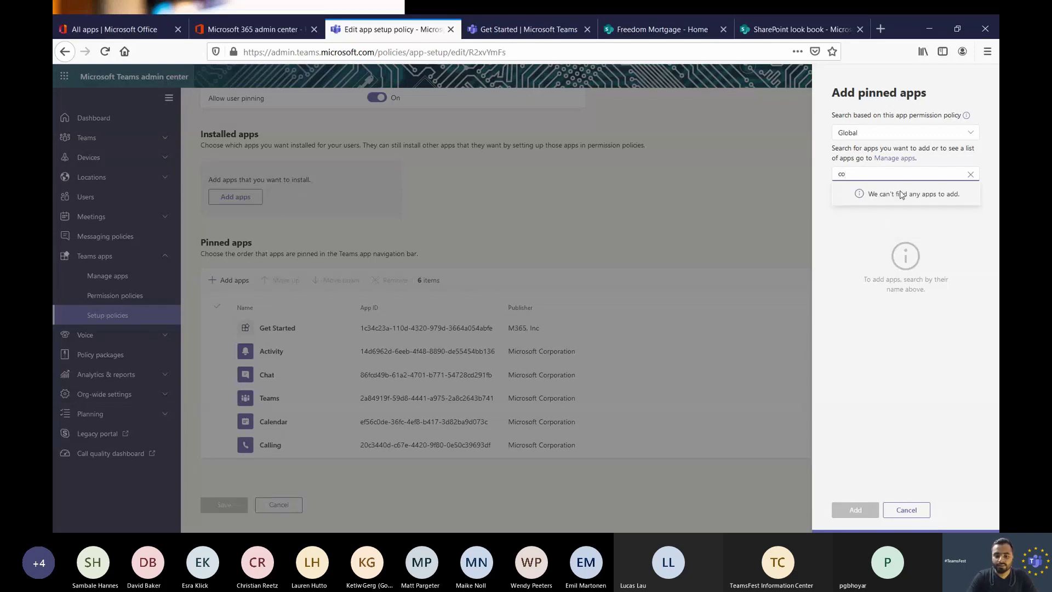
{"action": "type", "text": "mpa"}
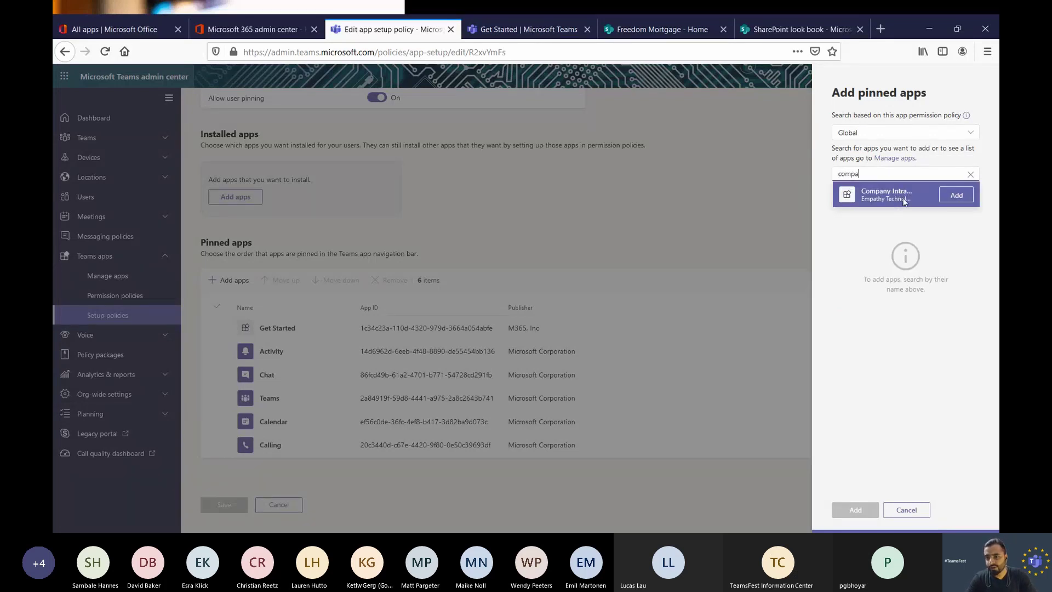
{"action": "left_click", "coordinate": [958, 196]}
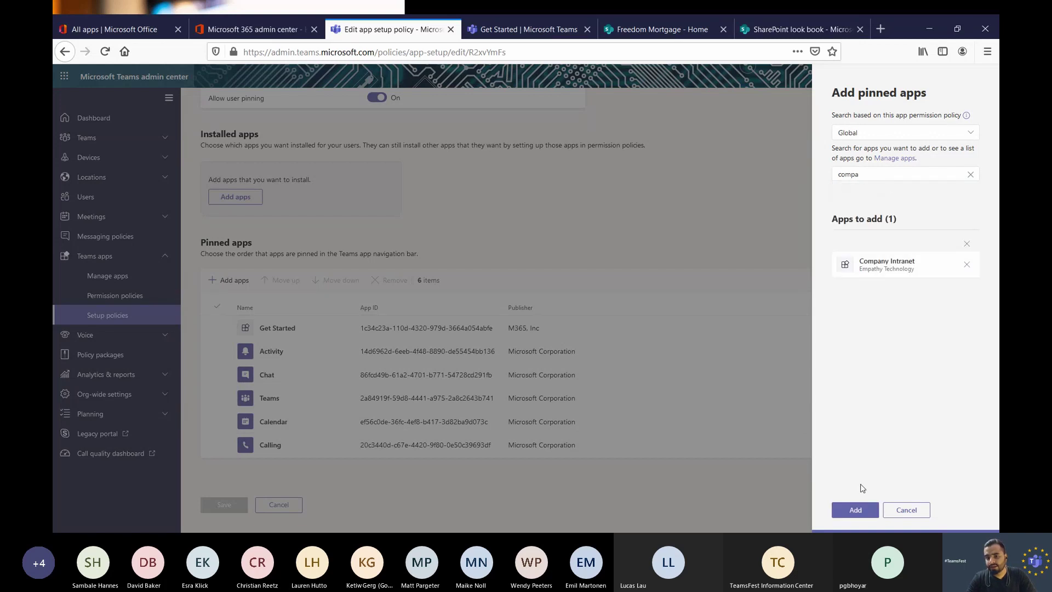
{"action": "left_click", "coordinate": [855, 509]}
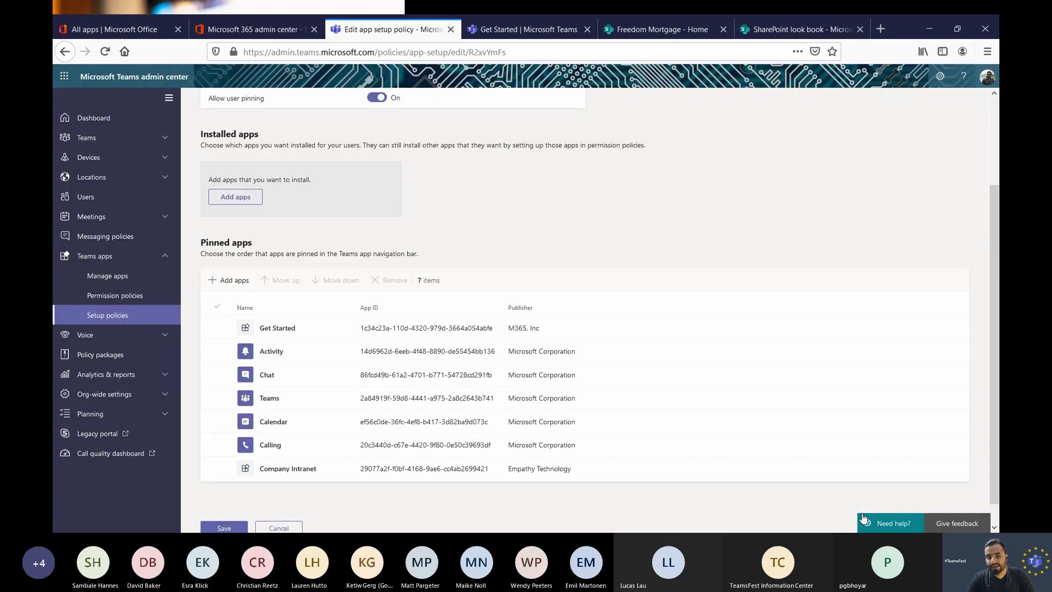
Move Company Intranet up the pinned apps order to directly below Get Started, and save the setup policy
{"action": "left_click", "coordinate": [217, 469]}
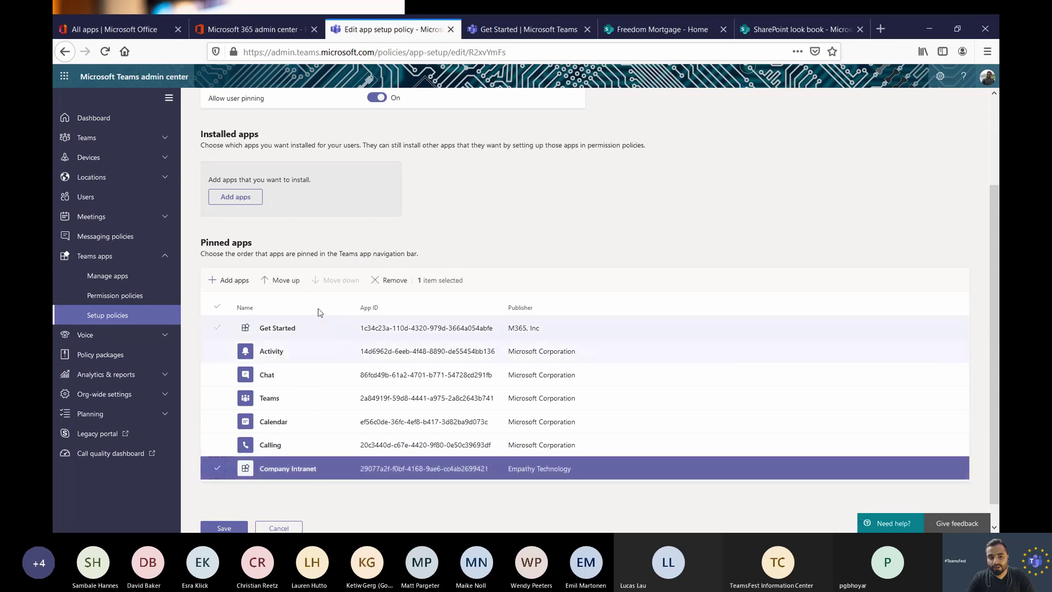
{"action": "left_click", "coordinate": [278, 281]}
{"action": "left_click", "coordinate": [279, 281]}
{"action": "left_click", "coordinate": [278, 281]}
{"action": "left_click", "coordinate": [278, 280]}
{"action": "left_click", "coordinate": [279, 280]}
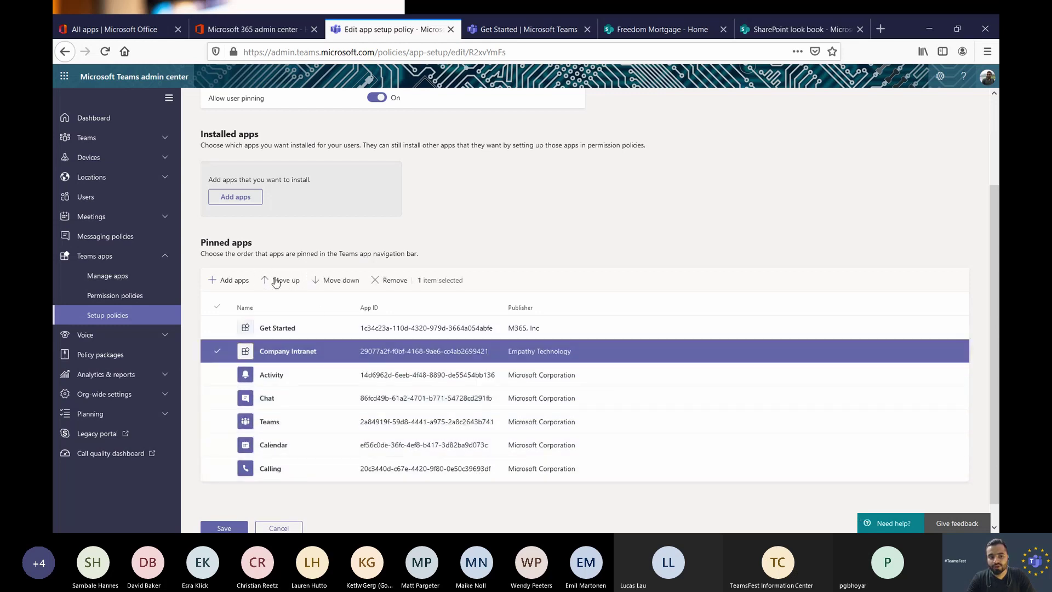
{"action": "left_click", "coordinate": [226, 529]}
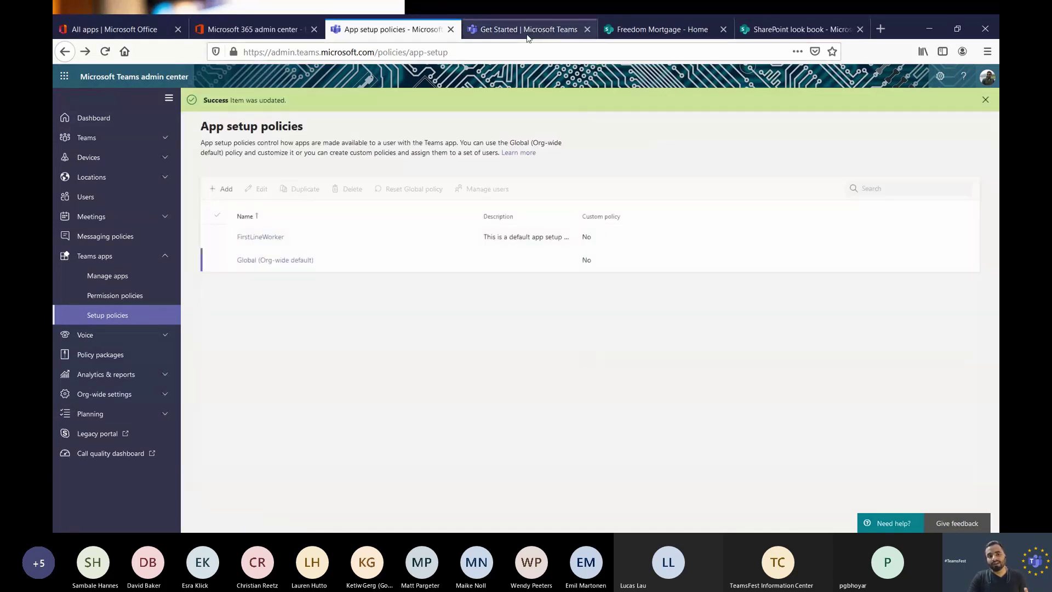
Reload Microsoft Teams before and after rechecking the pinned apps in the Global (Org-wide default) setup policy, looking for Company Intranet in the navigation
{"action": "left_click", "coordinate": [527, 31]}
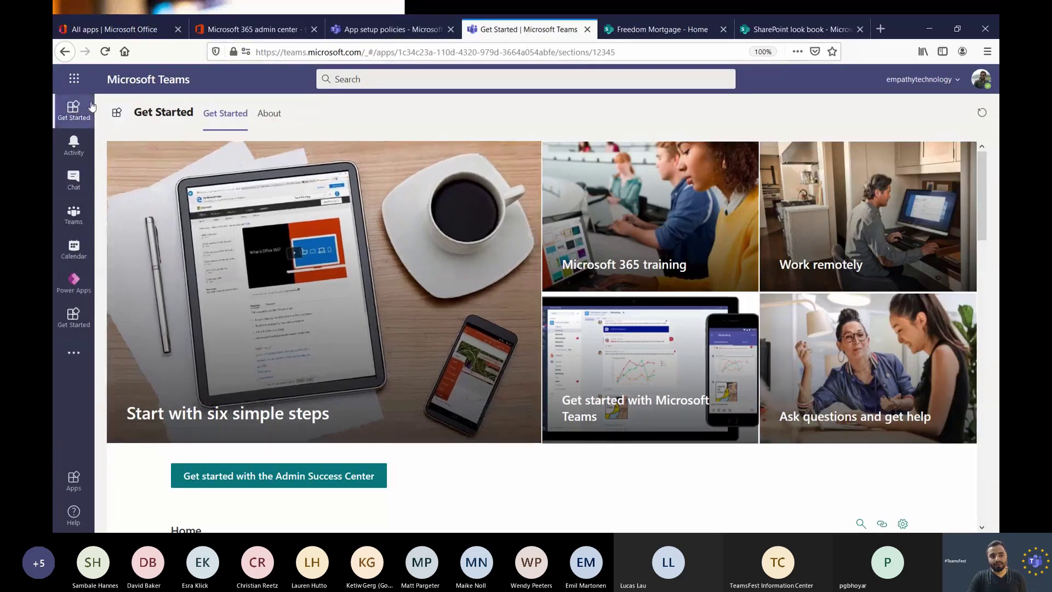
{"action": "left_click", "coordinate": [106, 52]}
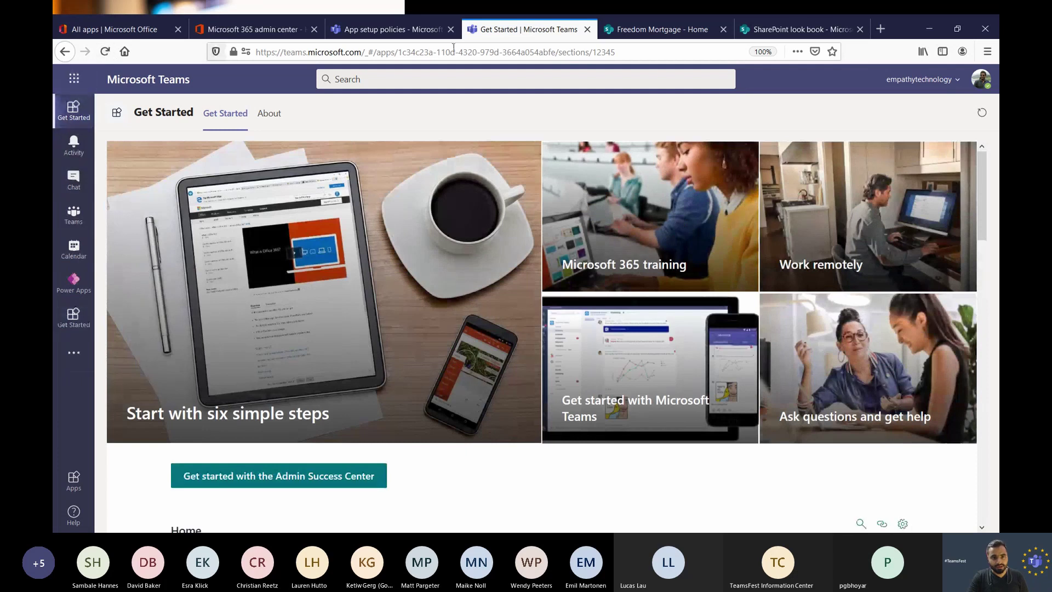
{"action": "left_click", "coordinate": [390, 29]}
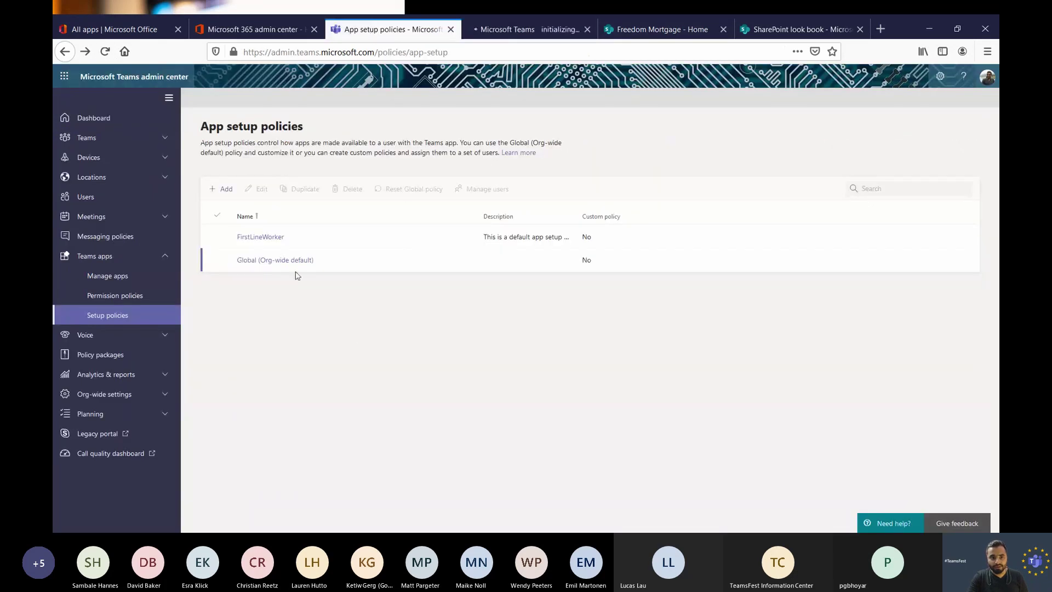
{"action": "left_click", "coordinate": [277, 261]}
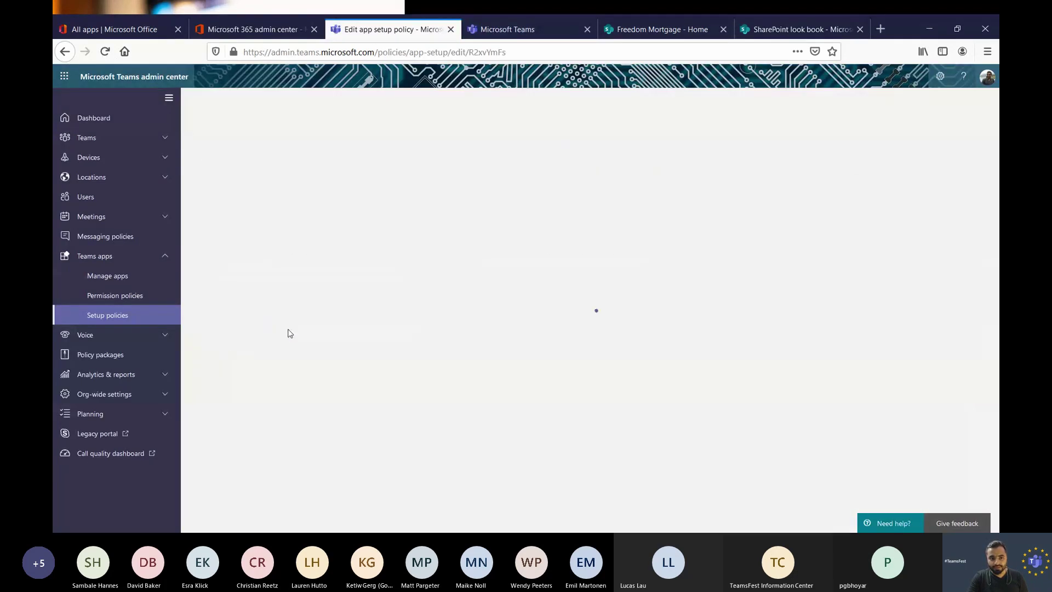
{"action": "scroll", "coordinate": [321, 340], "scroll_direction": "down", "scroll_amount": 3}
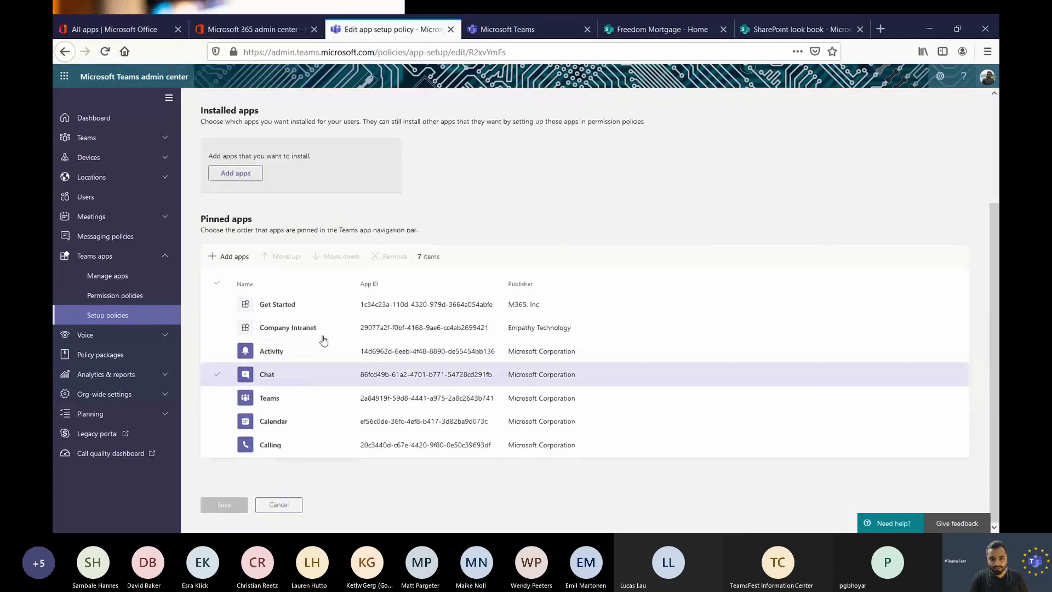
{"action": "left_click", "coordinate": [508, 29]}
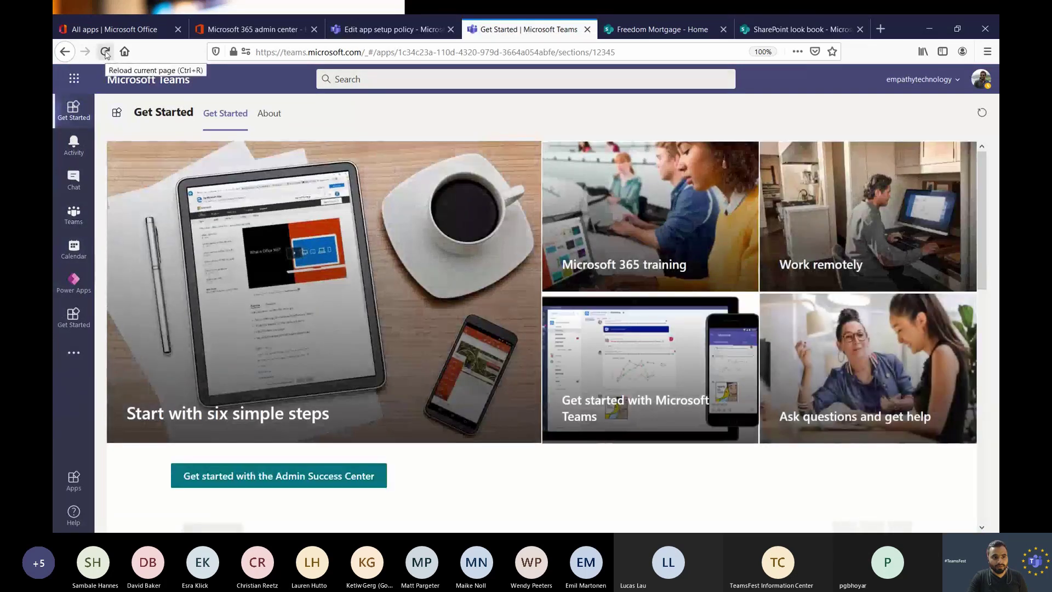
{"action": "left_click", "coordinate": [105, 52]}
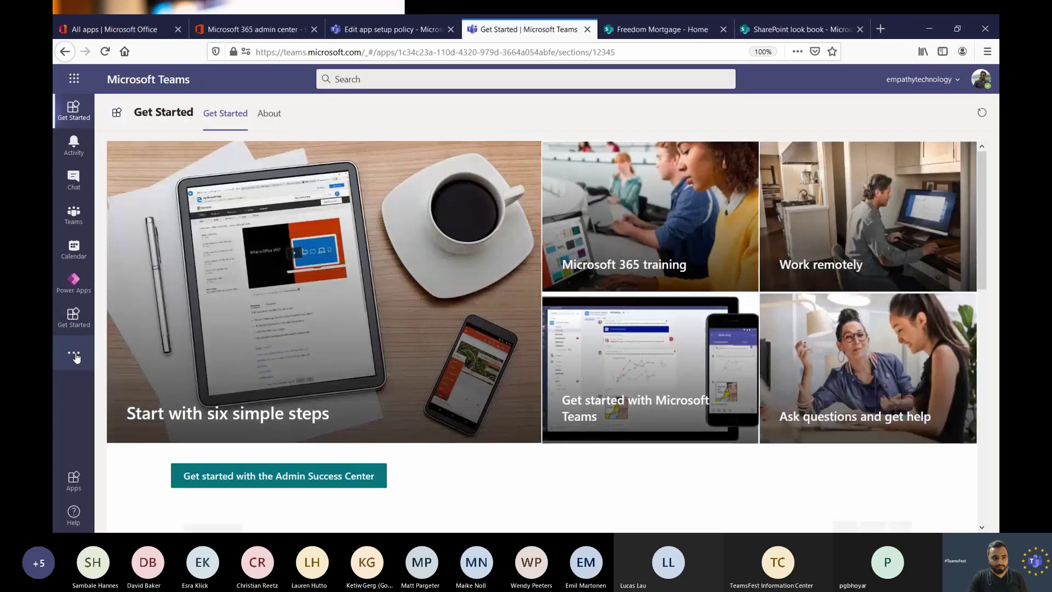
Open the Company Intranet app from the added apps in Teams and reload the page
{"action": "left_click", "coordinate": [76, 357]}
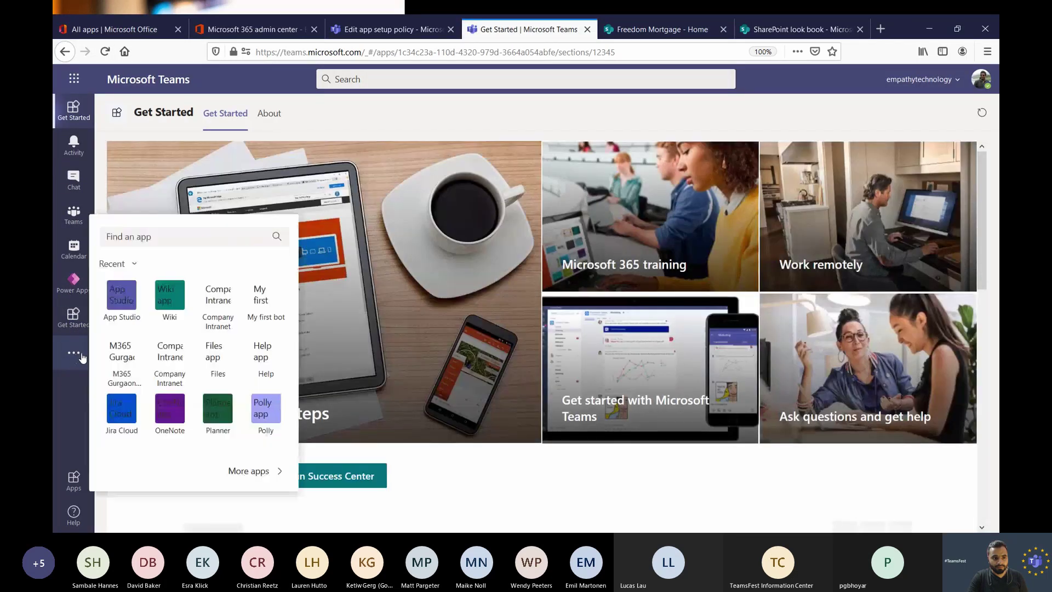
{"action": "left_click", "coordinate": [225, 314]}
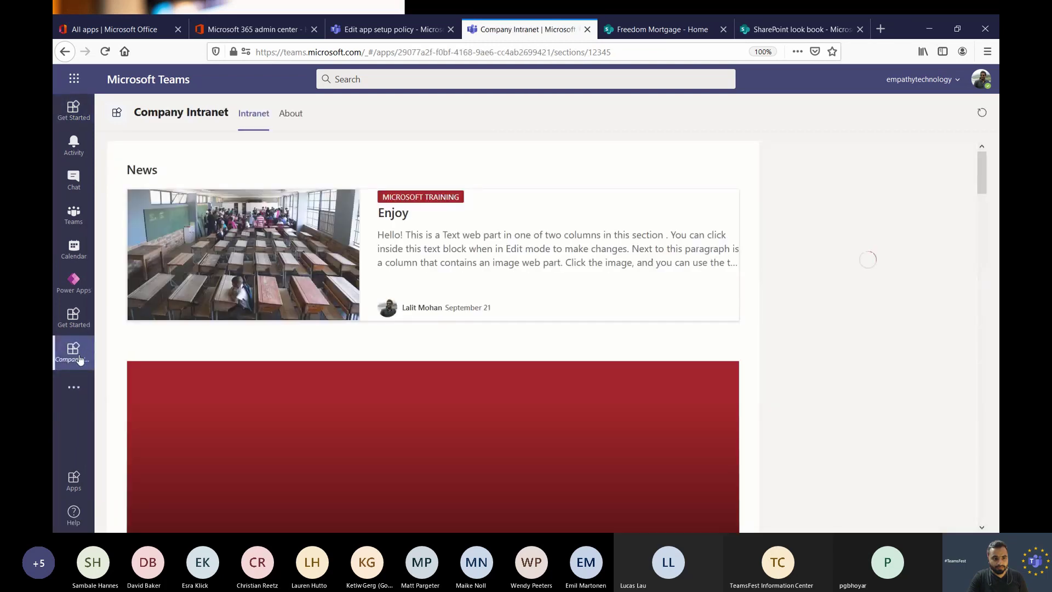
{"action": "left_click", "coordinate": [105, 52]}
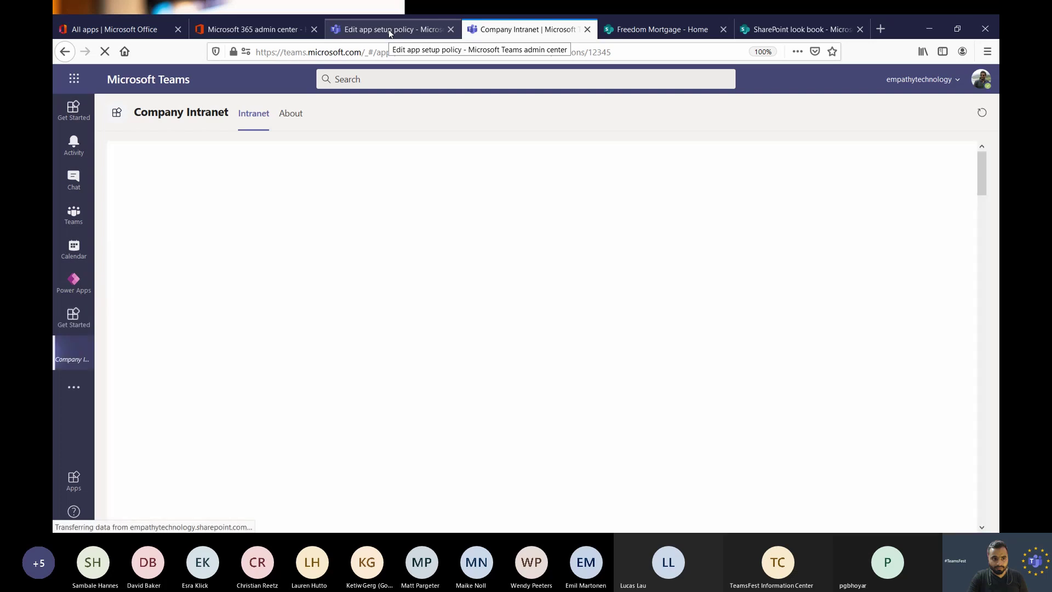
In the Teams admin center's app setup policy, move Company Intranet above Get Started in the pinned apps and save the policy
{"action": "left_click", "coordinate": [389, 29]}
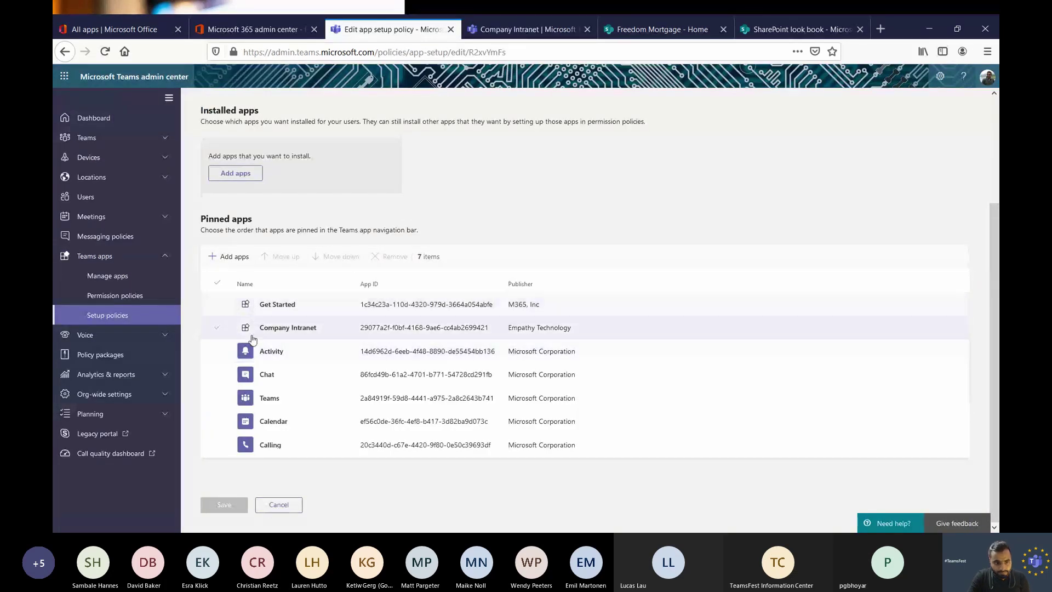
{"action": "left_click", "coordinate": [218, 327]}
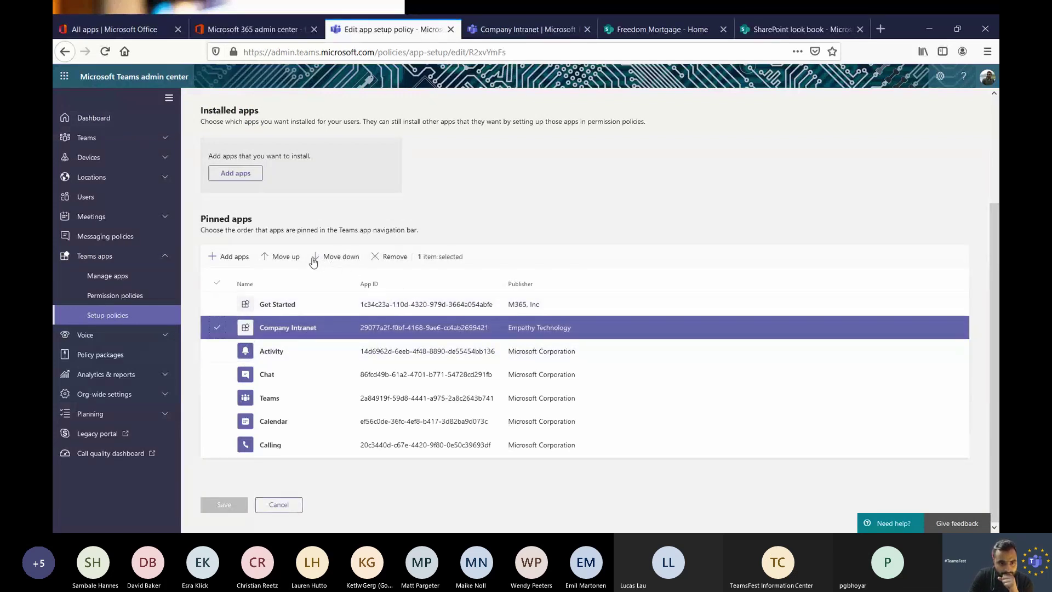
{"action": "left_click", "coordinate": [282, 257]}
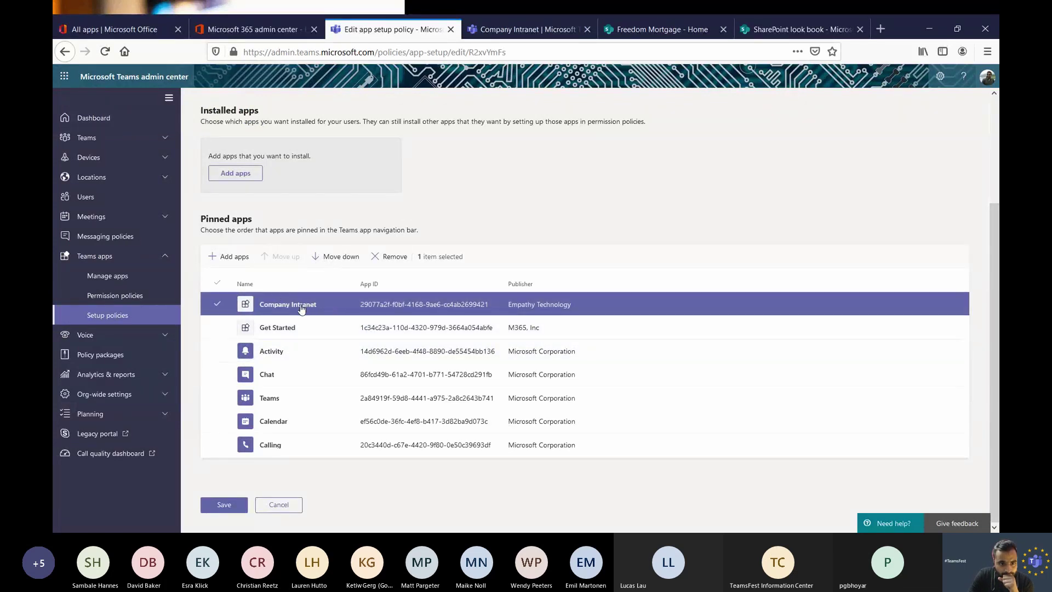
{"action": "left_click", "coordinate": [222, 504]}
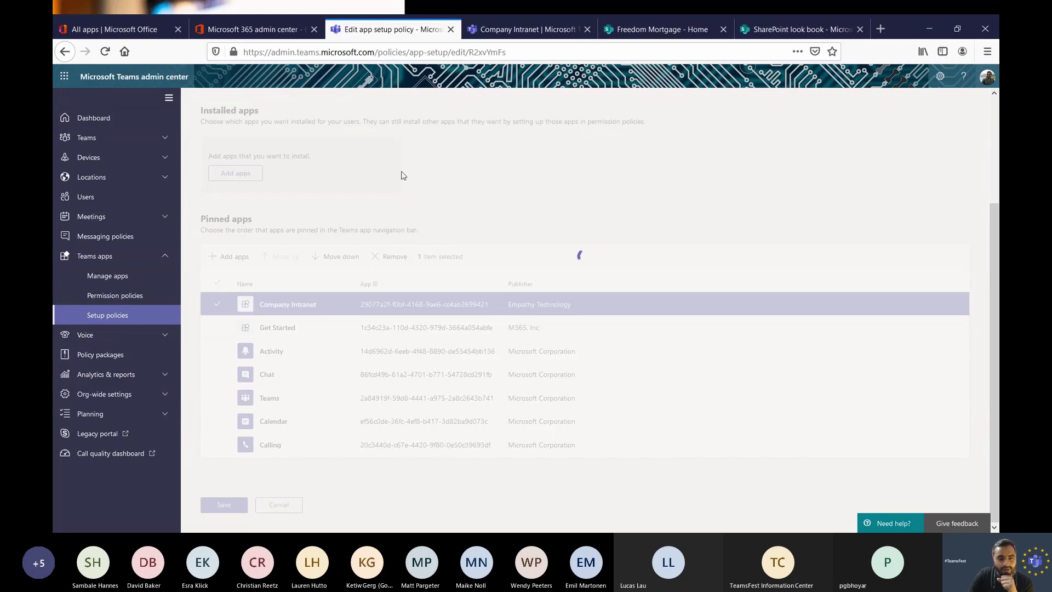
Return to the Company Intranet page in Teams, reload it, and switch to the Power Virtual Agents slide
{"action": "left_click", "coordinate": [510, 28]}
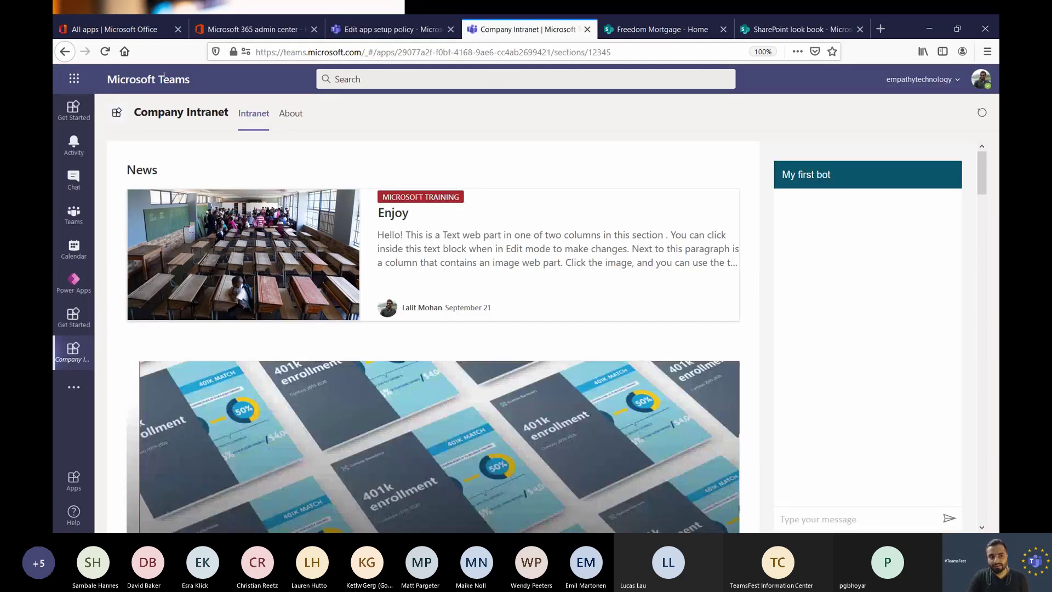
{"action": "left_click", "coordinate": [105, 53]}
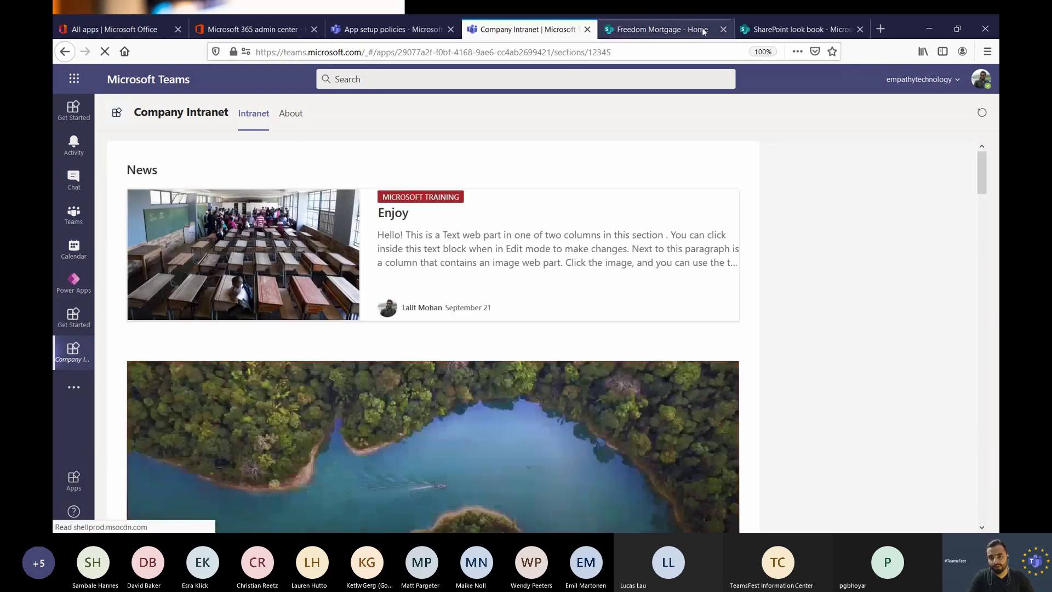
{"action": "key", "text": "alt+Tab"}
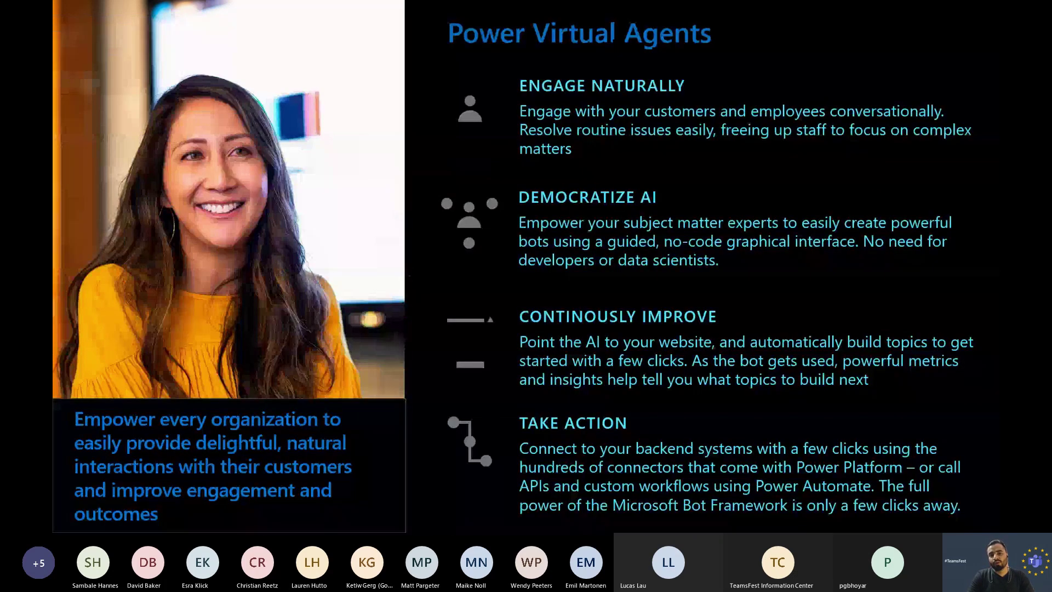
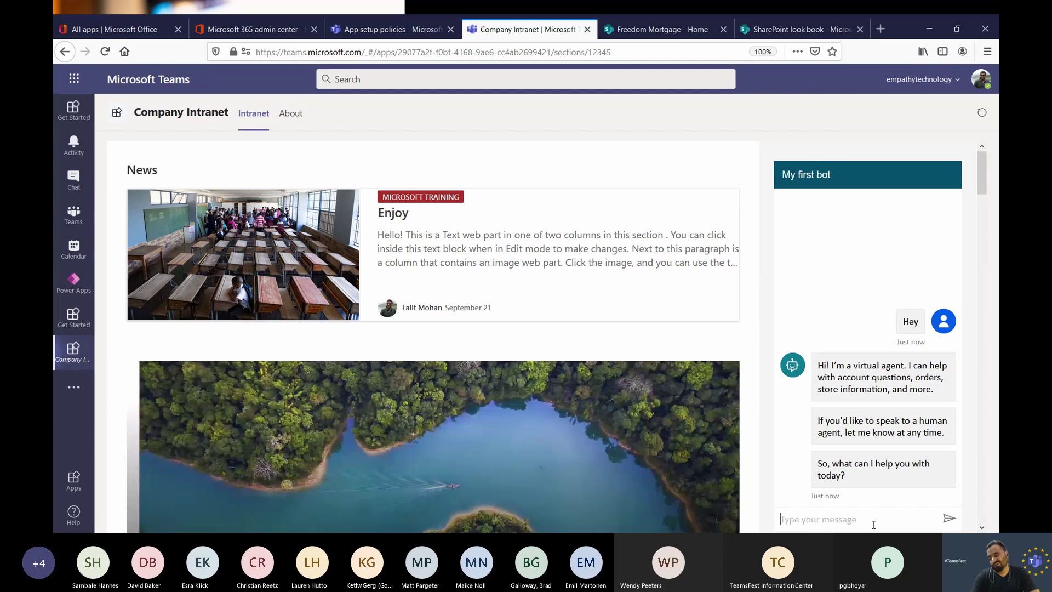
Ask My first bot about "Allegion", choose the corporate headquarters question, accept the answer, rate it Excellent, and decline further help
{"action": "type", "text": "Allegion"}
{"action": "key", "text": "Return"}
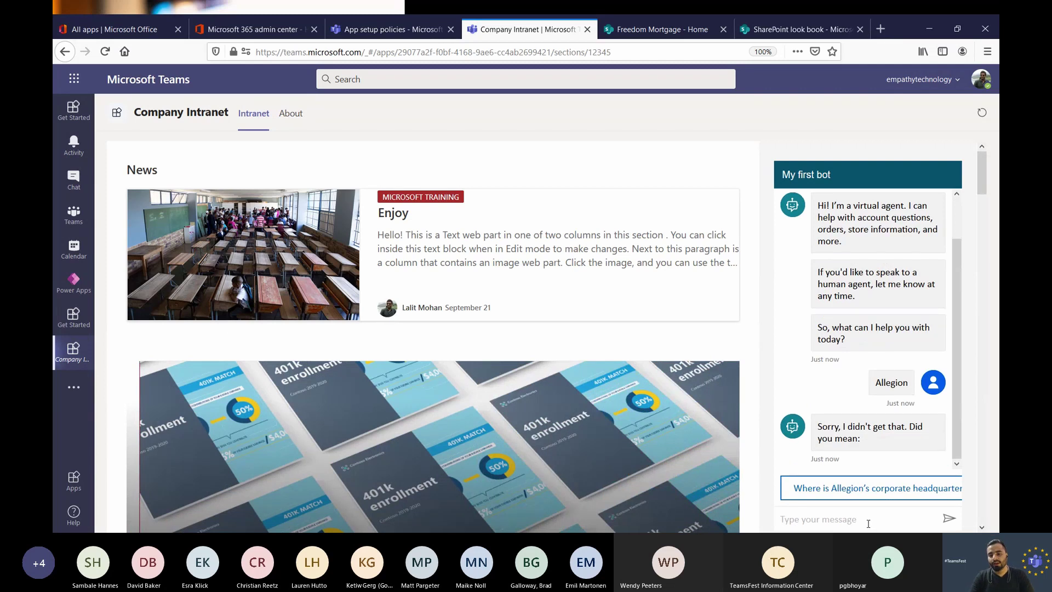
{"action": "left_click", "coordinate": [864, 491]}
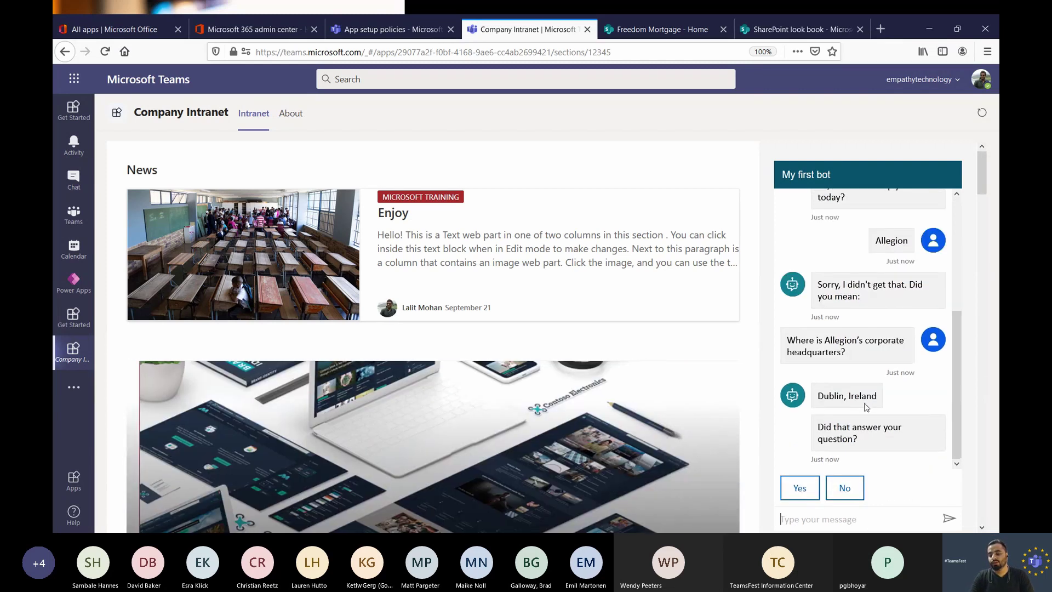
{"action": "left_click", "coordinate": [810, 495]}
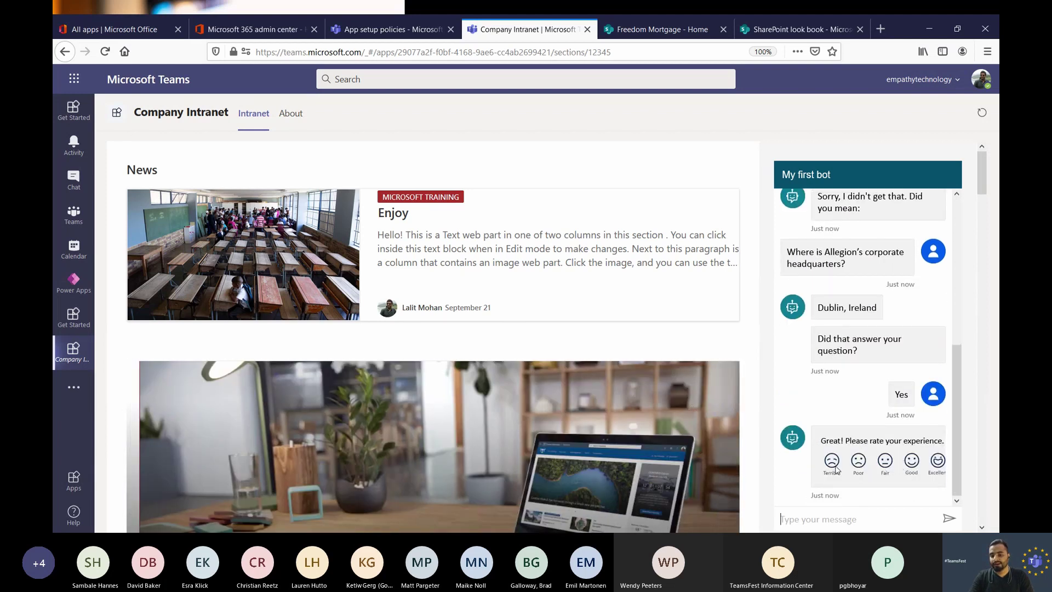
{"action": "left_click", "coordinate": [938, 462]}
{"action": "left_click", "coordinate": [876, 488]}
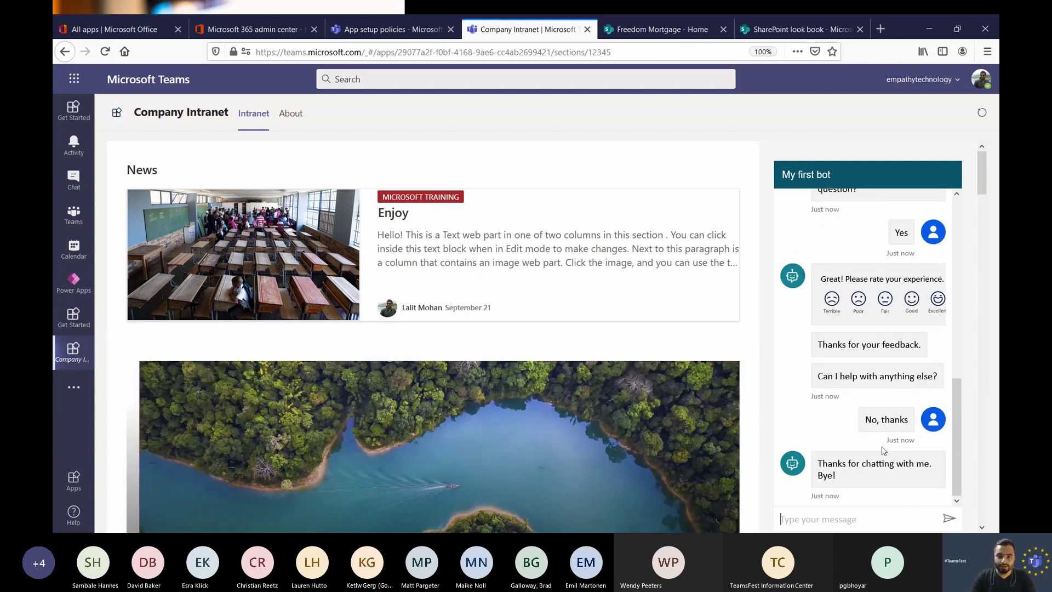
Switch to the Freedom Mortgage SharePoint site and go back to The Landing home page
{"action": "key", "text": "alt"}
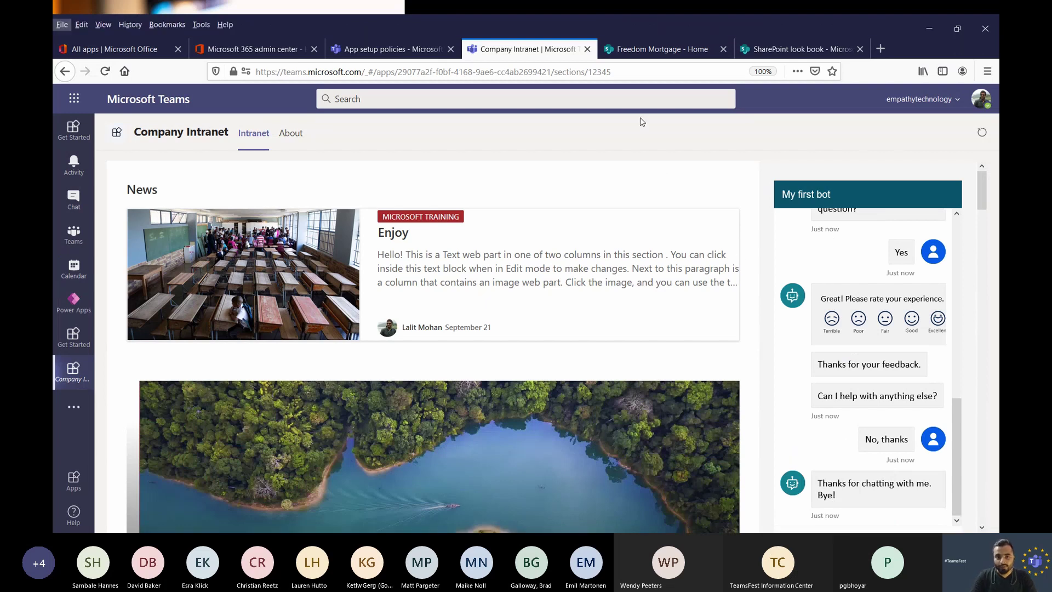
{"action": "left_click", "coordinate": [638, 49]}
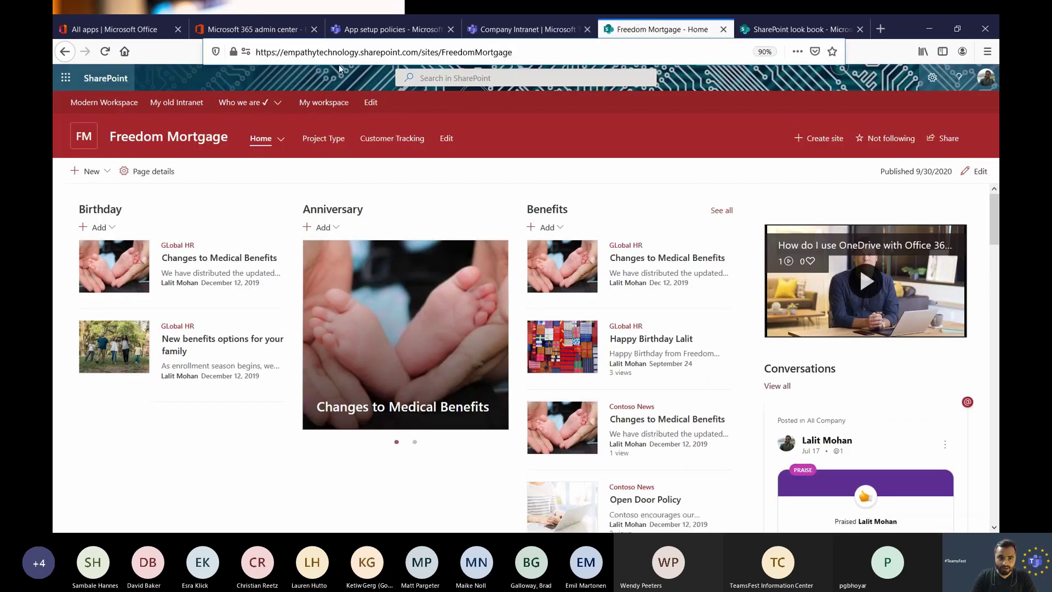
{"action": "left_click", "coordinate": [66, 56]}
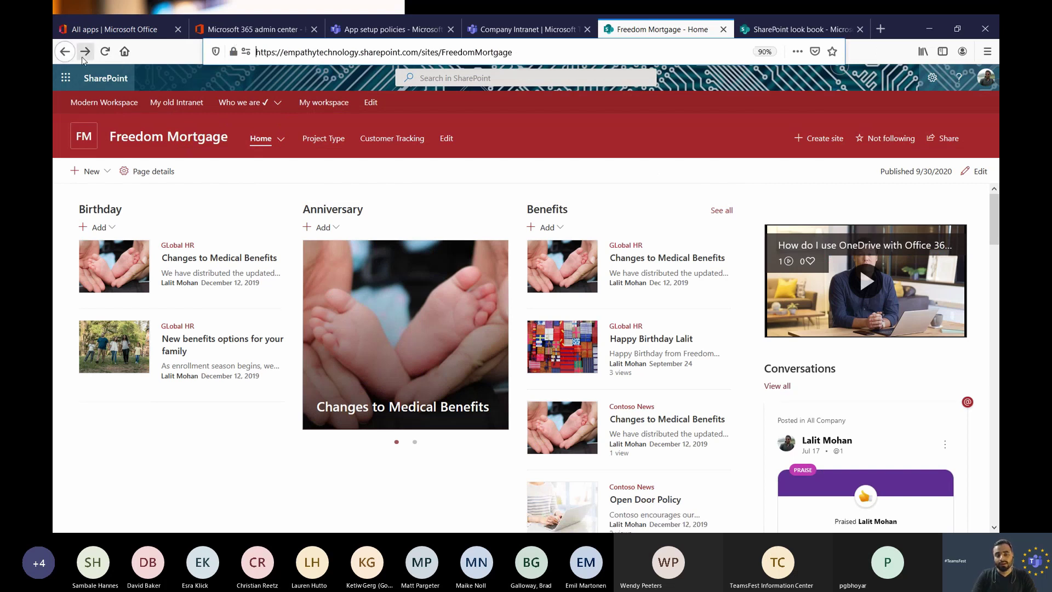
{"action": "left_click", "coordinate": [69, 60]}
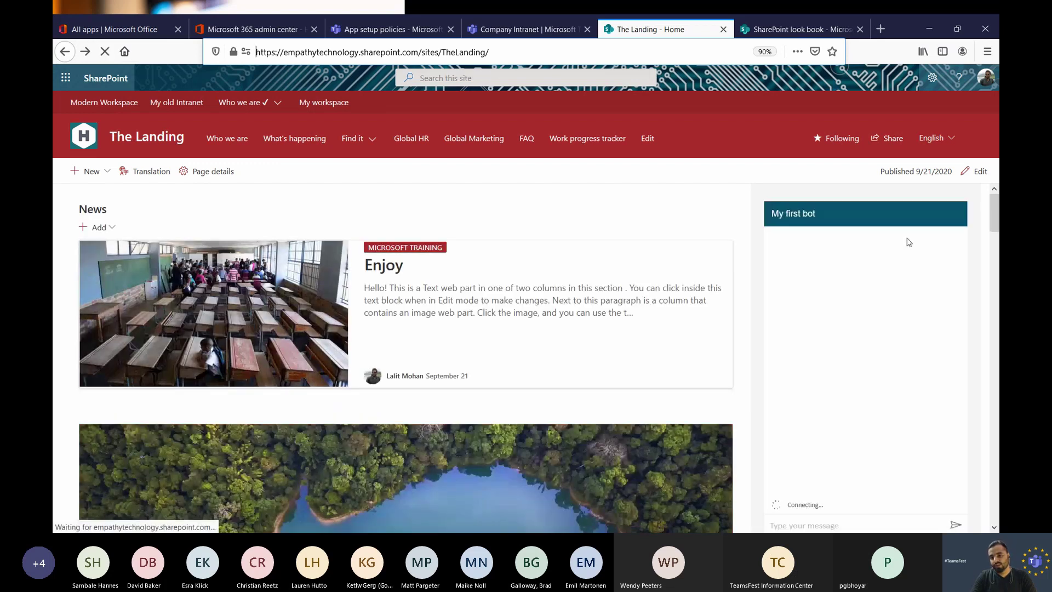
Put The Landing page in edit mode, open the bot's Embed web part settings, and highlight its iframe code before returning to the slide
{"action": "left_click", "coordinate": [971, 171]}
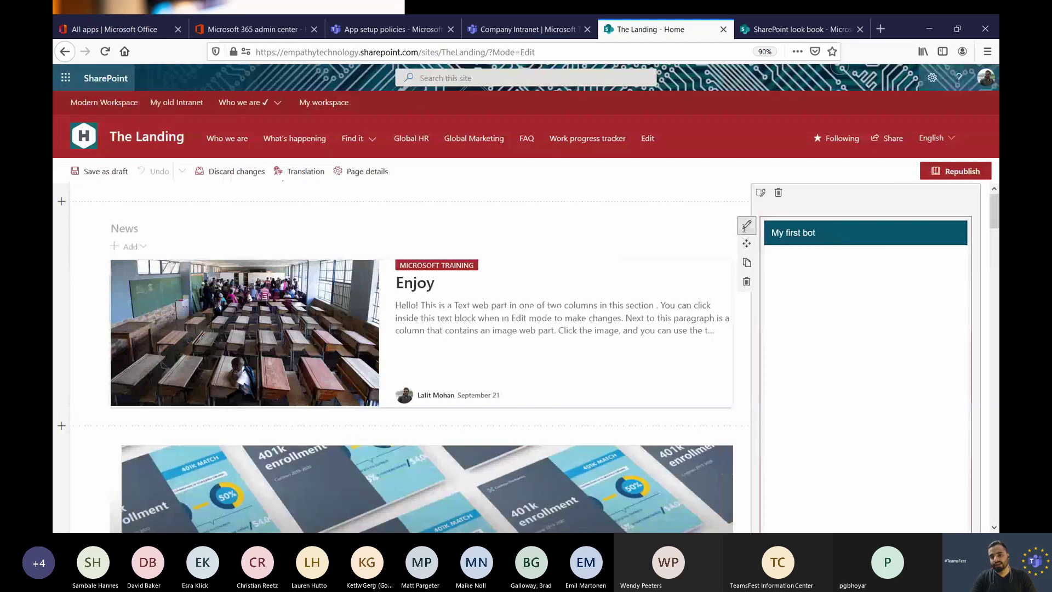
{"action": "left_click", "coordinate": [747, 224]}
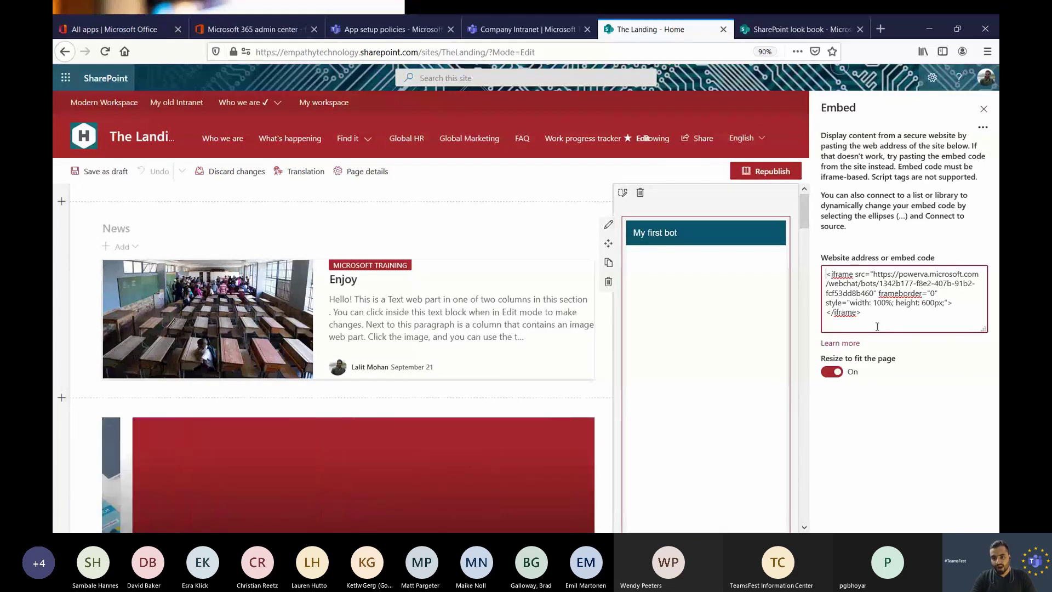
{"action": "left_click_drag", "start_coordinate": [876, 324], "coordinate": [819, 272]}
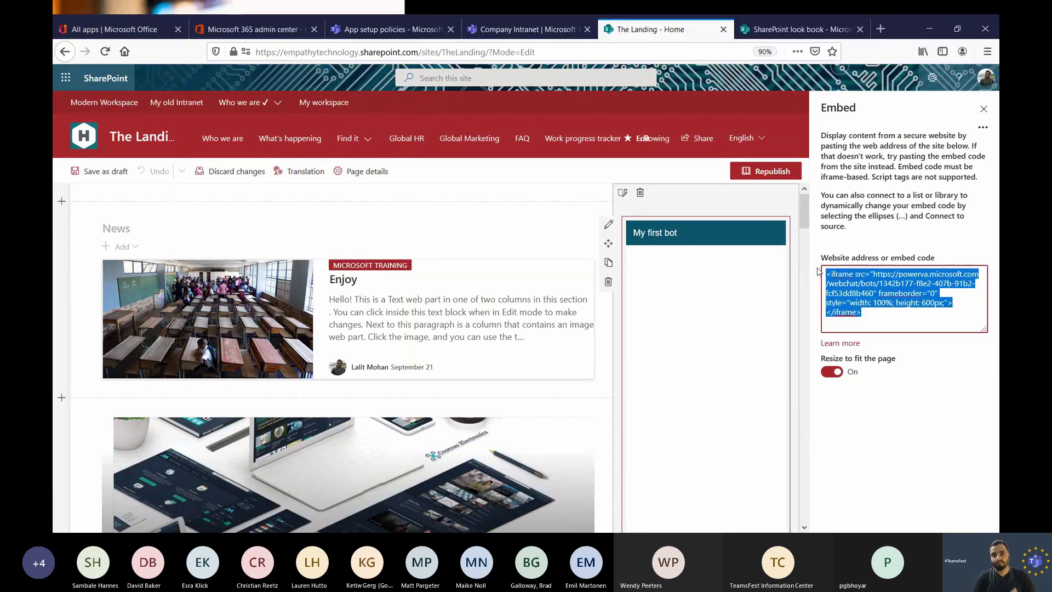
{"action": "key", "text": "alt+Tab"}
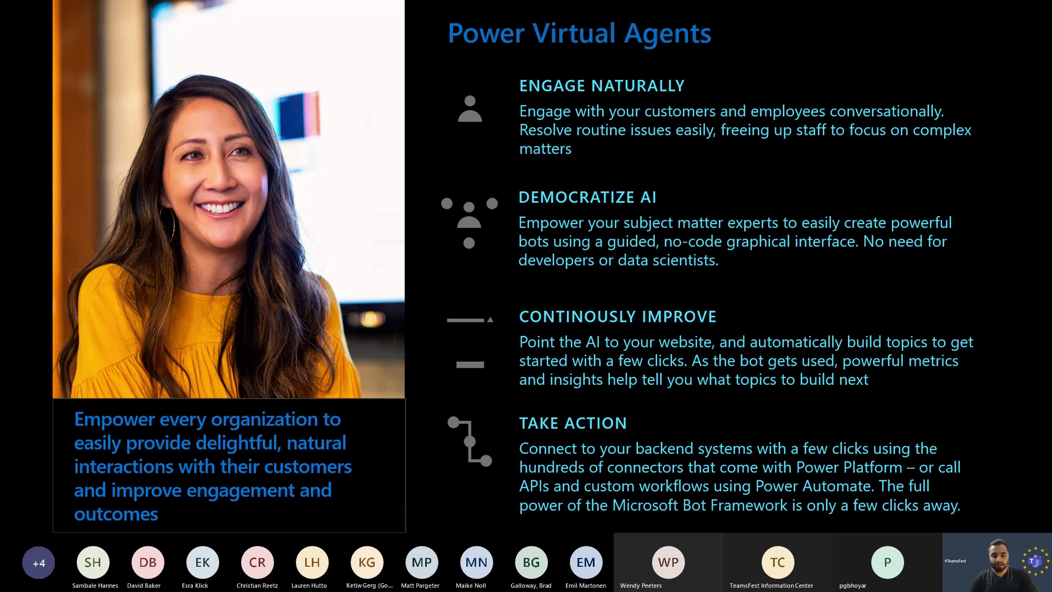
Switch back to Microsoft Teams in the browser and open the My first bot app from the added apps
{"action": "key", "text": "alt+Tab"}
{"action": "left_click", "coordinate": [372, 29]}
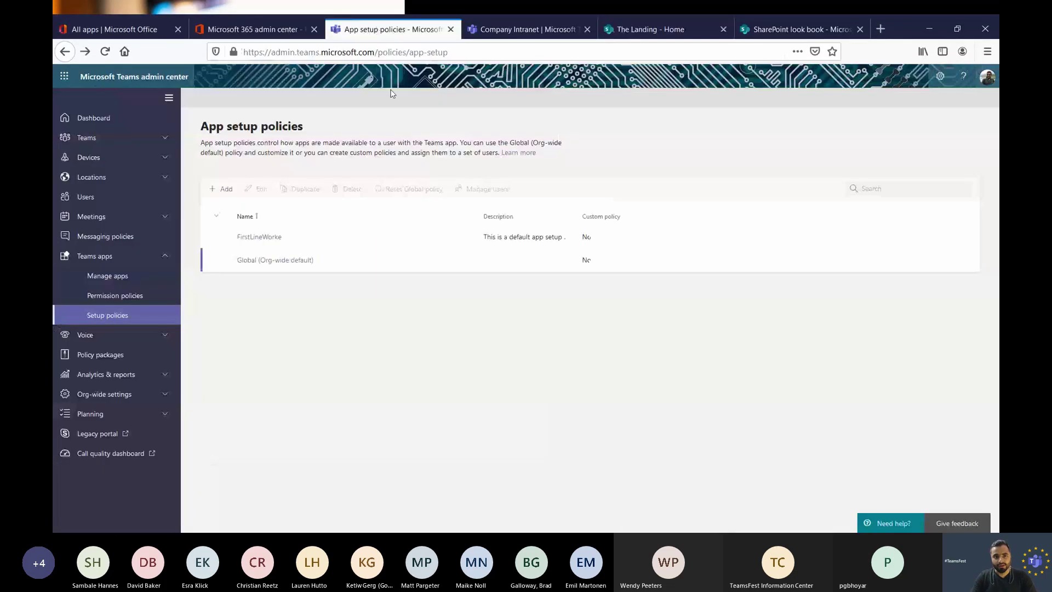
{"action": "left_click", "coordinate": [523, 29]}
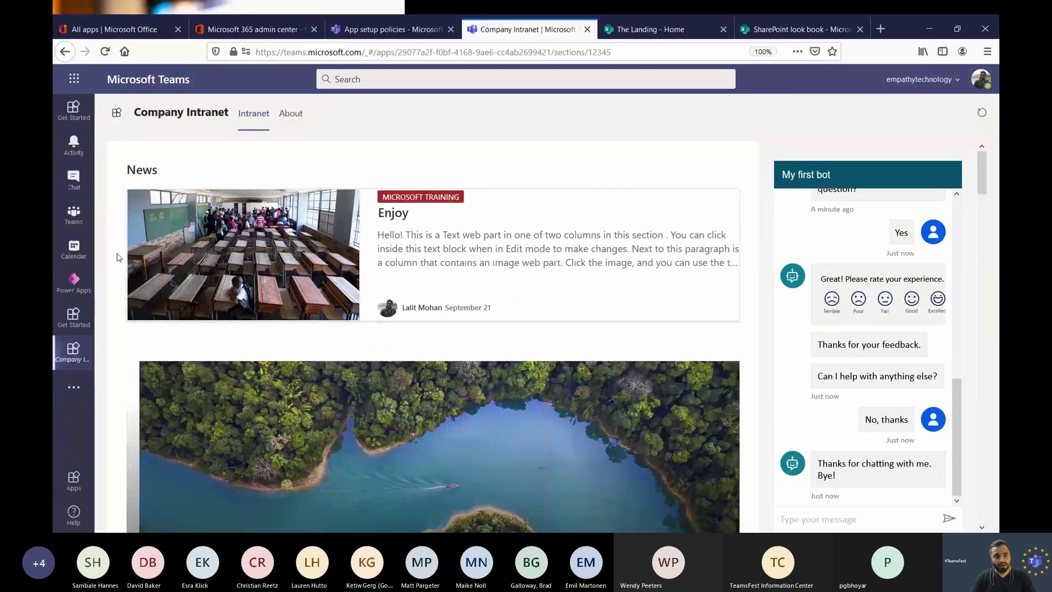
{"action": "left_click", "coordinate": [74, 387]}
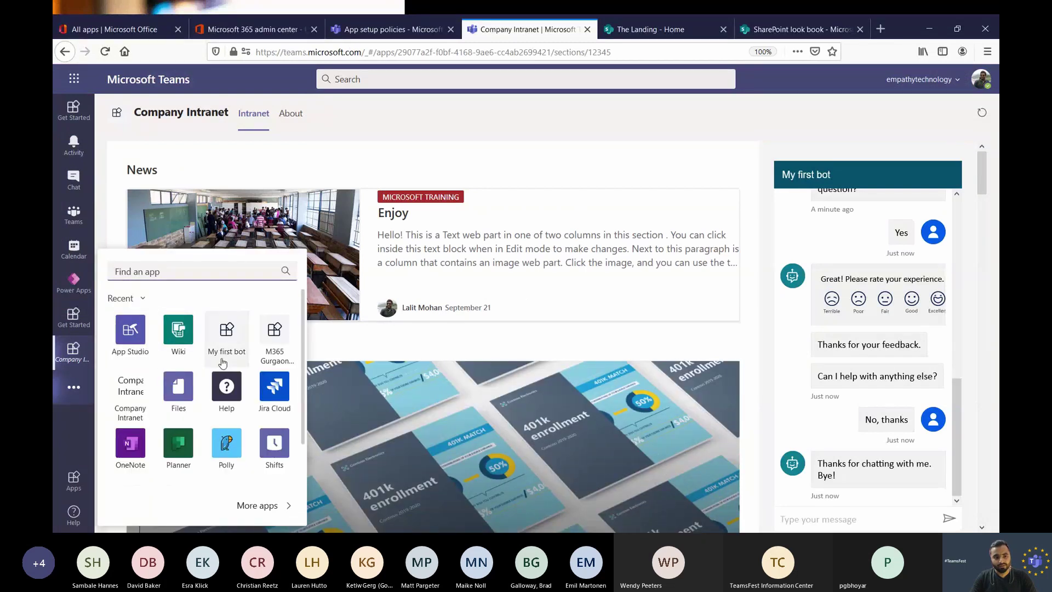
{"action": "left_click", "coordinate": [226, 339]}
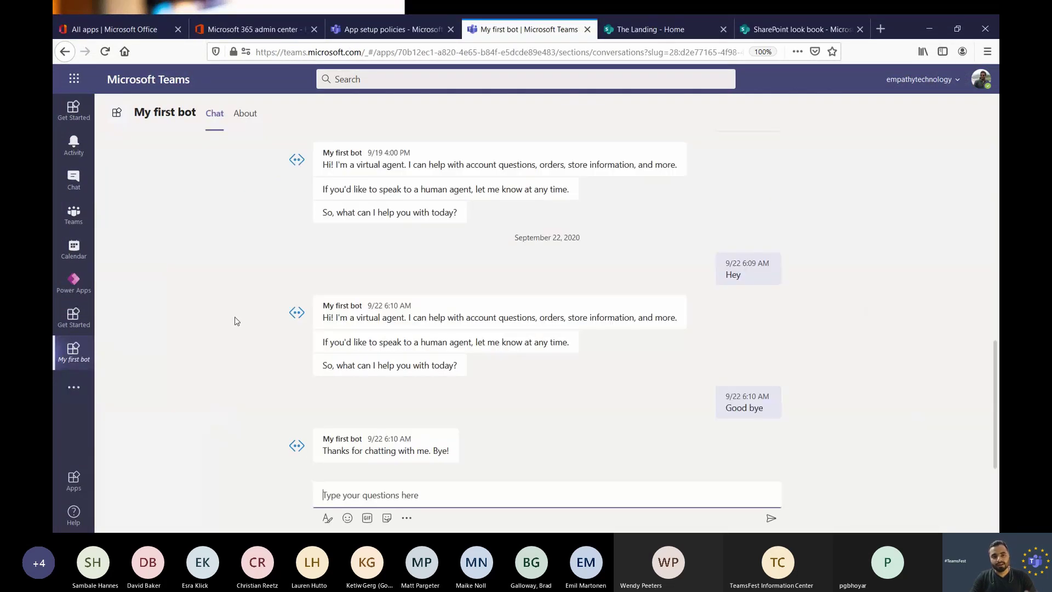
{"action": "right_click", "coordinate": [72, 361]}
{"action": "left_click", "coordinate": [131, 344]}
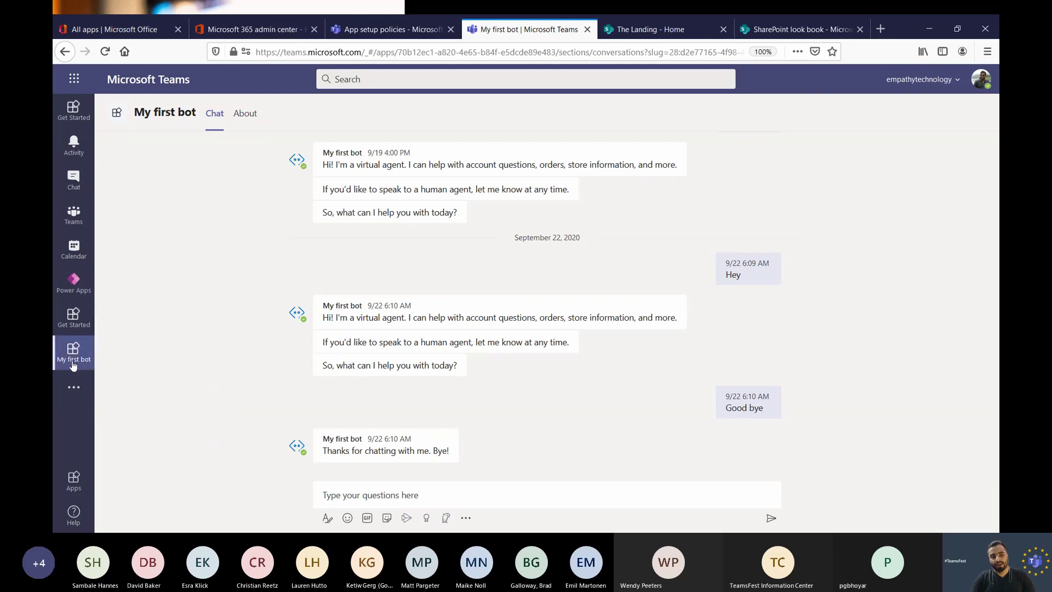
Send the message "Hey" in the My first bot chat
{"action": "left_click", "coordinate": [414, 495]}
{"action": "type", "text": "Hey"}
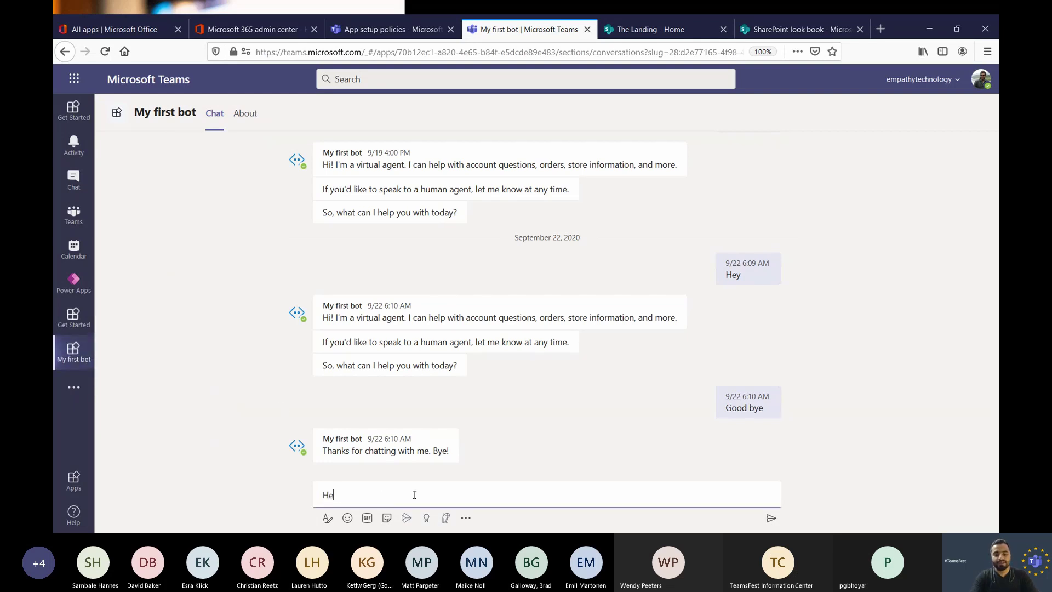
{"action": "key", "text": "Return"}
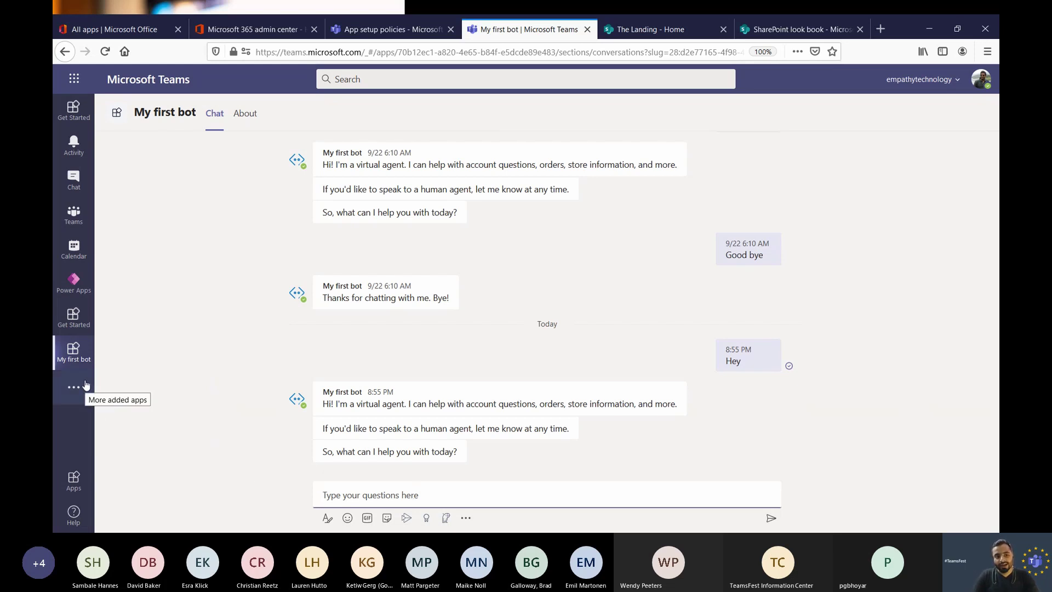
Open App Studio from the added apps in Teams and show its Manifest editor
{"action": "key", "text": "alt+Tab"}
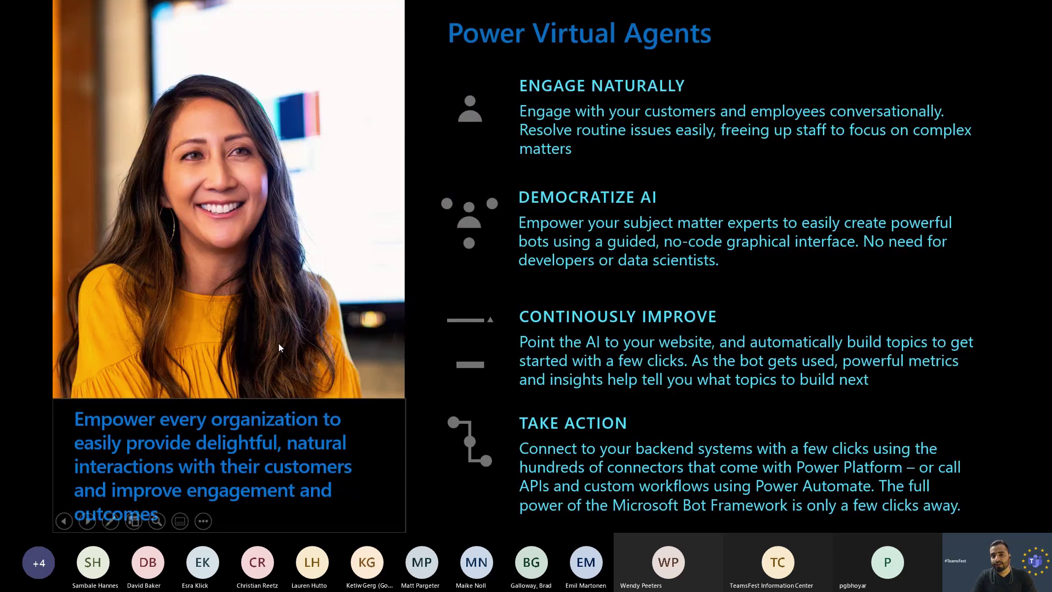
{"action": "key", "text": "alt+Tab"}
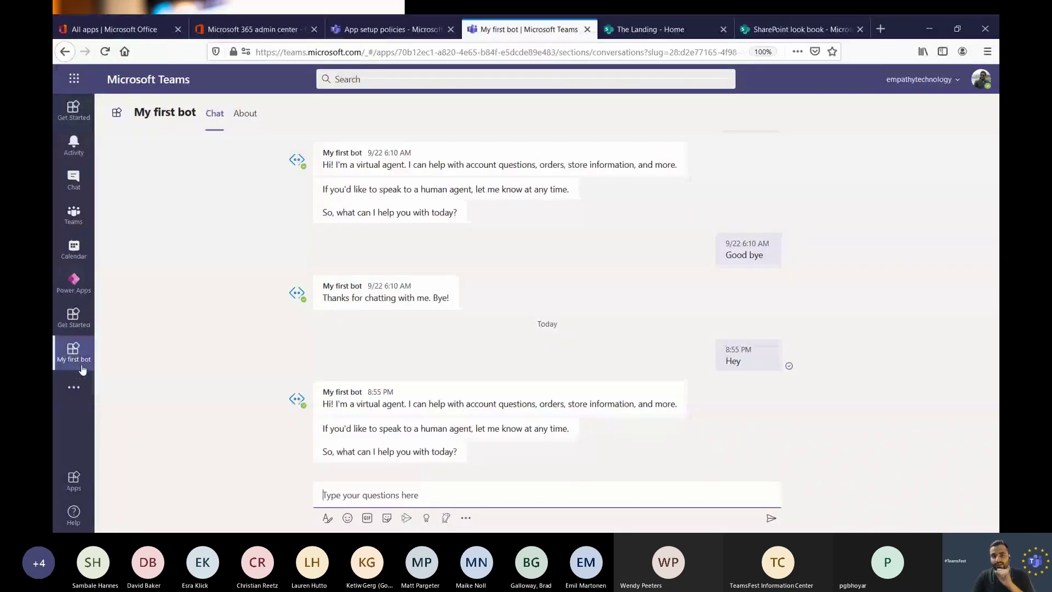
{"action": "left_click", "coordinate": [73, 387]}
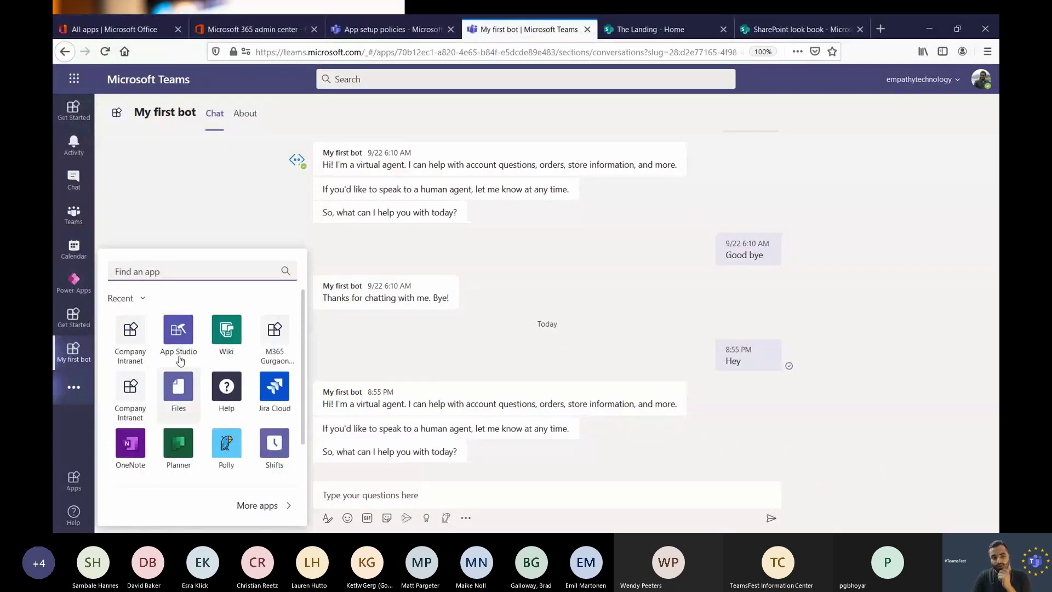
{"action": "left_click", "coordinate": [178, 332]}
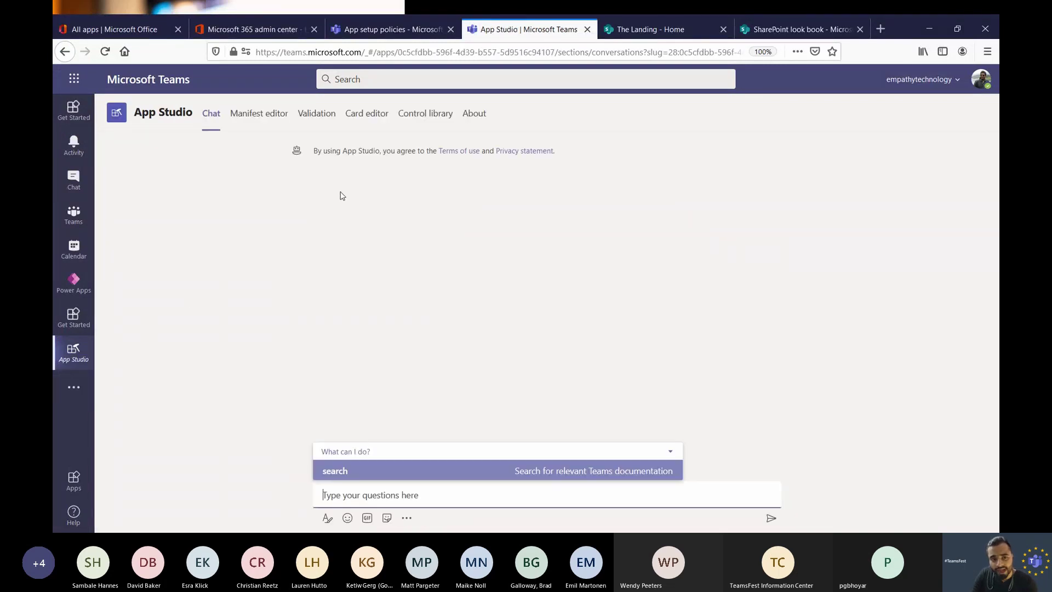
{"action": "left_click", "coordinate": [244, 121]}
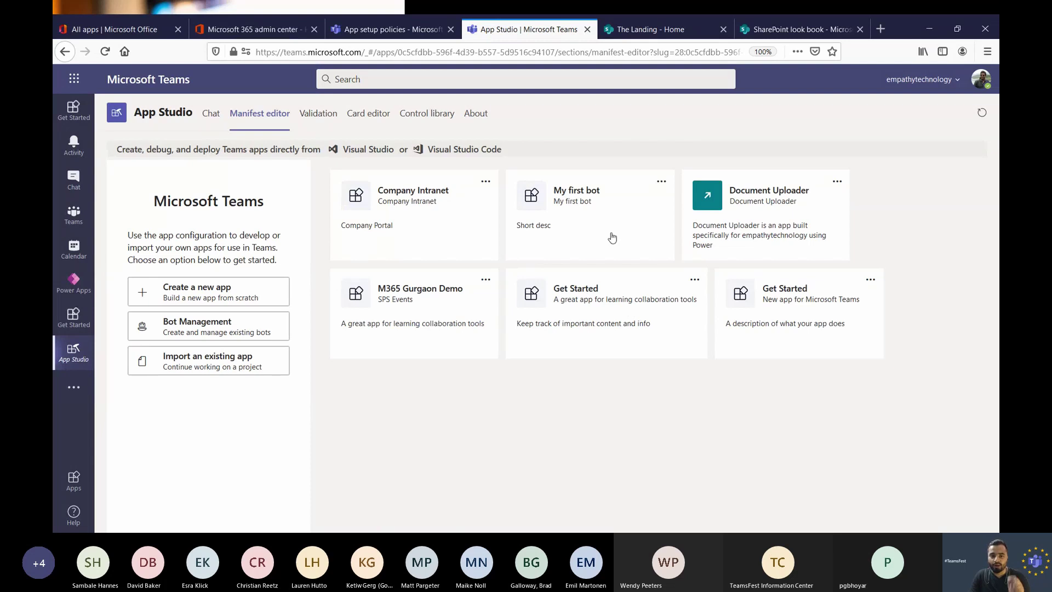
Open My first bot in the Manifest editor and review its app details, from names and descriptions to app URLs and branding
{"action": "left_click", "coordinate": [605, 226]}
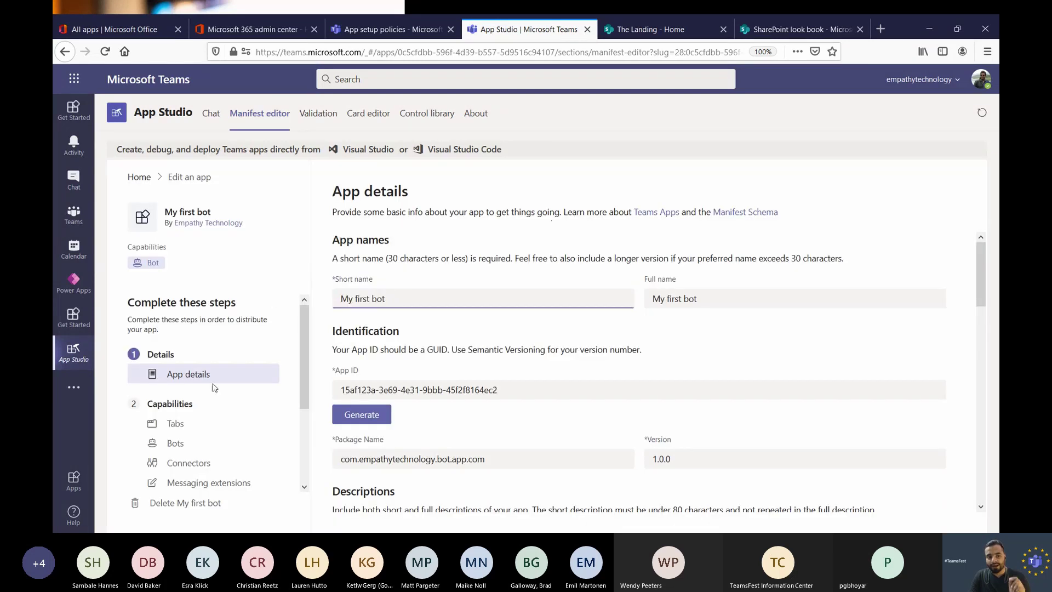
{"action": "left_click", "coordinate": [184, 448]}
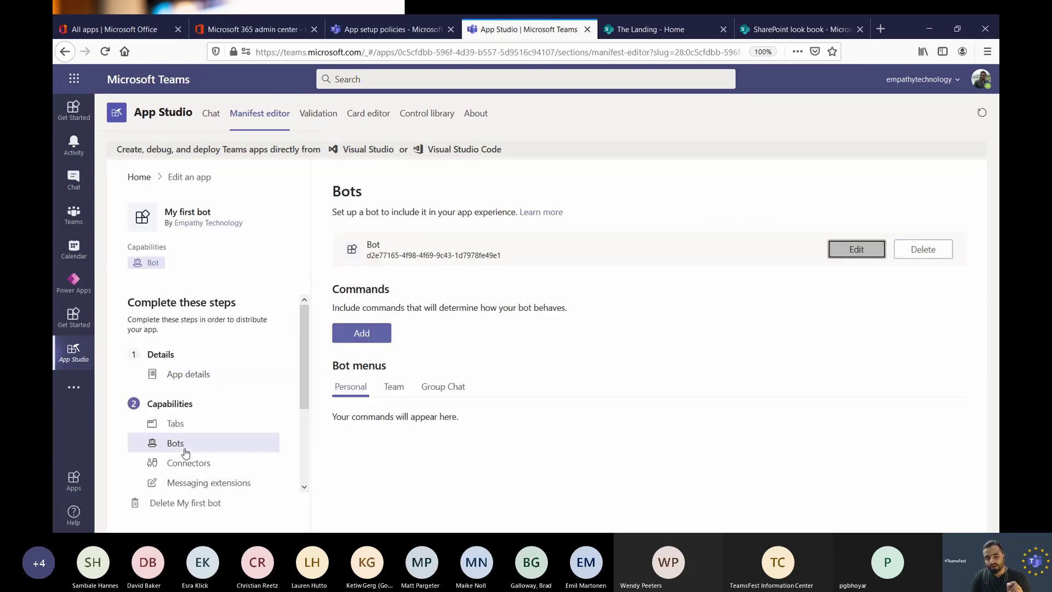
{"action": "left_click", "coordinate": [183, 378]}
{"action": "scroll", "coordinate": [466, 307], "scroll_direction": "down", "scroll_amount": 6}
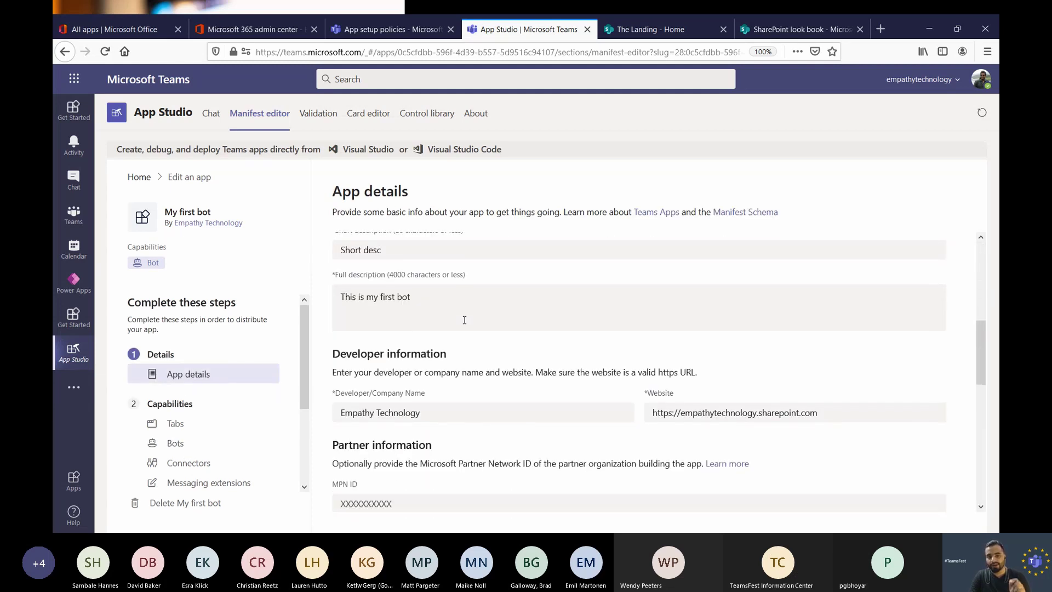
{"action": "scroll", "coordinate": [466, 323], "scroll_direction": "down", "scroll_amount": 3}
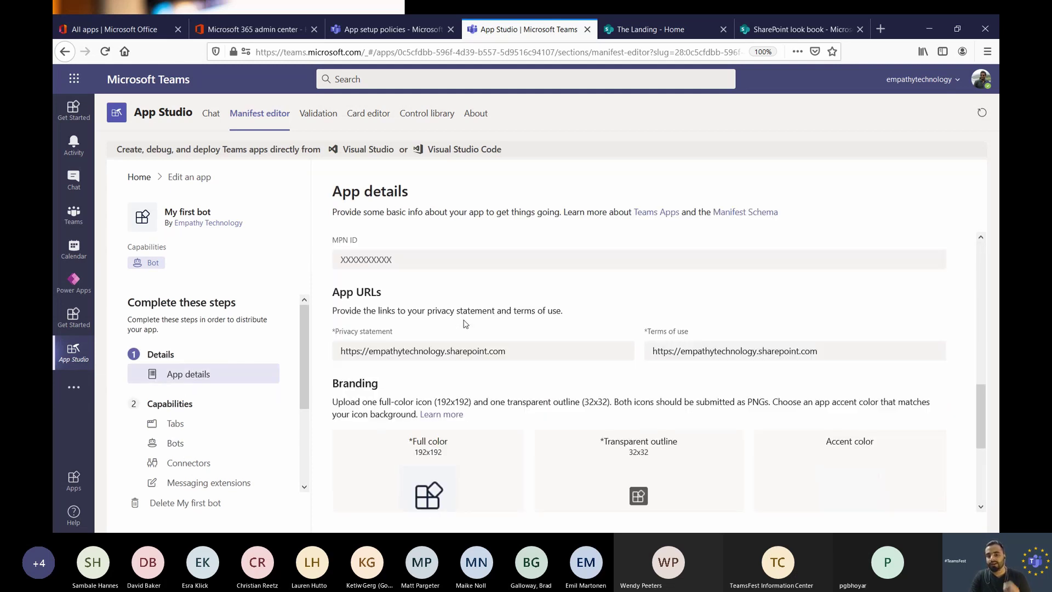
{"action": "scroll", "coordinate": [464, 328], "scroll_direction": "down", "scroll_amount": 3}
{"action": "scroll", "coordinate": [460, 332], "scroll_direction": "up", "scroll_amount": 2}
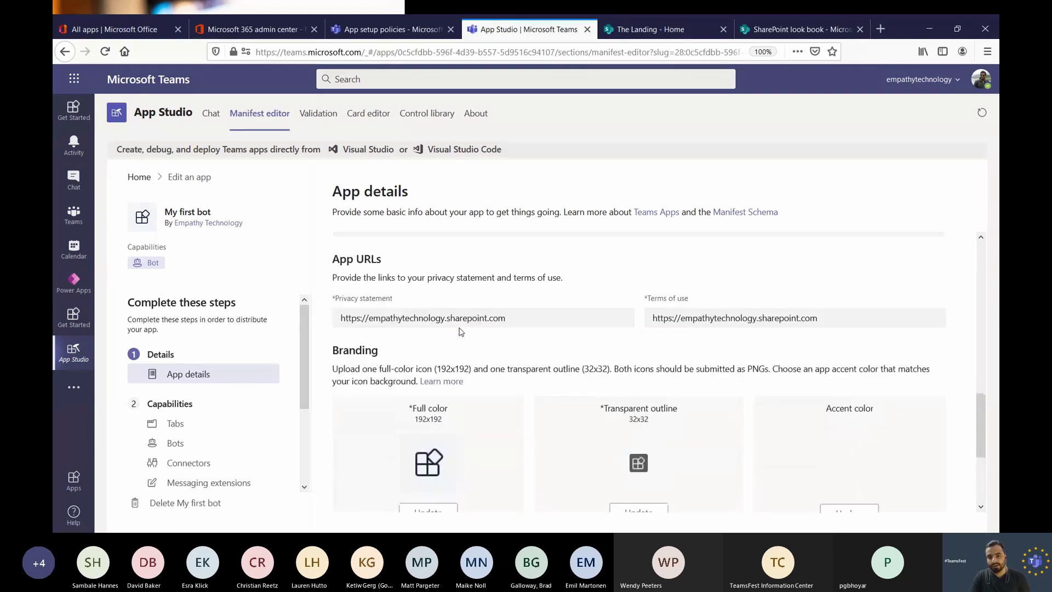
{"action": "scroll", "coordinate": [461, 332], "scroll_direction": "up", "scroll_amount": 1}
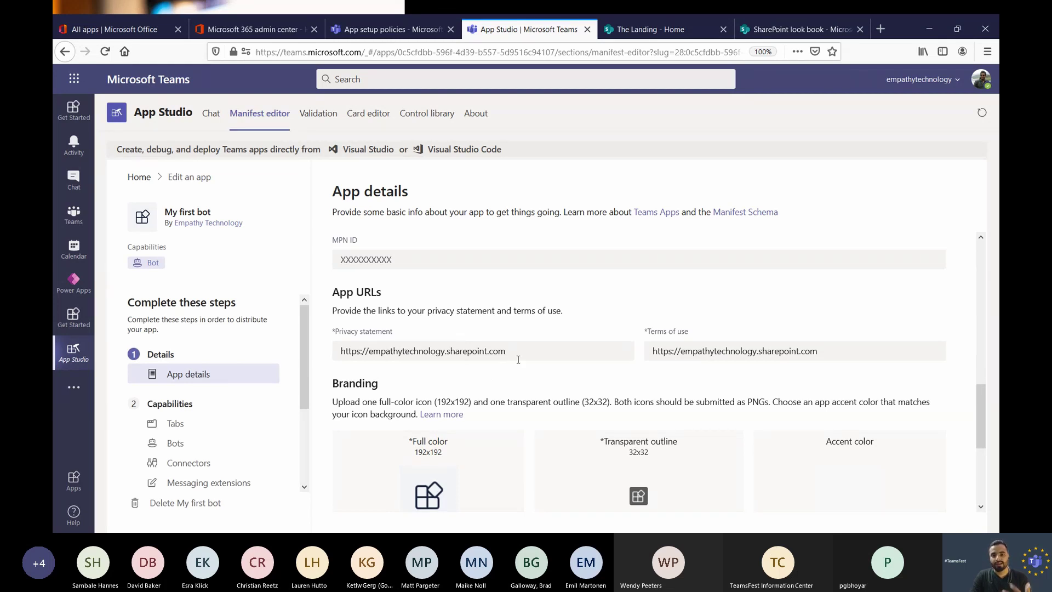
{"action": "scroll", "coordinate": [517, 353], "scroll_direction": "up", "scroll_amount": 5}
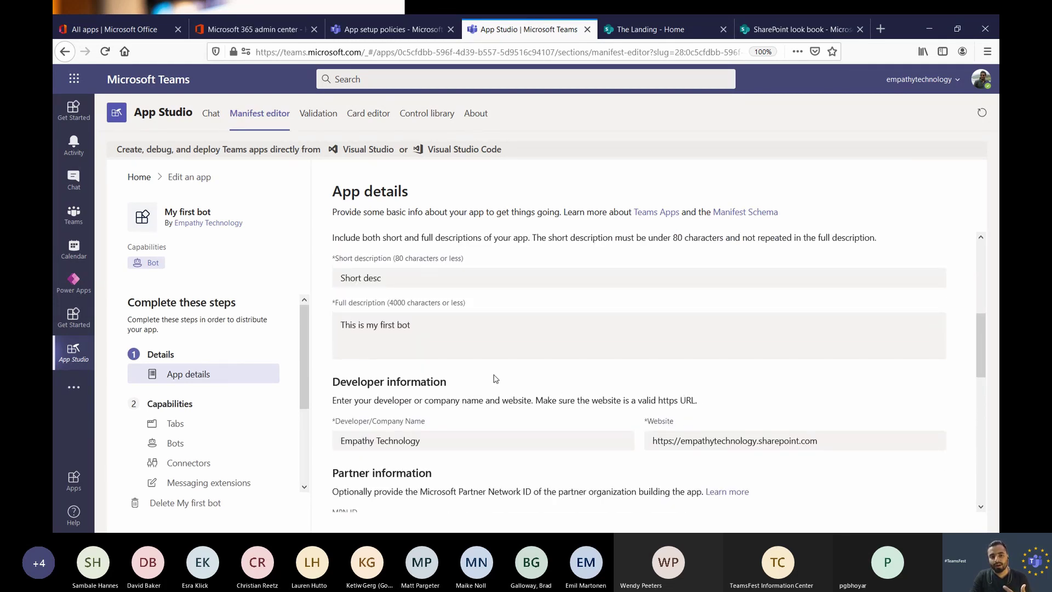
{"action": "scroll", "coordinate": [494, 378], "scroll_direction": "up", "scroll_amount": 2}
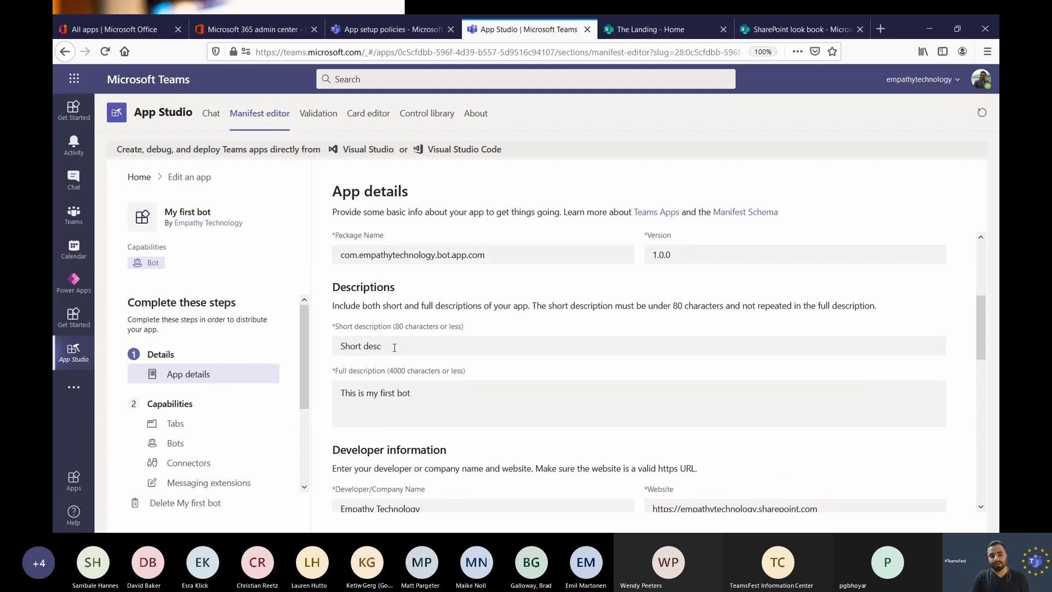
Try replacing the full description with "Short desc" and undo the replacement
{"action": "left_click_drag", "start_coordinate": [394, 348], "coordinate": [304, 344]}
{"action": "left_click_drag", "start_coordinate": [440, 395], "coordinate": [302, 393]}
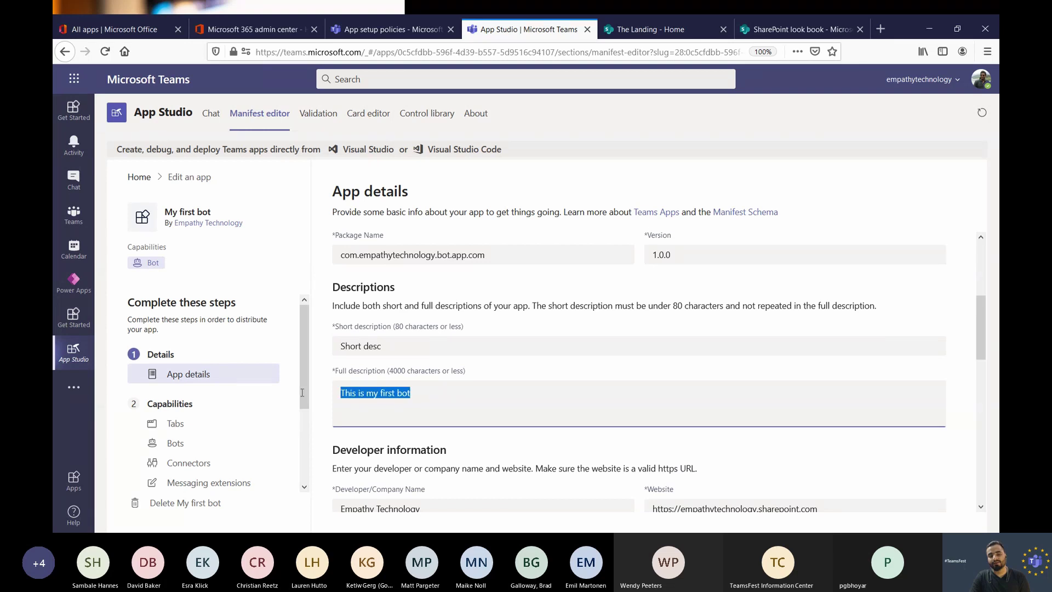
{"action": "type", "text": "Short desc"}
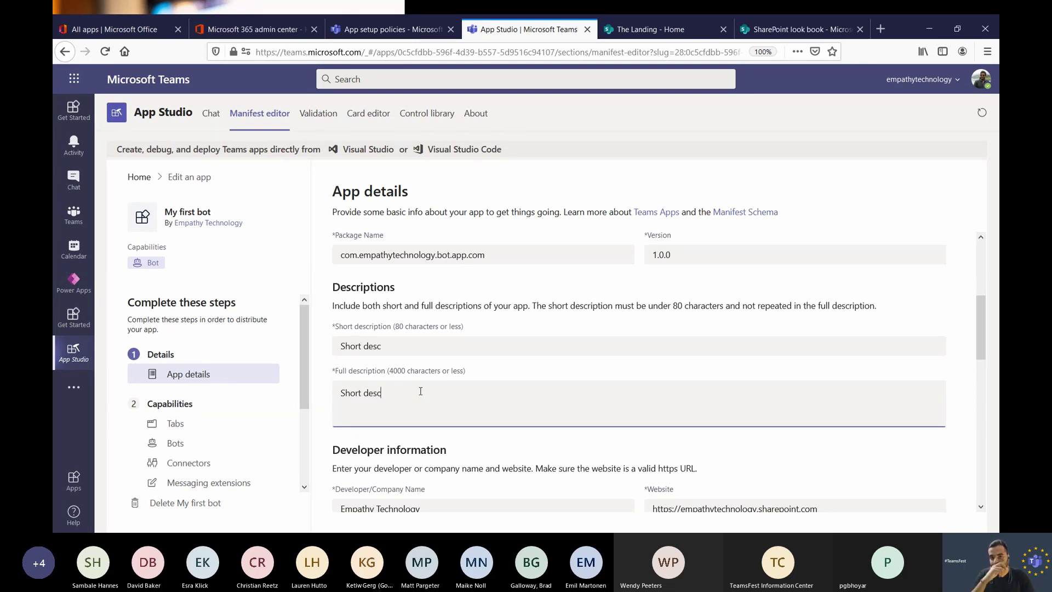
{"action": "key", "text": "ctrl+z"}
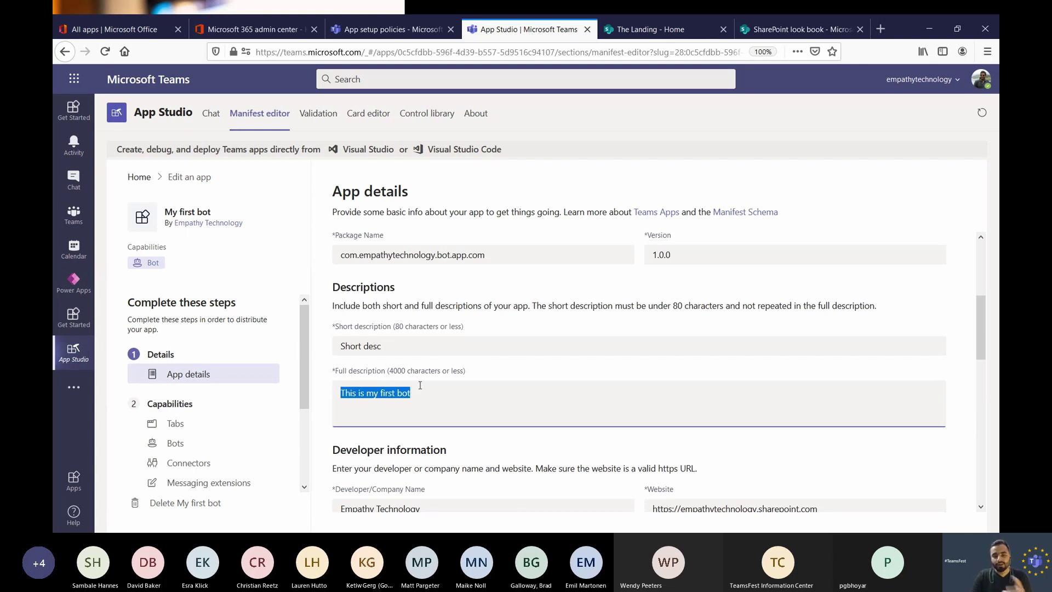
Open the existing bot's information under the Bots capability, highlight its connected bot ID, and save the bot information
{"action": "left_click", "coordinate": [185, 442]}
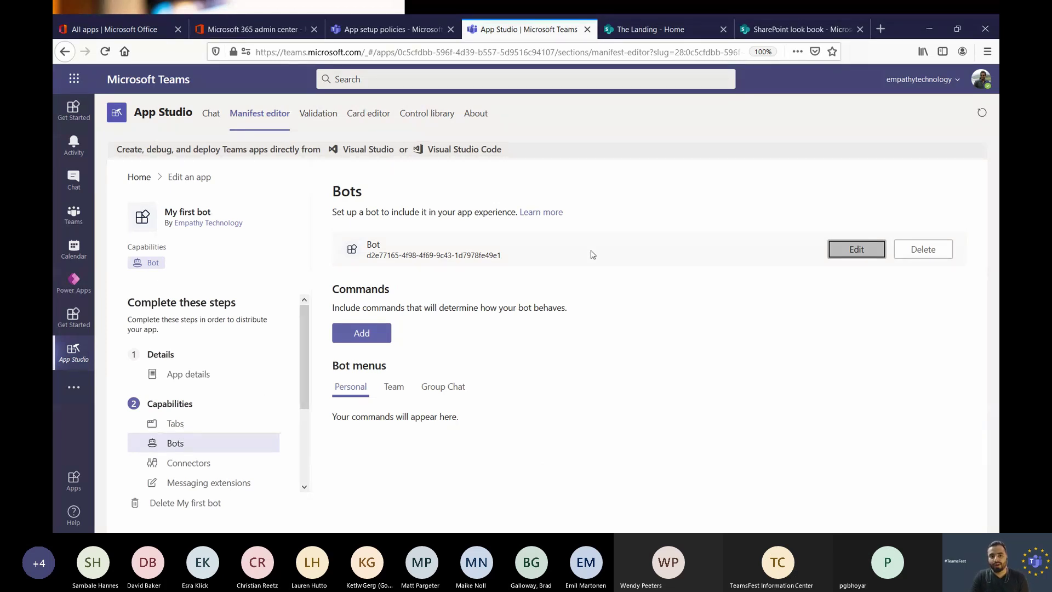
{"action": "left_click", "coordinate": [856, 250]}
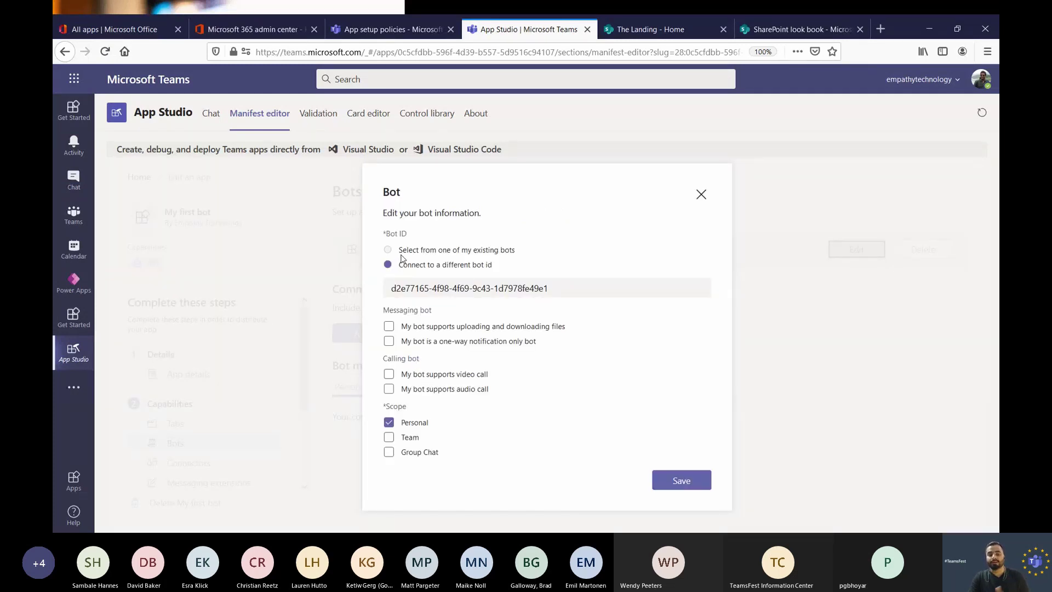
{"action": "key", "text": "Tab"}
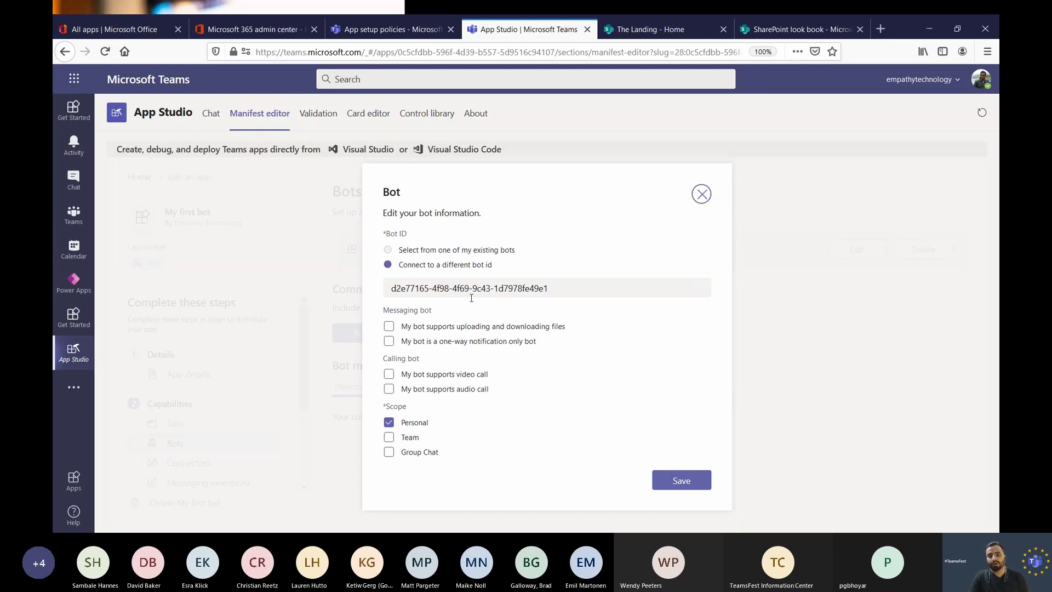
{"action": "left_click", "coordinate": [420, 288]}
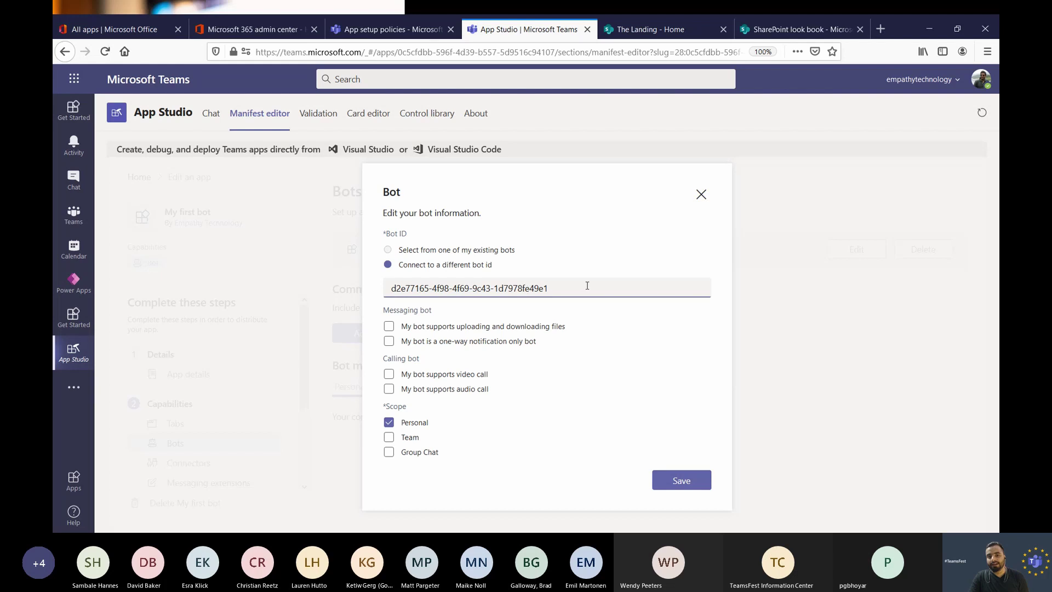
{"action": "left_click_drag", "start_coordinate": [587, 285], "coordinate": [368, 296]}
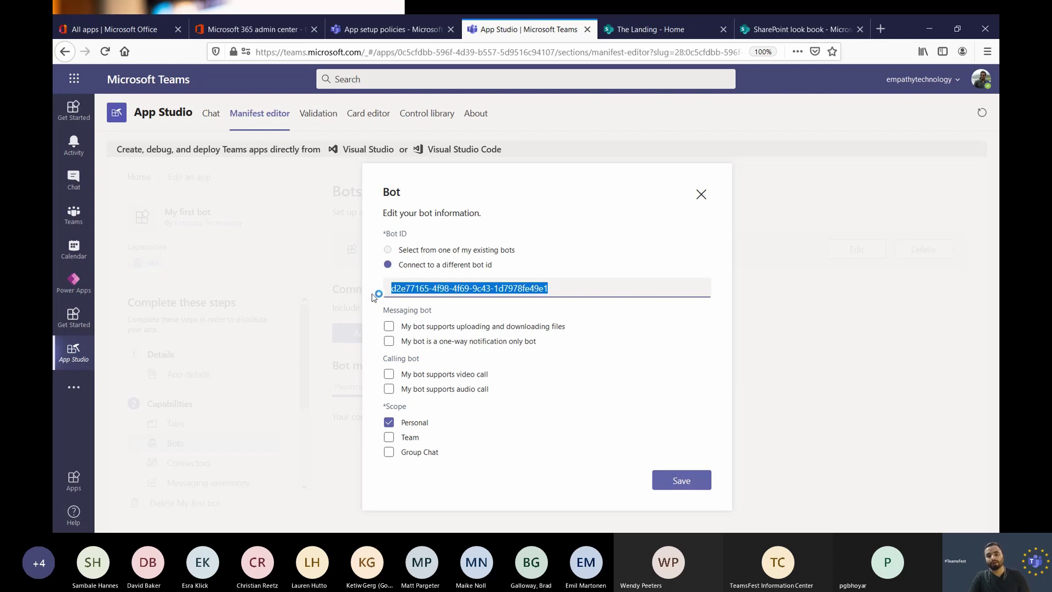
{"action": "left_click", "coordinate": [692, 33]}
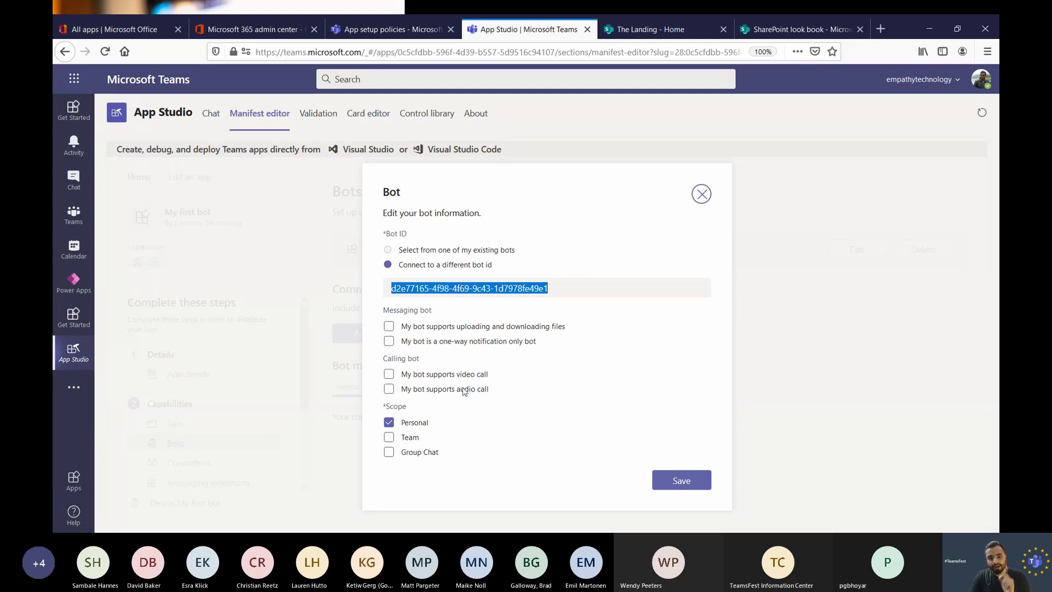
{"action": "left_click", "coordinate": [698, 481]}
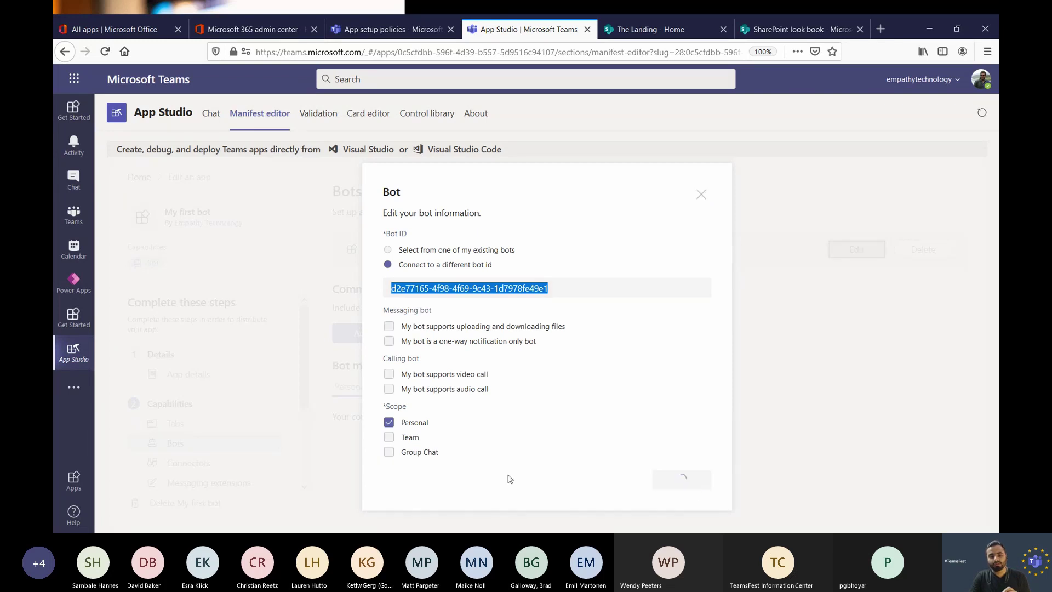
{"action": "scroll", "coordinate": [202, 460], "scroll_direction": "down", "scroll_amount": 3}
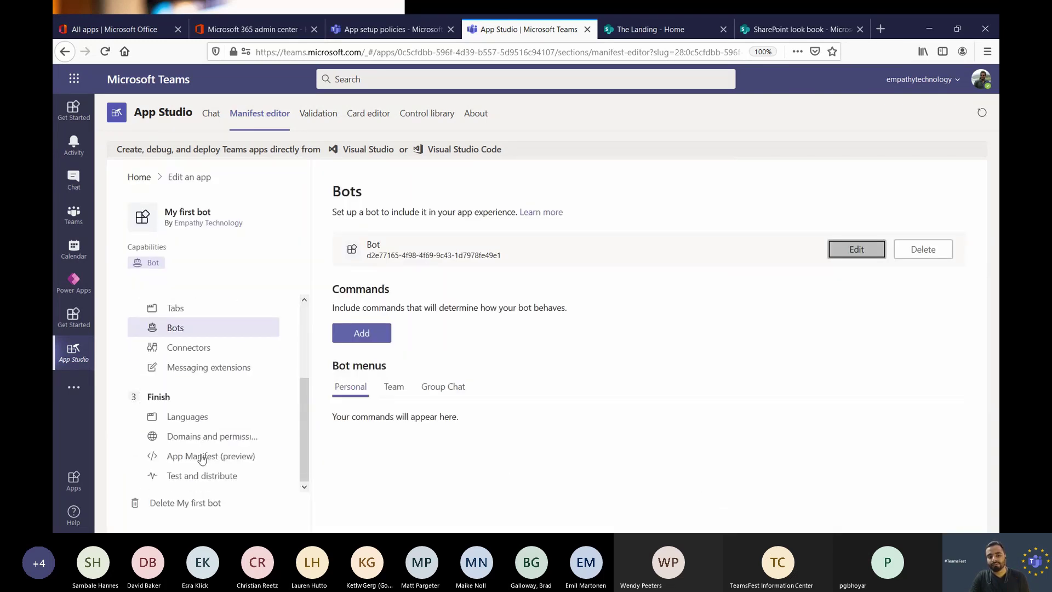
{"action": "scroll", "coordinate": [202, 459], "scroll_direction": "up", "scroll_amount": 3}
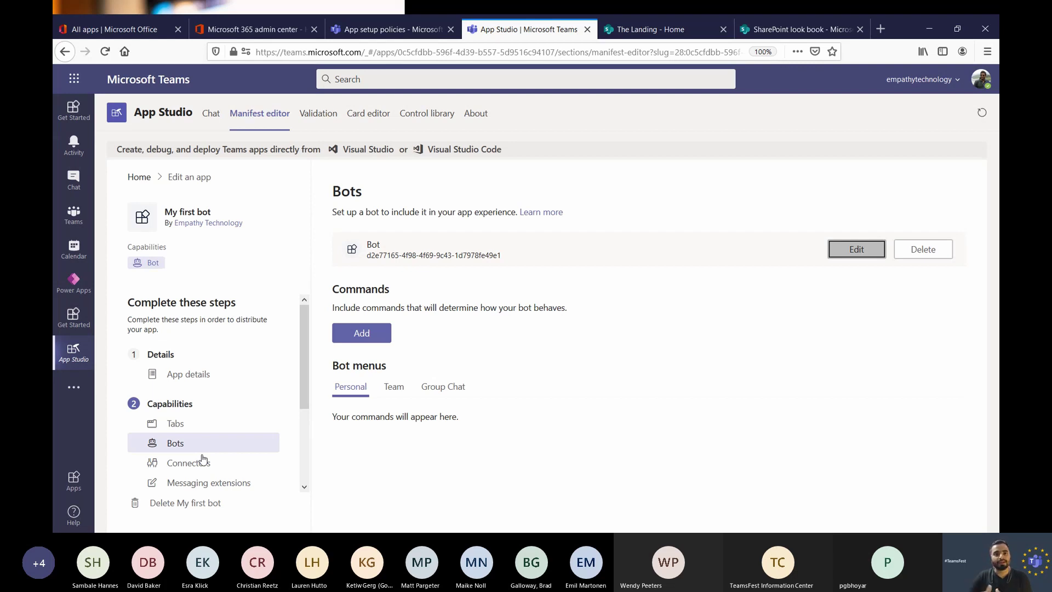
Switch to the PowerPoint slide show and advance to the "Demo: Easily build powerful conversations" slide
{"action": "left_click", "coordinate": [410, 27]}
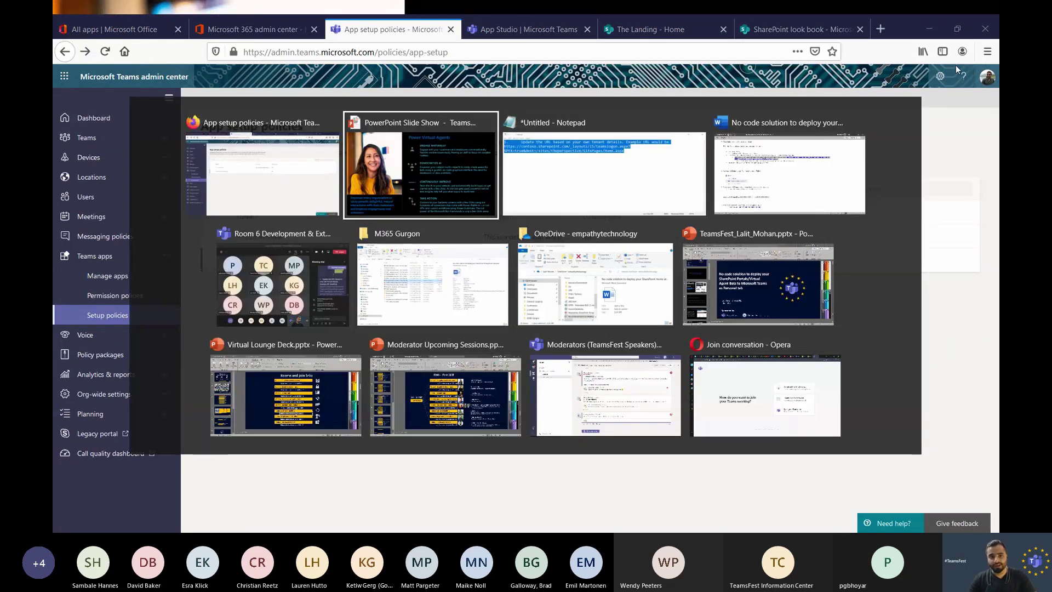
{"action": "key", "text": "alt+Tab"}
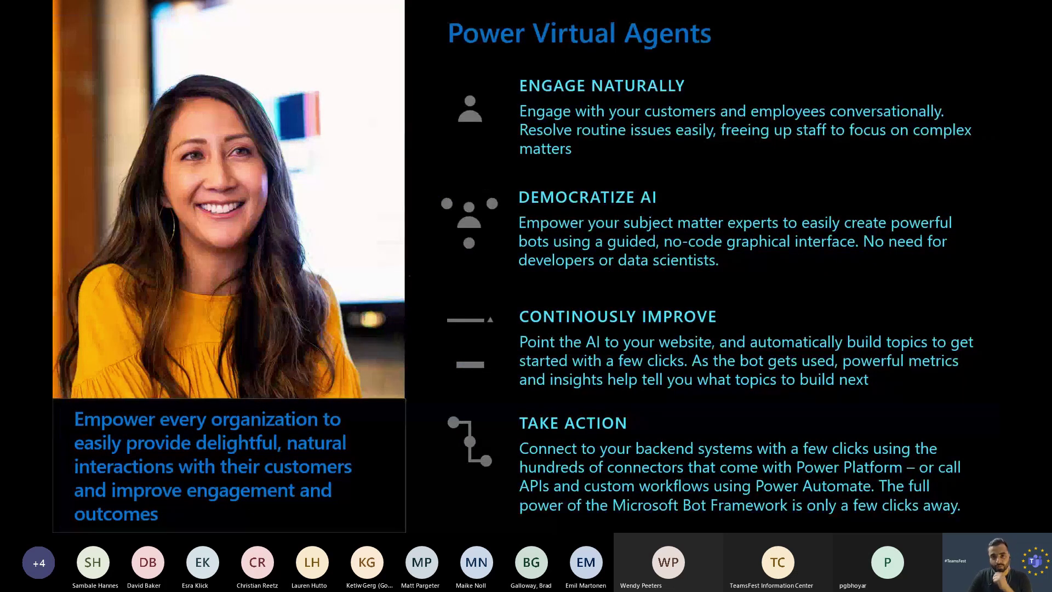
{"action": "key", "text": "Right"}
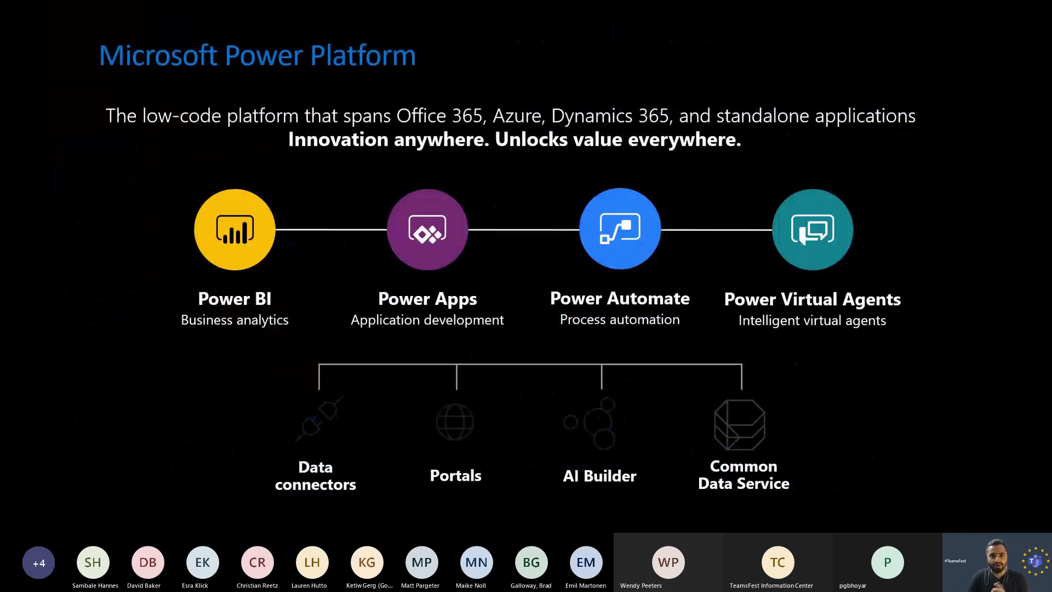
{"action": "key", "text": "Right"}
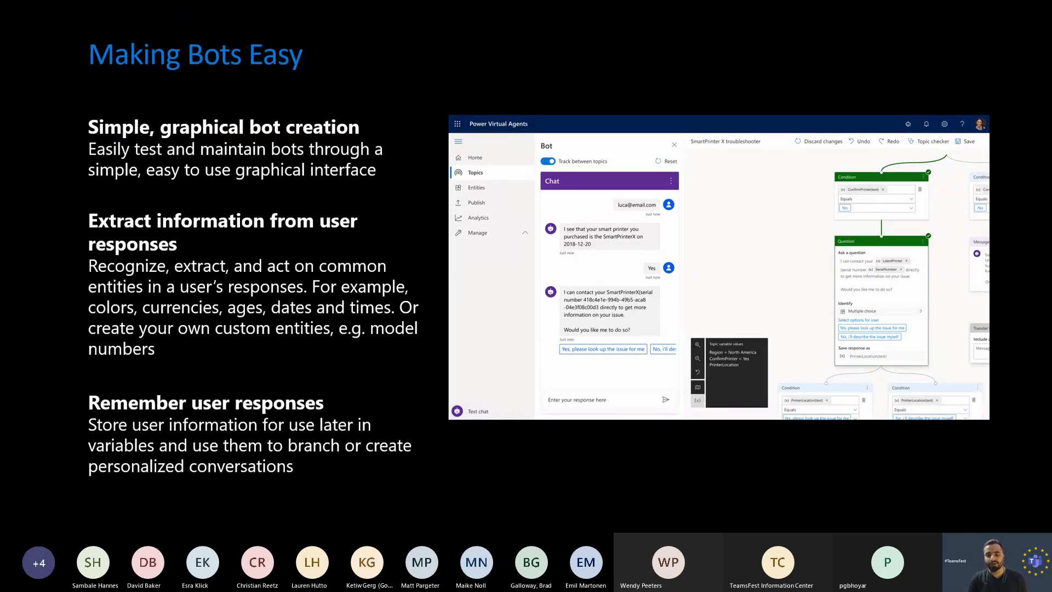
{"action": "key", "text": "Right"}
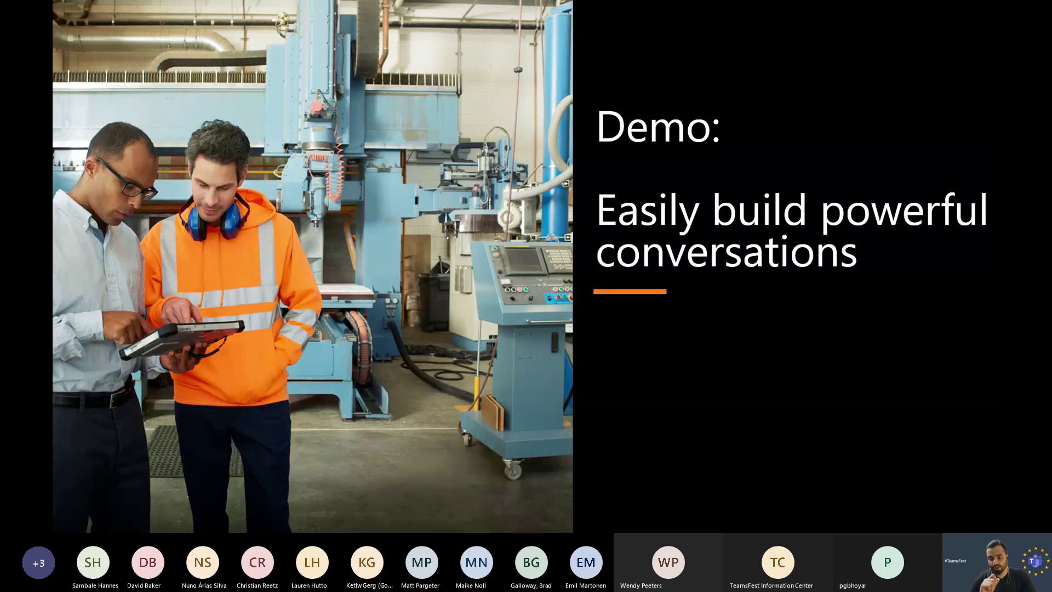
Switch back to the Firefox browser and open powerva.microsoft.com in a new tab
{"action": "key", "text": "alt+Tab"}
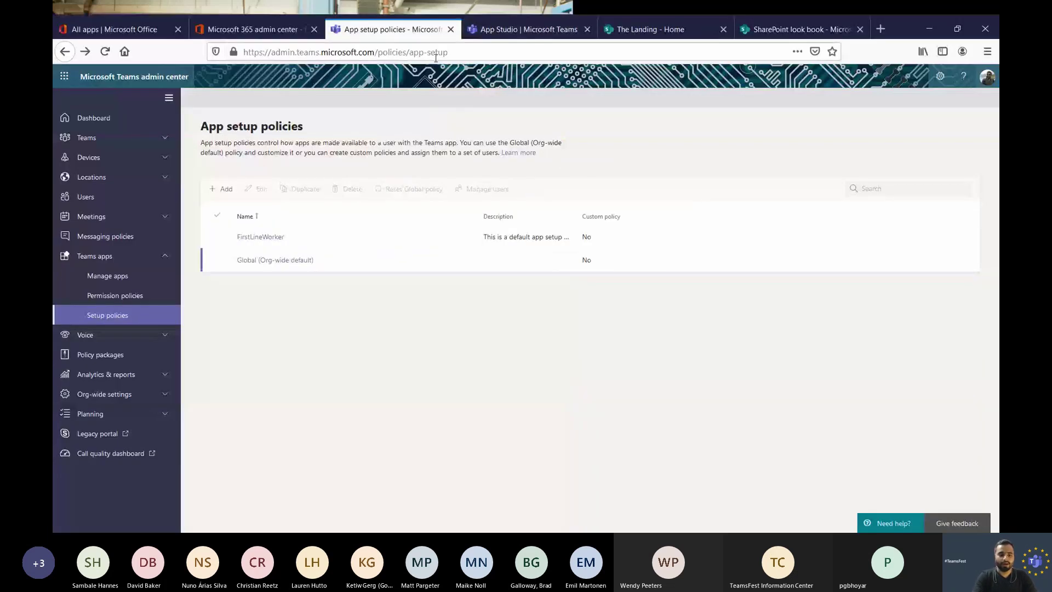
{"action": "key", "text": "ctrl+t"}
{"action": "type", "text": "power"}
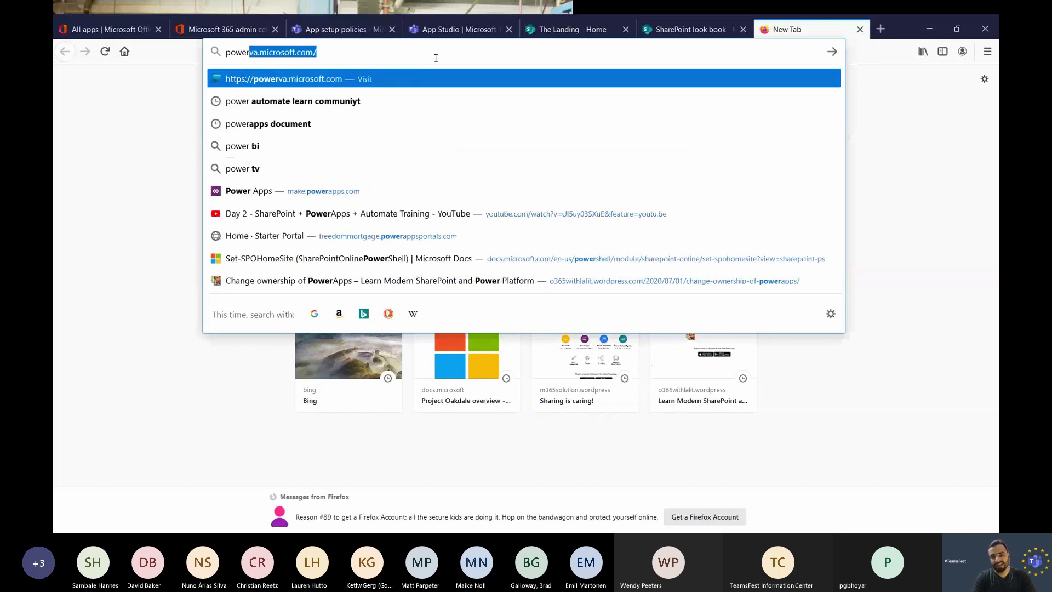
{"action": "key", "text": "Return"}
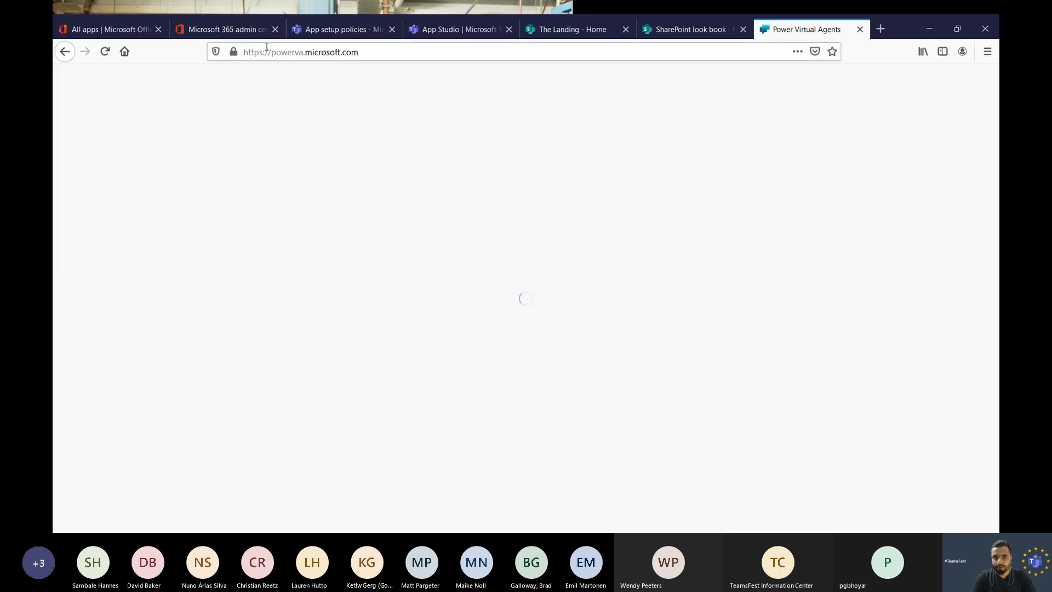
Open Power Apps from the Office 365 apps page and display its list of chatbots
{"action": "left_click", "coordinate": [224, 32]}
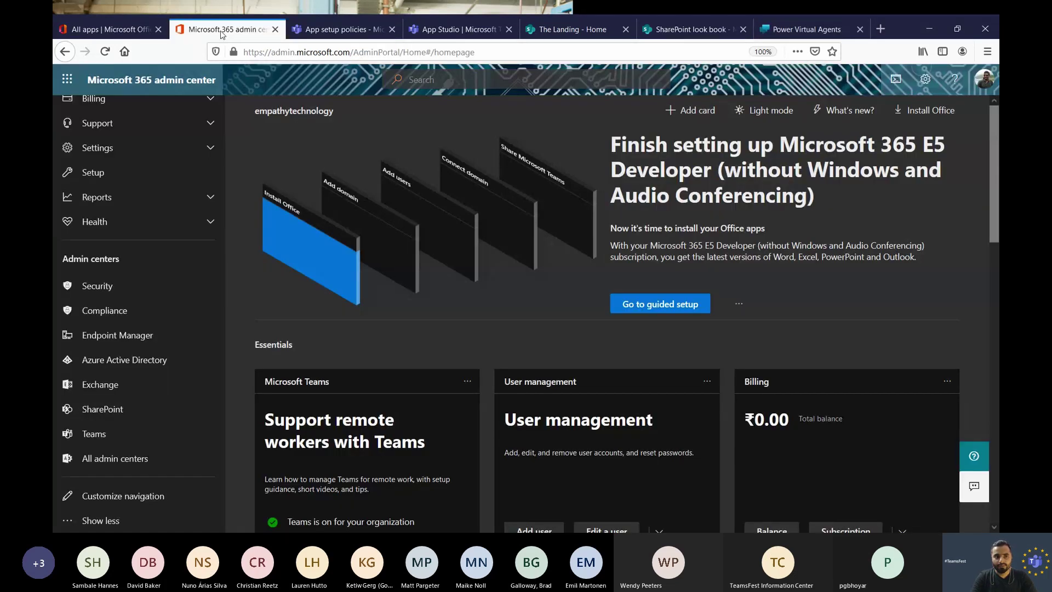
{"action": "left_click", "coordinate": [102, 30]}
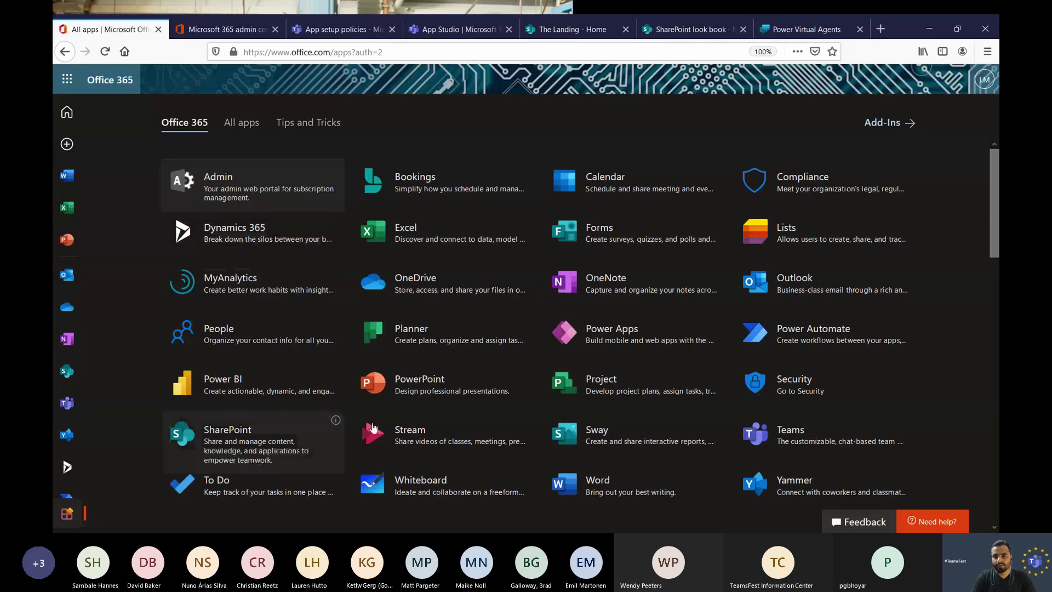
{"action": "left_click", "coordinate": [608, 332]}
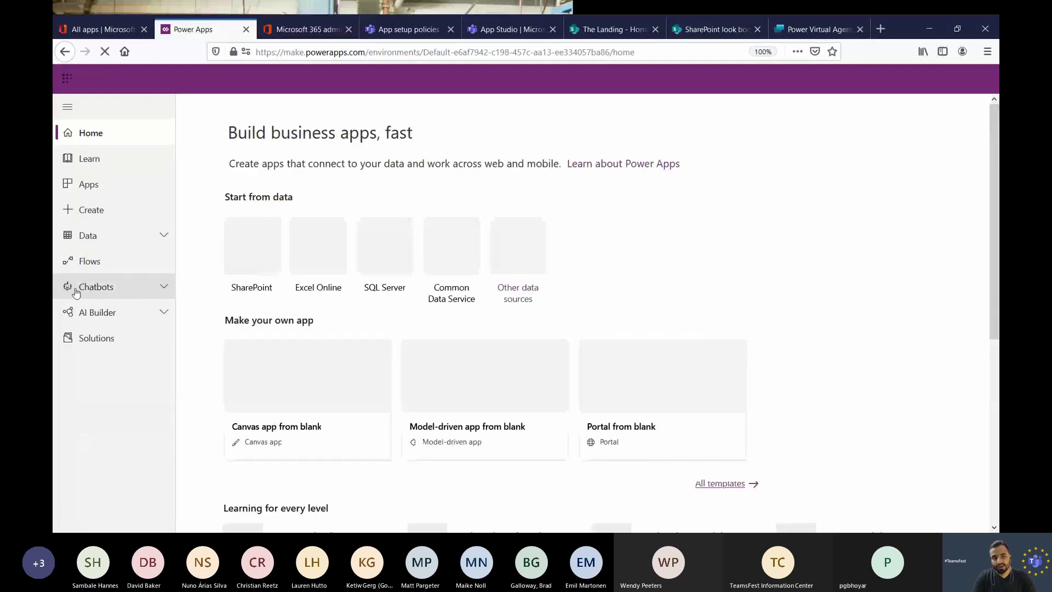
{"action": "left_click", "coordinate": [76, 290]}
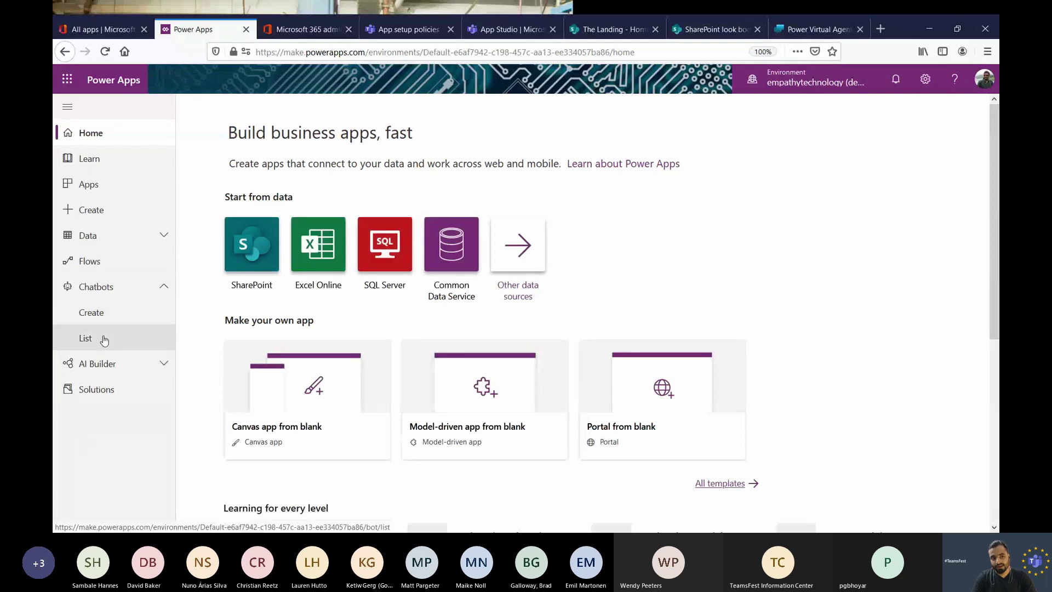
{"action": "left_click", "coordinate": [104, 339]}
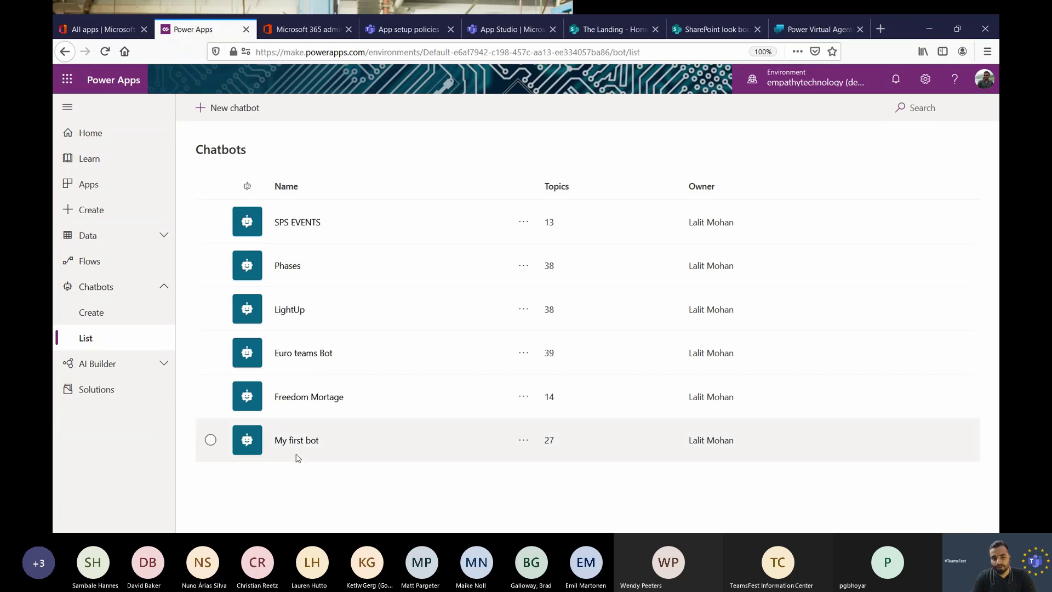
Start a new chatbot in Power Virtual Agents and close the older browser tab showing the Freedom Mortage bot
{"action": "left_click", "coordinate": [242, 110]}
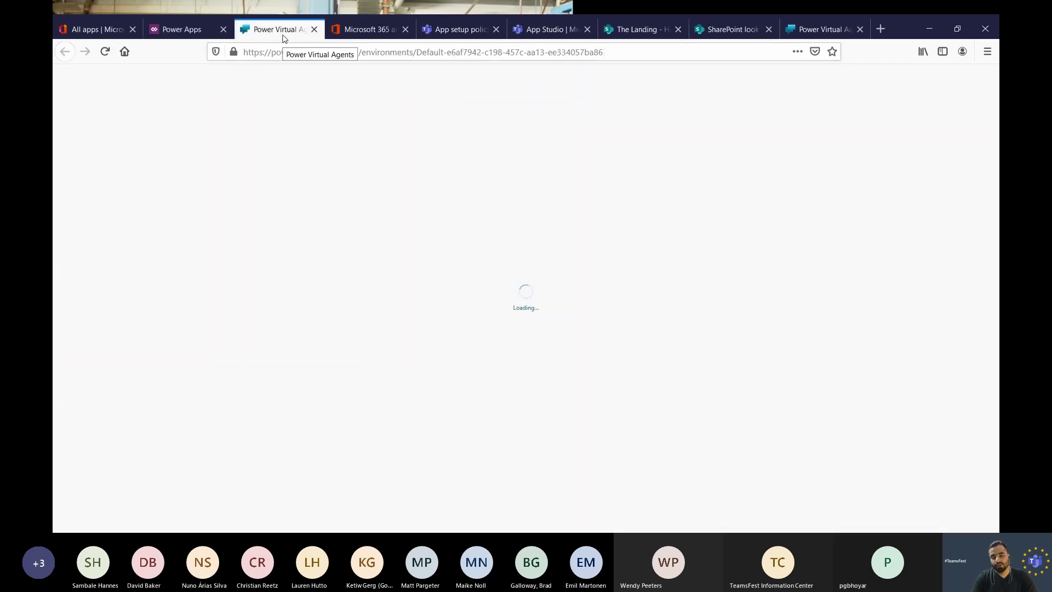
{"action": "left_click", "coordinate": [834, 33]}
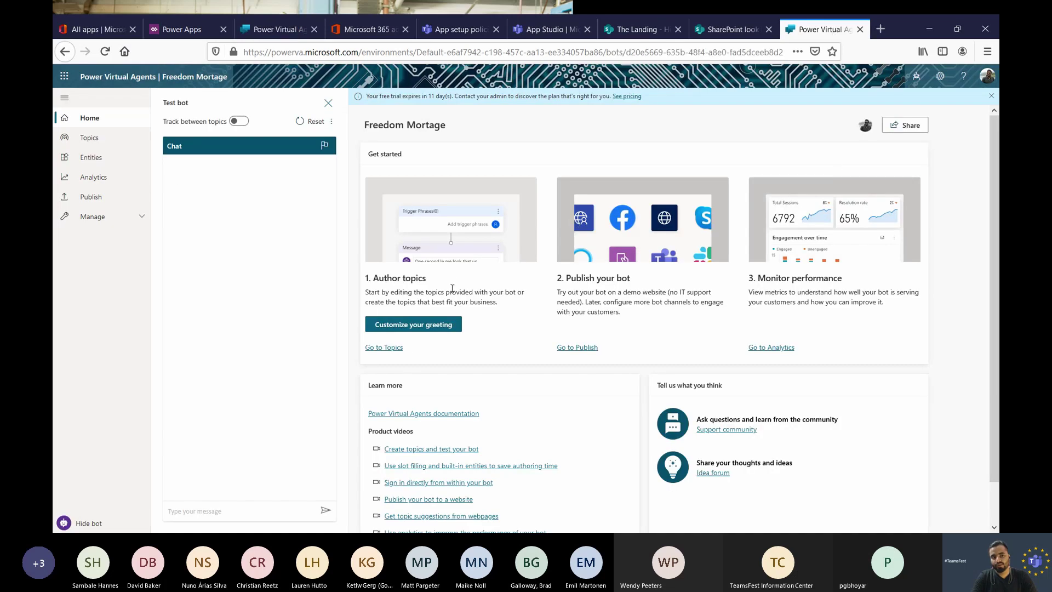
{"action": "left_click", "coordinate": [860, 29]}
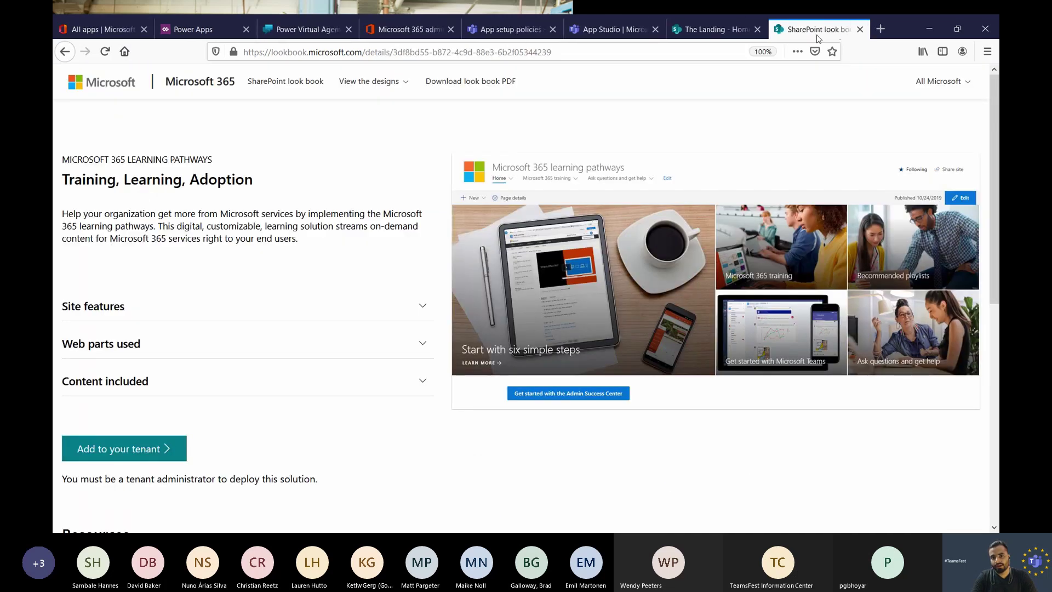
{"action": "left_click", "coordinate": [307, 31]}
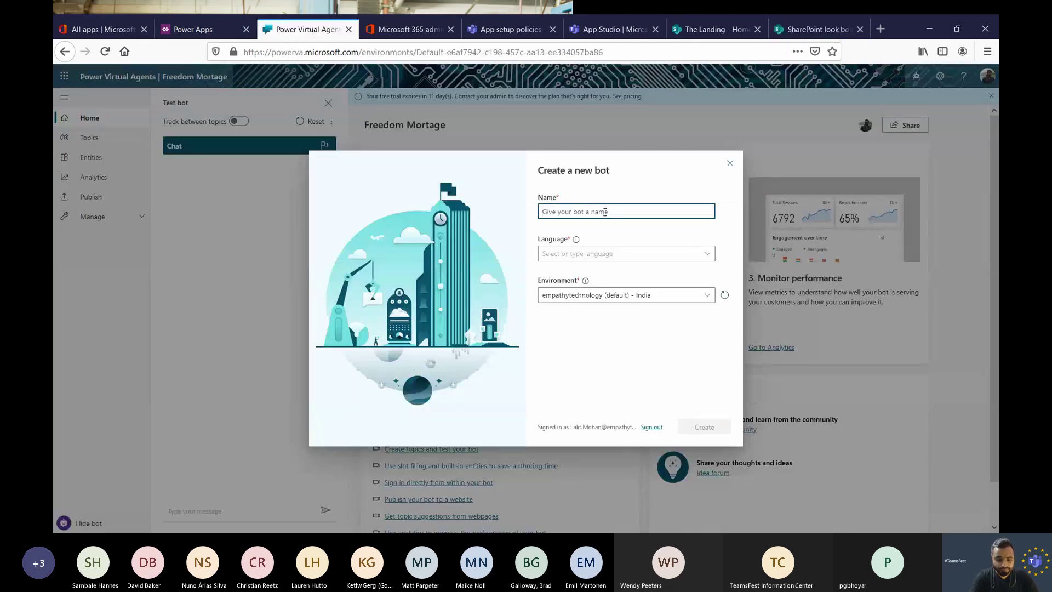
Create the new bot with the name TeamsFest and the language English (US) in the default environment
{"action": "type", "text": "TeamsFest"}
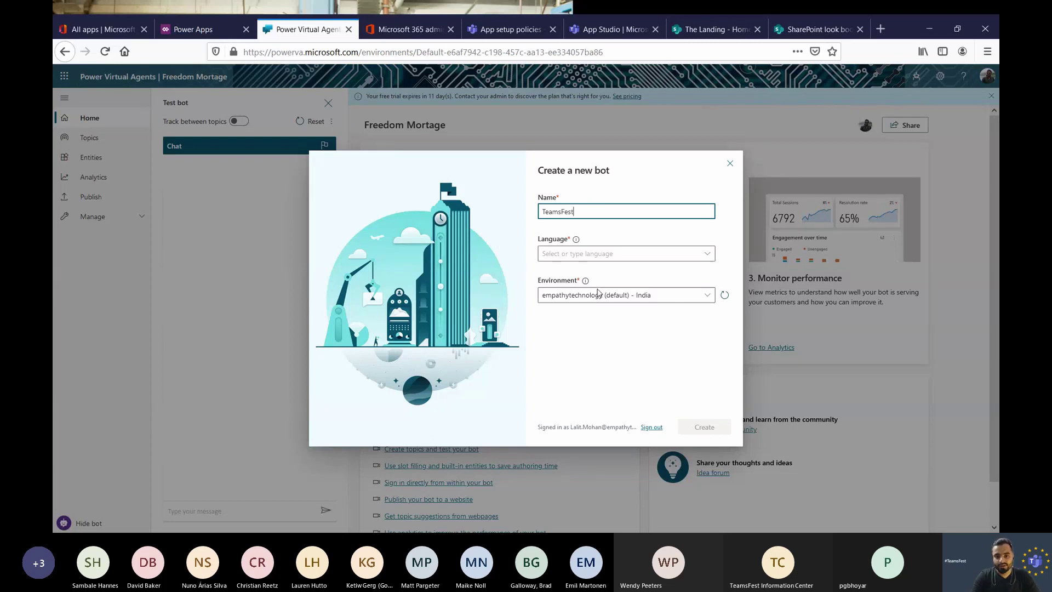
{"action": "left_click", "coordinate": [605, 254]}
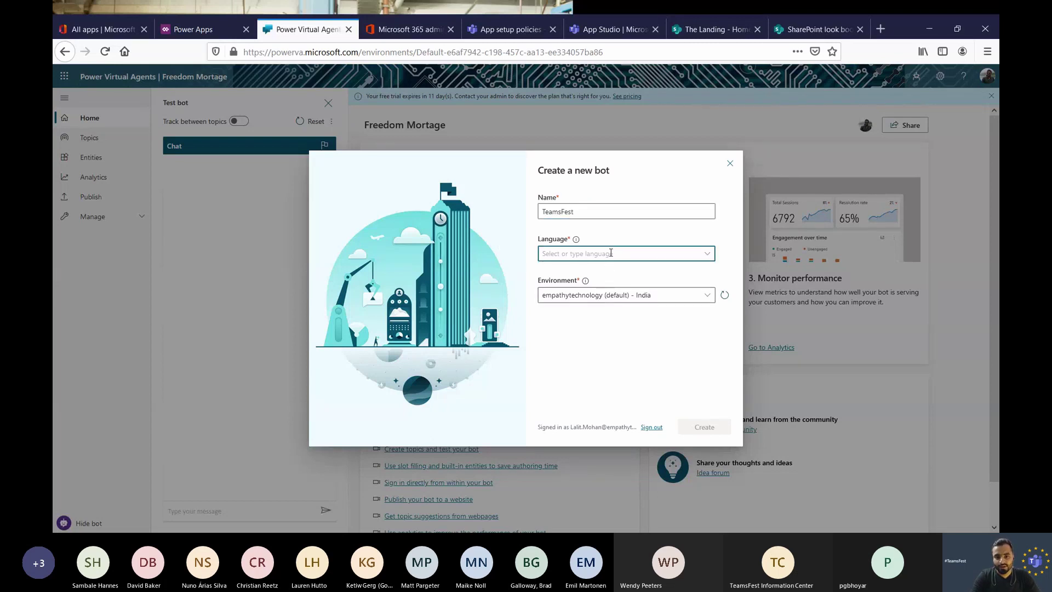
{"action": "left_click", "coordinate": [582, 306]}
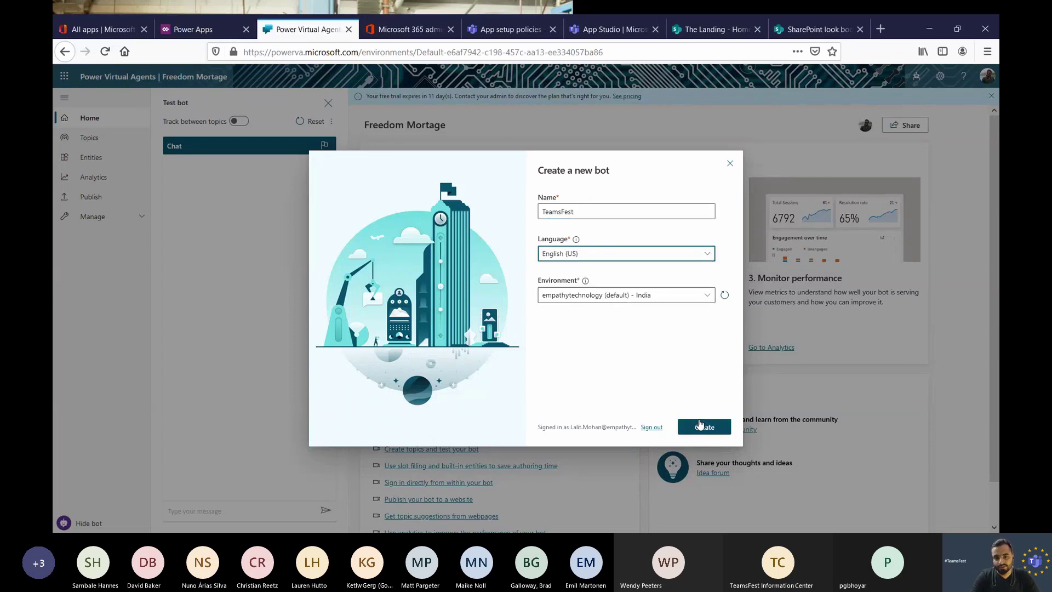
{"action": "left_click", "coordinate": [705, 427]}
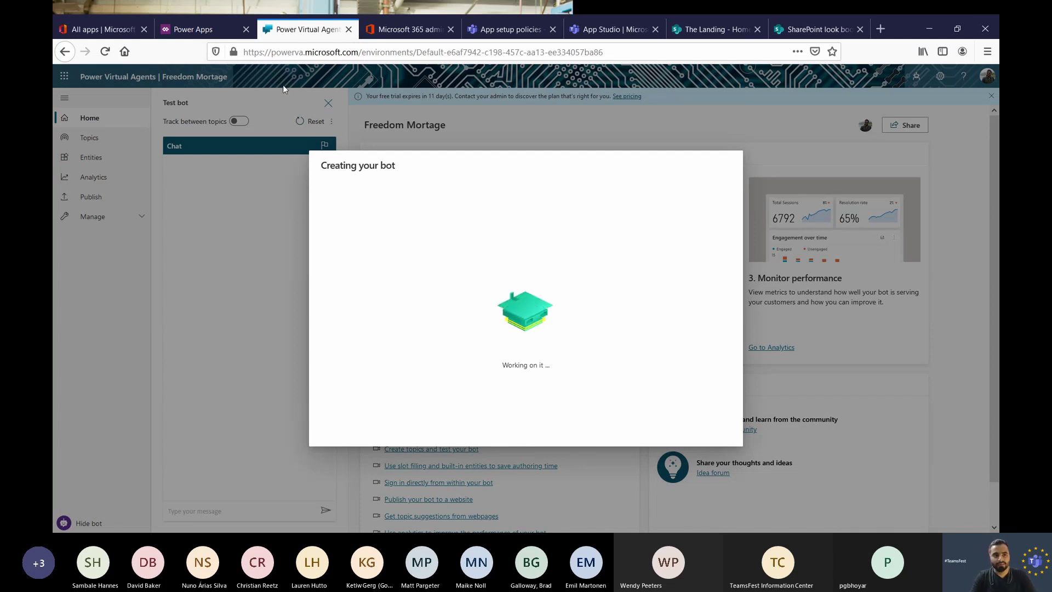
Open the SPS EVENTS bot from the Power Apps chatbot list and view the bots available in its environment
{"action": "left_click", "coordinate": [229, 26]}
{"action": "left_click", "coordinate": [298, 222]}
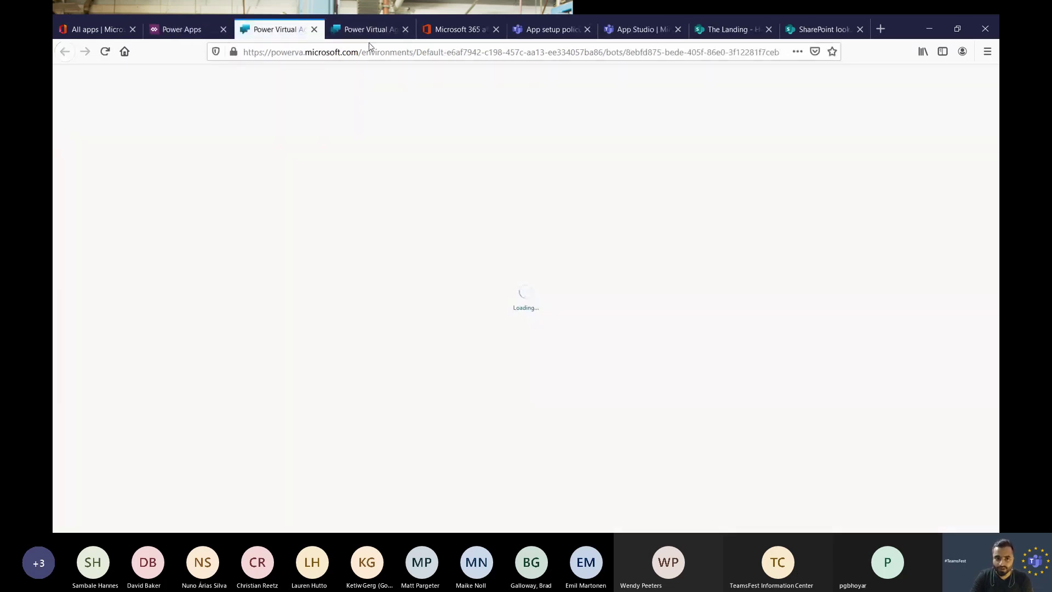
{"action": "left_click", "coordinate": [370, 36]}
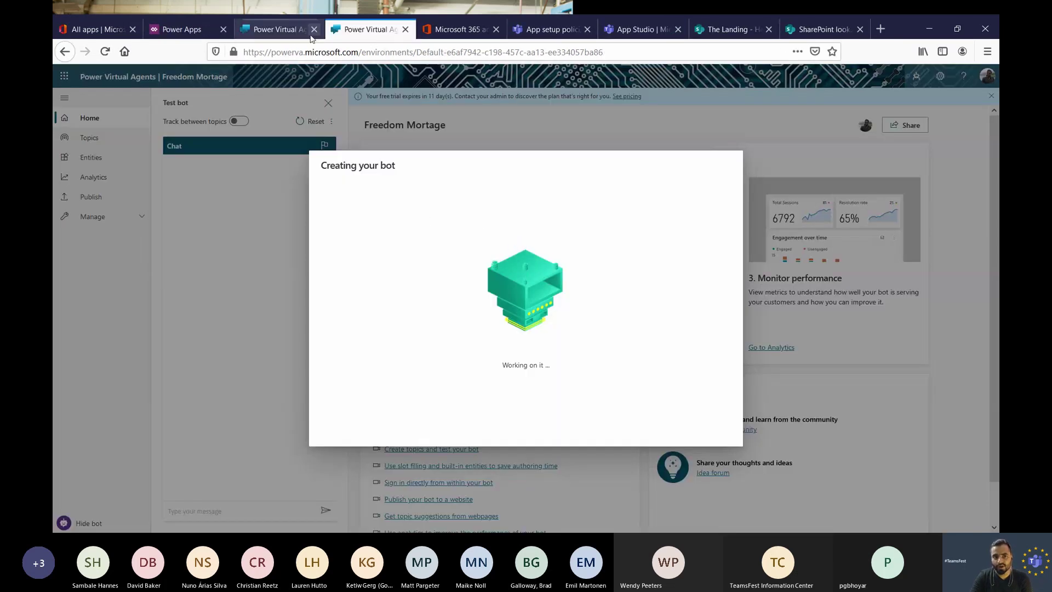
{"action": "left_click", "coordinate": [289, 33]}
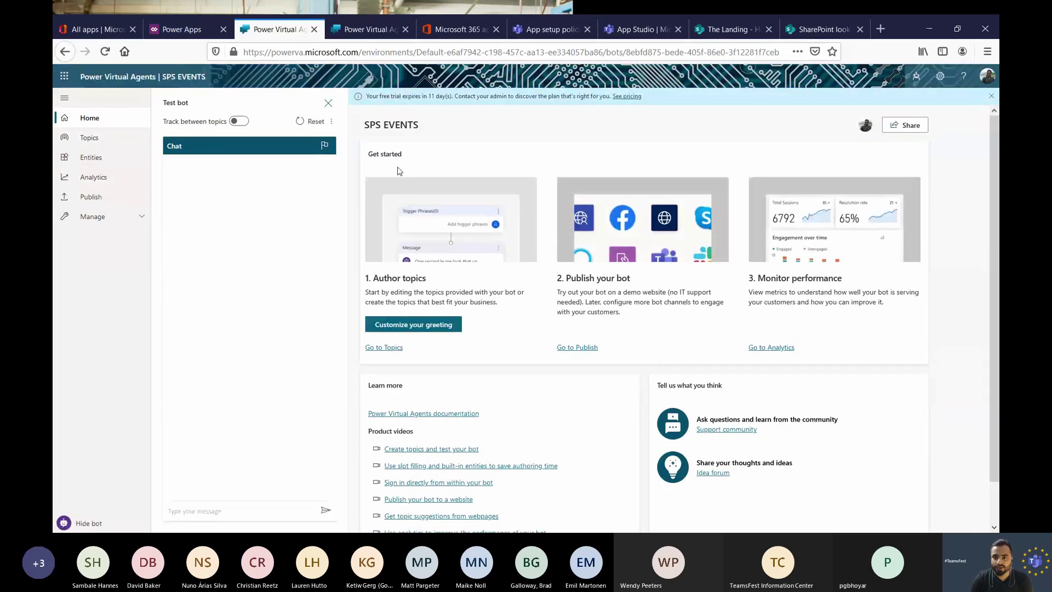
{"action": "left_click", "coordinate": [916, 78]}
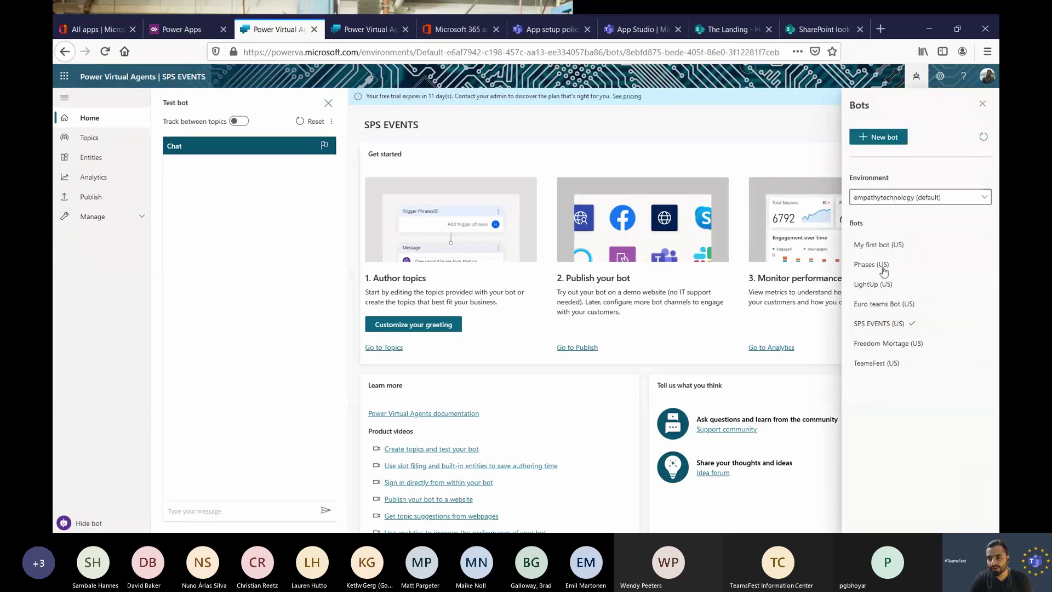
{"action": "left_click", "coordinate": [983, 104]}
Add a new topic named "Hey Bot" to the SPS EVENTS bot
{"action": "left_click", "coordinate": [85, 138]}
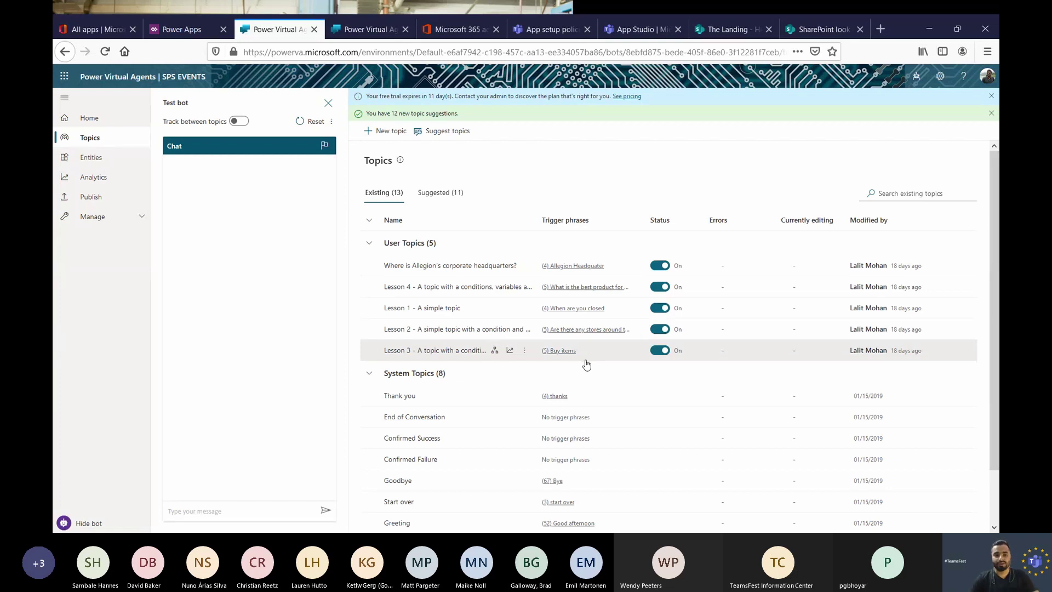
{"action": "left_click", "coordinate": [395, 135]}
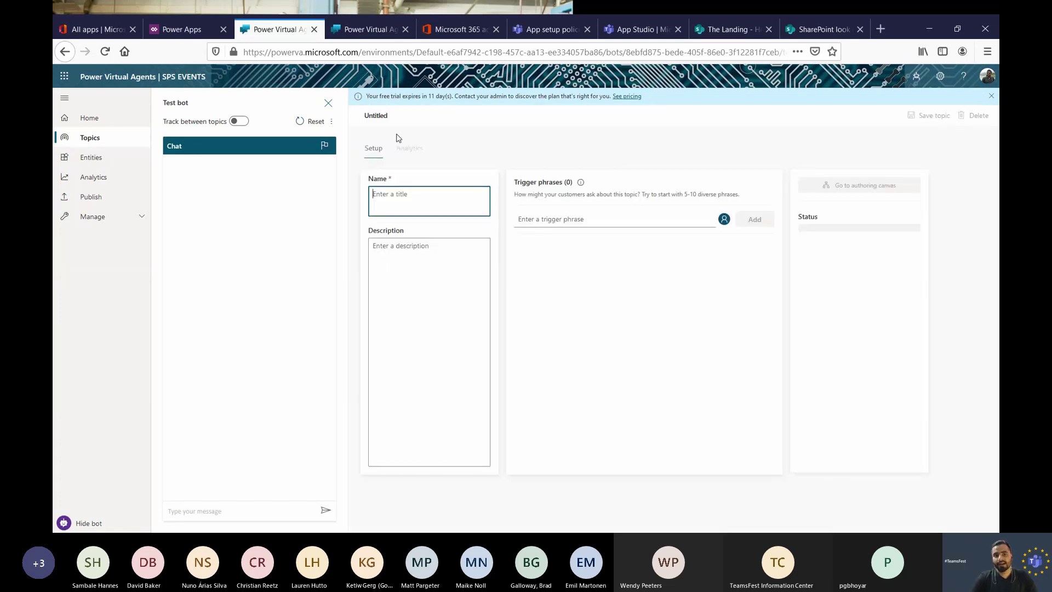
{"action": "type", "text": "Hey"}
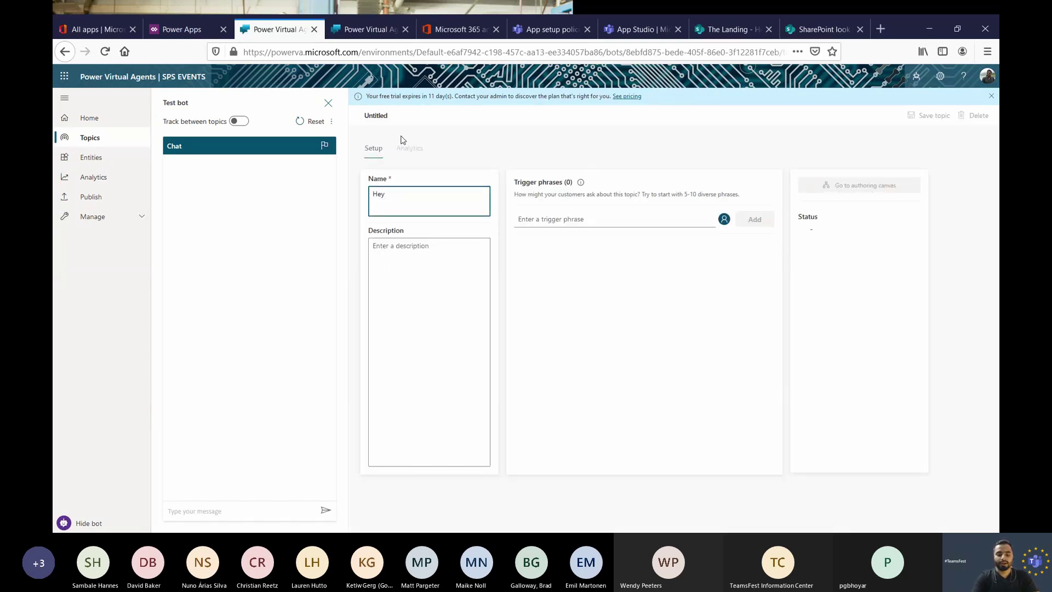
{"action": "type", "text": " Bot"}
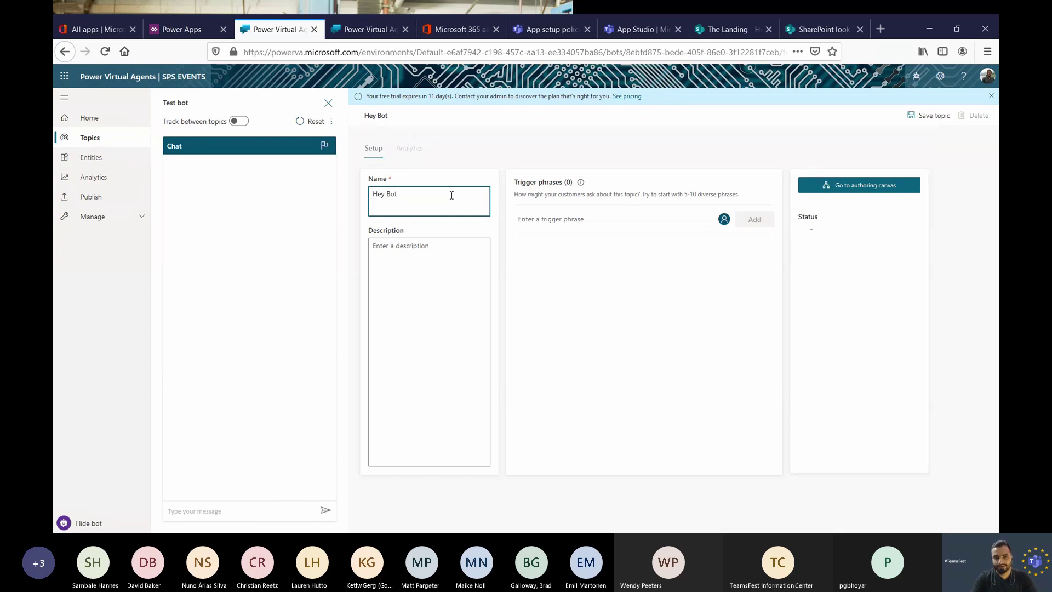
Add the trigger phrases "Hey", "Hello", "Good morning" and "Hi there" to the Hey Bot topic
{"action": "left_click", "coordinate": [549, 218]}
{"action": "type", "text": "H"}
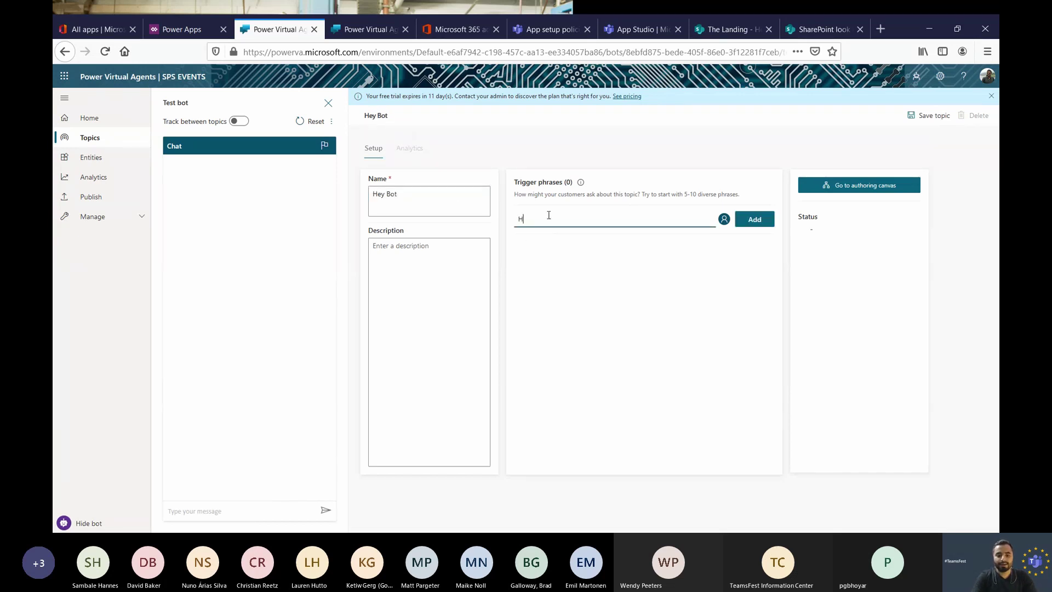
{"action": "type", "text": "ey"}
{"action": "key", "text": "Return"}
{"action": "type", "text": "Hello"}
{"action": "key", "text": "Return"}
{"action": "type", "text": "Goo"}
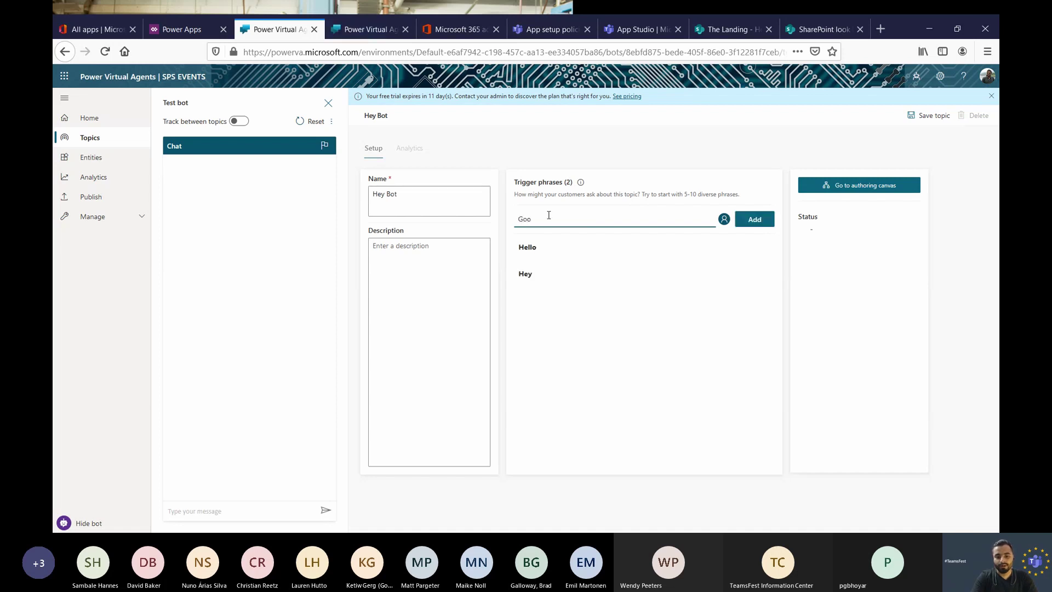
{"action": "type", "text": "d morning"}
{"action": "key", "text": "Return"}
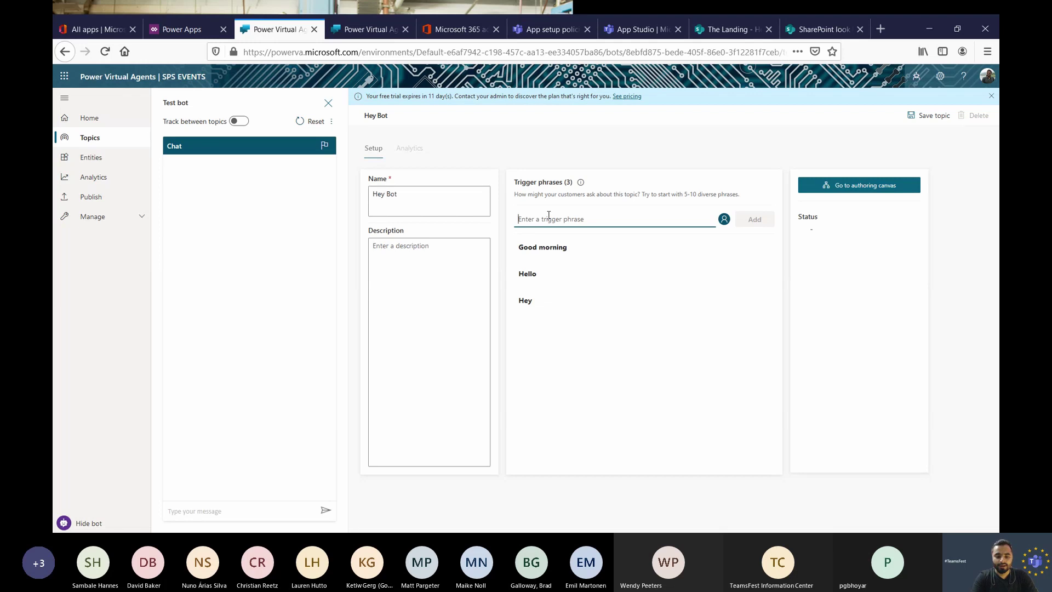
{"action": "type", "text": "Hi there"}
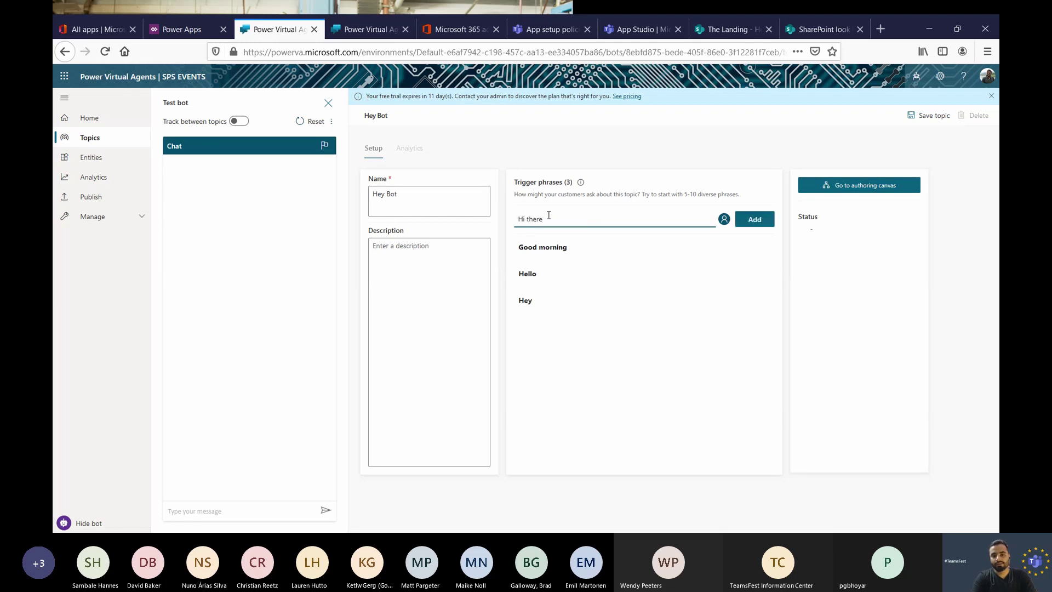
{"action": "left_click", "coordinate": [755, 219]}
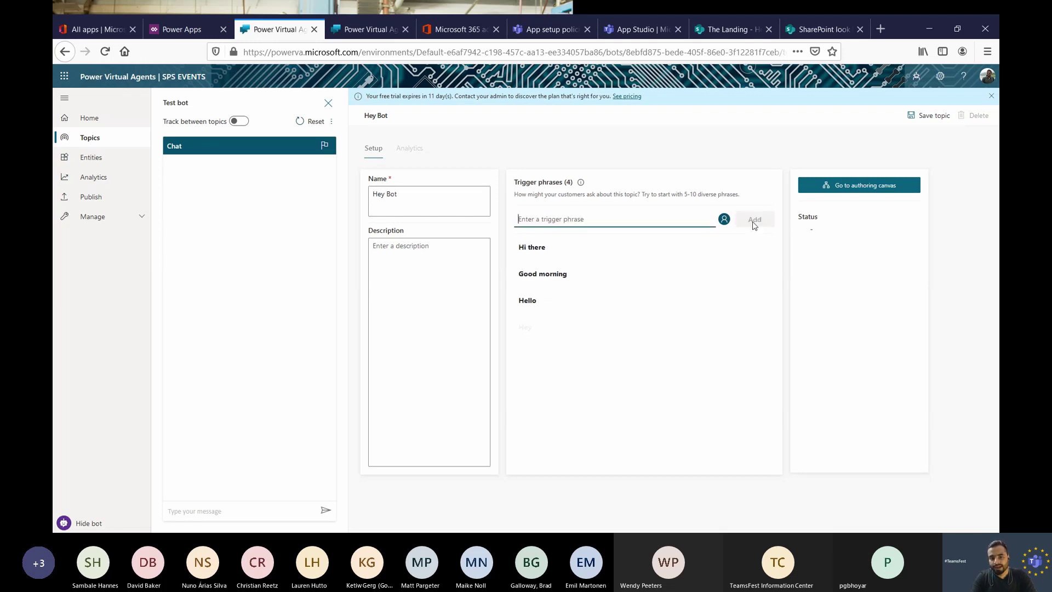
Give the Hey Bot topic the description "Start conversation" and save the topic
{"action": "left_click", "coordinate": [433, 250]}
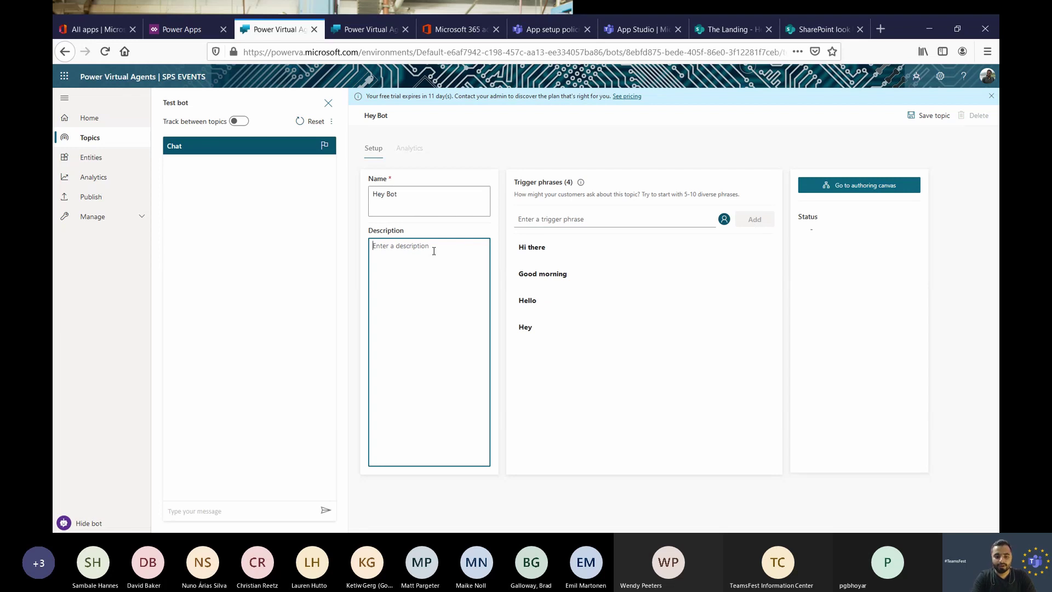
{"action": "type", "text": "Start conversatio n"}
{"action": "left_click", "coordinate": [884, 190]}
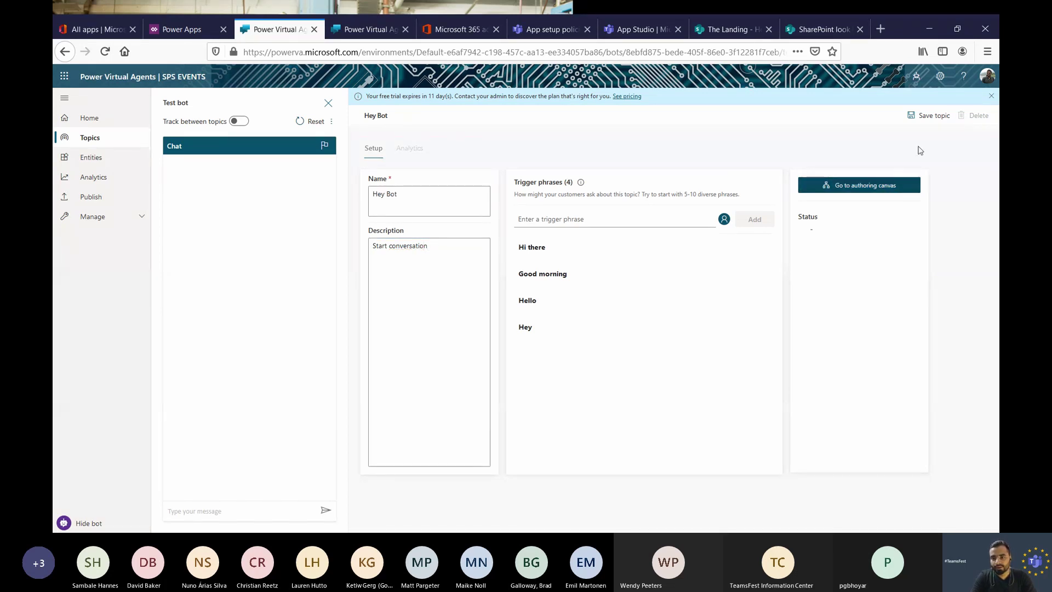
{"action": "left_click", "coordinate": [930, 115]}
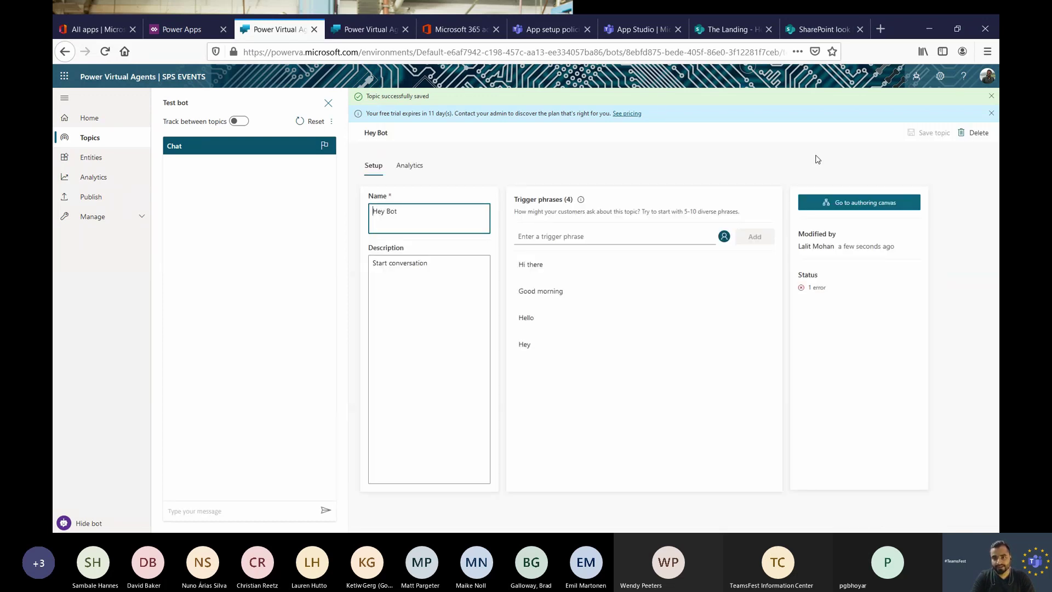
Reopen the Hey Bot topic from the list of topics and go to its authoring canvas
{"action": "left_click", "coordinate": [88, 145]}
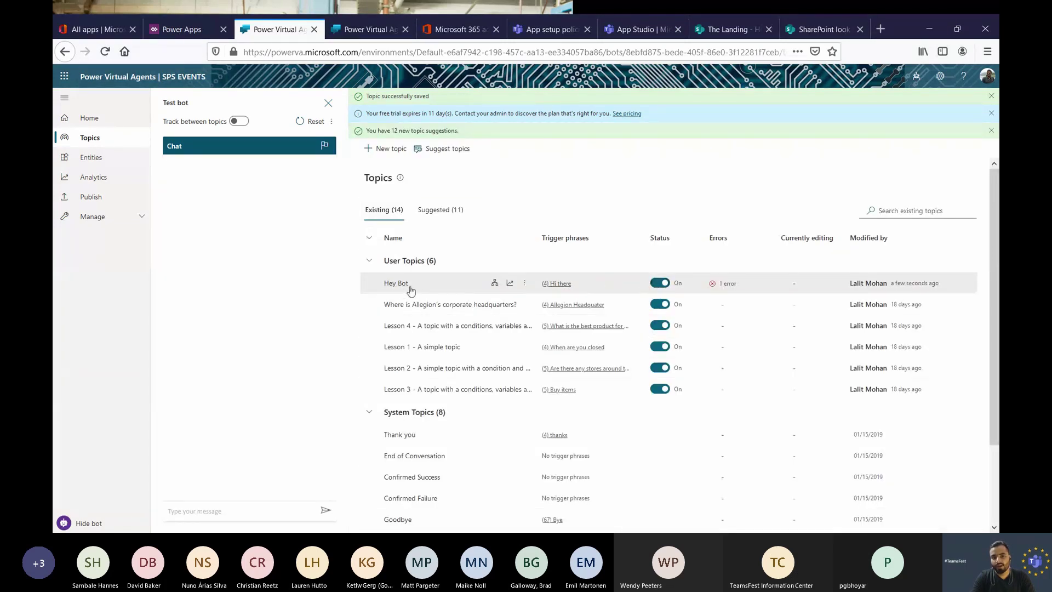
{"action": "left_click", "coordinate": [401, 284]}
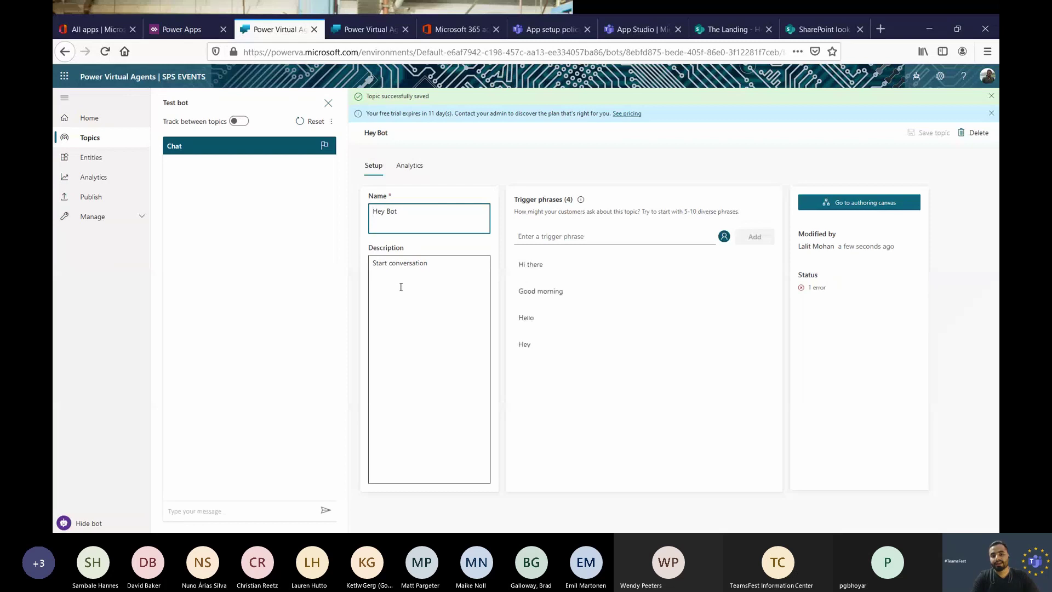
{"action": "left_click", "coordinate": [829, 203]}
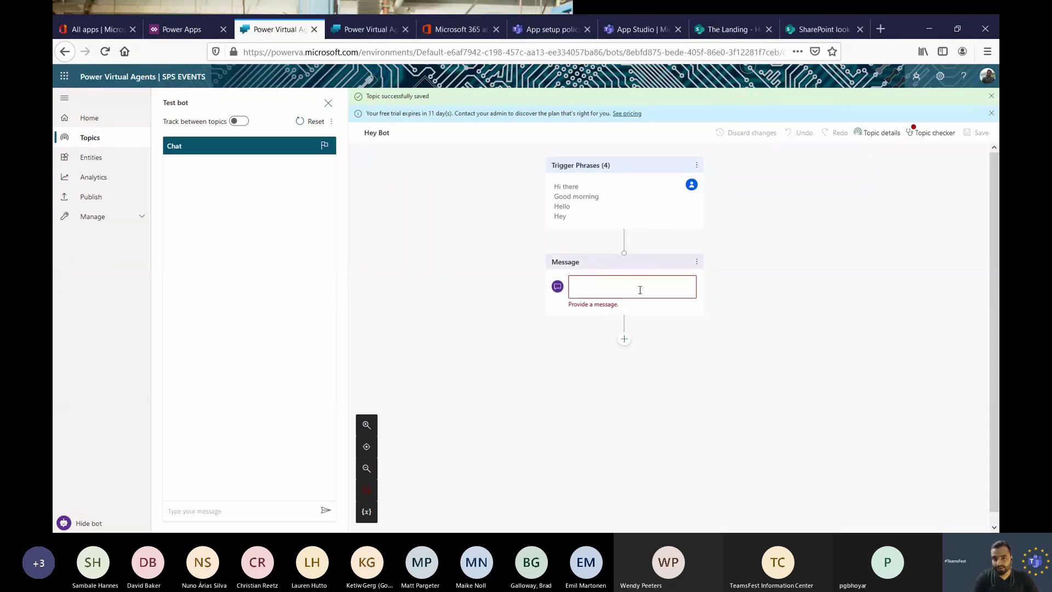
Enter "Welcome to the Team fest" as the text of the message node below the trigger phrases
{"action": "left_click", "coordinate": [640, 290]}
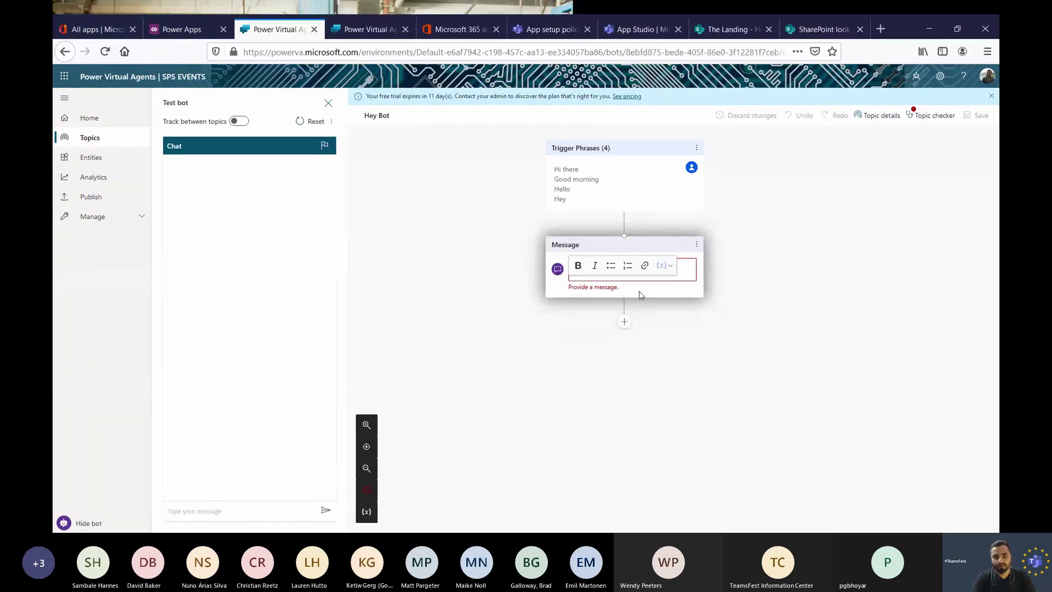
{"action": "type", "text": "H"}
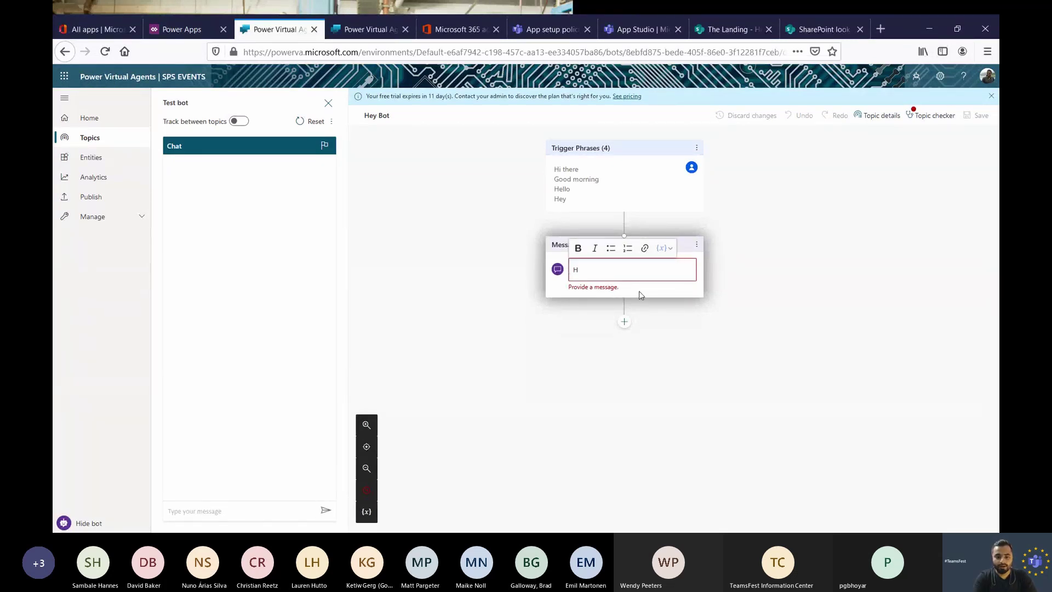
{"action": "key", "text": "BackSpace"}
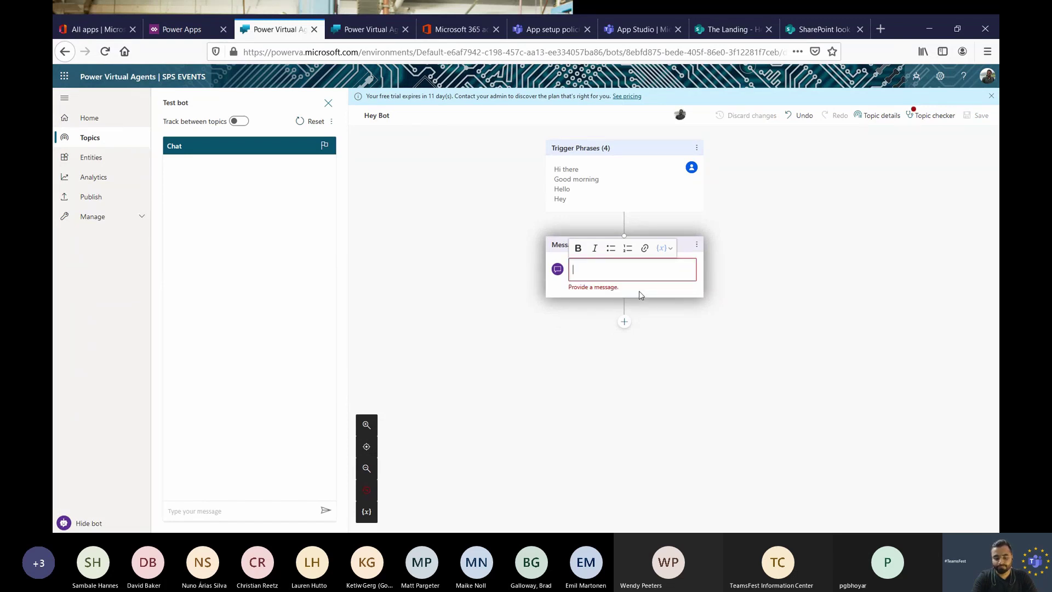
{"action": "type", "text": "Welcome to "}
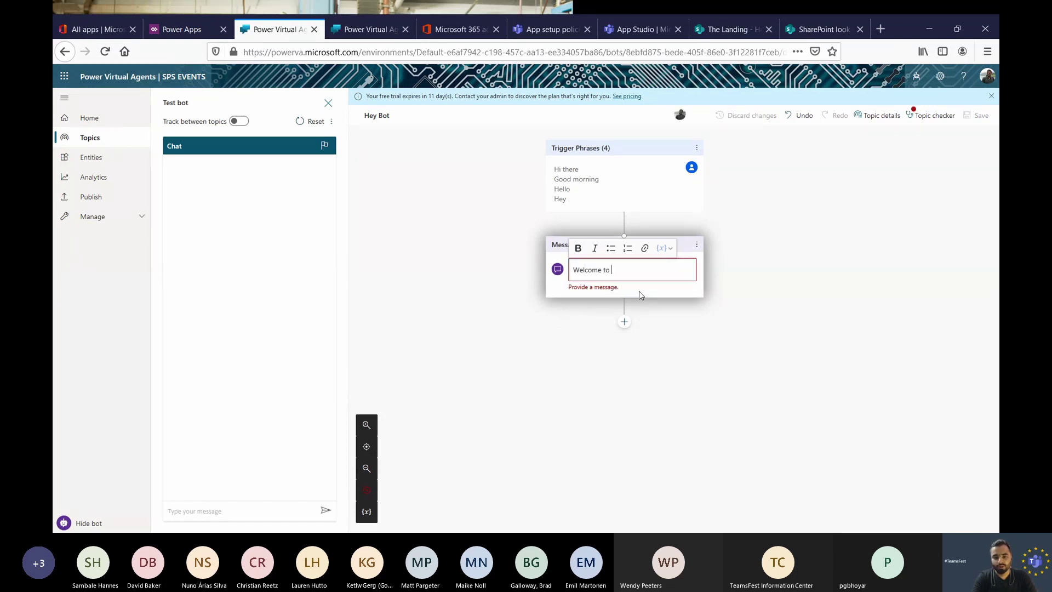
{"action": "type", "text": "the Team fest"}
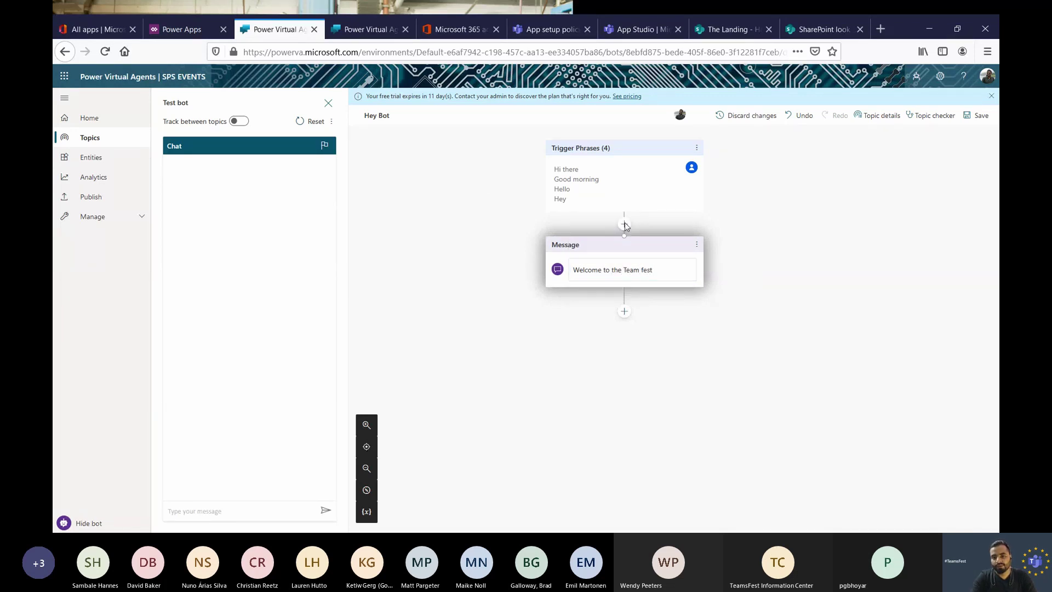
Save the Hey Bot conversation and turn on tracking between topics for the test bot
{"action": "left_click", "coordinate": [625, 223]}
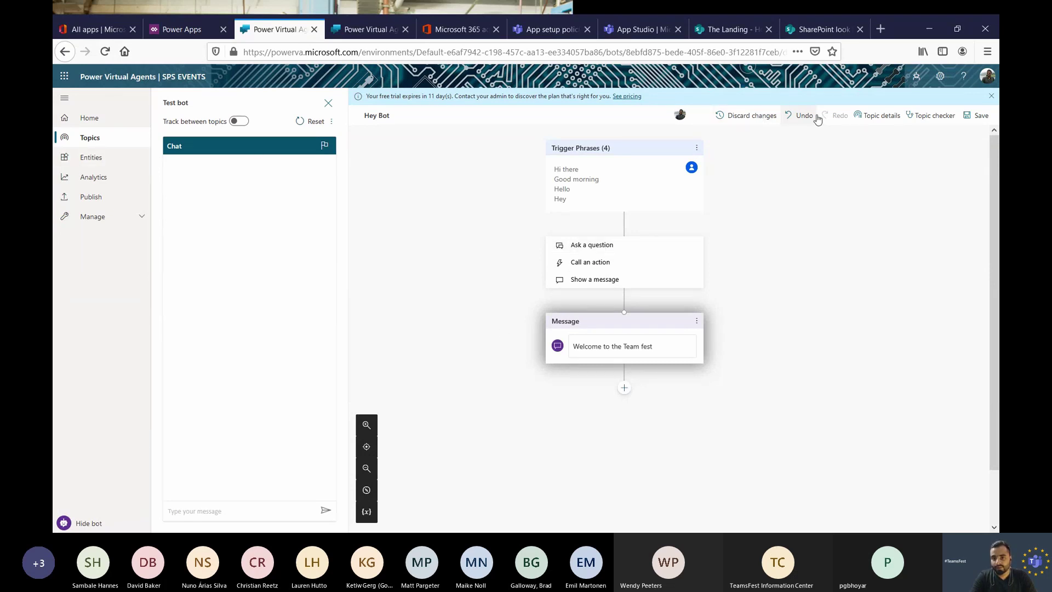
{"action": "left_click", "coordinate": [976, 116]}
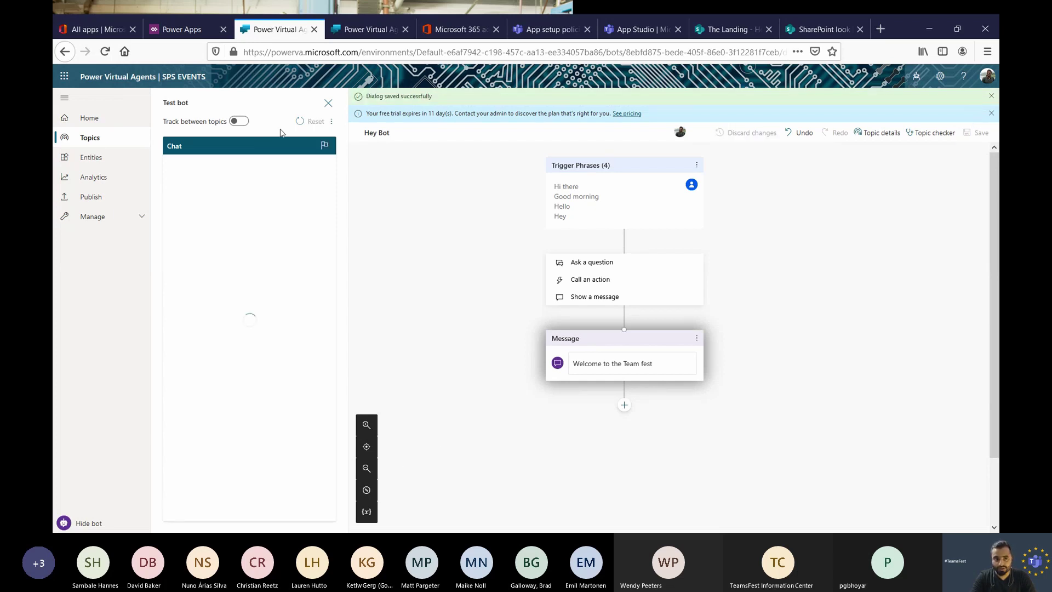
{"action": "left_click", "coordinate": [238, 121]}
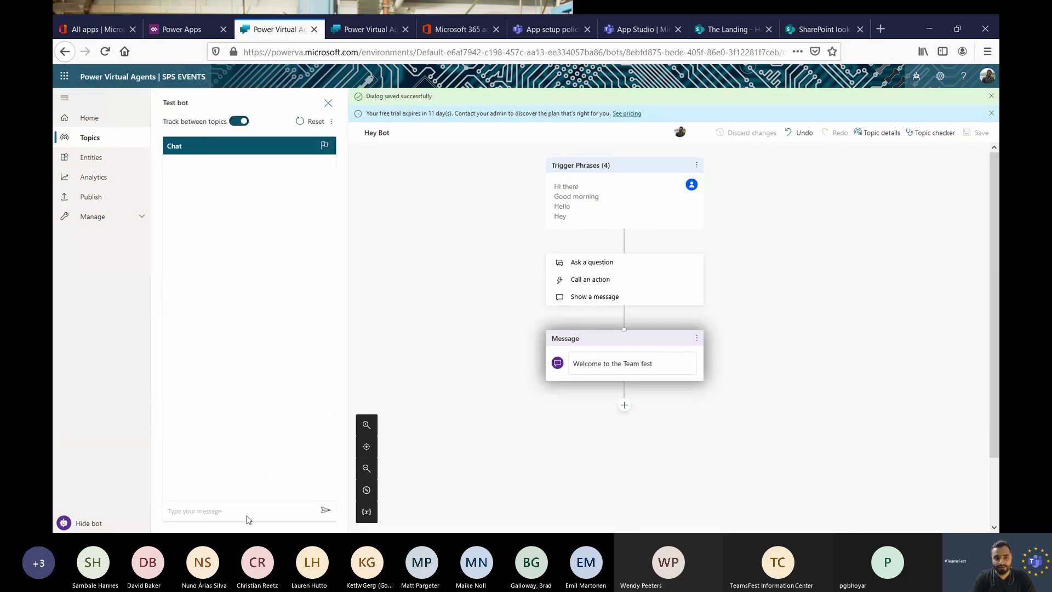
Test the greeting topic by sending the messages "Hi there" and "Hey bot" in the test chat
{"action": "type", "text": "Hi there"}
{"action": "key", "text": "Return"}
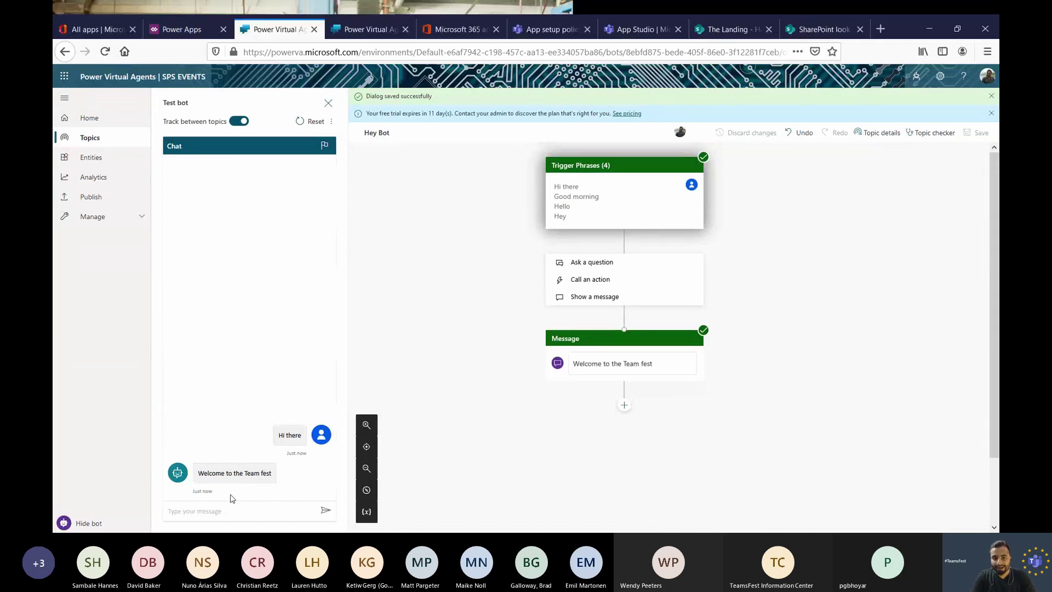
{"action": "left_click", "coordinate": [277, 509]}
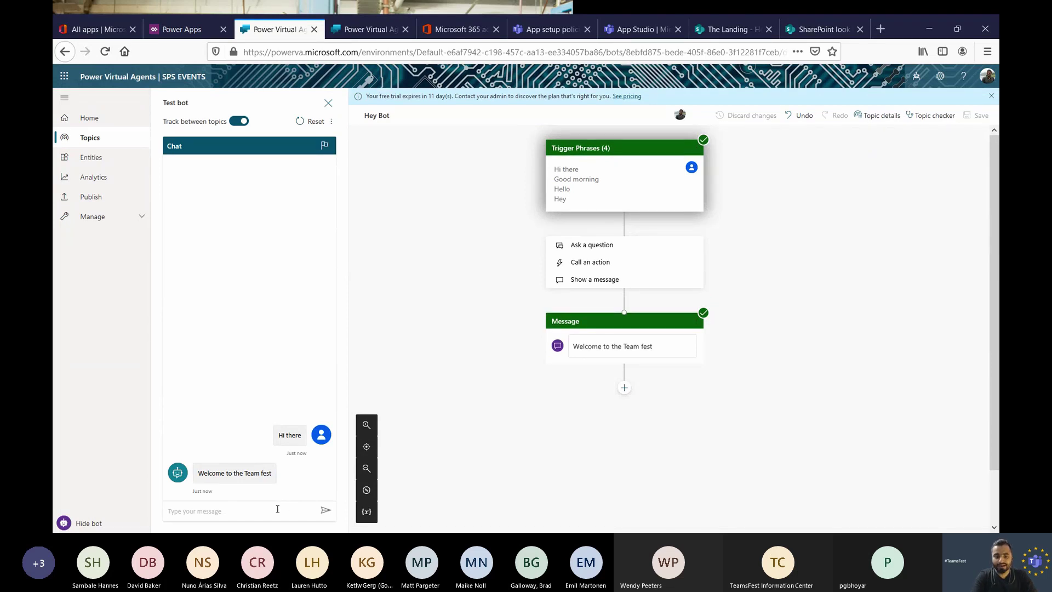
{"action": "type", "text": "Hey bot"}
{"action": "key", "text": "Return"}
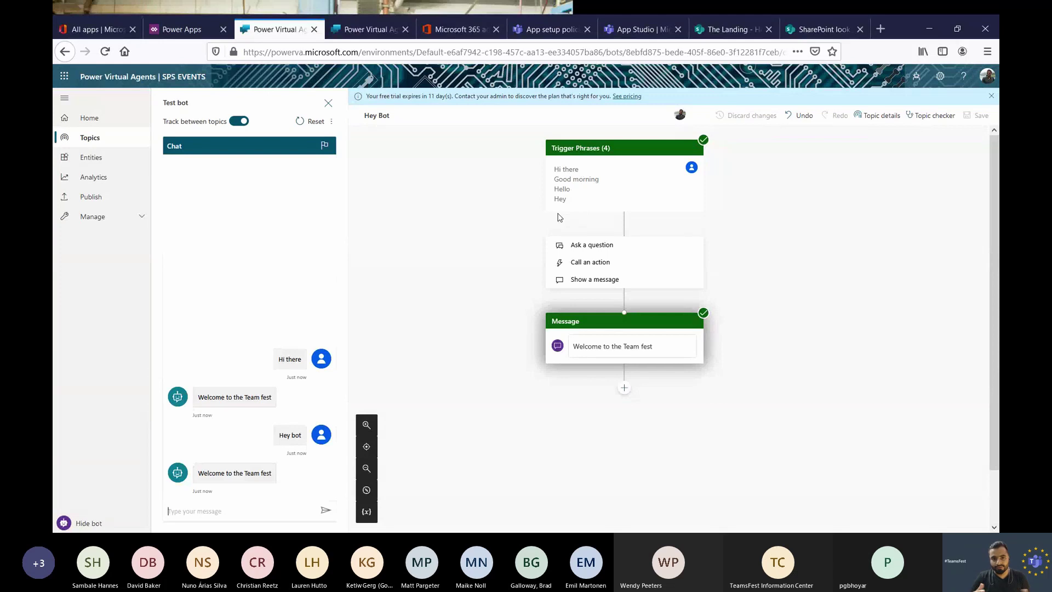
Look at the blank form for a new topic and return to the list of topics
{"action": "left_click", "coordinate": [86, 142]}
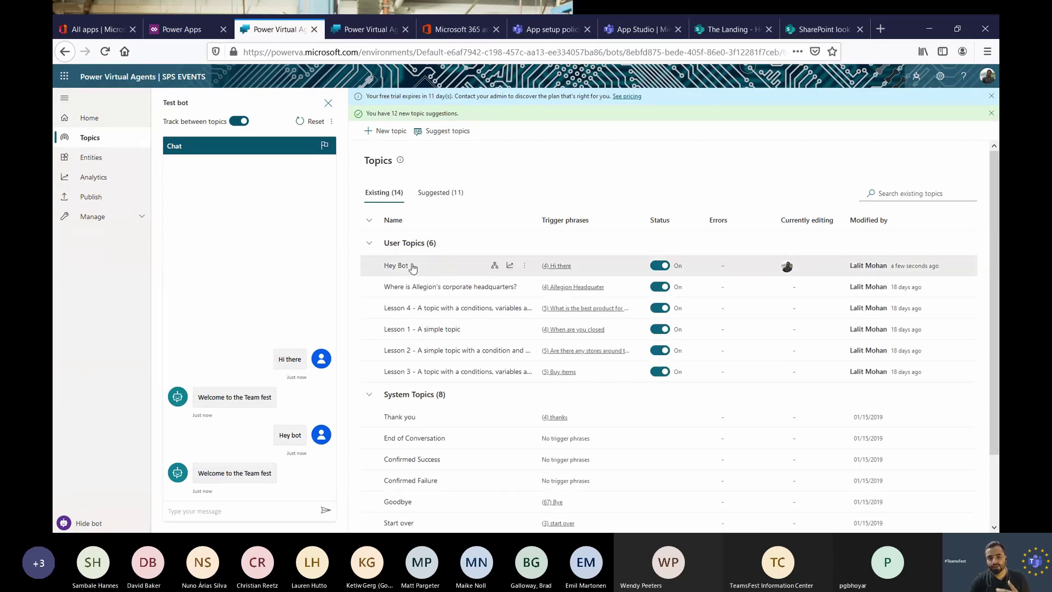
{"action": "left_click", "coordinate": [400, 134]}
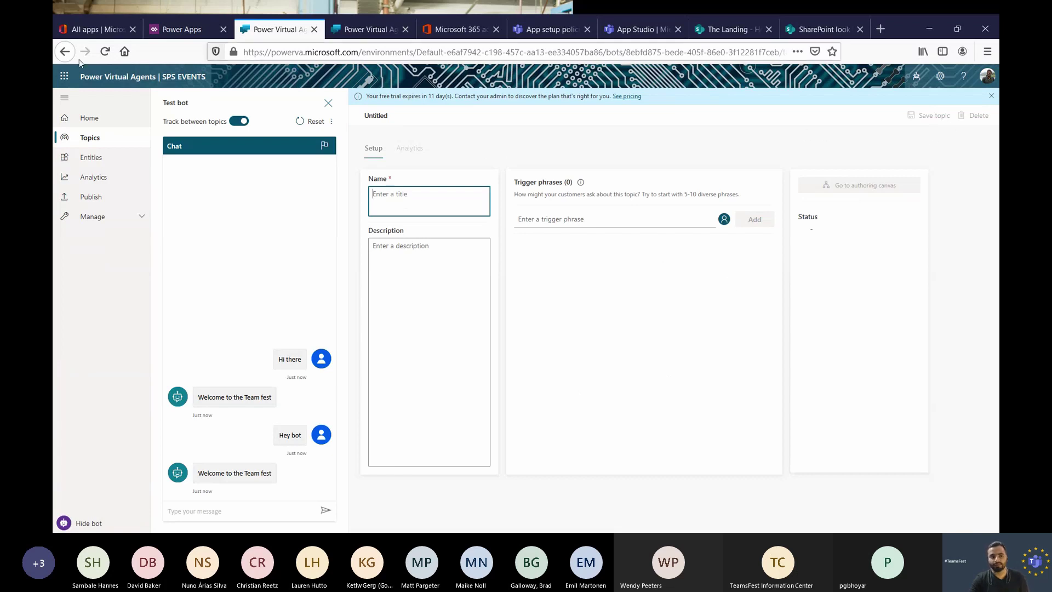
{"action": "left_click", "coordinate": [87, 138]}
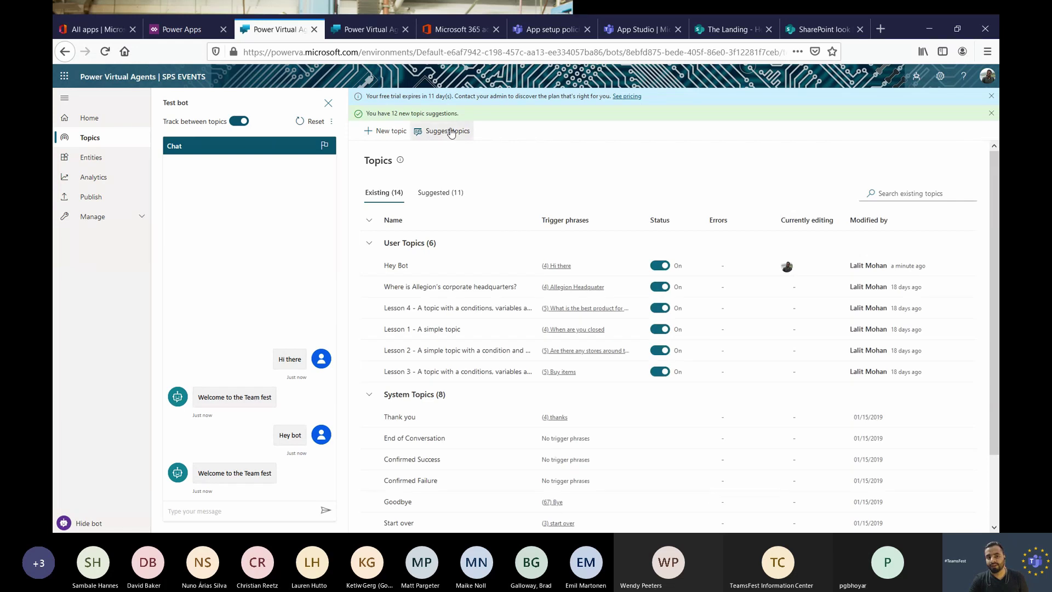
Start suggesting topics from online content, and find the Allegion investor FAQs page in a new browser tab as the source
{"action": "left_click", "coordinate": [451, 133]}
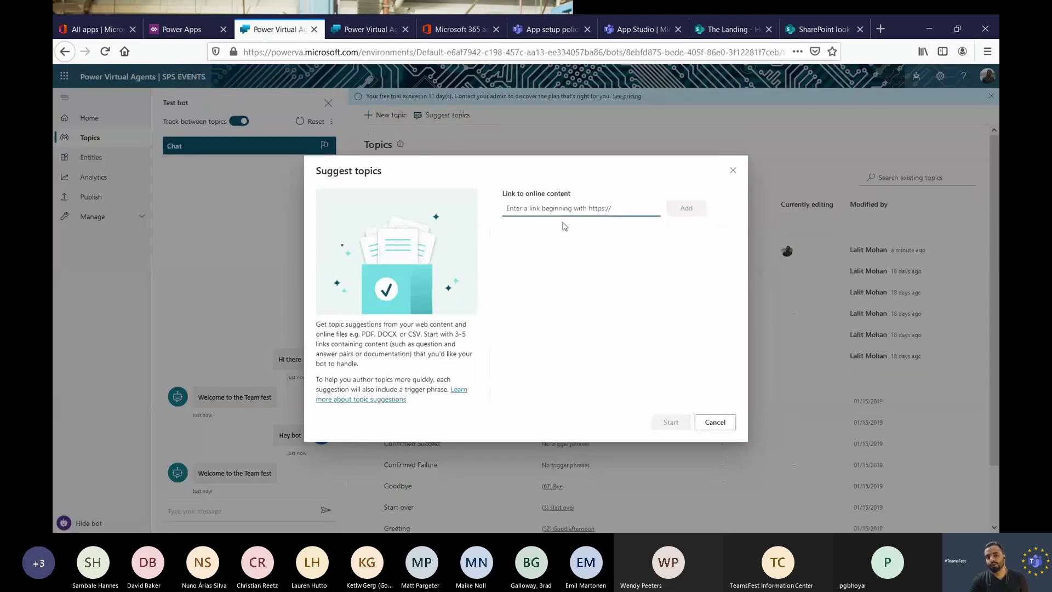
{"action": "key", "text": "ctrl+t"}
{"action": "type", "text": "al"}
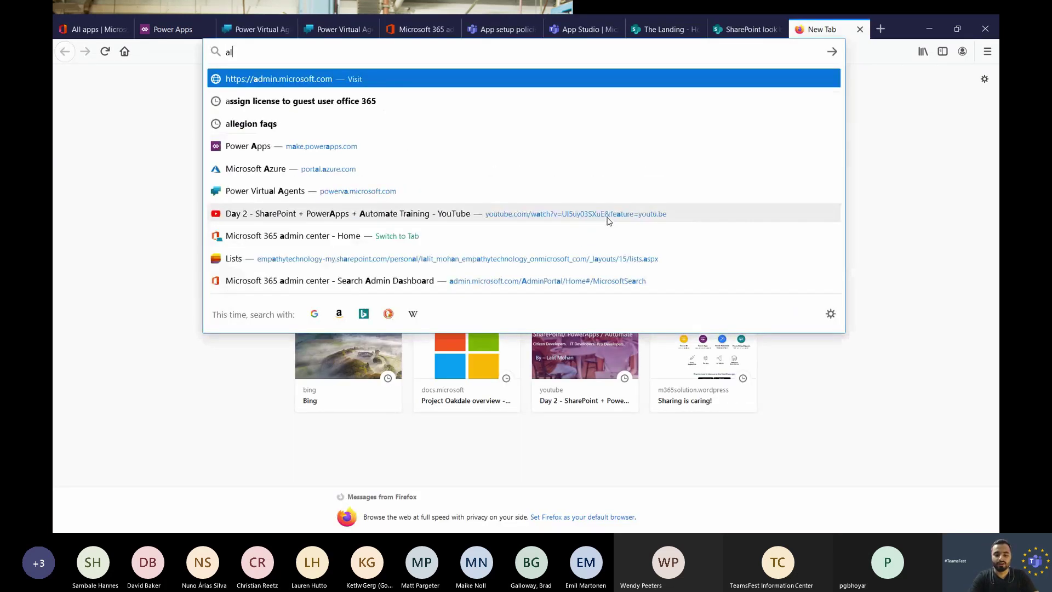
{"action": "type", "text": "leg"}
{"action": "key", "text": "BackSpace"}
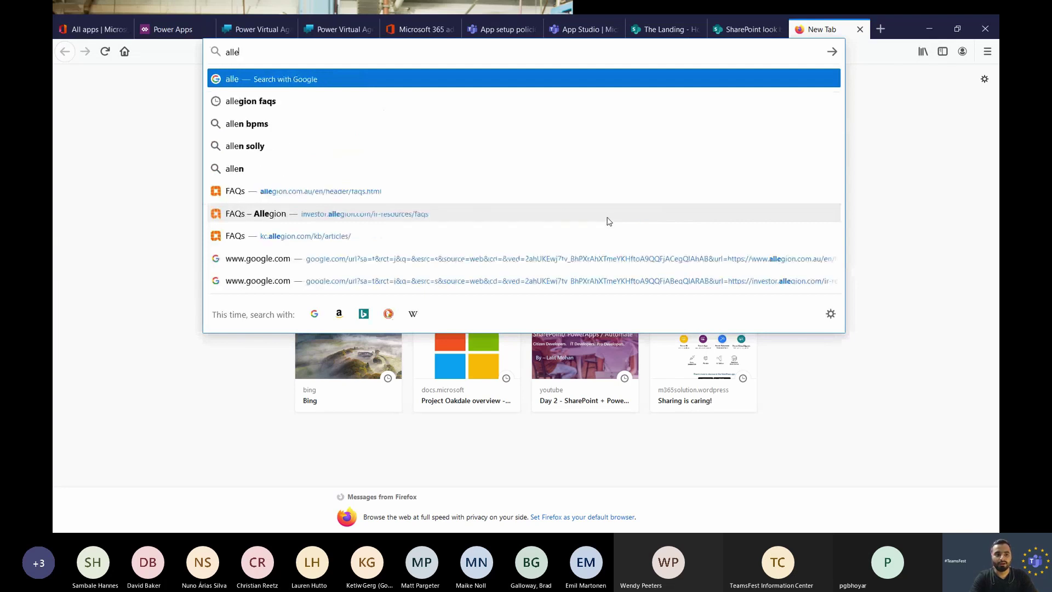
{"action": "key", "text": "Down"}
{"action": "key", "text": "Down"}
{"action": "key", "text": "Down"}
{"action": "key", "text": "Down"}
{"action": "key", "text": "Down"}
{"action": "key", "text": "Down"}
{"action": "key", "text": "Return"}
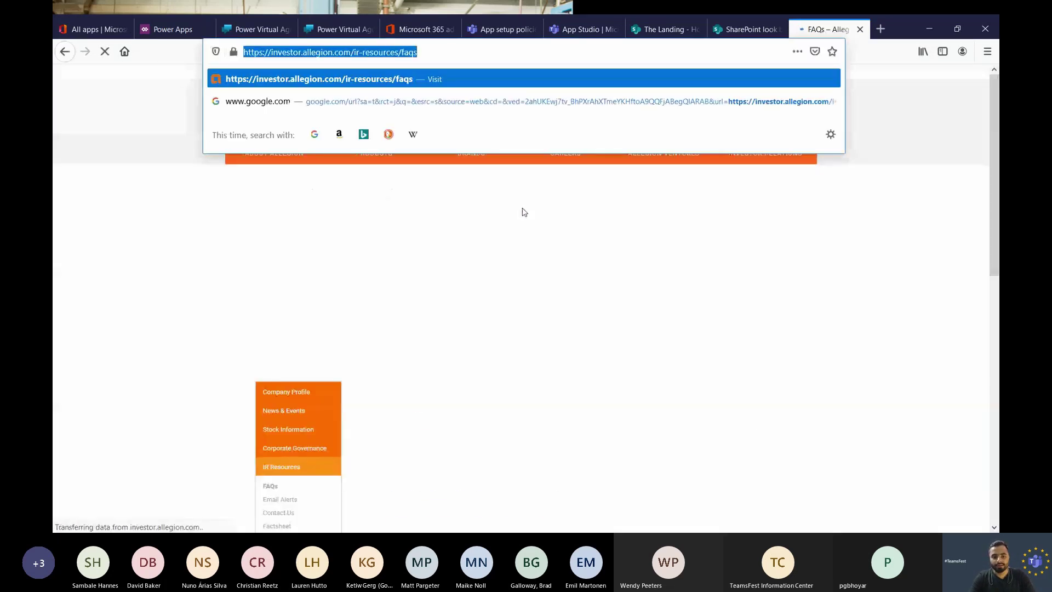
{"action": "scroll", "coordinate": [399, 352], "scroll_direction": "down", "scroll_amount": 3}
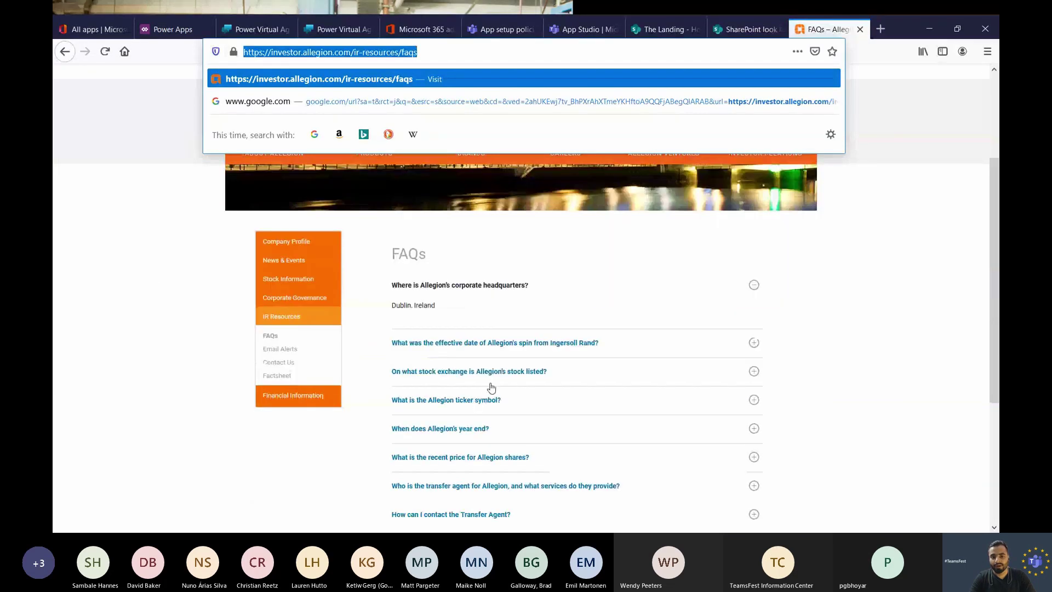
{"action": "scroll", "coordinate": [469, 357], "scroll_direction": "down", "scroll_amount": 5}
{"action": "left_click", "coordinate": [337, 29]}
{"action": "left_click", "coordinate": [256, 29]}
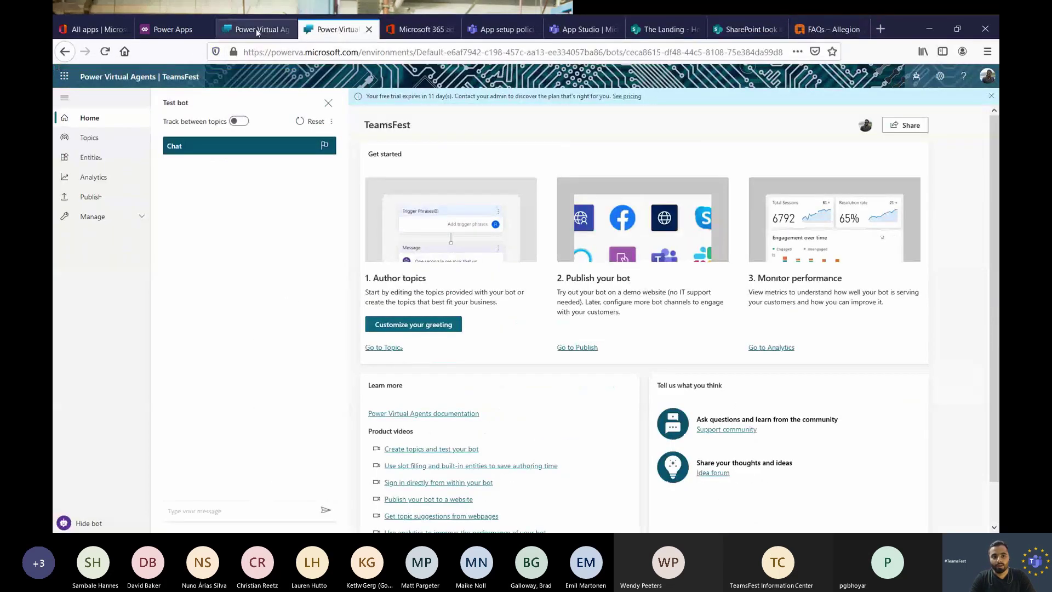
{"action": "type", "text": "https://investor.allegion.com/ir-resources/faqs"}
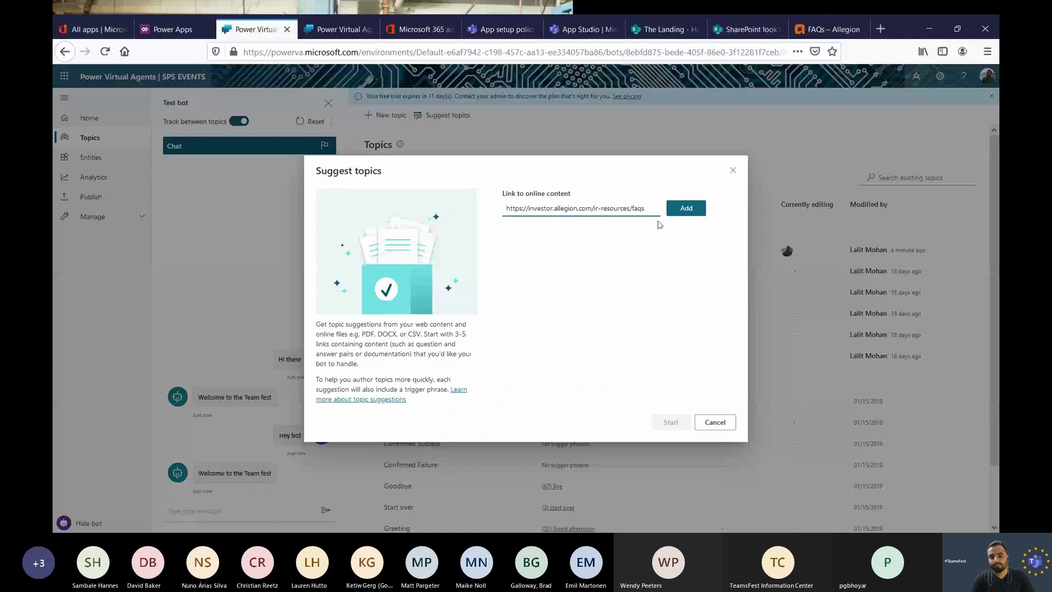
{"action": "left_click", "coordinate": [688, 210]}
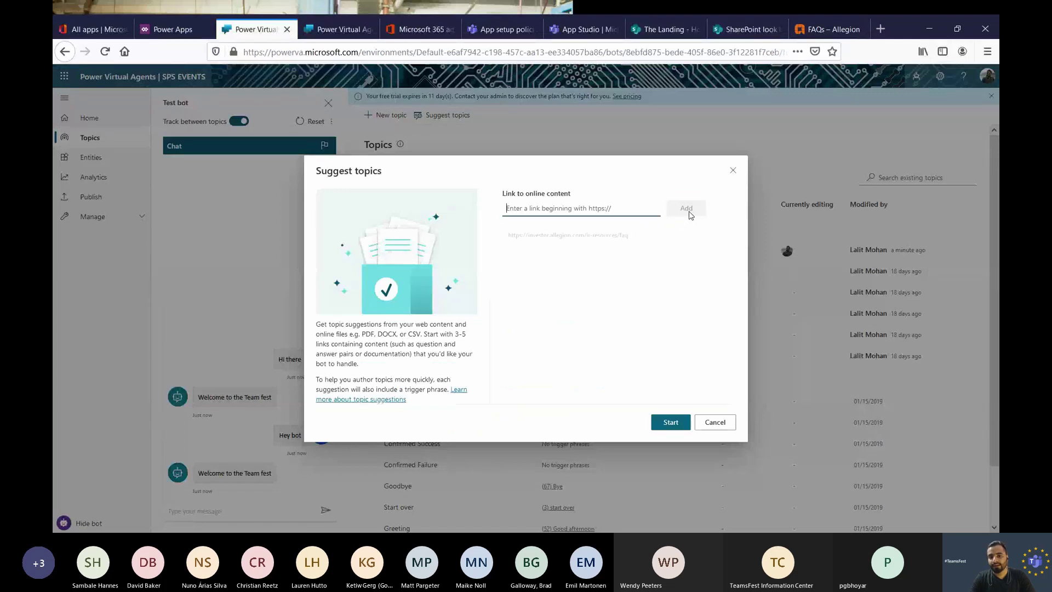
{"action": "left_click", "coordinate": [670, 423]}
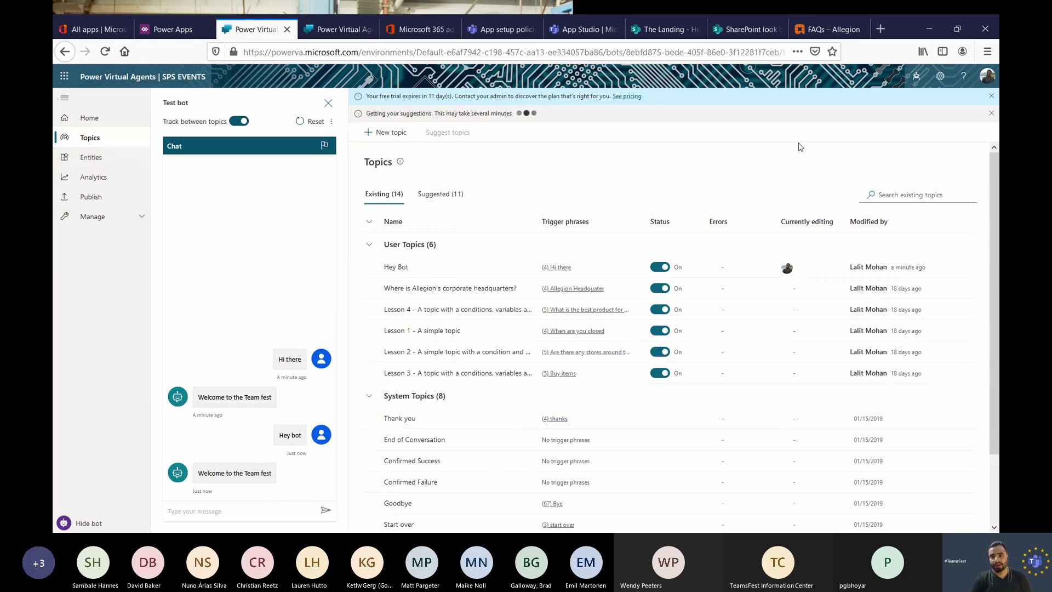
Compare the bot's suggested topics with the questions on the Allegion FAQs page
{"action": "left_click", "coordinate": [827, 29]}
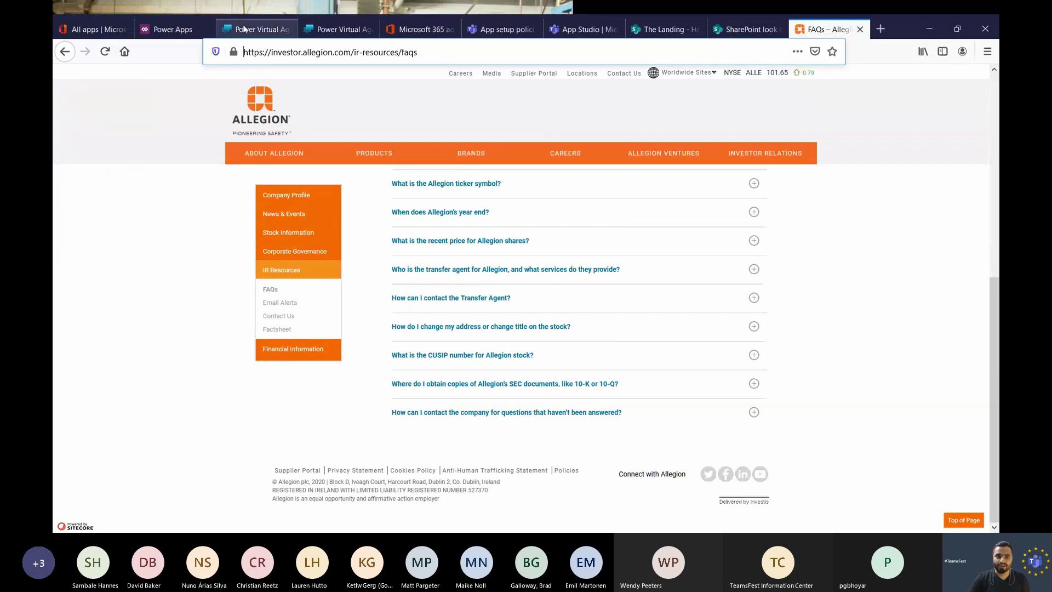
{"action": "left_click", "coordinate": [263, 30]}
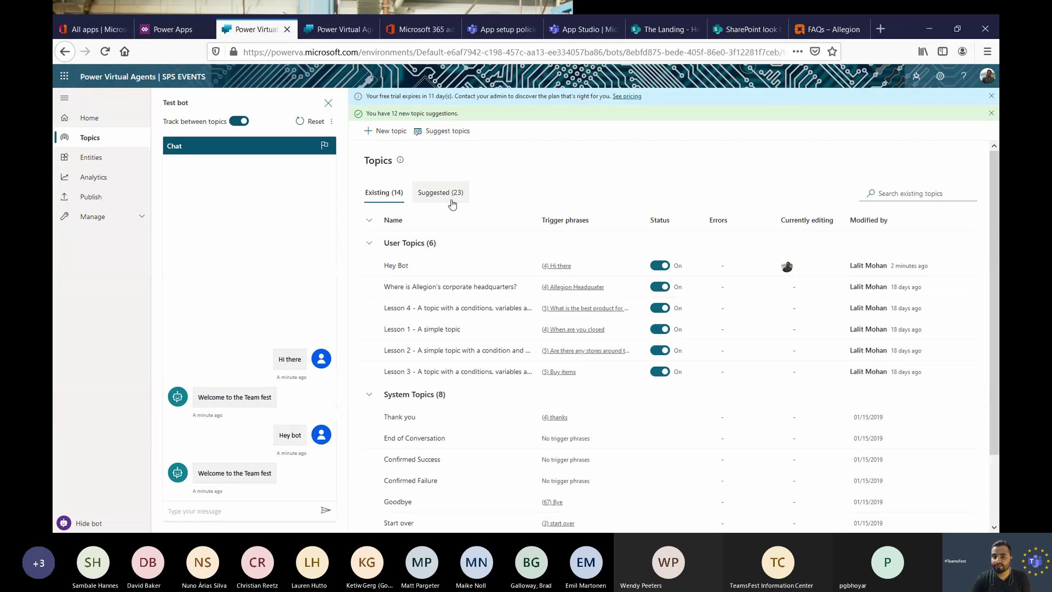
{"action": "left_click", "coordinate": [451, 204]}
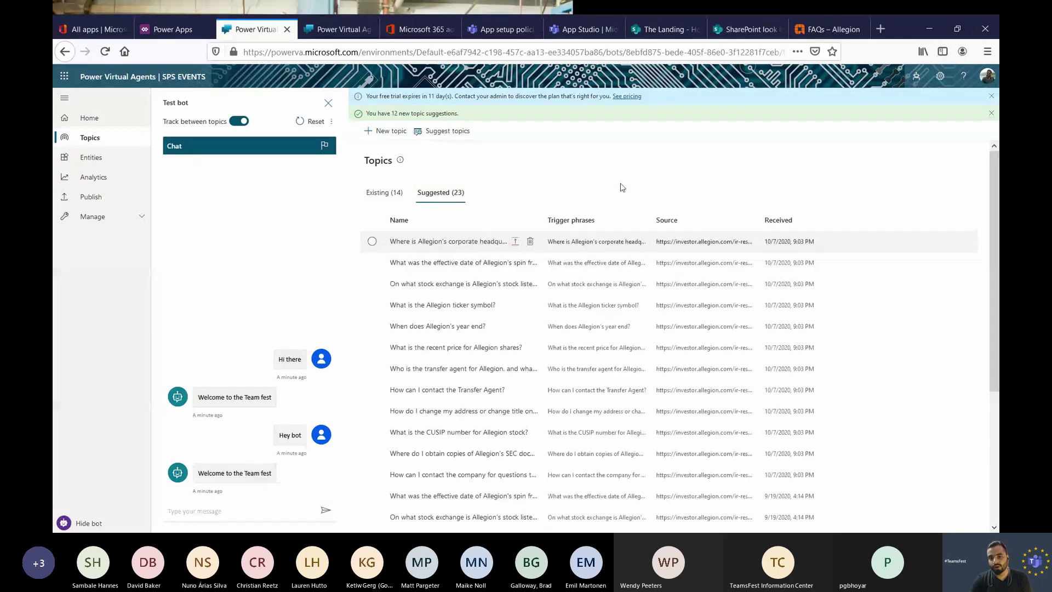
{"action": "left_click", "coordinate": [821, 33]}
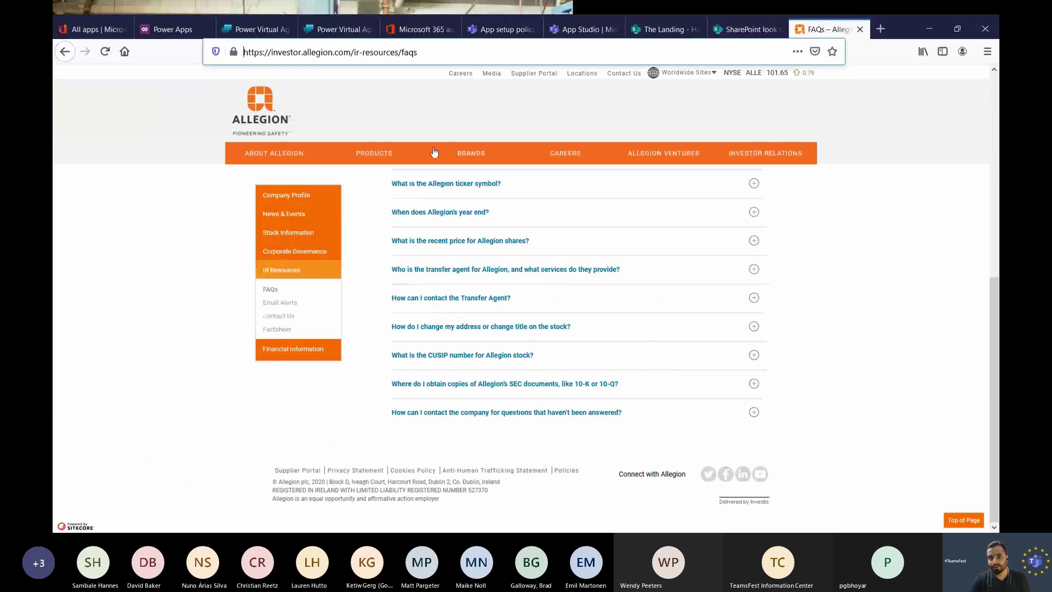
{"action": "left_click", "coordinate": [260, 33]}
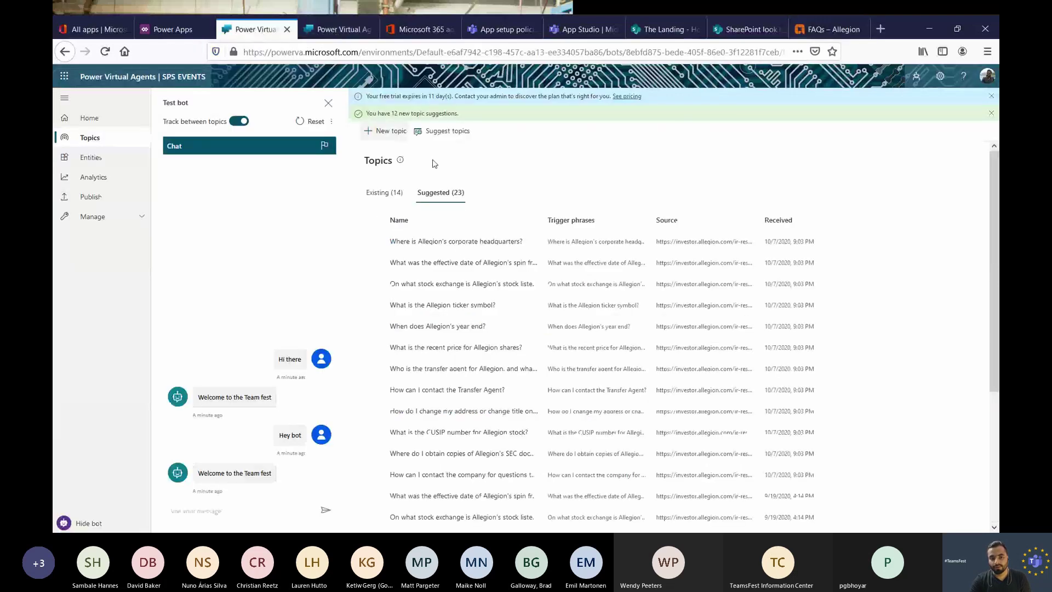
Search the suggested topics for the stock ticker question, trying "what is all", "stock ticke" and "stoc"
{"action": "scroll", "coordinate": [479, 280], "scroll_direction": "down", "scroll_amount": 3}
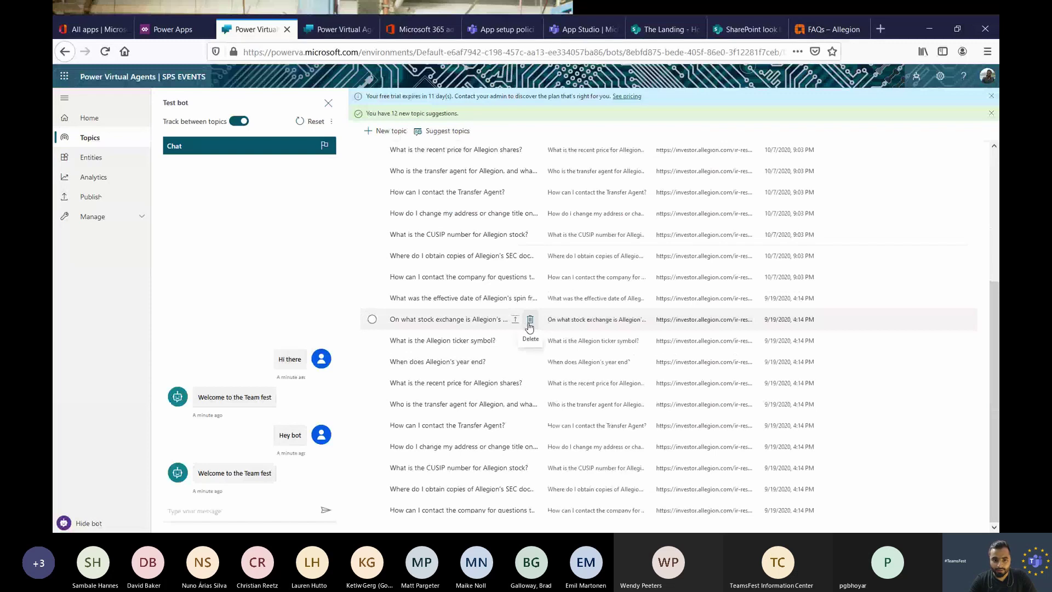
{"action": "key", "text": "ctrl+f"}
{"action": "type", "text": "what"}
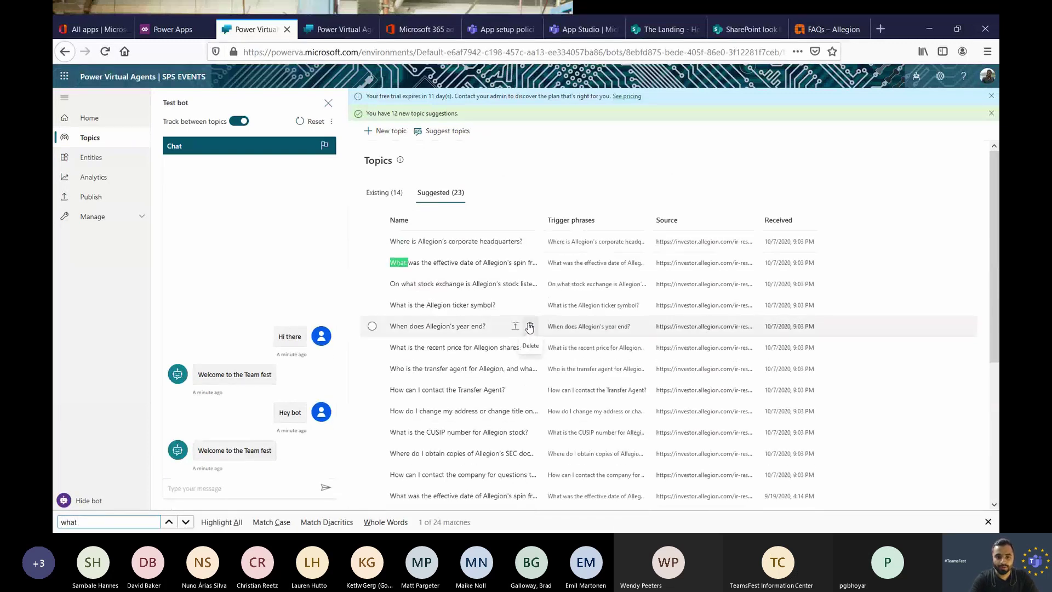
{"action": "type", "text": " is all"}
{"action": "key", "text": "ctrl+a"}
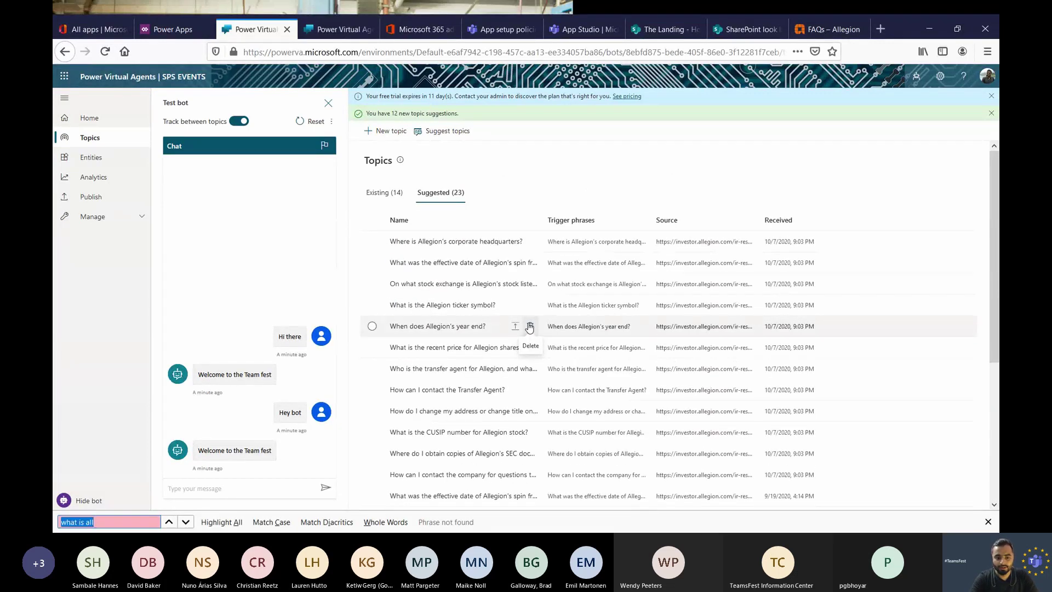
{"action": "type", "text": "sto"}
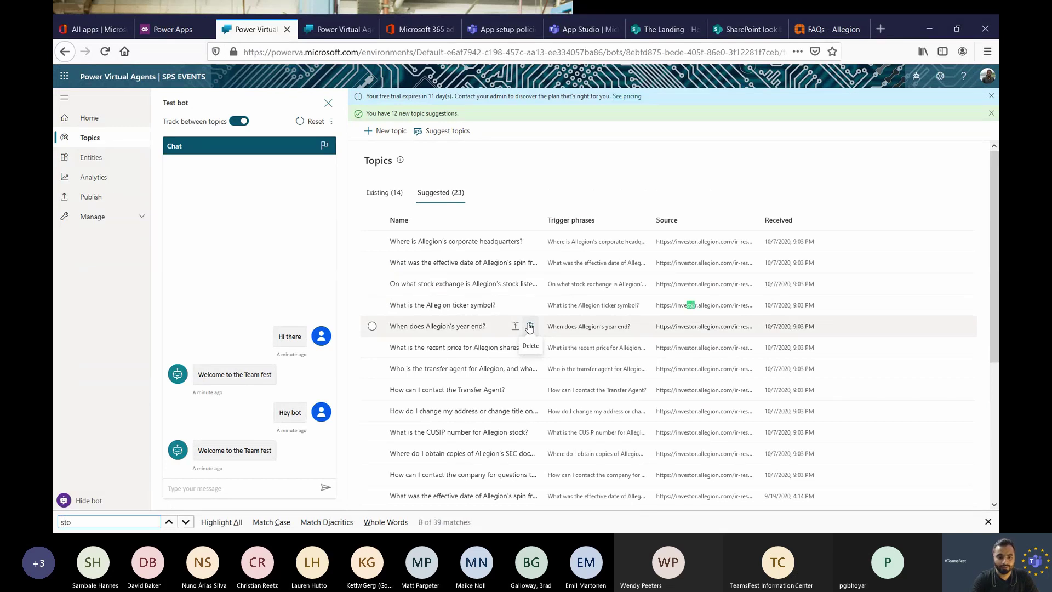
{"action": "type", "text": "ck tick"}
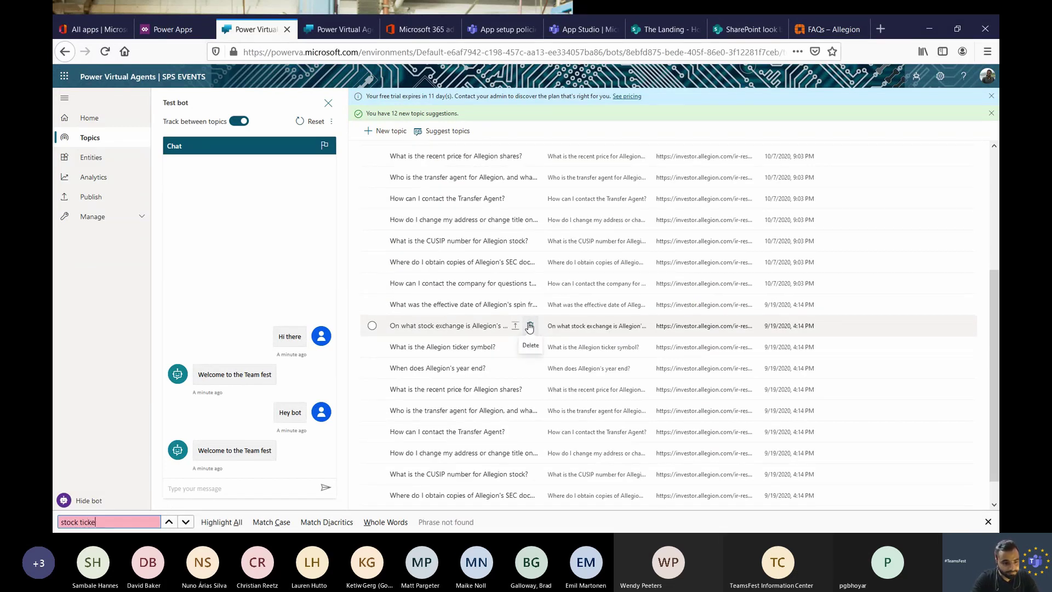
{"action": "type", "text": "e"}
{"action": "key", "text": "BackSpace"}
{"action": "key", "text": "BackSpace"}
{"action": "key", "text": "BackSpace"}
{"action": "key", "text": "BackSpace"}
{"action": "key", "text": "BackSpace"}
{"action": "key", "text": "BackSpace"}
{"action": "key", "text": "BackSpace"}
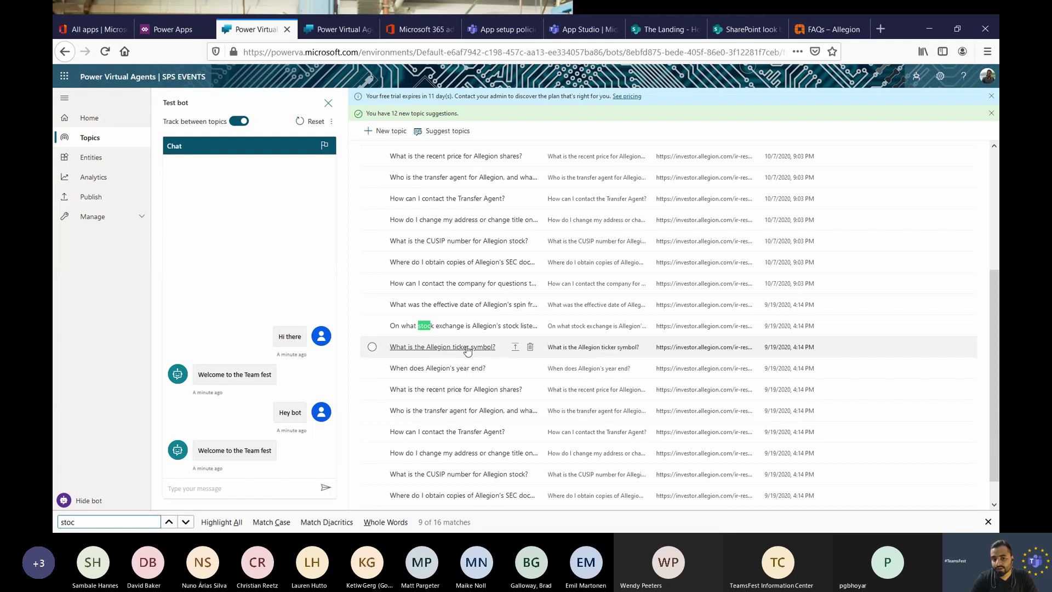
Add the suggestion "What is the Allegion ticker symbol?" to the existing topics and turn that topic on
{"action": "left_click", "coordinate": [372, 347]}
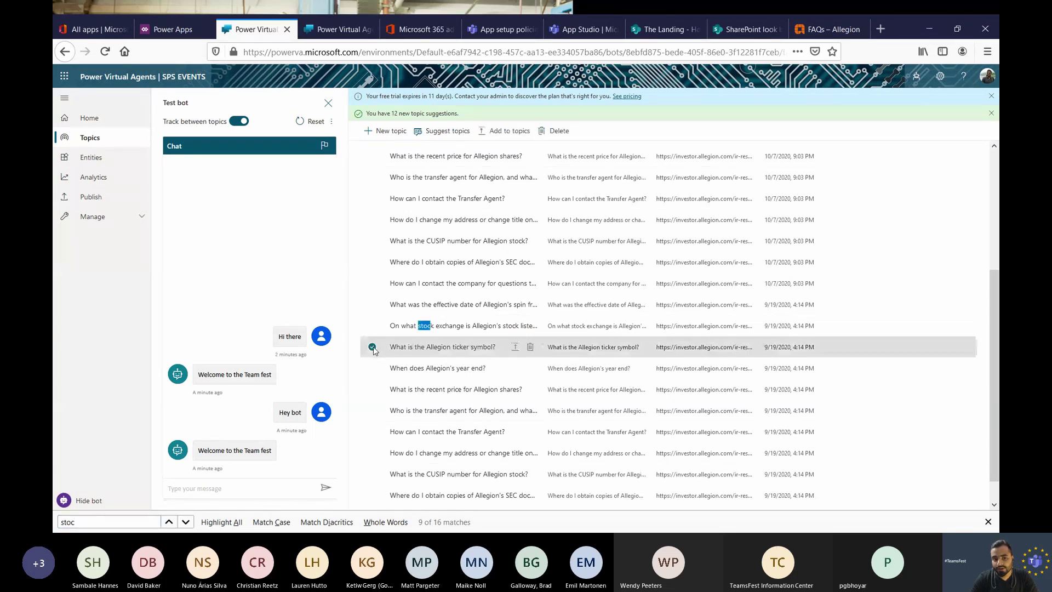
{"action": "left_click", "coordinate": [484, 135]}
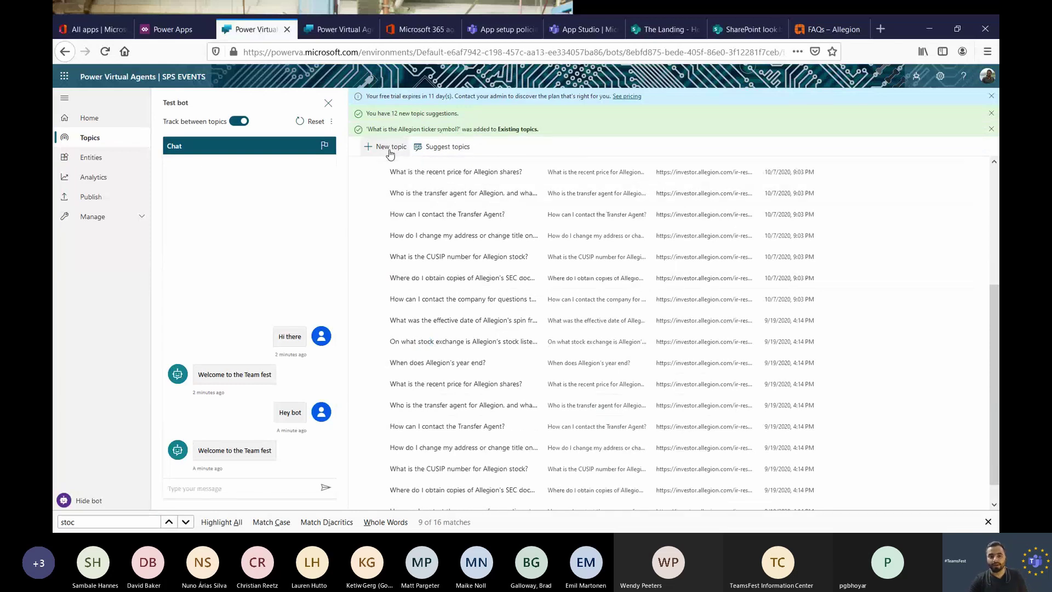
{"action": "left_click", "coordinate": [115, 138]}
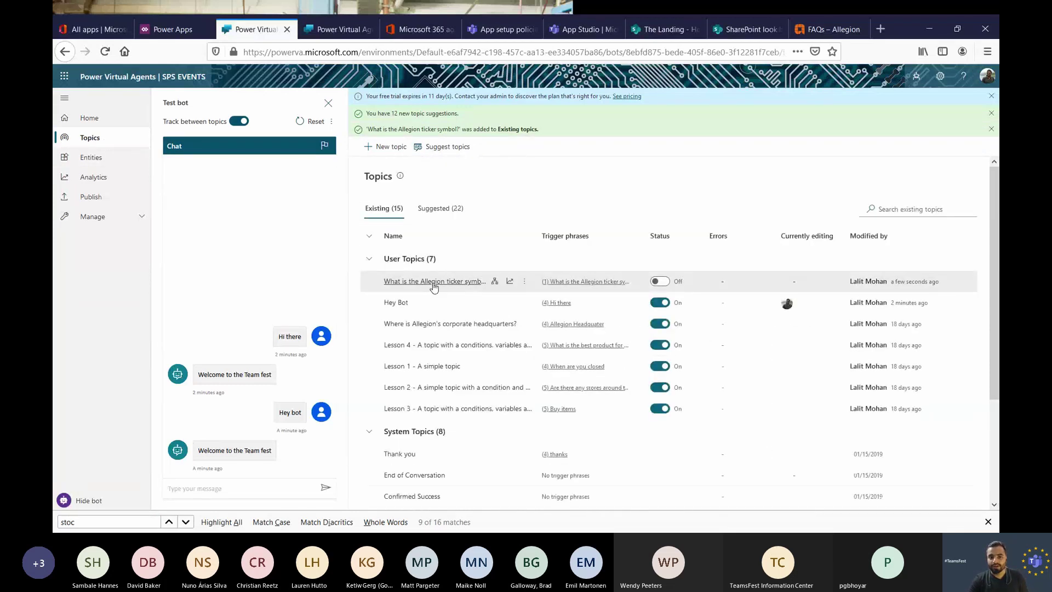
{"action": "left_click", "coordinate": [659, 281]}
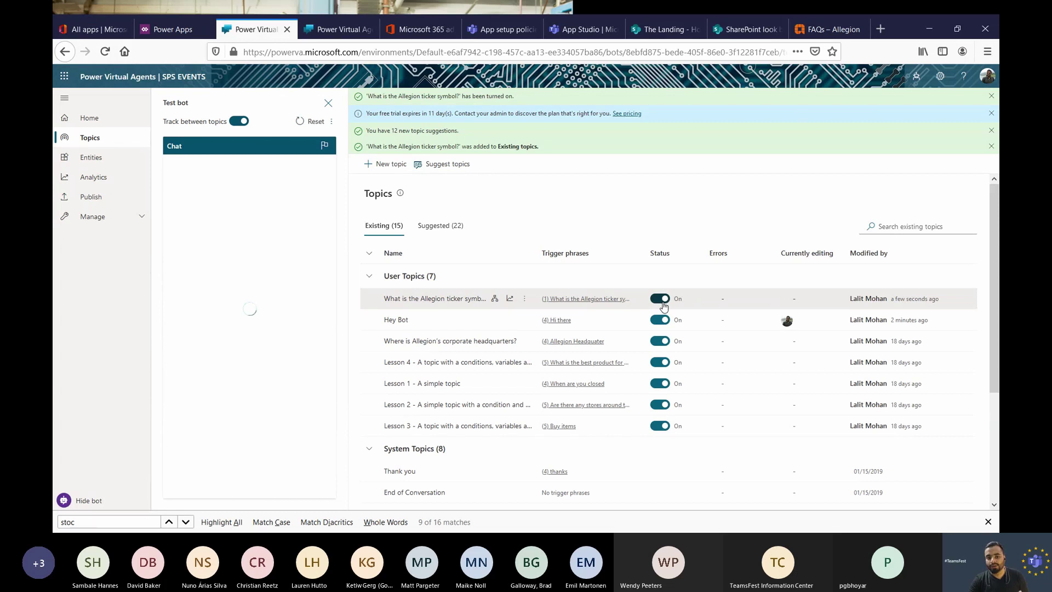
Add the trigger phrases "Alle stock" and "Alle price" to the topic "What is the Allegion ticker symbol?" and save the topic
{"action": "left_click", "coordinate": [447, 301]}
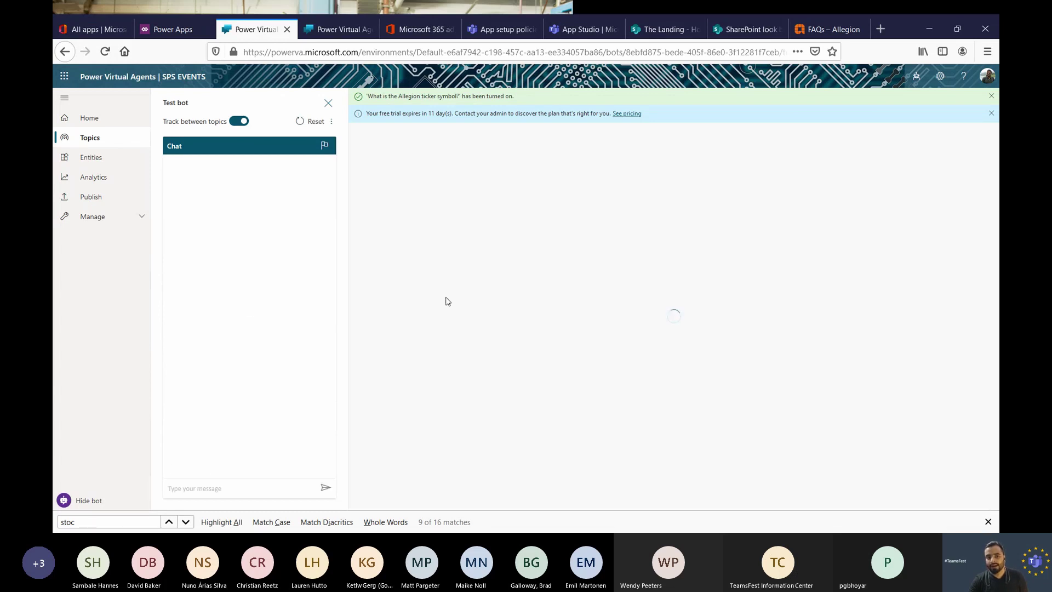
{"action": "left_click", "coordinate": [593, 236]}
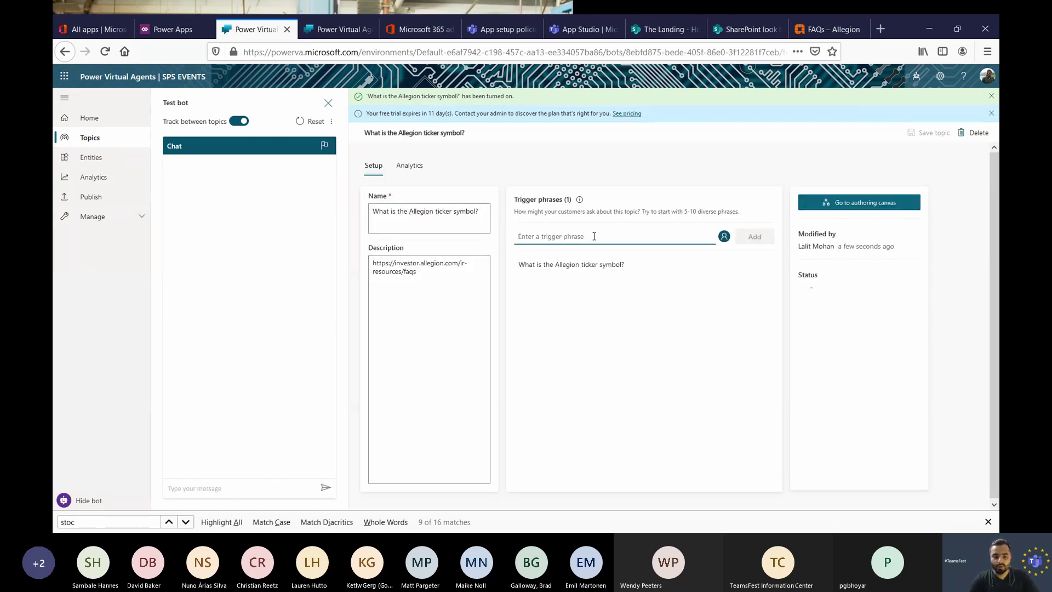
{"action": "type", "text": "Al"}
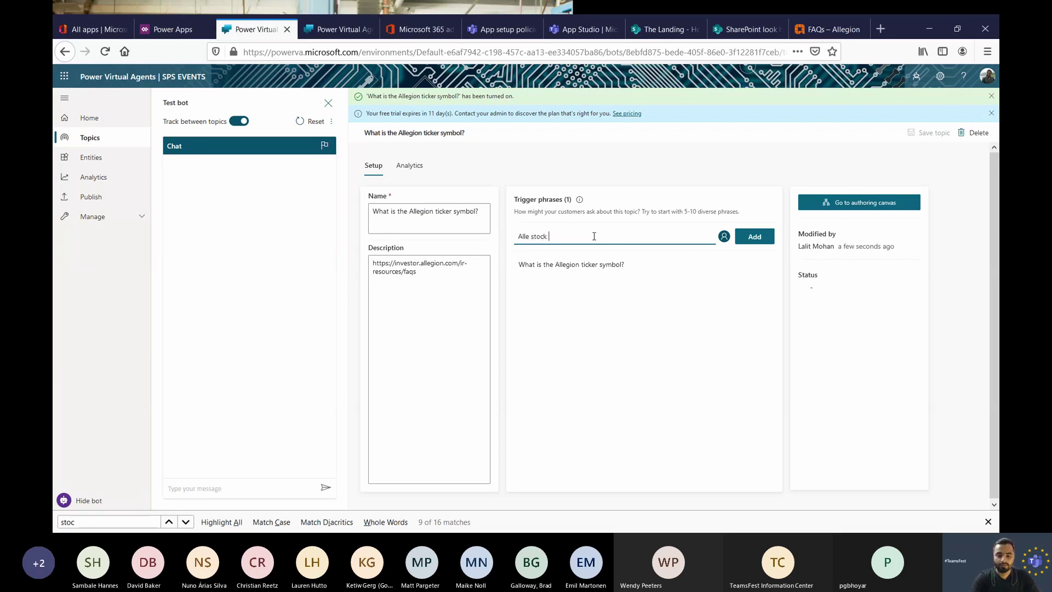
{"action": "type", "text": "le stock"}
{"action": "key", "text": "Return"}
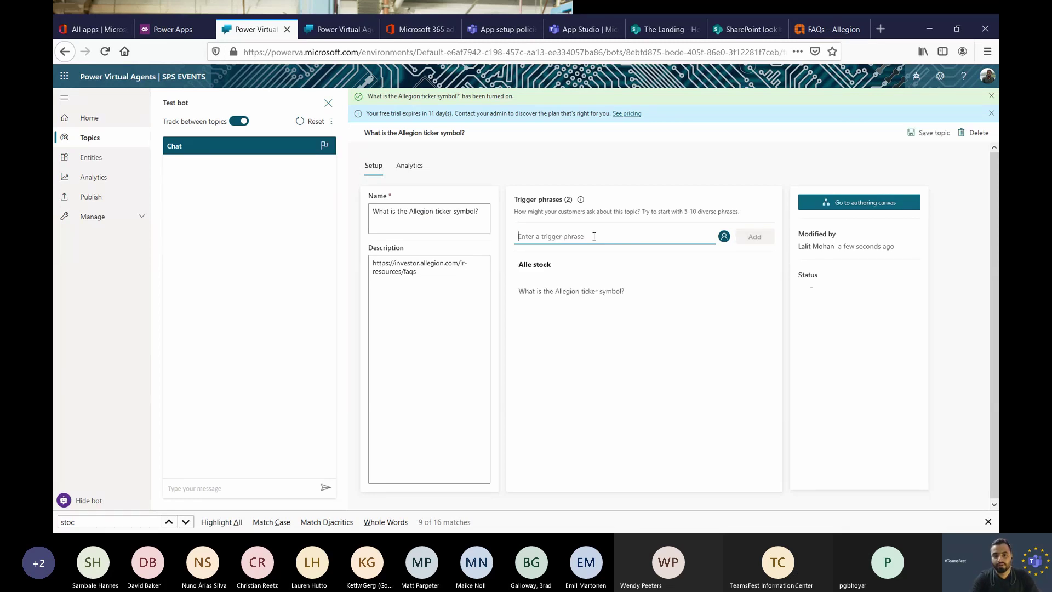
{"action": "type", "text": "Alle p"}
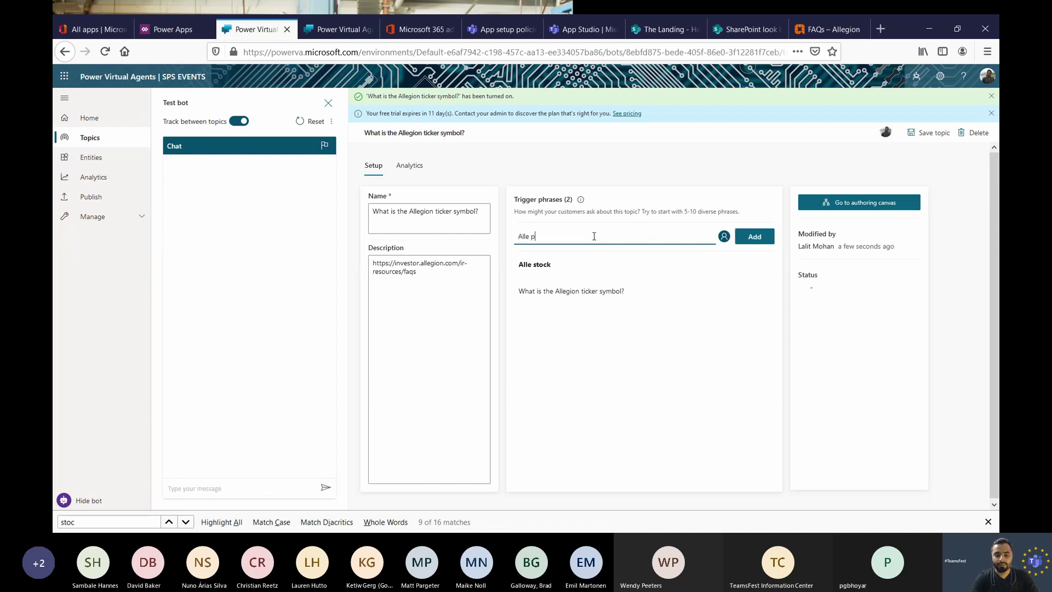
{"action": "type", "text": "rice"}
{"action": "key", "text": "Return"}
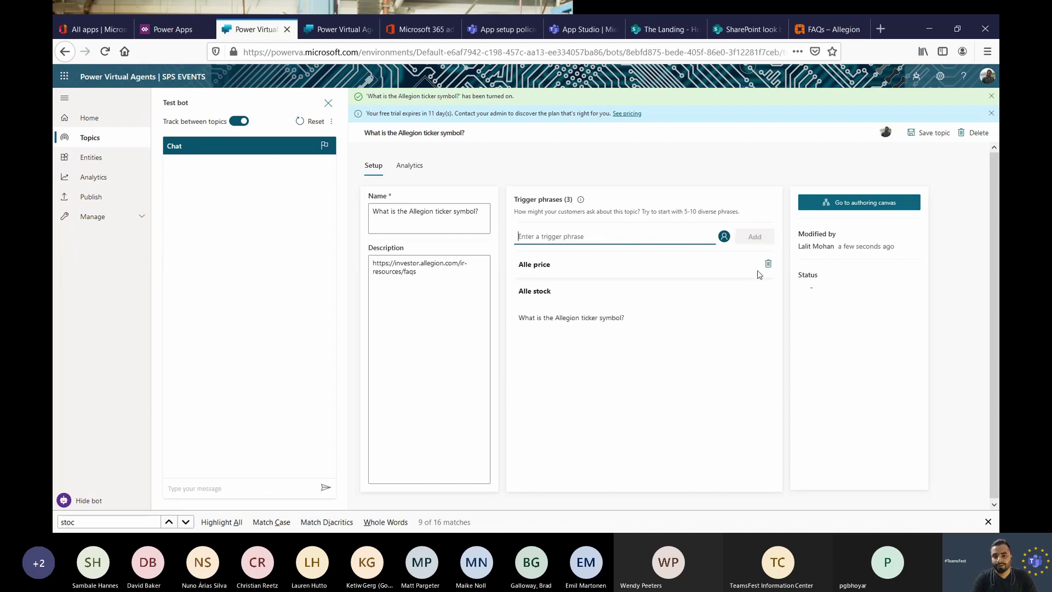
{"action": "left_click", "coordinate": [930, 133]}
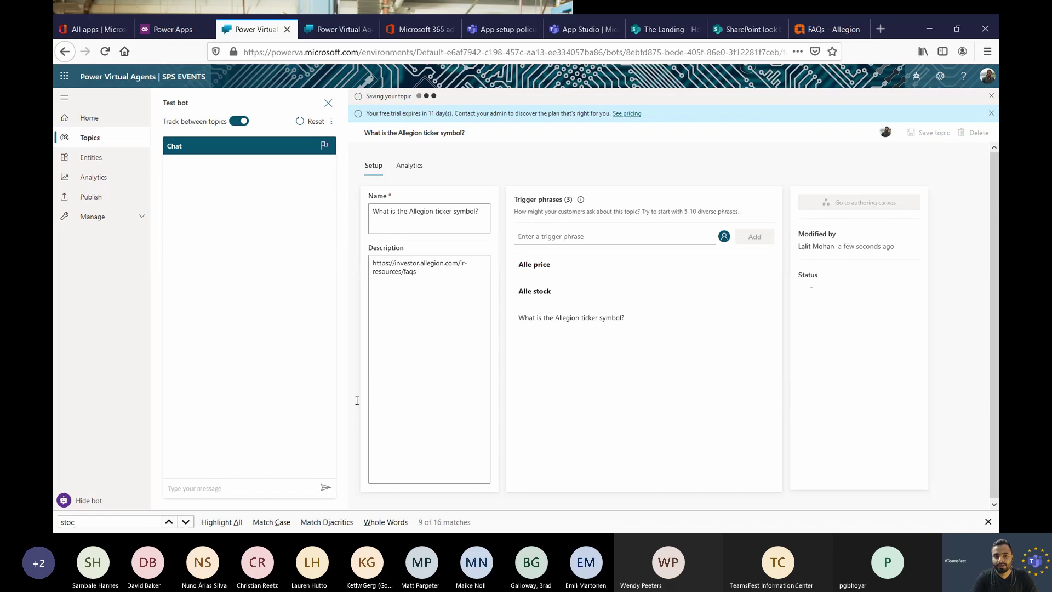
Test the bot by sending the messages "Hey" and "Alle stock" in the test chat
{"action": "left_click", "coordinate": [232, 487]}
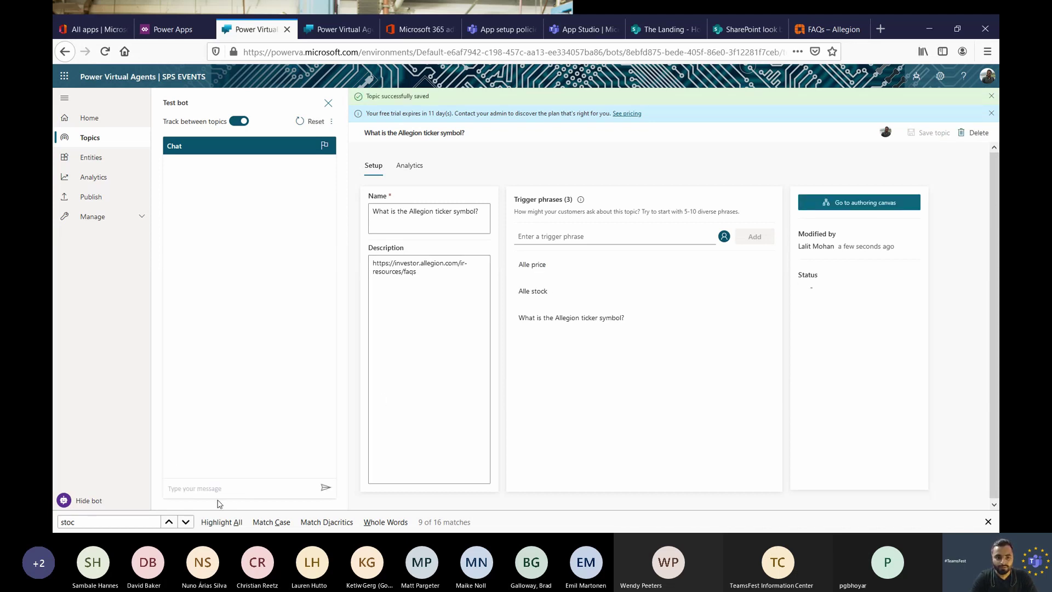
{"action": "type", "text": "Hey"}
{"action": "key", "text": "Return"}
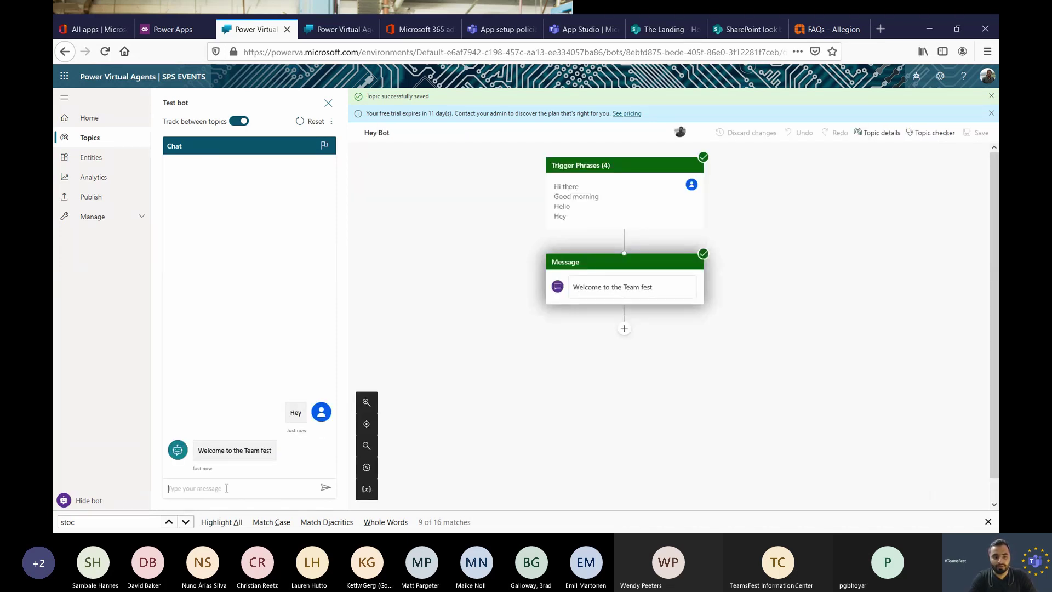
{"action": "type", "text": "Alle stock"}
{"action": "key", "text": "Return"}
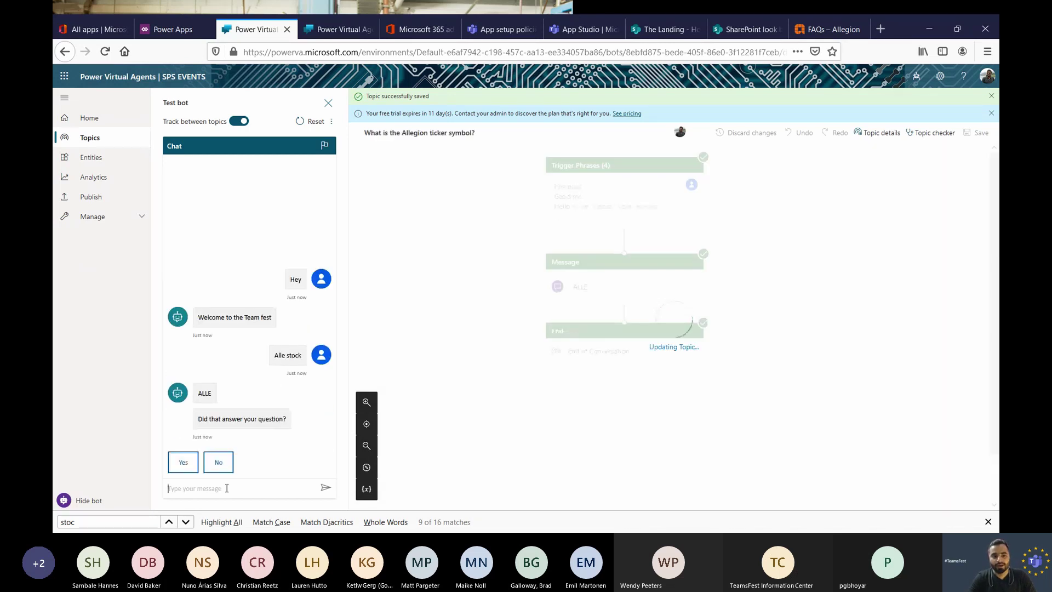
Compare the bot's stock answer with the ticker symbol answer on the Allegion FAQs page, and return to the bot
{"action": "double_click", "coordinate": [205, 393]}
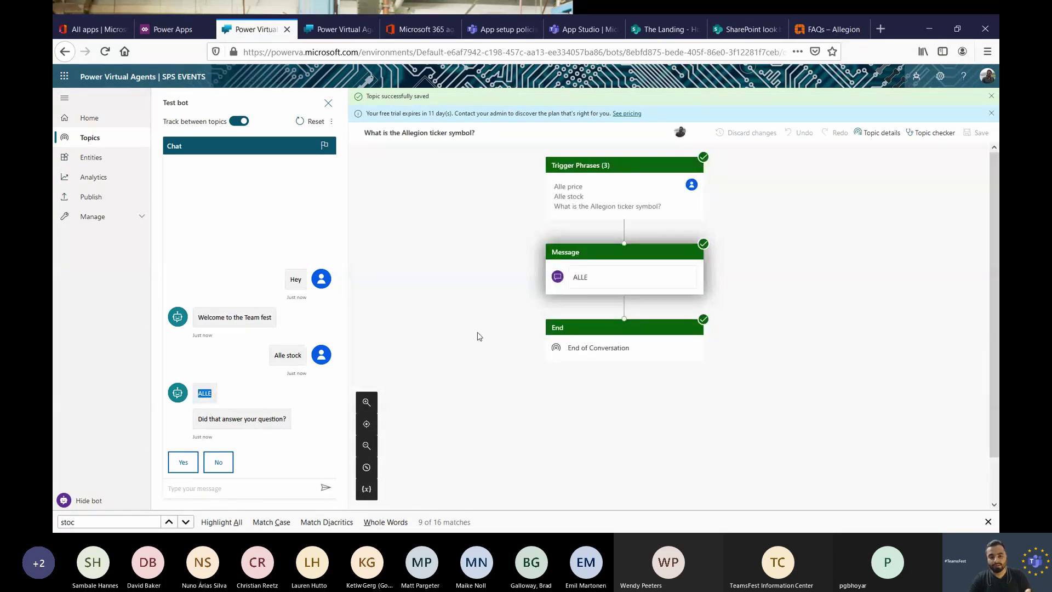
{"action": "left_click", "coordinate": [829, 29]}
{"action": "left_click", "coordinate": [482, 182]}
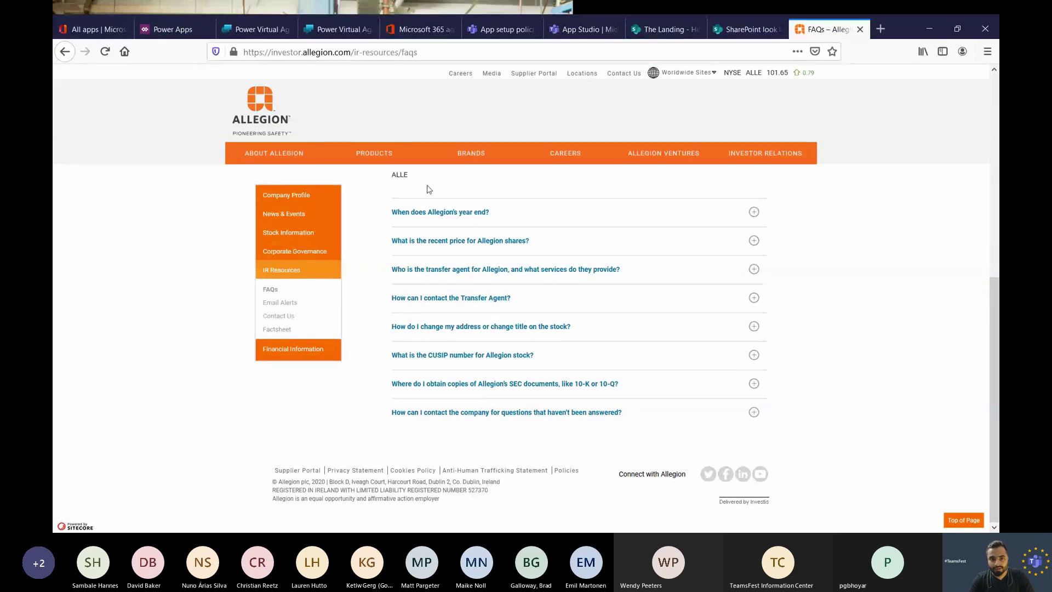
{"action": "scroll", "coordinate": [429, 190], "scroll_direction": "up", "scroll_amount": 2}
{"action": "double_click", "coordinate": [399, 225]}
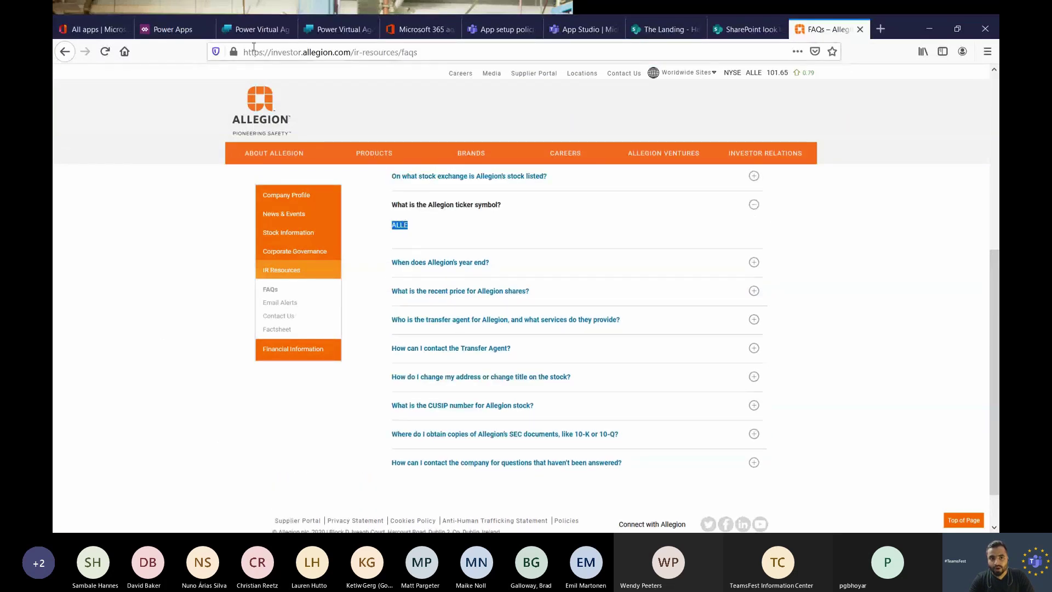
{"action": "left_click", "coordinate": [254, 30]}
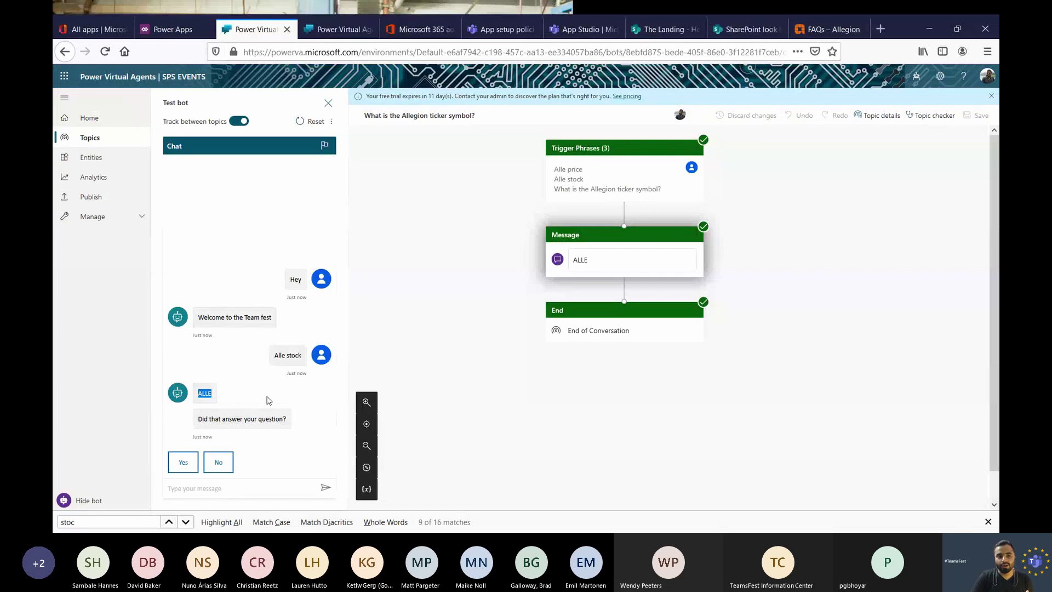
Review the bot's Entities, Analytics and Publish pages
{"action": "left_click", "coordinate": [91, 158]}
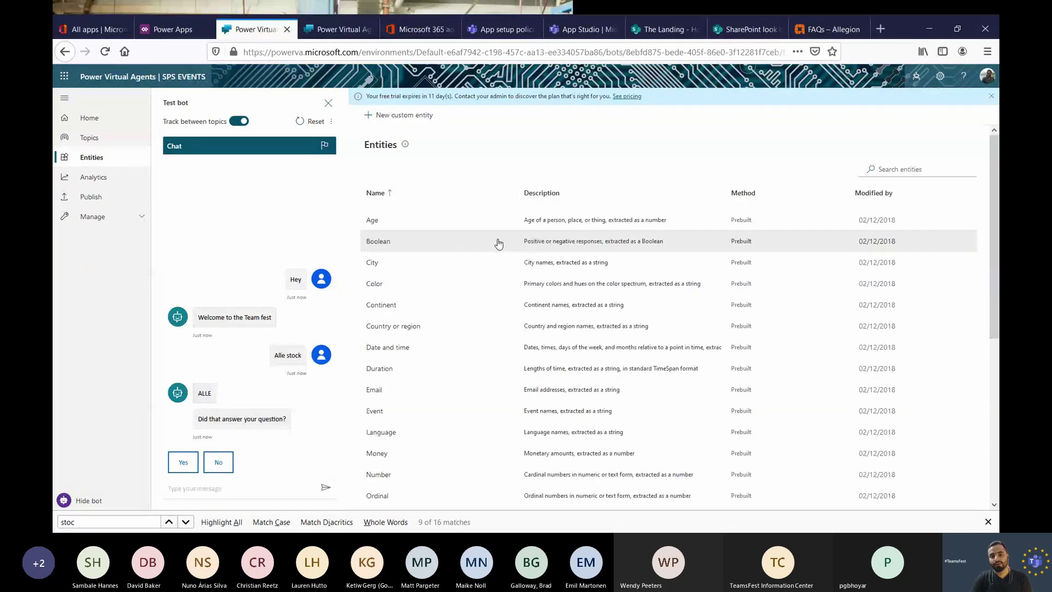
{"action": "left_click", "coordinate": [86, 183]}
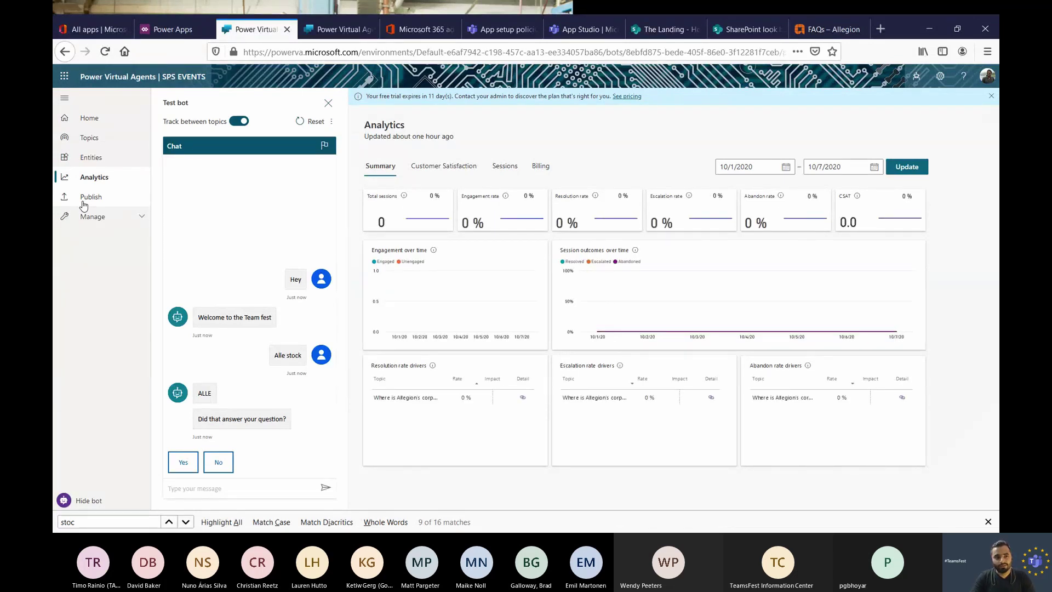
{"action": "left_click", "coordinate": [85, 201]}
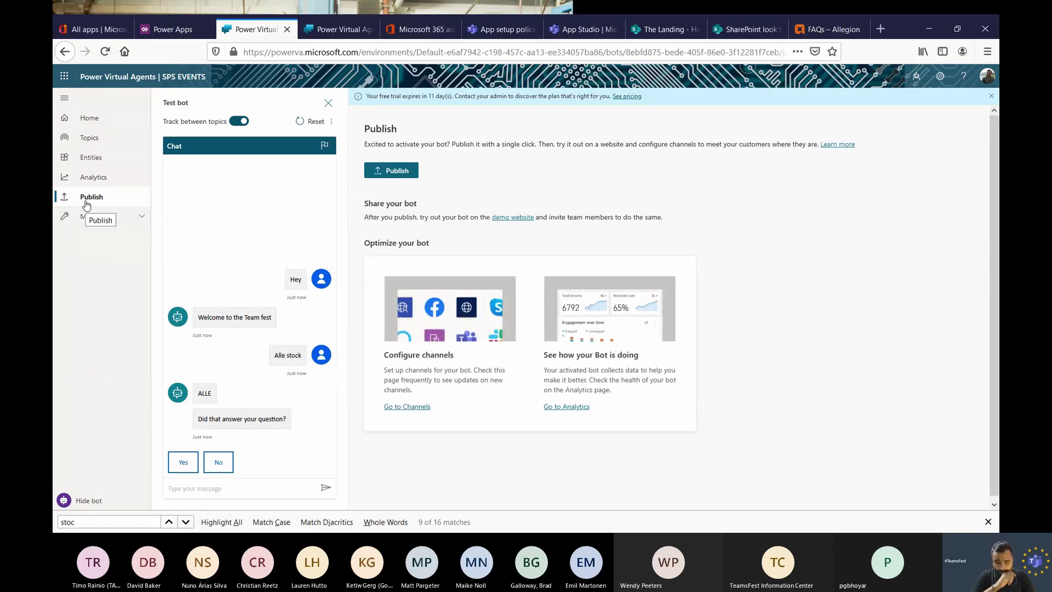
Switch to the PowerPoint slide show, present the session rating and calls to action slide, and return to the bot's Publish page
{"action": "key", "text": "alt+Tab"}
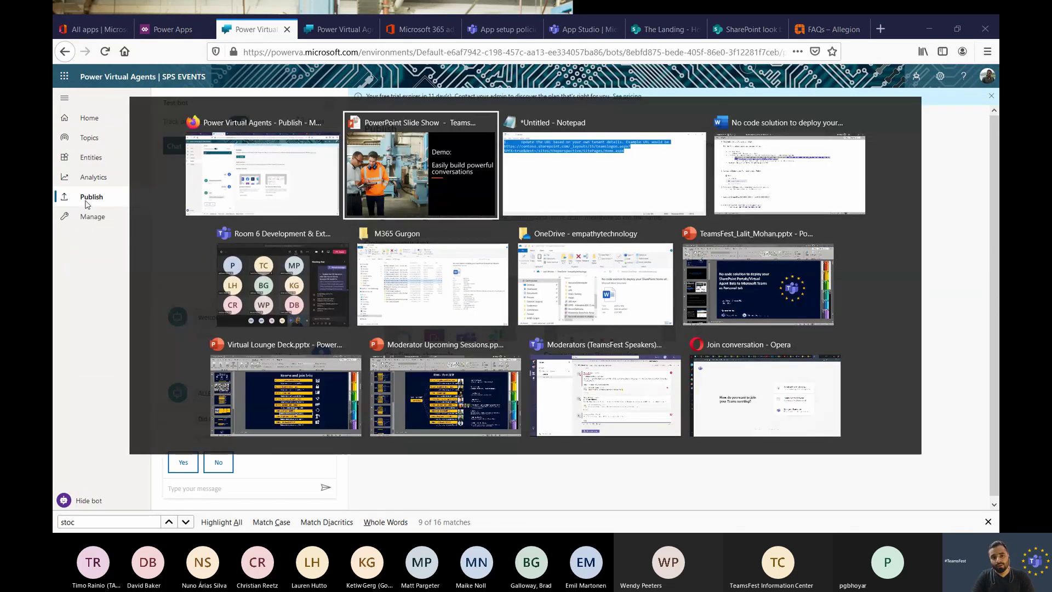
{"action": "key", "text": "Right"}
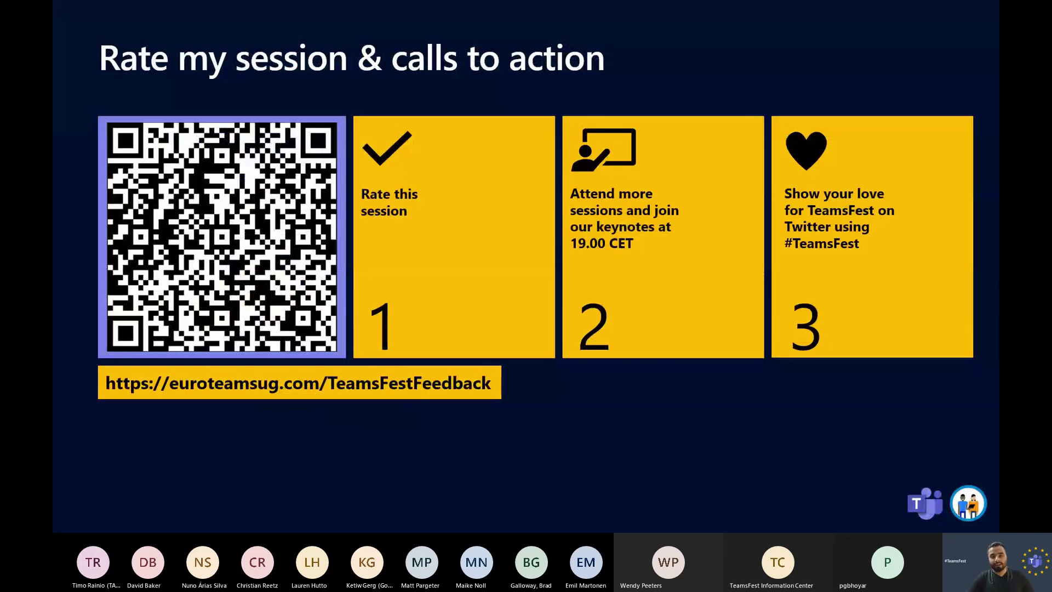
{"action": "key", "text": "alt+Tab"}
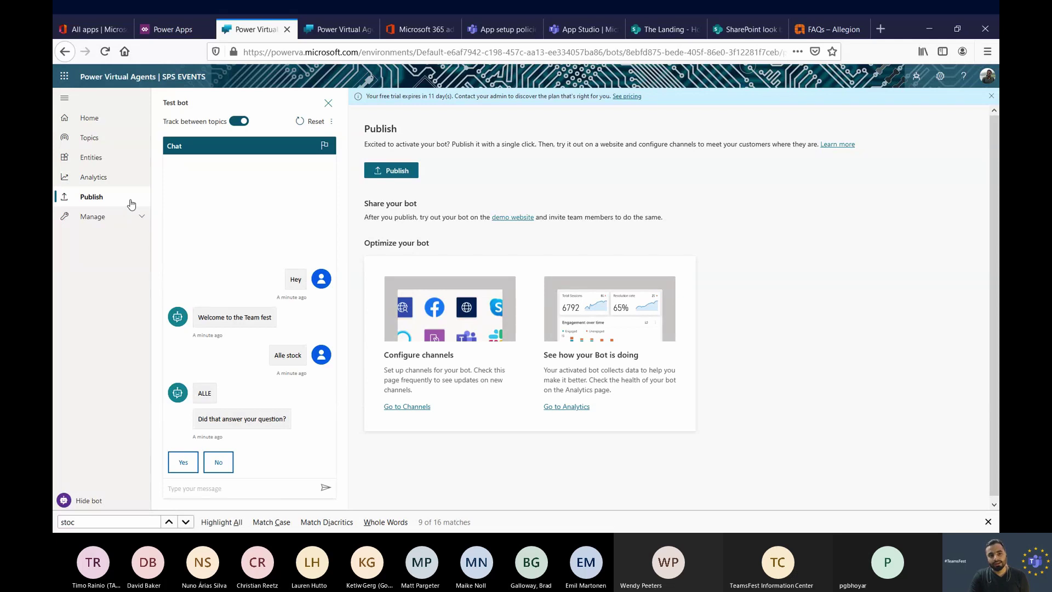
Leave the bot's latest content unpublished and copy the default embed code from its Custom website channel
{"action": "left_click", "coordinate": [396, 175]}
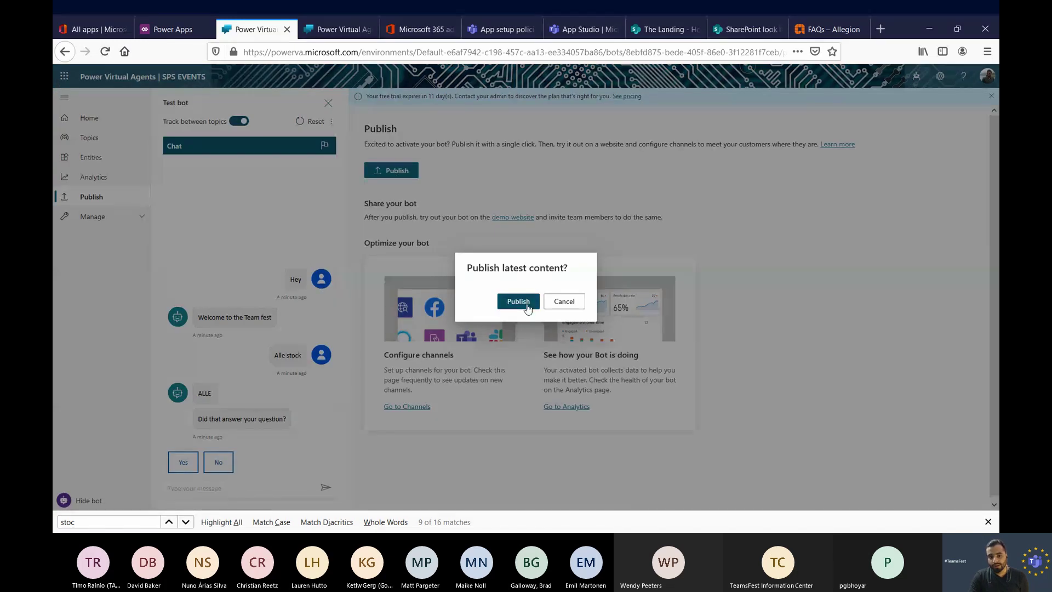
{"action": "left_click", "coordinate": [559, 305]}
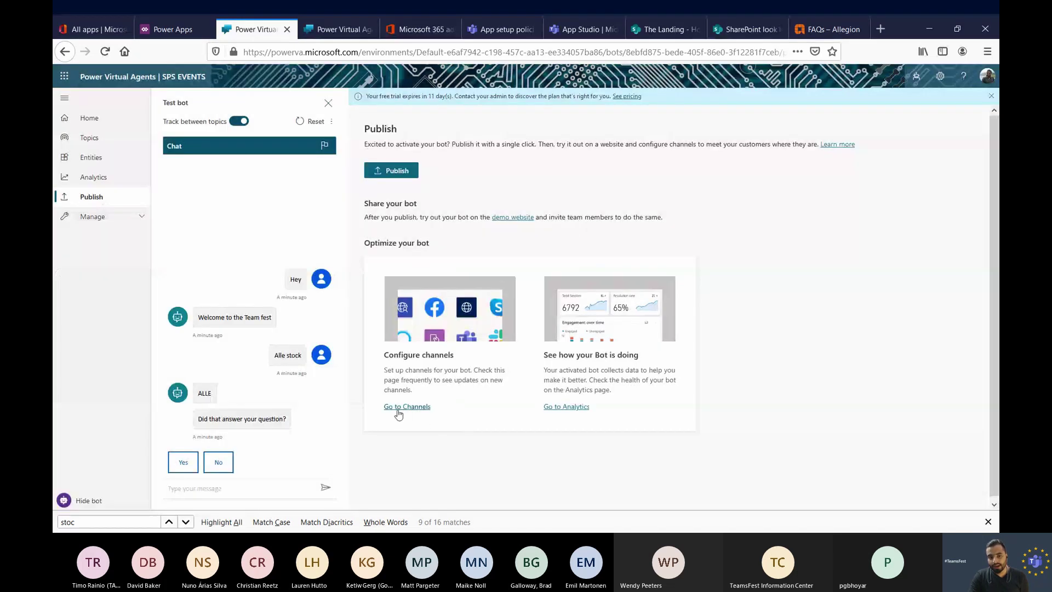
{"action": "left_click", "coordinate": [406, 407]}
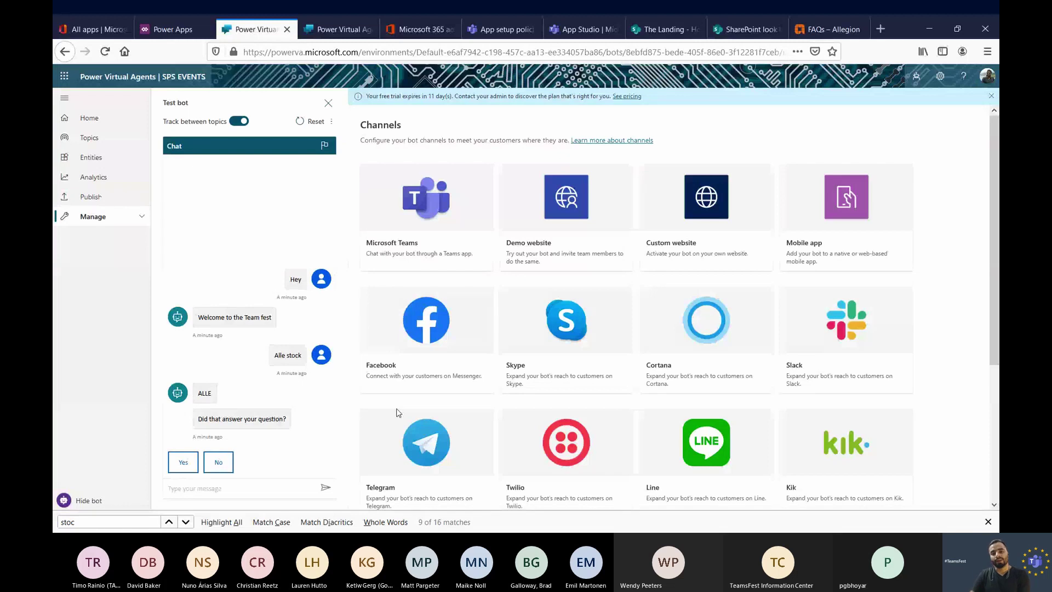
{"action": "left_click", "coordinate": [677, 211]}
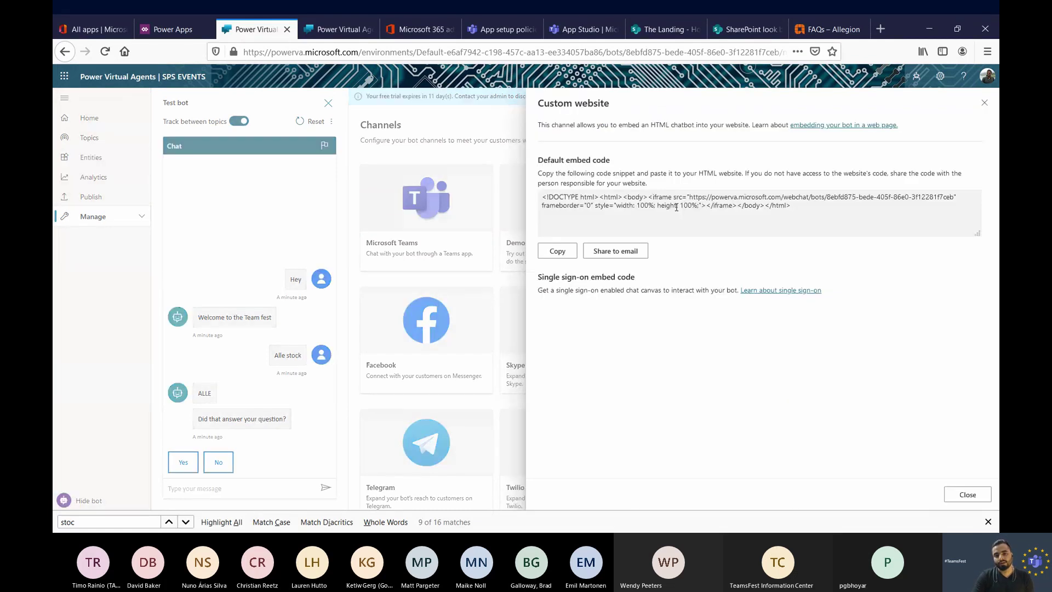
{"action": "left_click", "coordinate": [638, 201]}
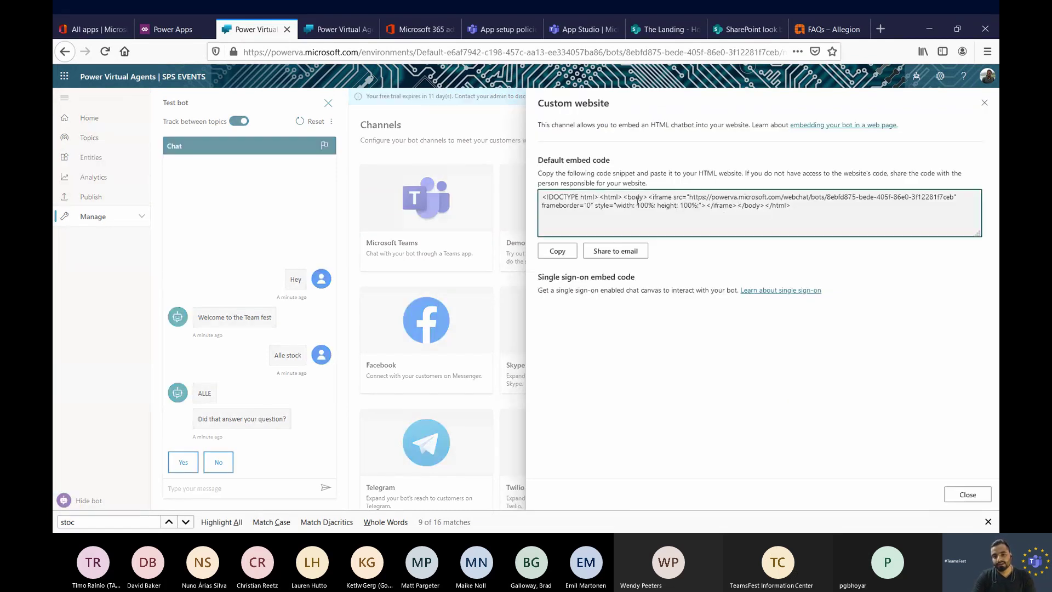
{"action": "key", "text": "ctrl+a"}
{"action": "key", "text": "ctrl+c"}
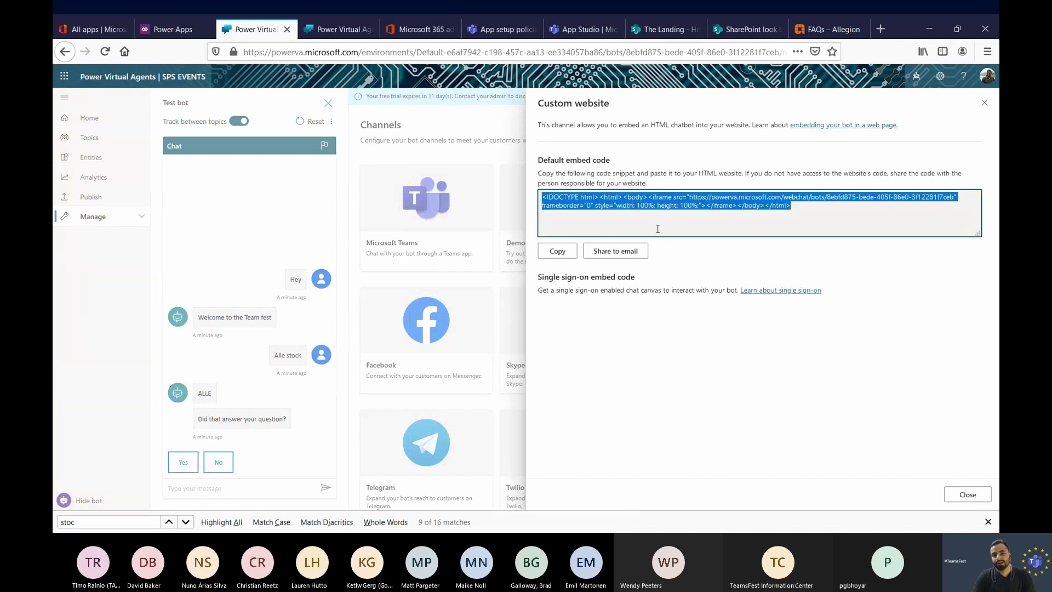
Put The Landing SharePoint page in edit mode and add an Embed web part above the News section
{"action": "left_click", "coordinate": [665, 30]}
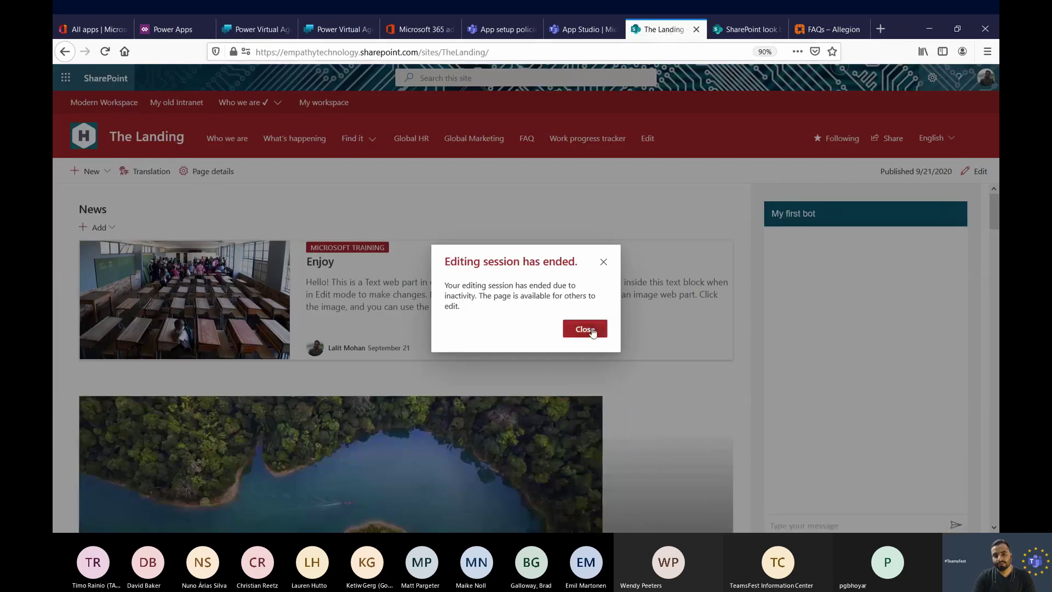
{"action": "left_click", "coordinate": [585, 329]}
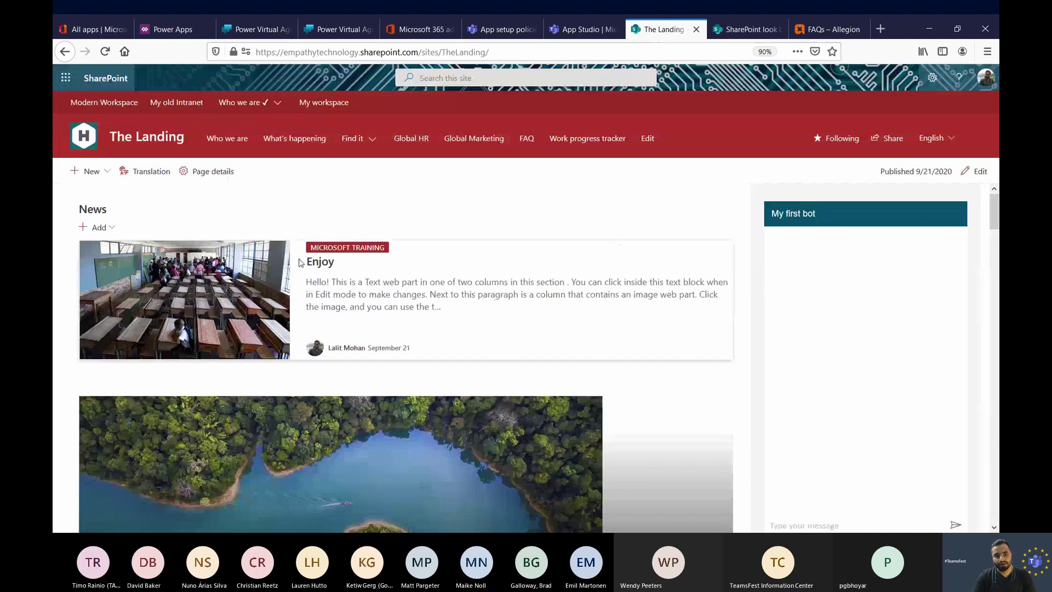
{"action": "left_click", "coordinate": [975, 171]}
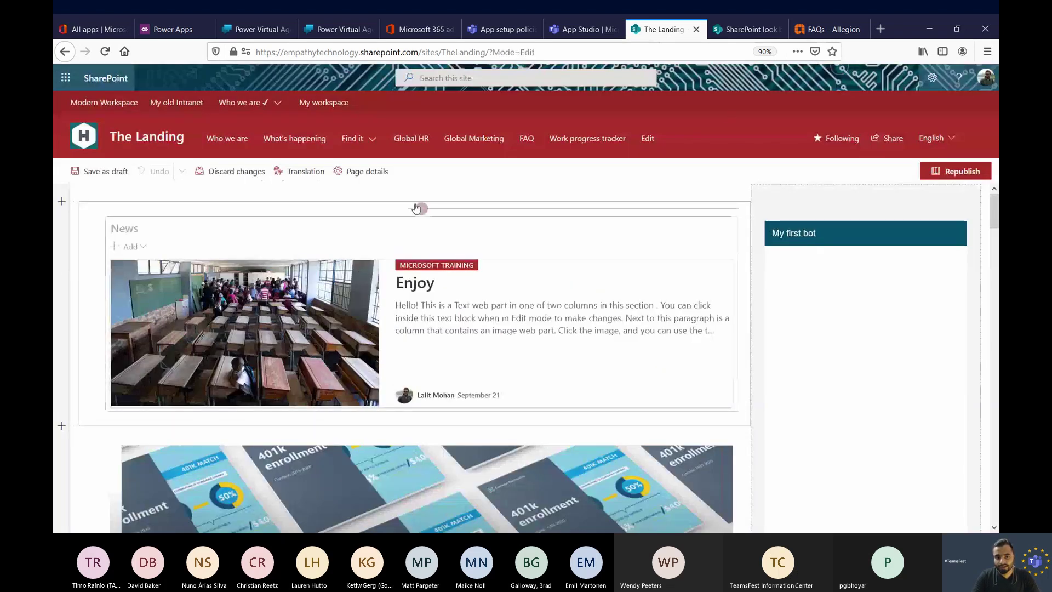
{"action": "left_click", "coordinate": [421, 209]}
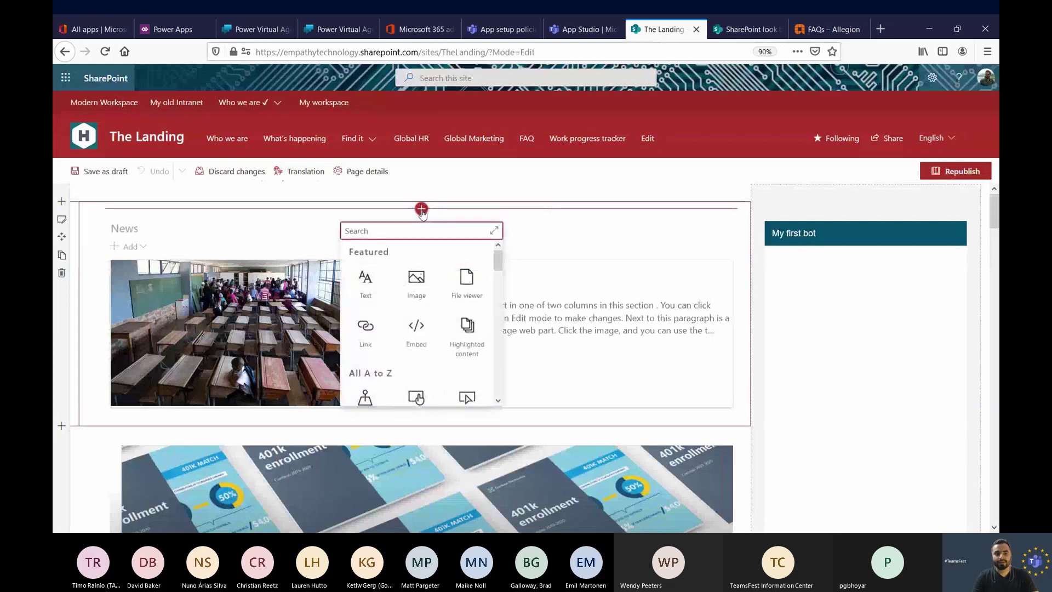
{"action": "type", "text": "Iframe"}
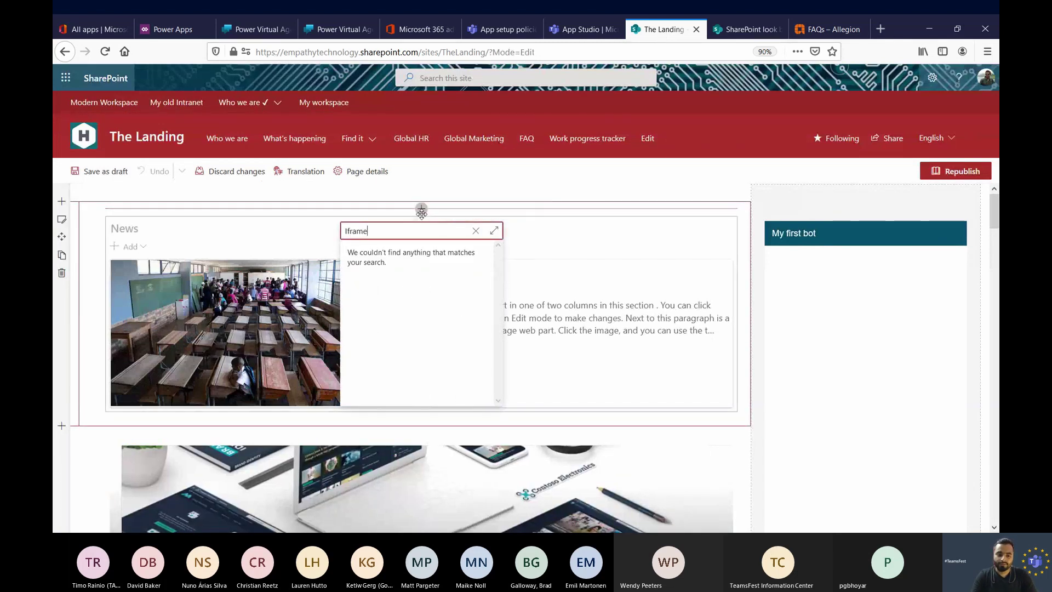
{"action": "key", "text": "ctrl+a"}
{"action": "type", "text": "embe"}
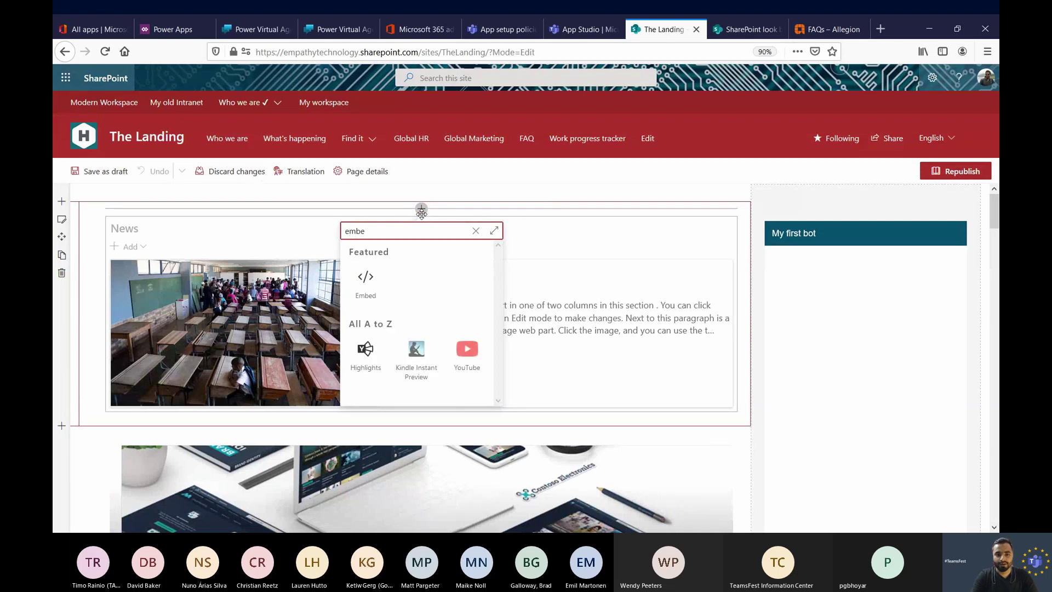
{"action": "left_click", "coordinate": [366, 282]}
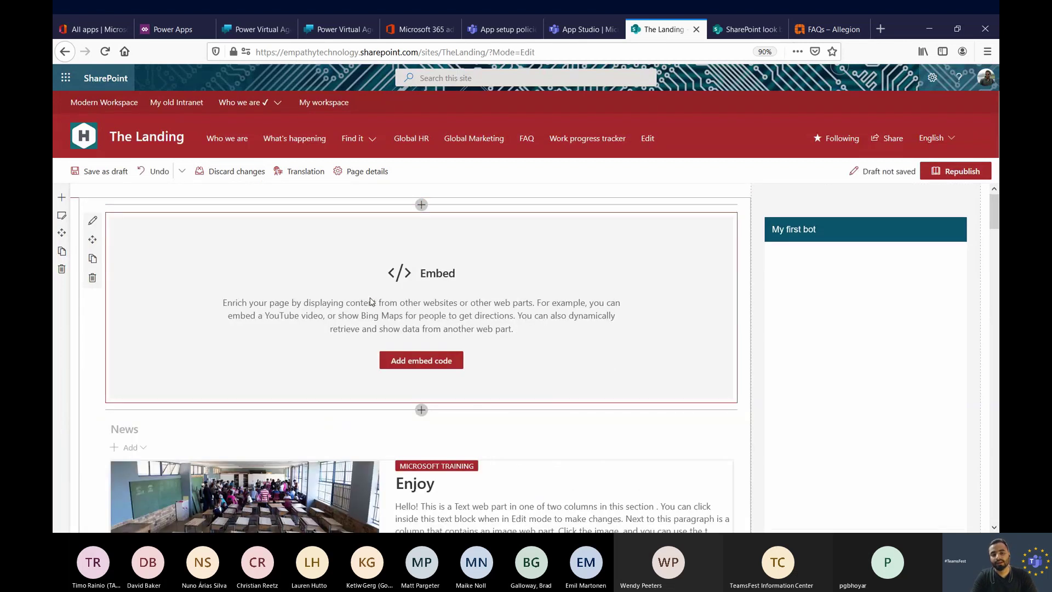
Paste the copied bot embed code into the Embed web part and strip the DOCTYPE, html and body tags, keeping only the iframe
{"action": "key", "text": "ctrl+v"}
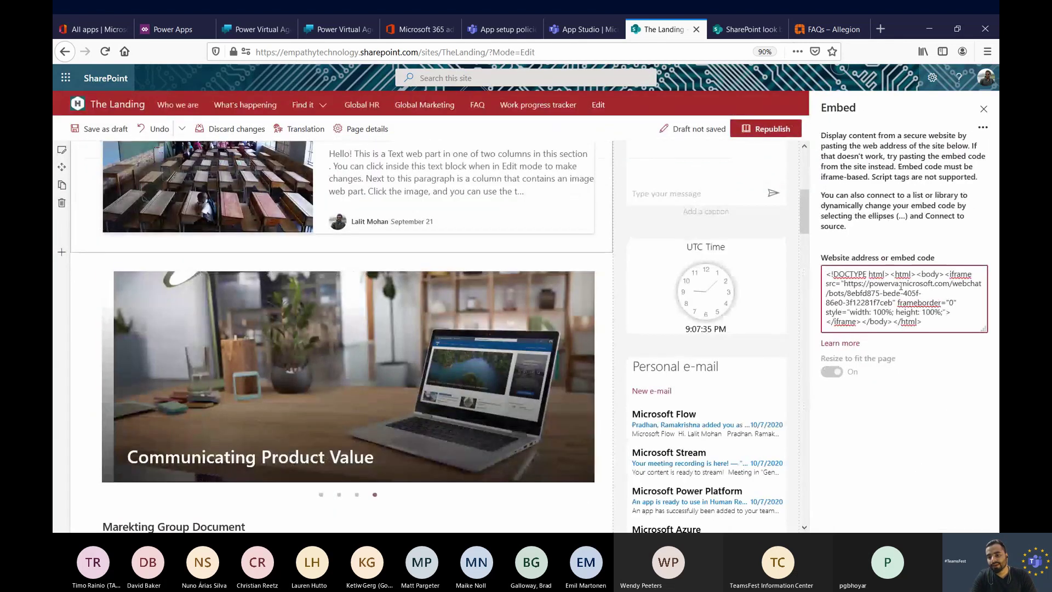
{"action": "left_click_drag", "start_coordinate": [945, 274], "coordinate": [790, 273]}
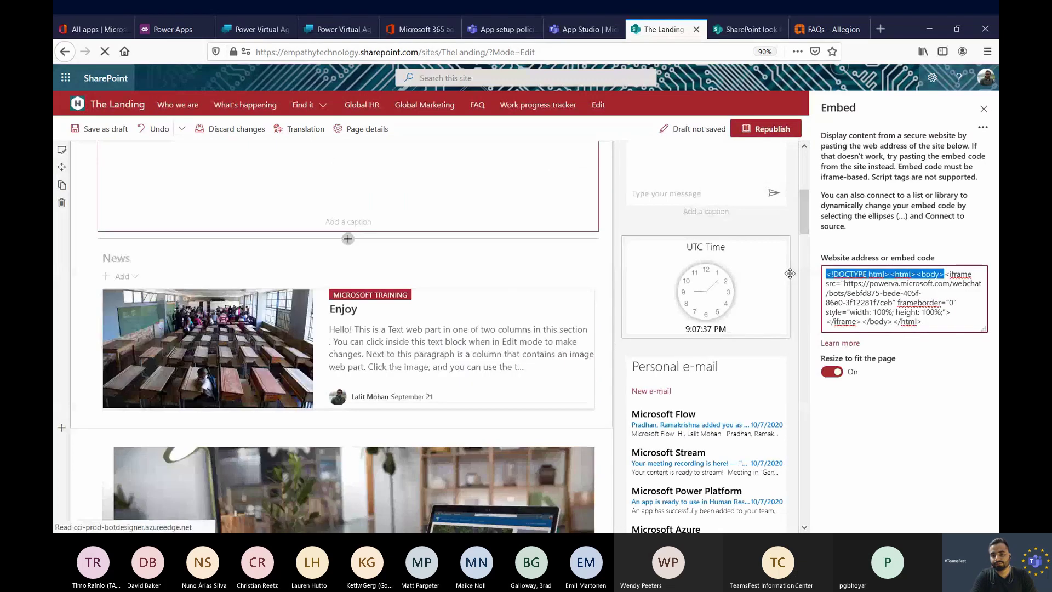
{"action": "key", "text": "BackSpace"}
{"action": "key", "text": "ctrl+End"}
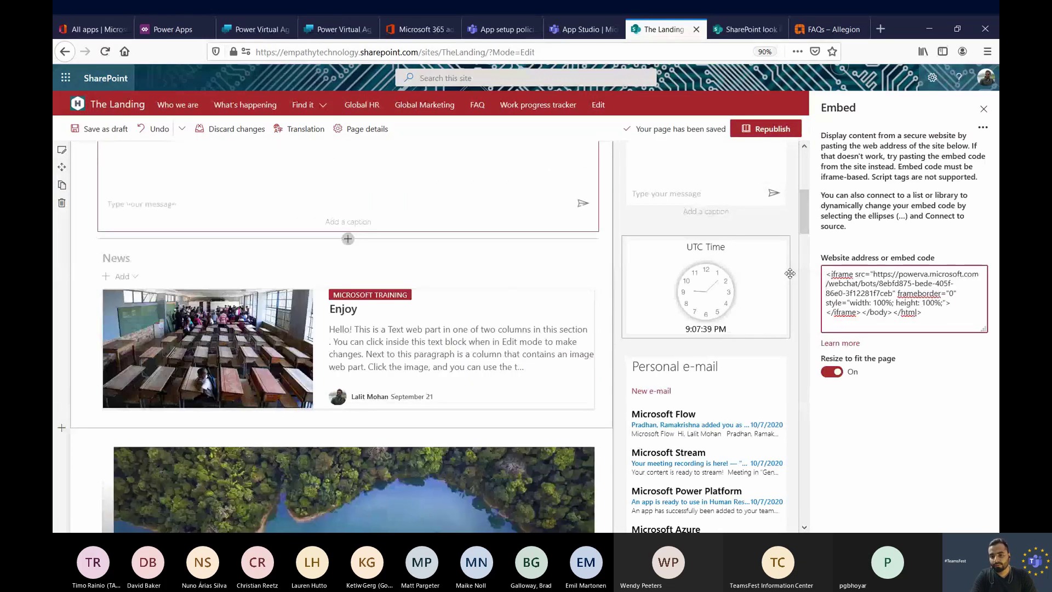
{"action": "key", "text": "BackSpace"}
{"action": "key", "text": "BackSpace"}
{"action": "key", "text": "BackSpace"}
{"action": "key", "text": "BackSpace"}
{"action": "key", "text": "BackSpace"}
{"action": "key", "text": "BackSpace"}
{"action": "key", "text": "BackSpace"}
{"action": "key", "text": "BackSpace"}
{"action": "key", "text": "BackSpace"}
{"action": "key", "text": "BackSpace"}
{"action": "key", "text": "BackSpace"}
{"action": "key", "text": "BackSpace"}
{"action": "key", "text": "BackSpace"}
{"action": "key", "text": "BackSpace"}
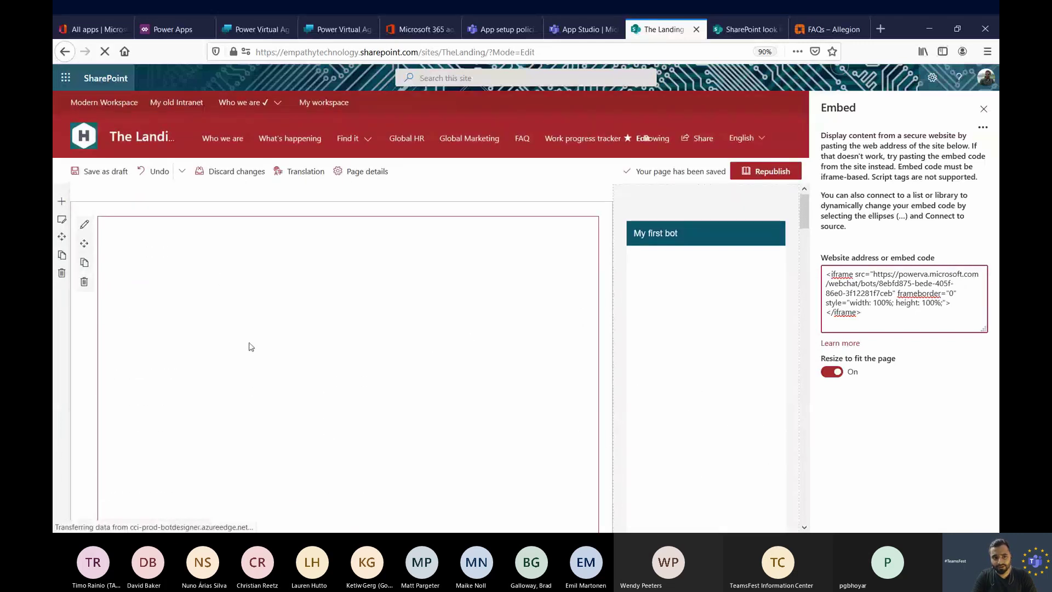
Set the iframe height in the embed code to 400px and republish The Landing page
{"action": "double_click", "coordinate": [930, 305]}
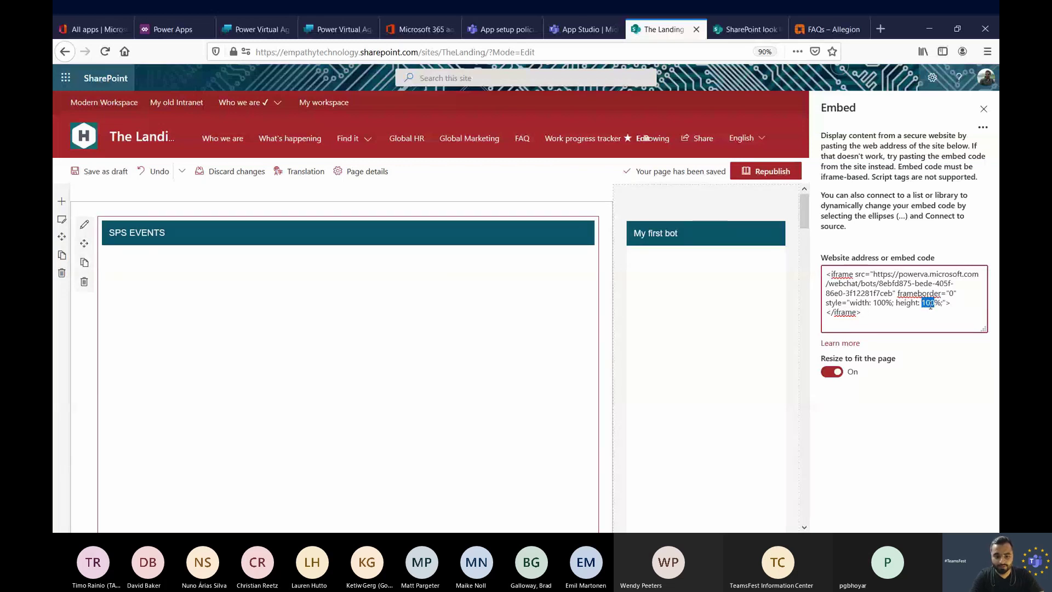
{"action": "type", "text": "400px"}
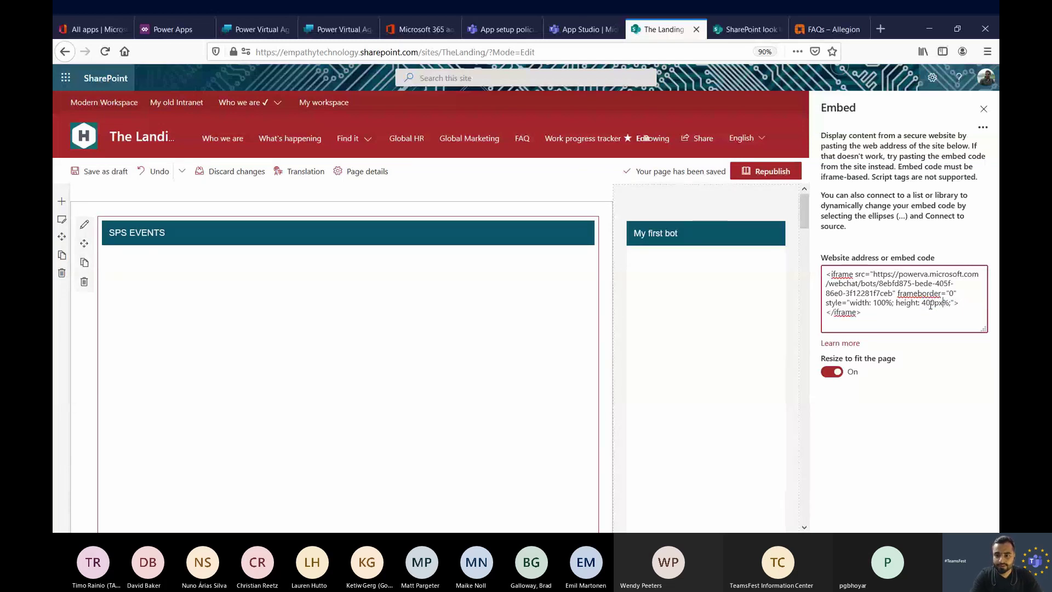
{"action": "key", "text": "Delete"}
{"action": "key", "text": "Delete"}
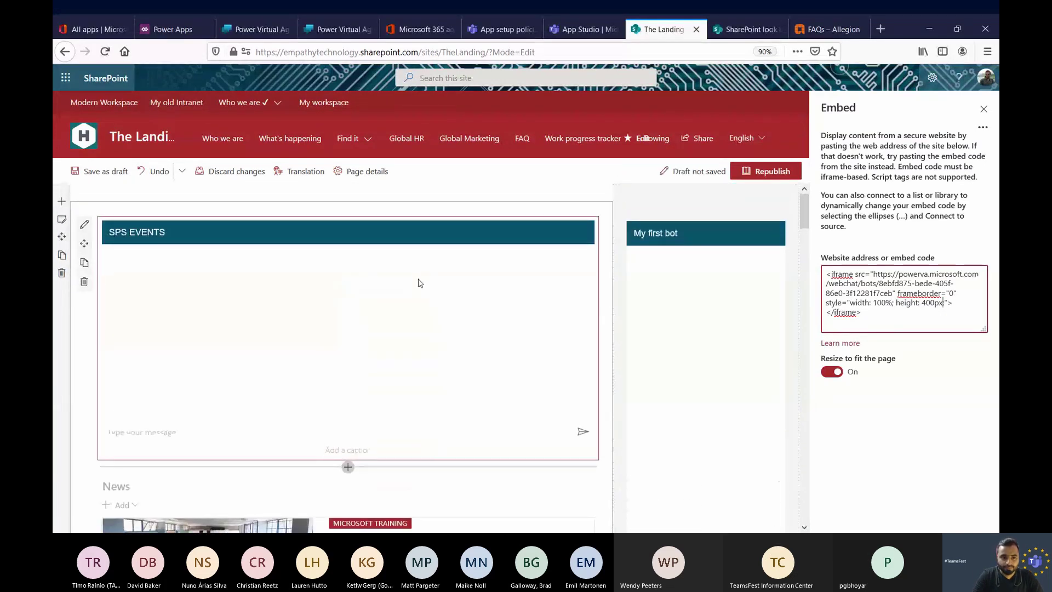
{"action": "left_click", "coordinate": [771, 179]}
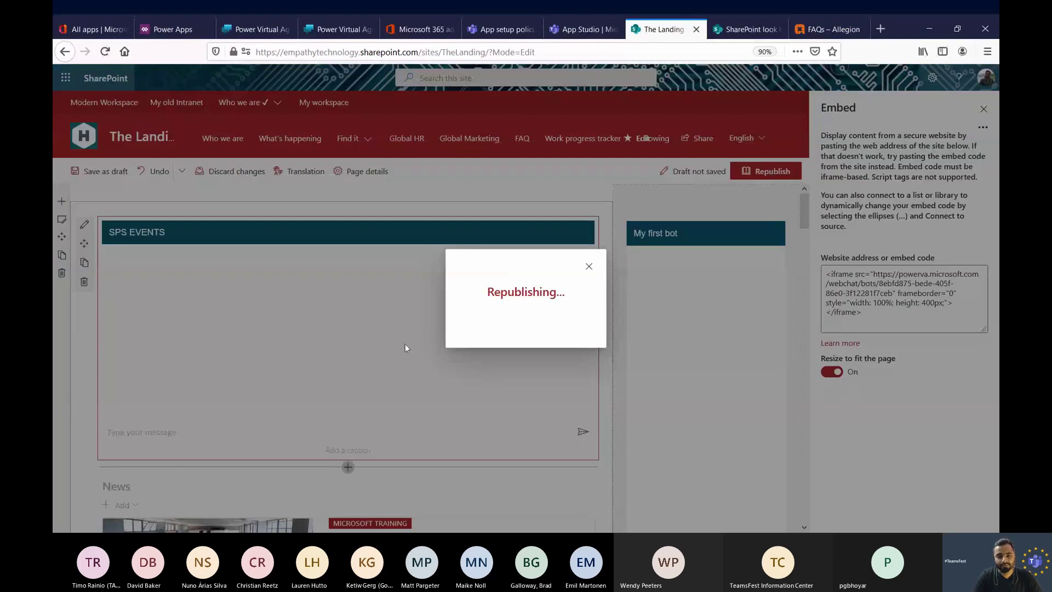
Switch to the SPS EVENTS bot in Power Virtual Agents, close its Custom website details and publish the bot's latest content
{"action": "left_click", "coordinate": [266, 28]}
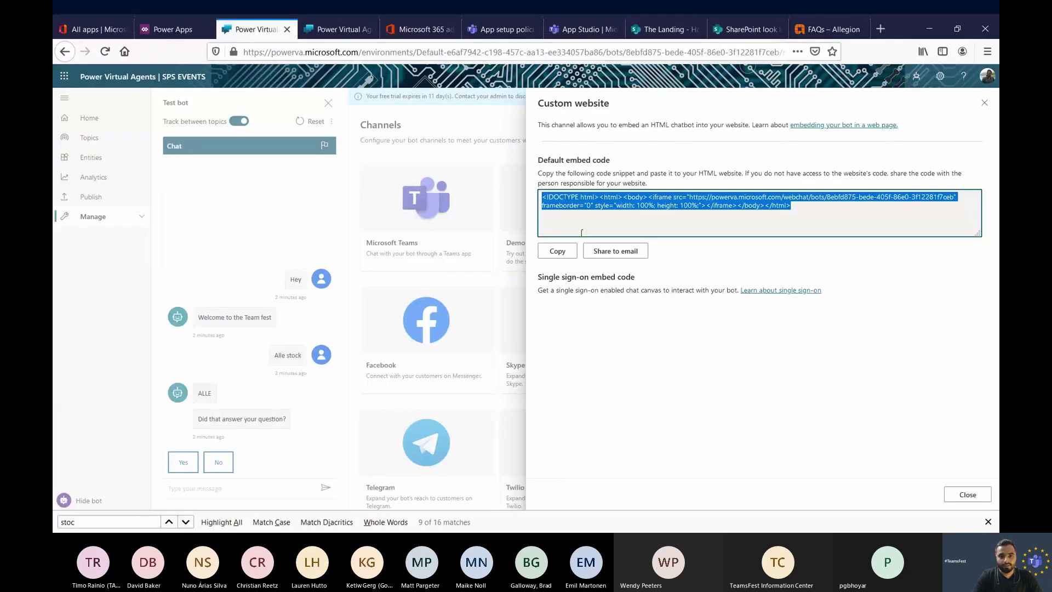
{"action": "left_click", "coordinate": [299, 228]}
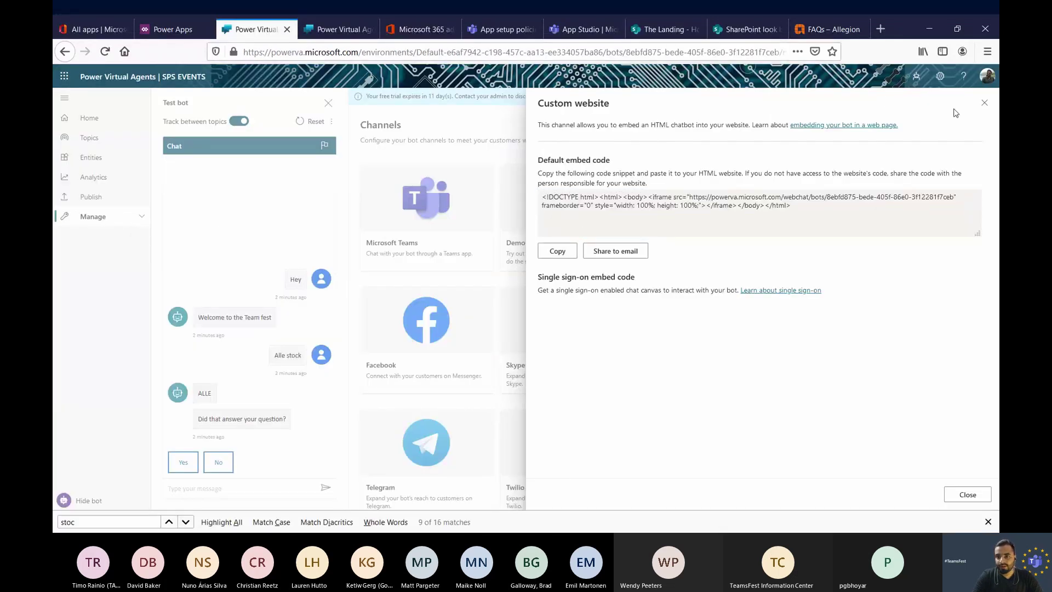
{"action": "left_click", "coordinate": [984, 104]}
{"action": "left_click", "coordinate": [94, 199]}
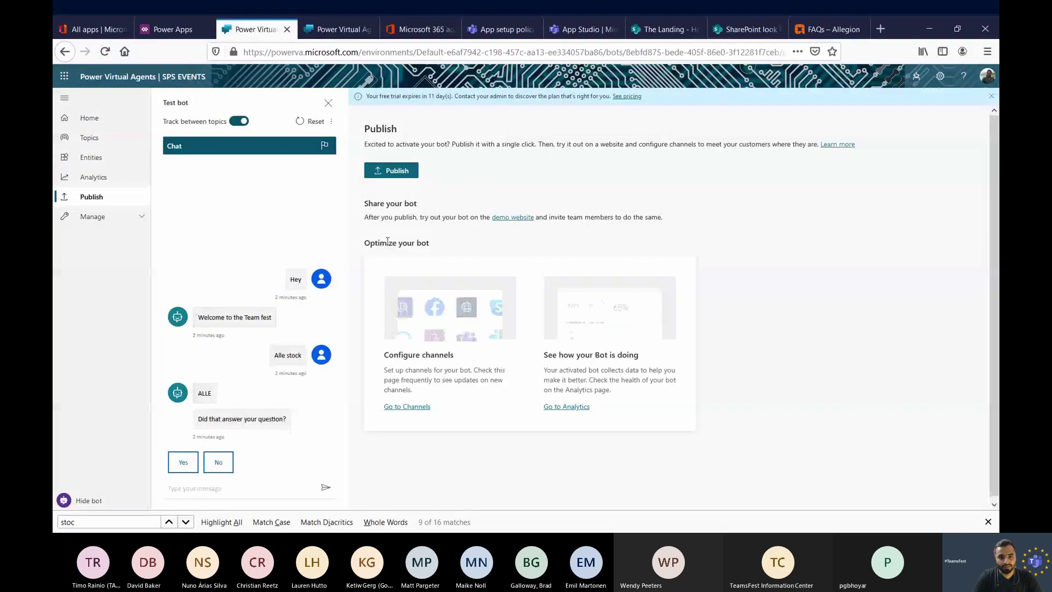
{"action": "left_click", "coordinate": [391, 170]}
{"action": "left_click", "coordinate": [515, 300]}
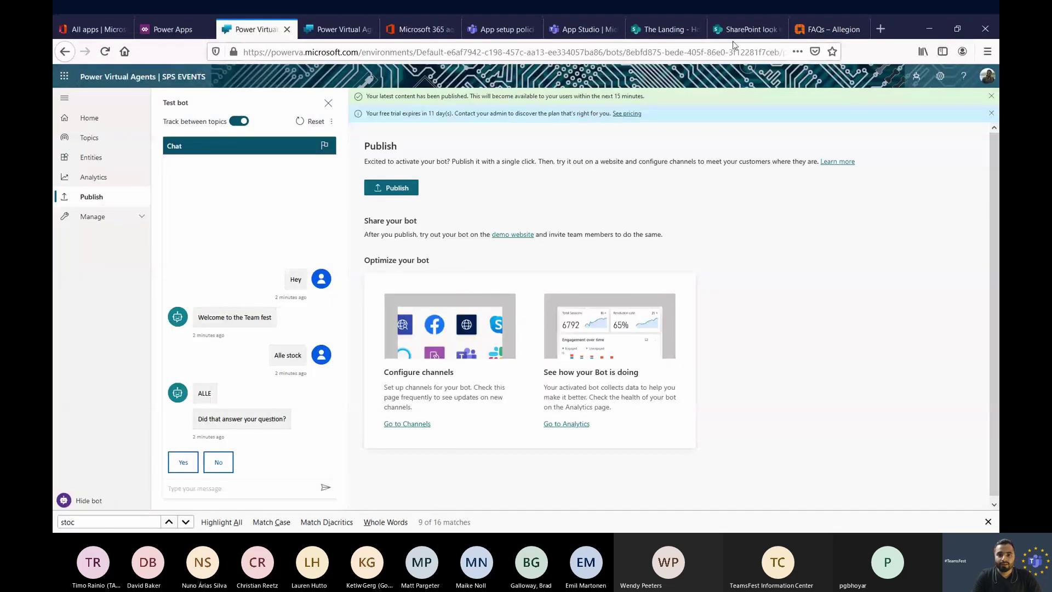
Return to The Landing SharePoint page and reload it
{"action": "left_click", "coordinate": [738, 33]}
{"action": "left_click", "coordinate": [663, 29]}
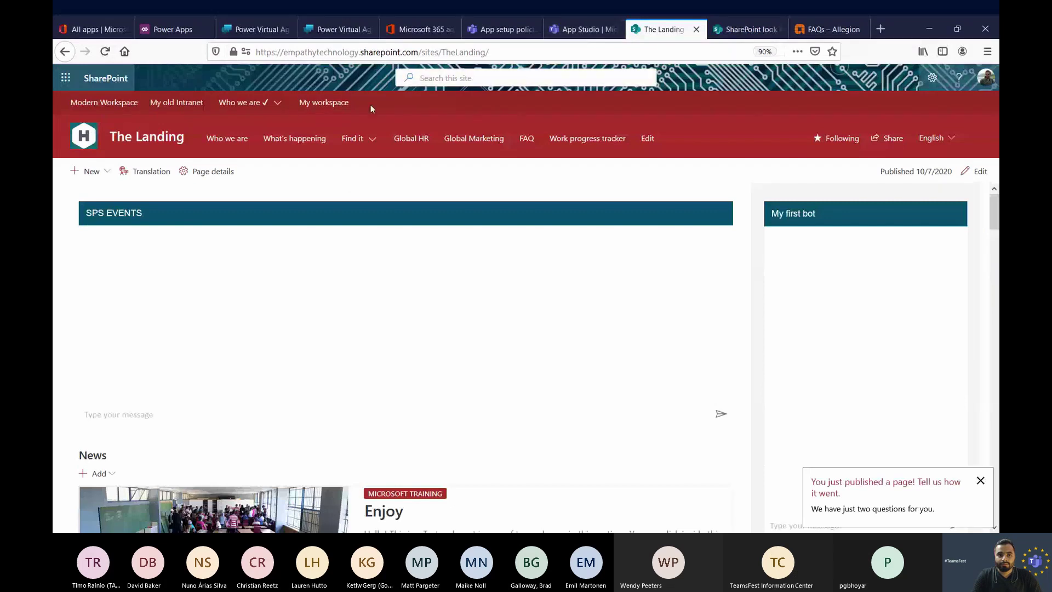
{"action": "left_click", "coordinate": [105, 52]}
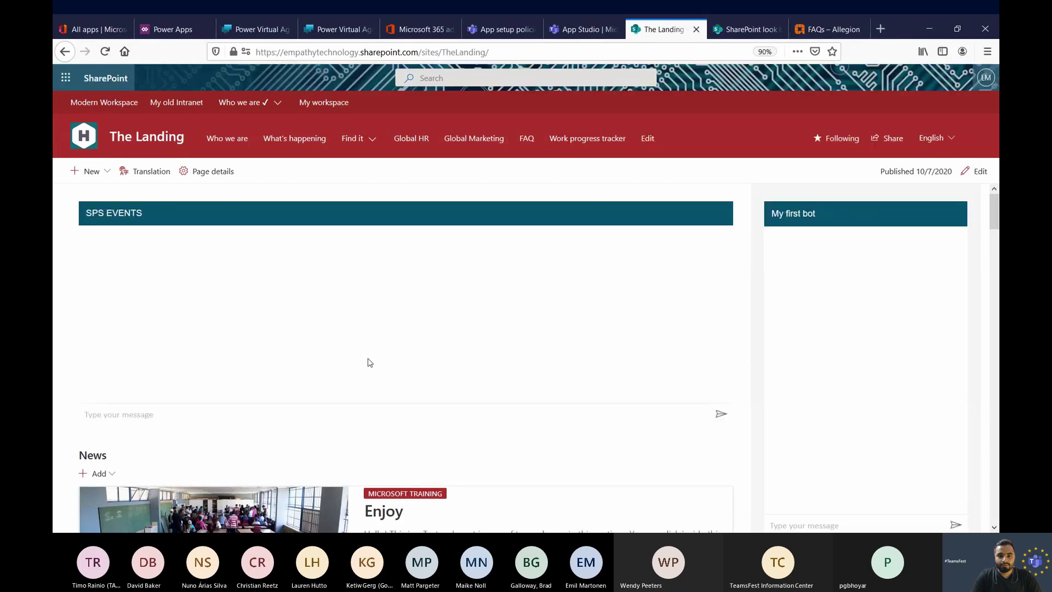
Compare the bot names in the two Power Virtual Agents tabs with the title of the chat embedded above News on The Landing
{"action": "left_click", "coordinate": [249, 29]}
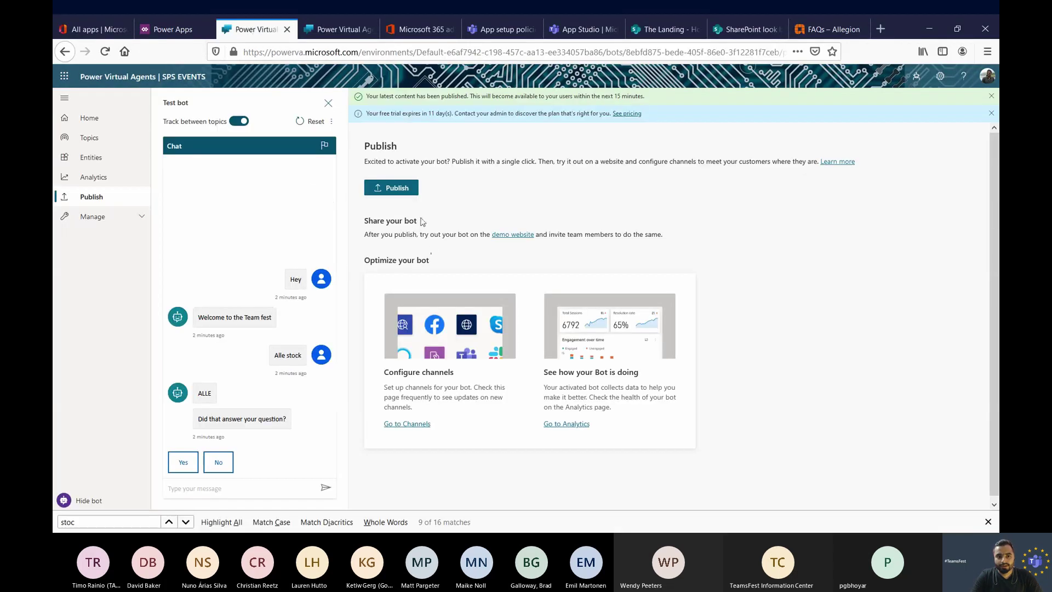
{"action": "left_click", "coordinate": [335, 29]}
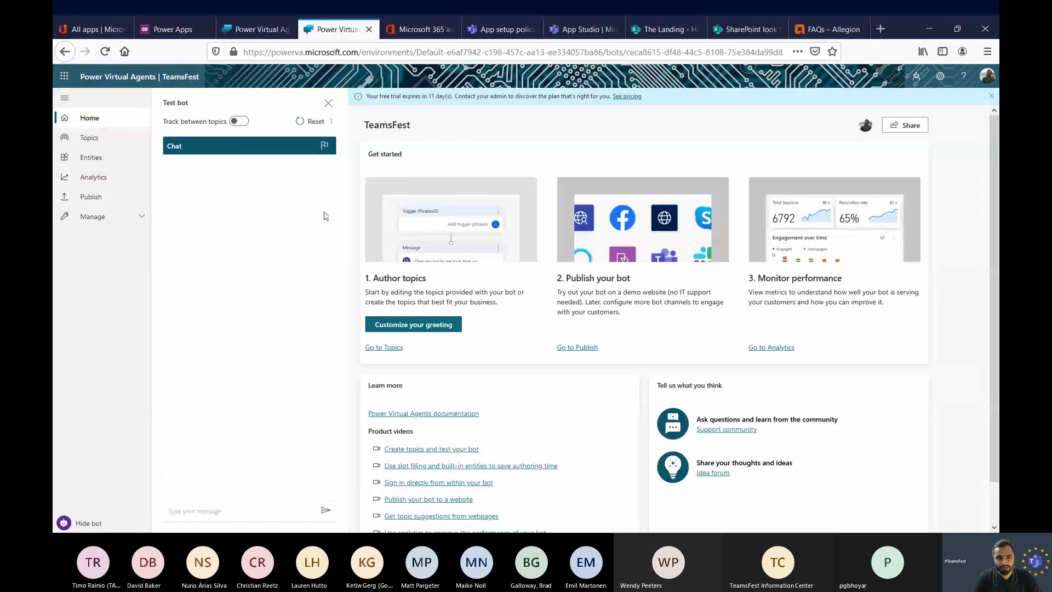
{"action": "left_click", "coordinate": [247, 31]}
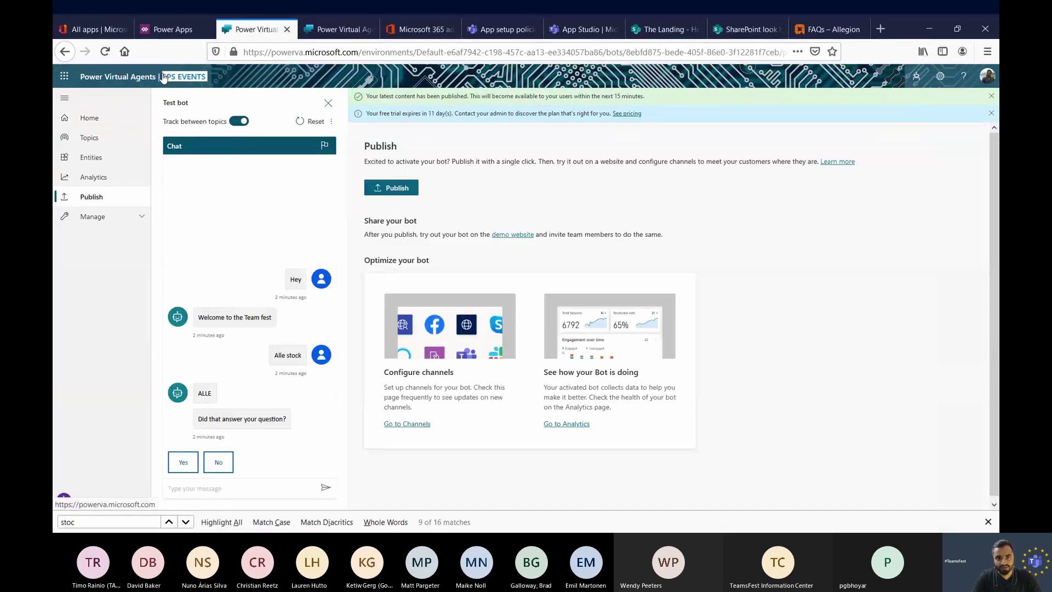
{"action": "left_click", "coordinate": [668, 29]}
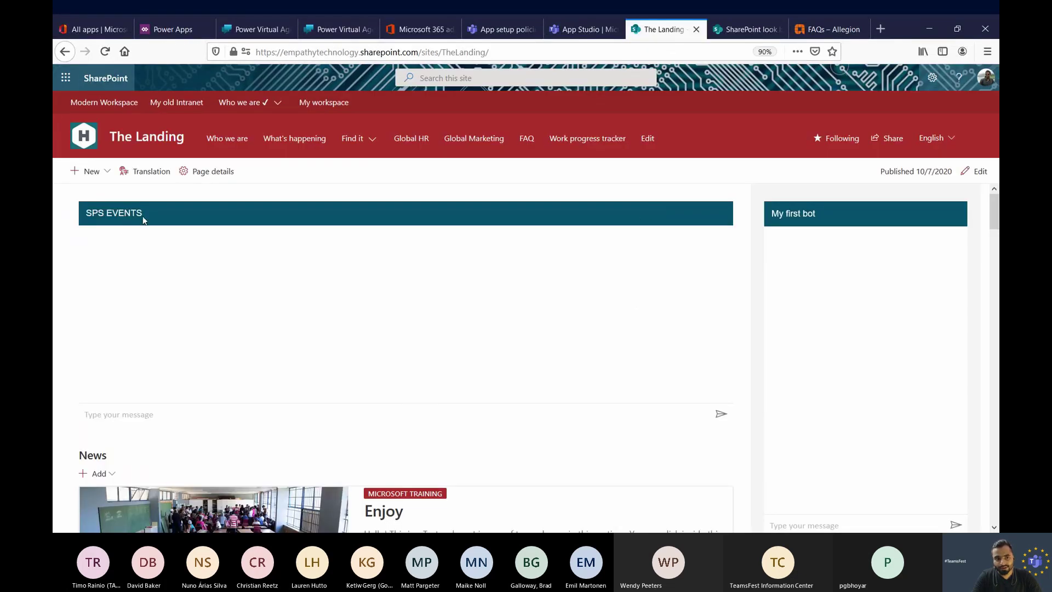
{"action": "double_click", "coordinate": [141, 213]}
{"action": "left_click_drag", "start_coordinate": [93, 213], "coordinate": [71, 215]}
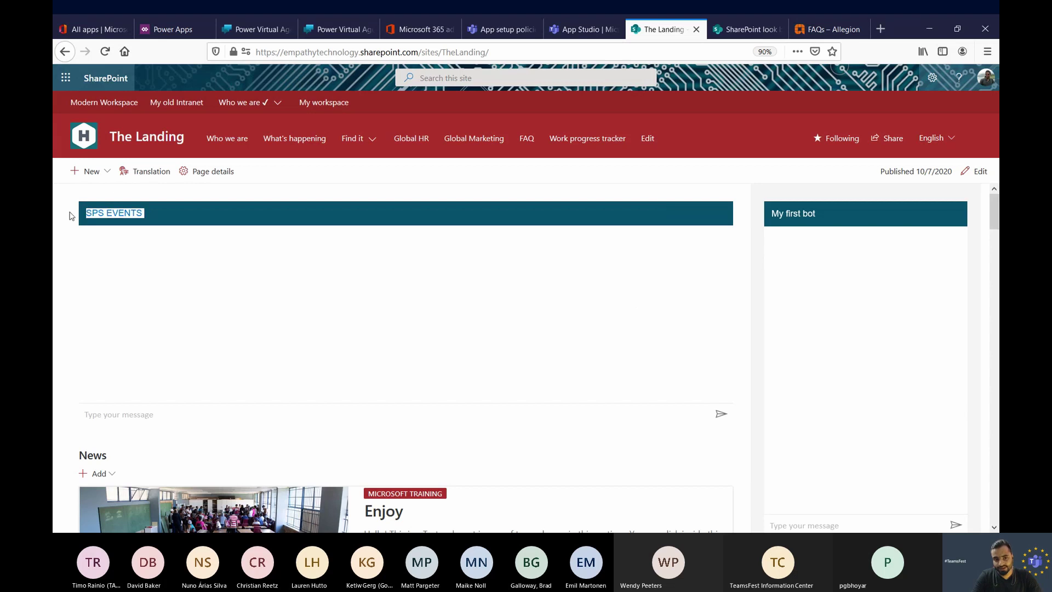
Test the embedded SPS EVENTS bot by sending the messages "Hey", "Allegion price" and "alle stock"
{"action": "left_click", "coordinate": [181, 416]}
{"action": "type", "text": "Hey"}
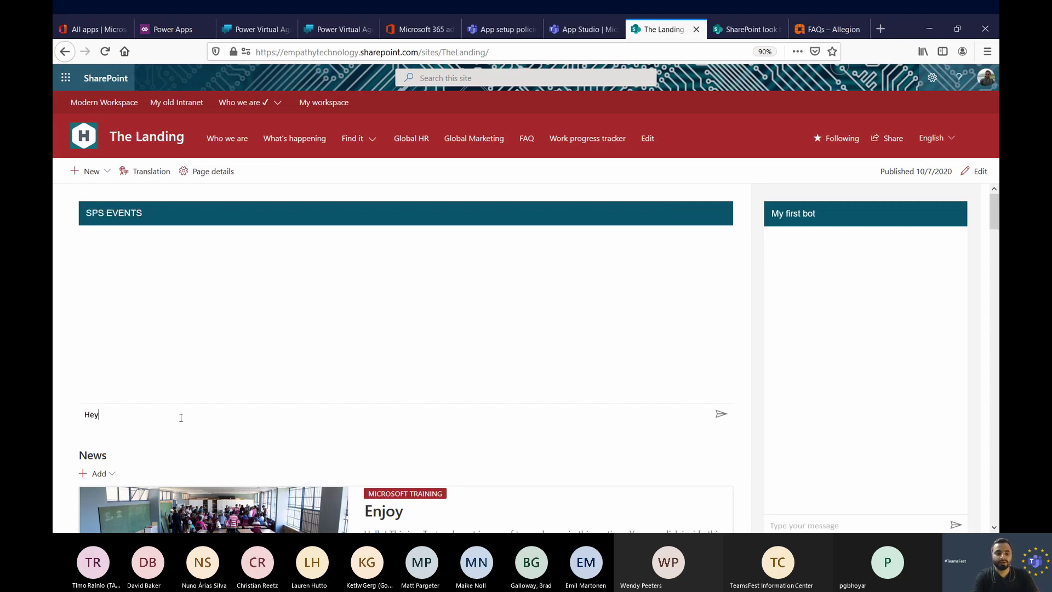
{"action": "key", "text": "Return"}
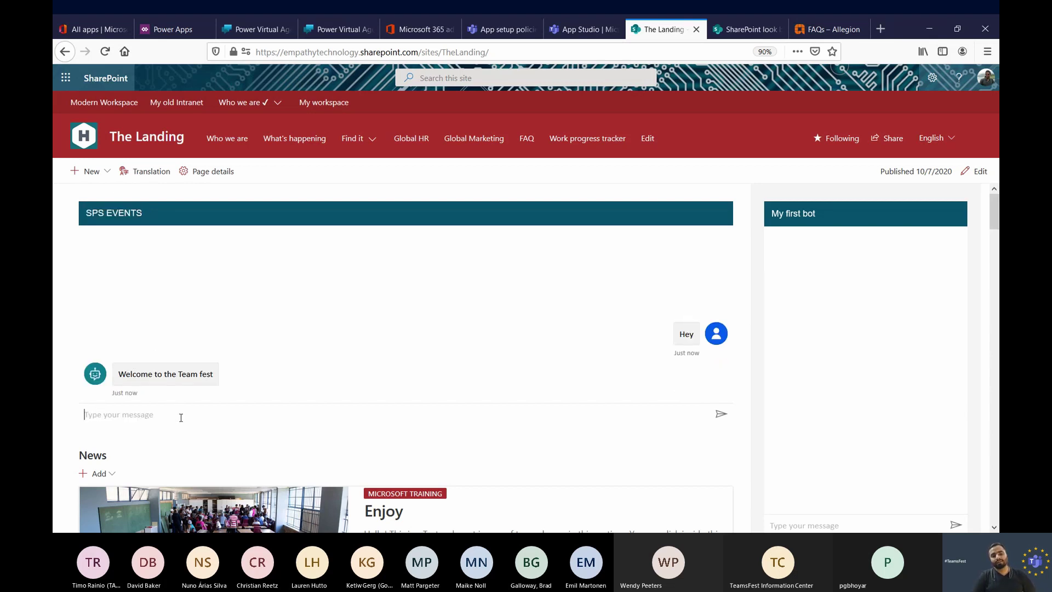
{"action": "type", "text": "Alle"}
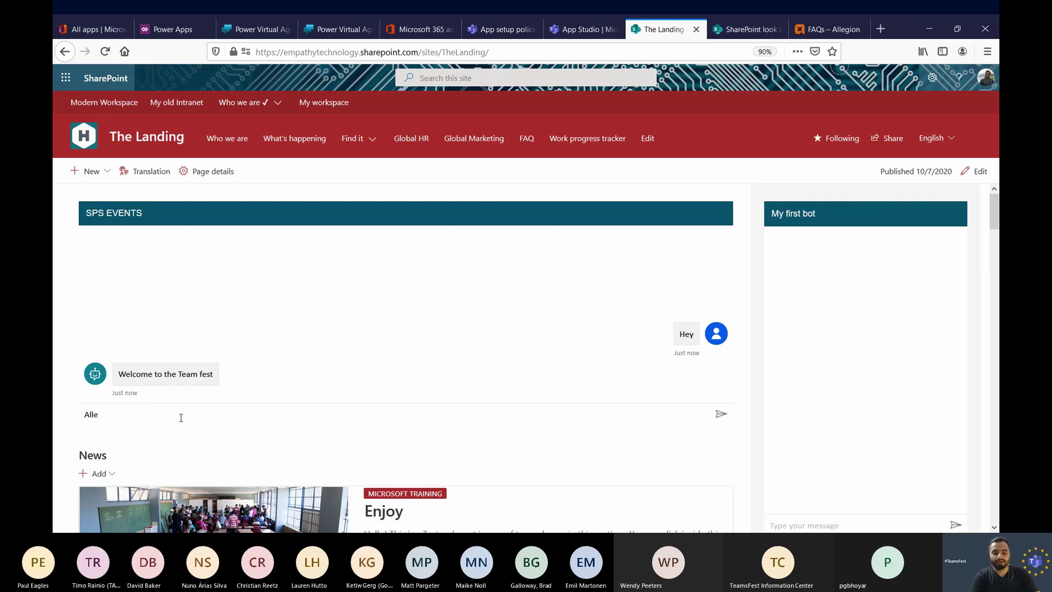
{"action": "type", "text": "gion "}
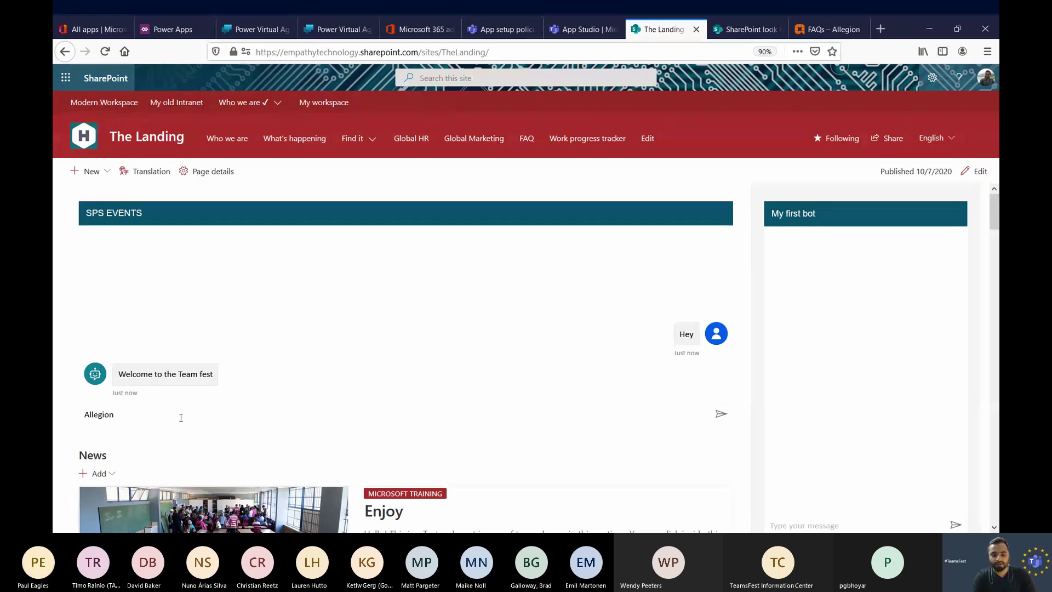
{"action": "type", "text": "price"}
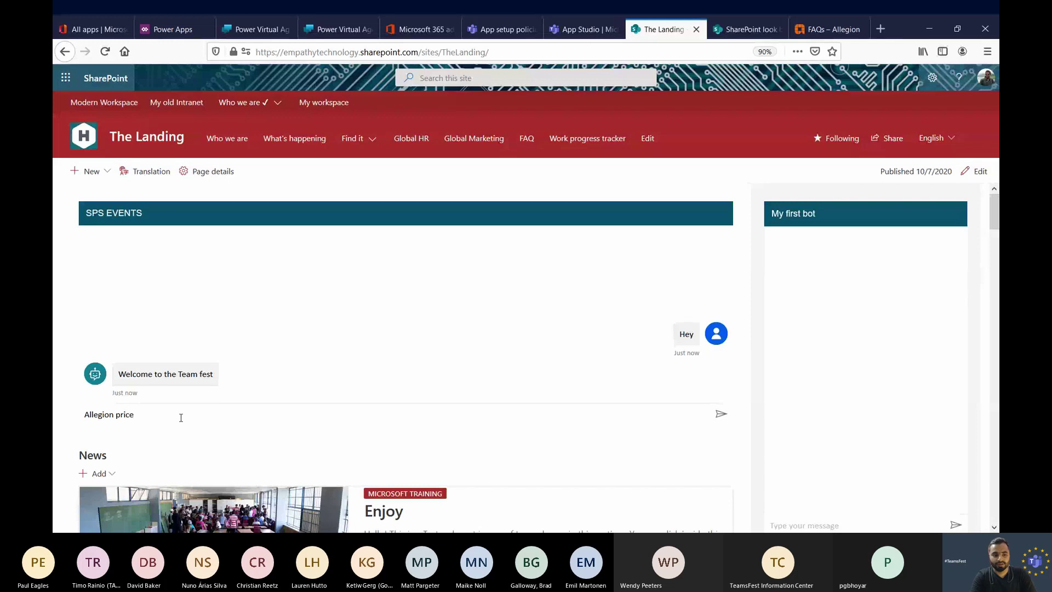
{"action": "key", "text": "Return"}
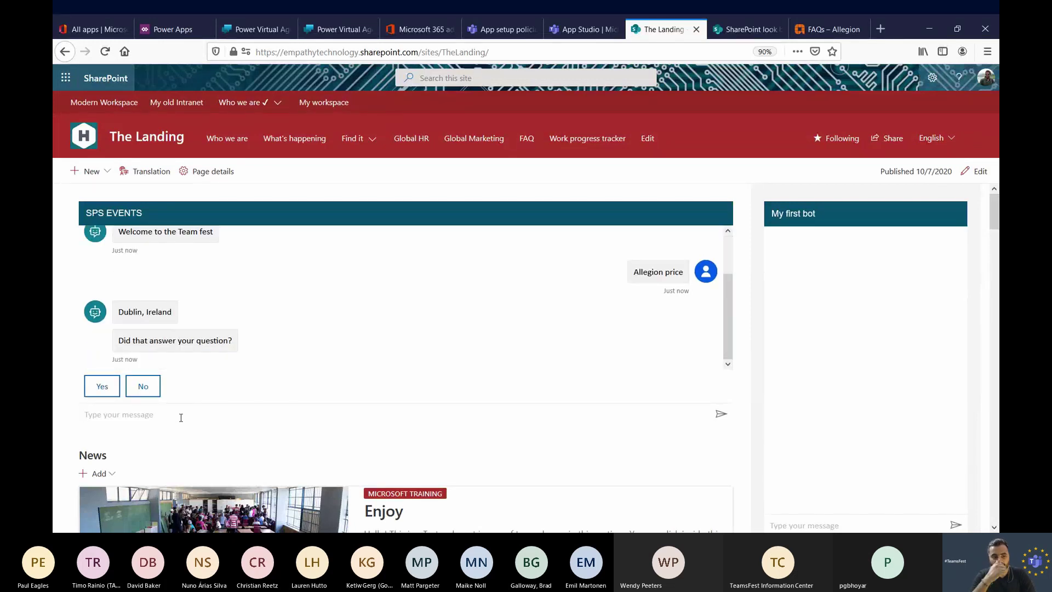
{"action": "type", "text": "alle stock"}
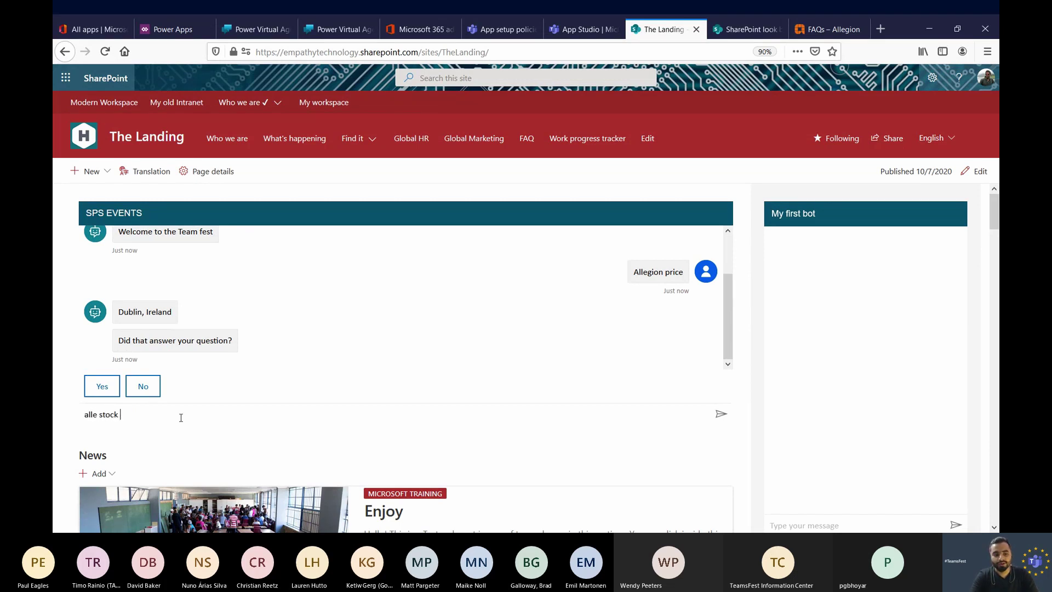
{"action": "key", "text": "Return"}
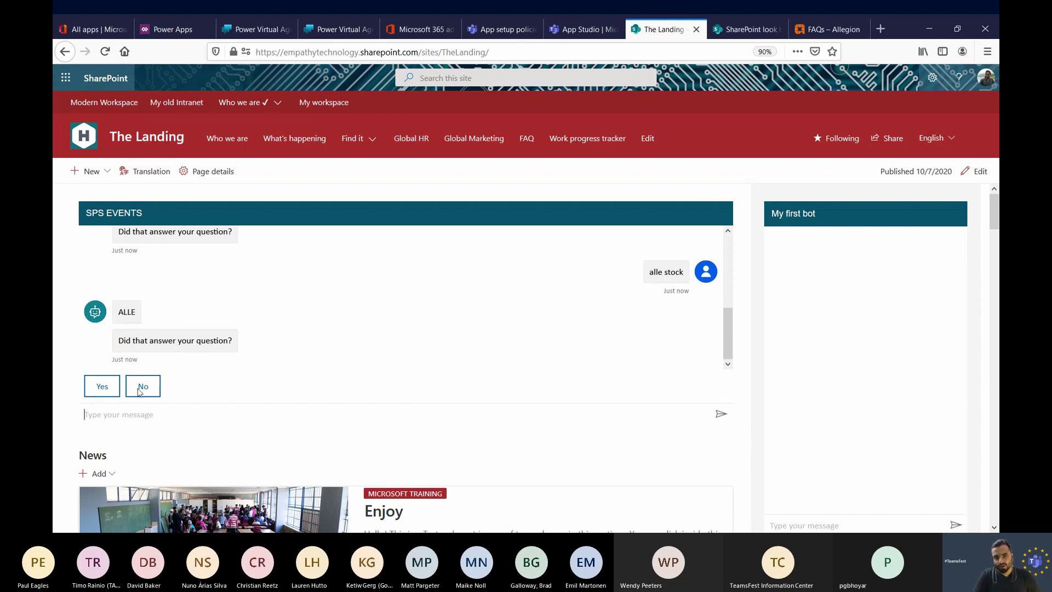
Switch back to the SPS EVENTS bot in Power Virtual Agents and open the Microsoft Teams entry among its channels
{"action": "left_click", "coordinate": [258, 34]}
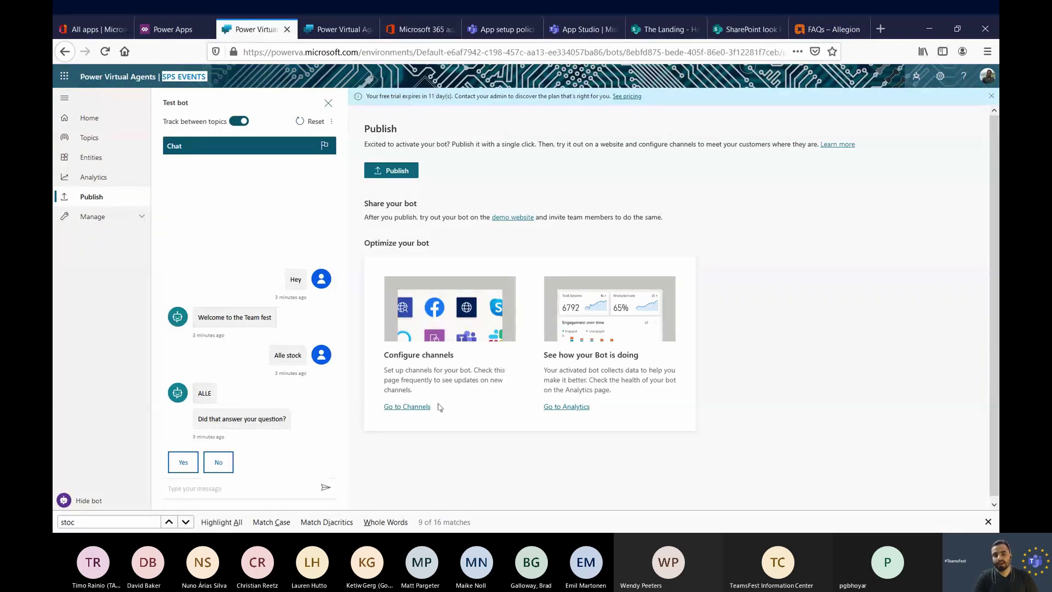
{"action": "left_click", "coordinate": [416, 406]}
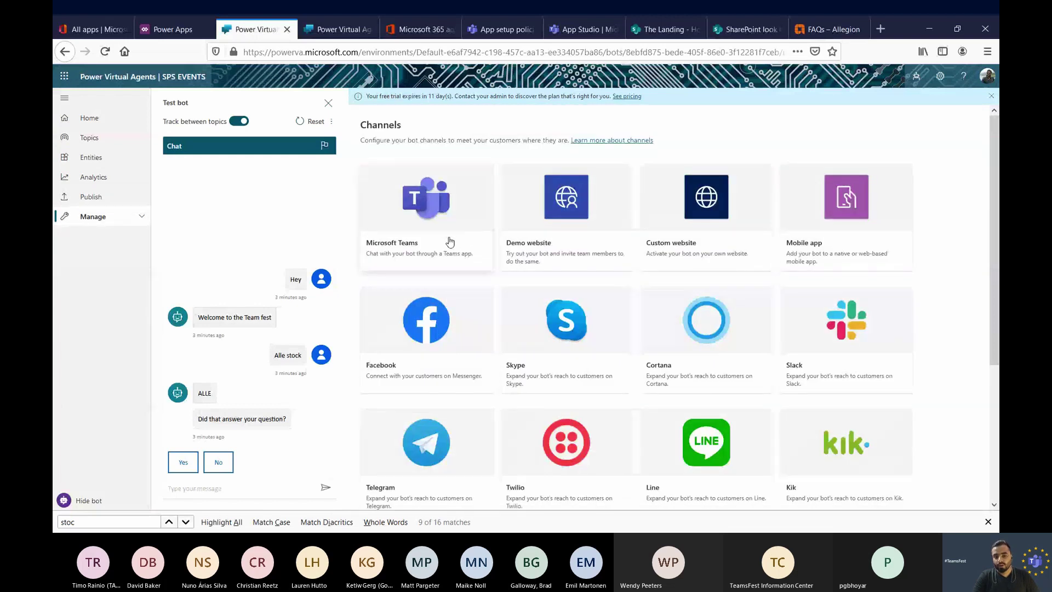
{"action": "left_click", "coordinate": [449, 241]}
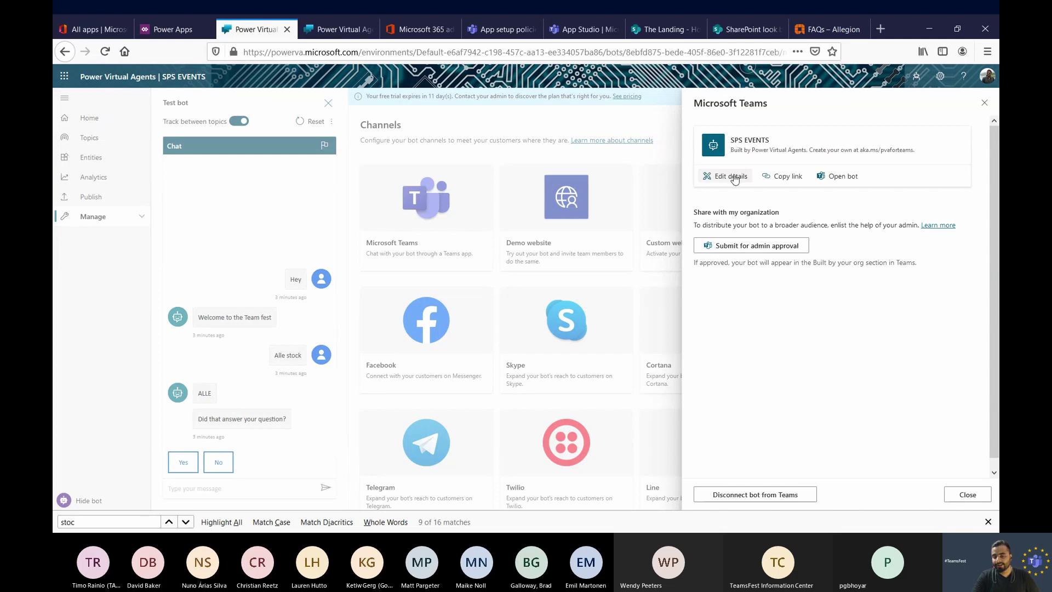
Open the SPS EVENTS bot in the Microsoft Teams web app instead of the desktop app and add it to Teams
{"action": "left_click", "coordinate": [834, 176]}
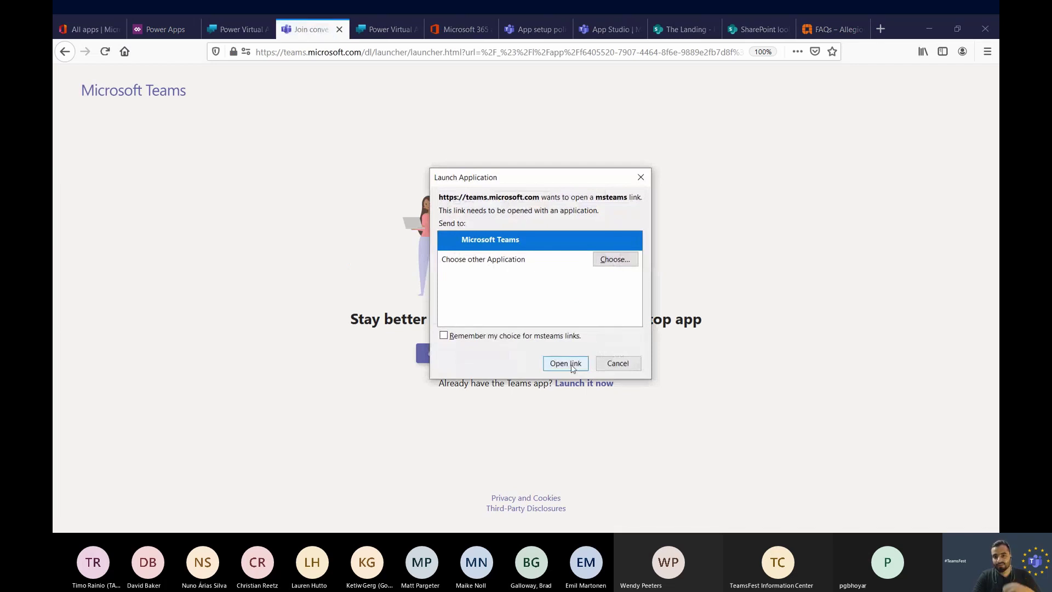
{"action": "left_click", "coordinate": [606, 367]}
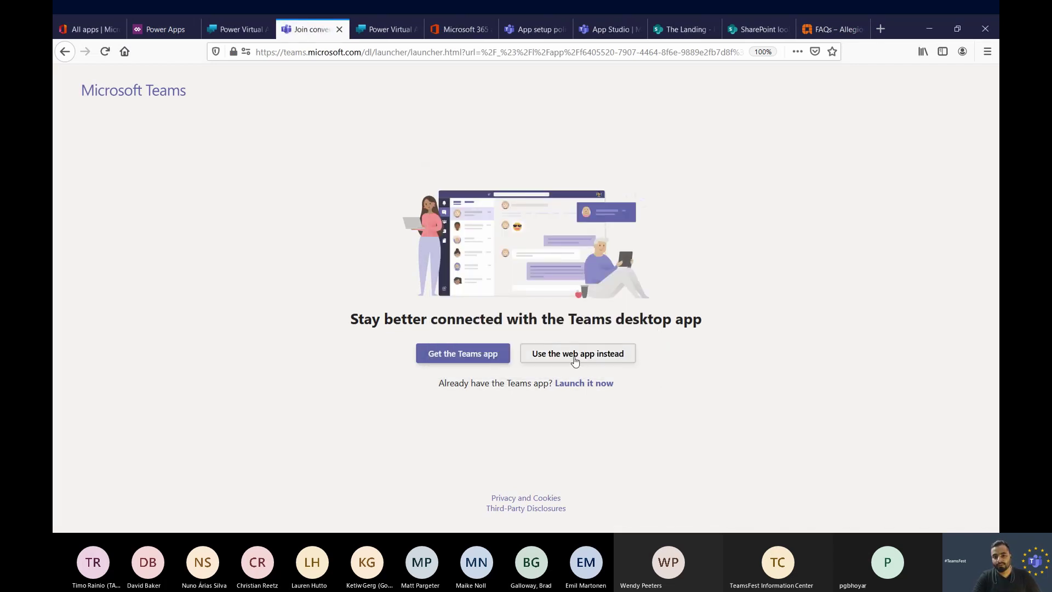
{"action": "left_click", "coordinate": [574, 360]}
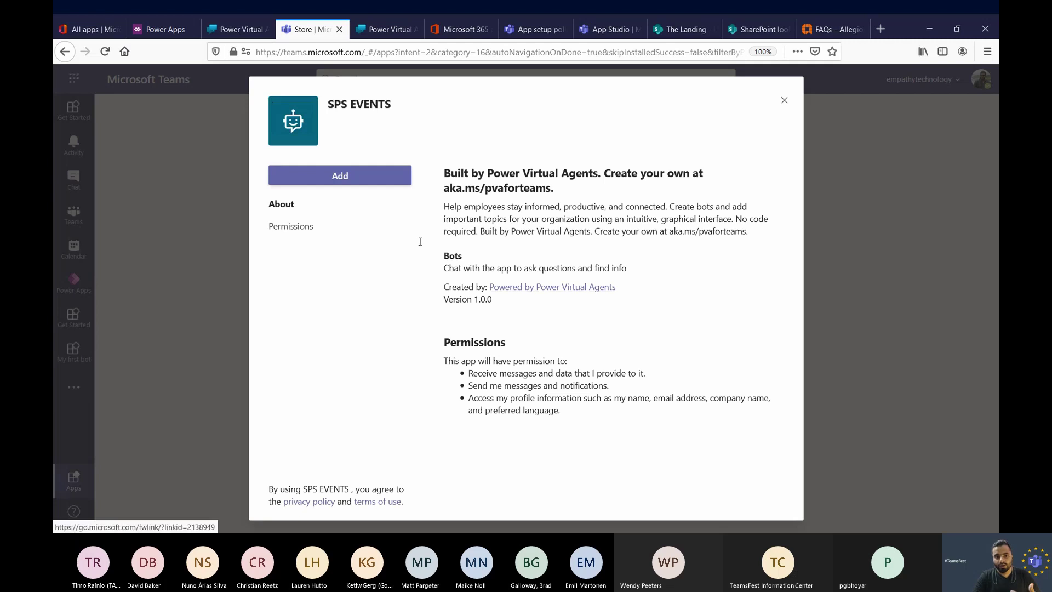
{"action": "left_click", "coordinate": [356, 185]}
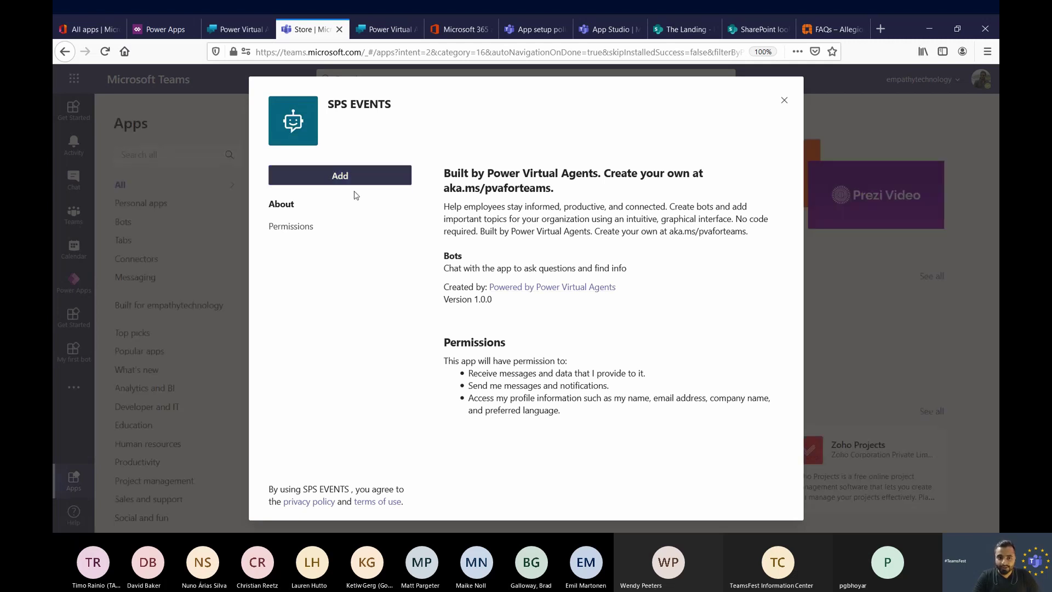
{"action": "left_click", "coordinate": [357, 186]}
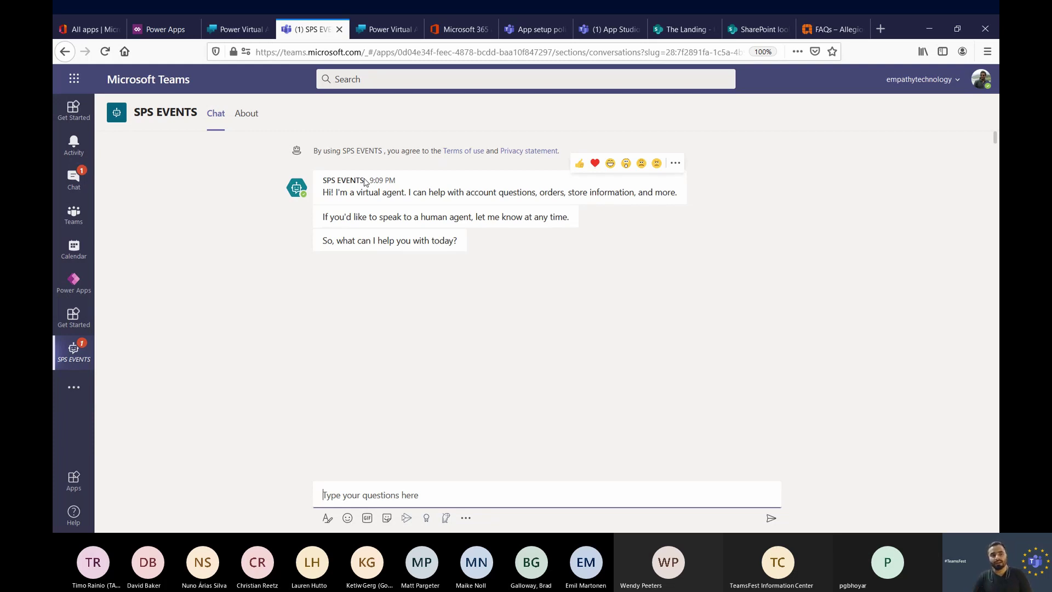
Return to the SPS EVENTS bot in Power Virtual Agents and submit it for admin approval with the default icon and descriptions
{"action": "left_click", "coordinate": [228, 29]}
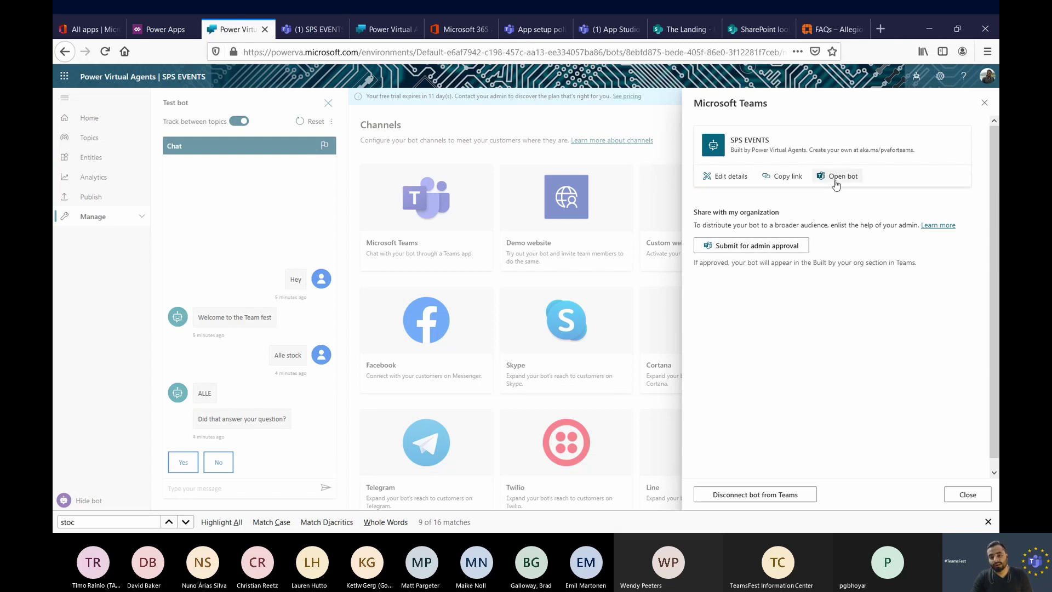
{"action": "left_click", "coordinate": [744, 246]}
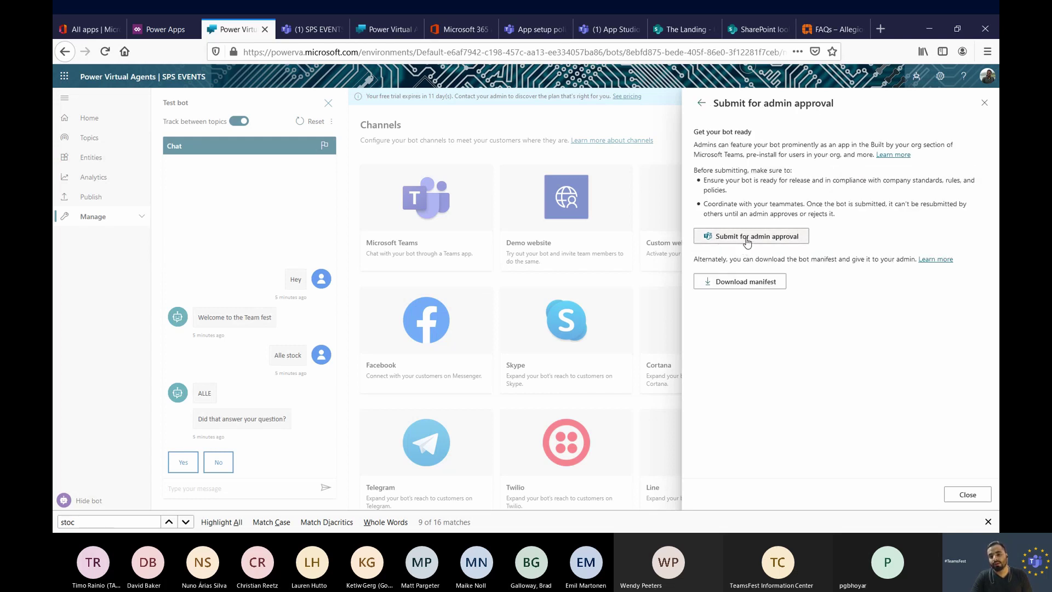
{"action": "left_click", "coordinate": [748, 242]}
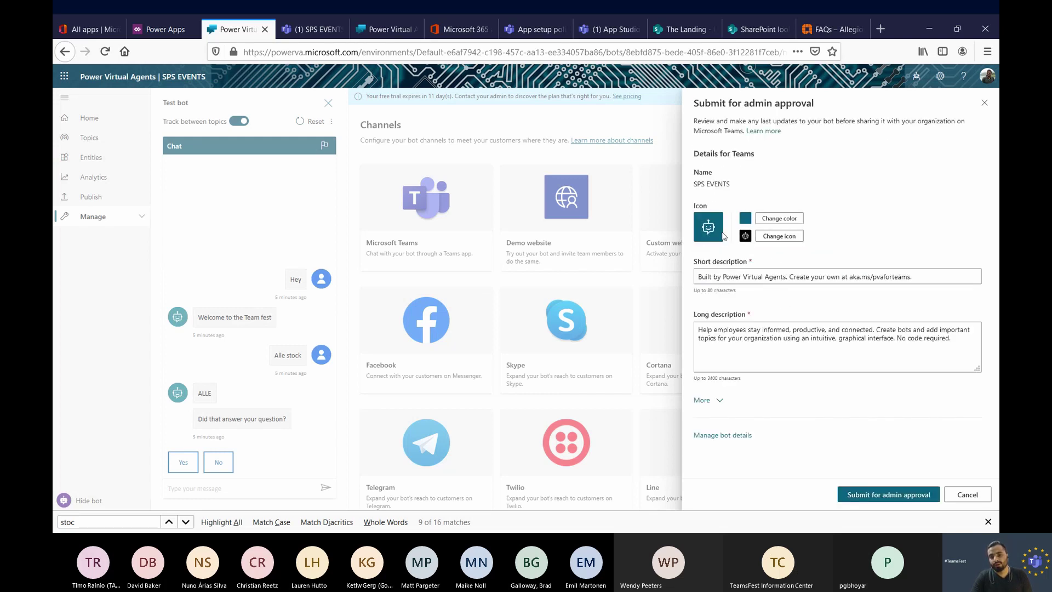
{"action": "left_click", "coordinate": [895, 495]}
{"action": "left_click", "coordinate": [571, 334]}
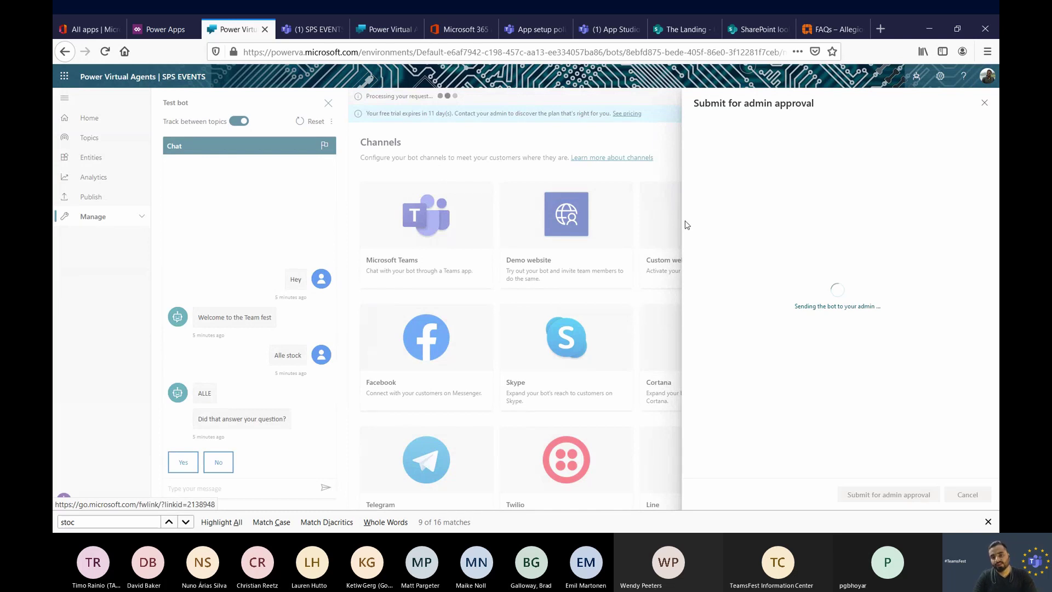
Switch to the TeamsFest bot in Power Virtual Agents and review its Details and Channels settings
{"action": "key", "text": "alt"}
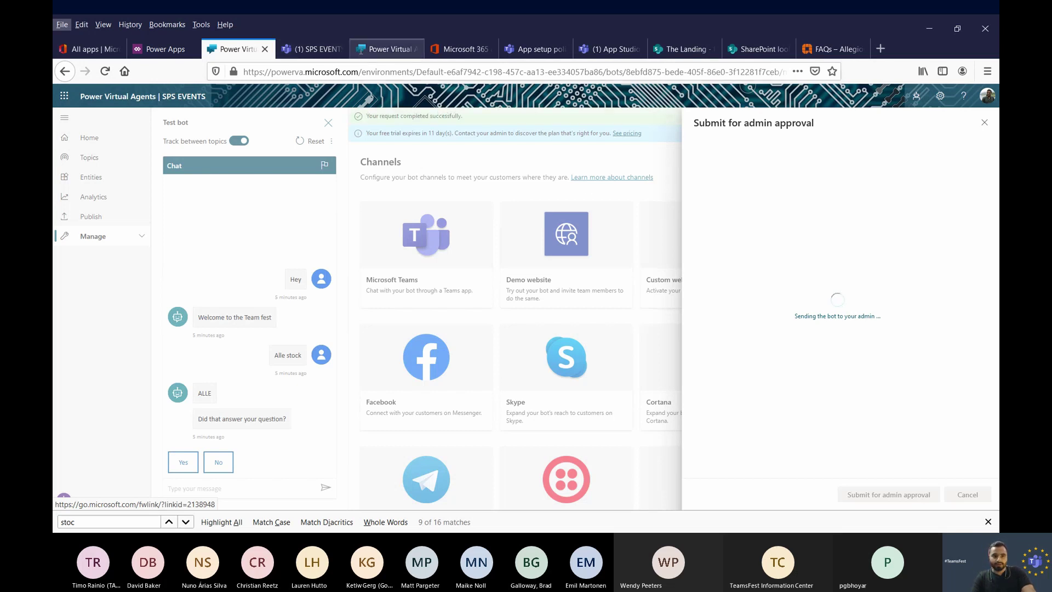
{"action": "left_click", "coordinate": [390, 49]}
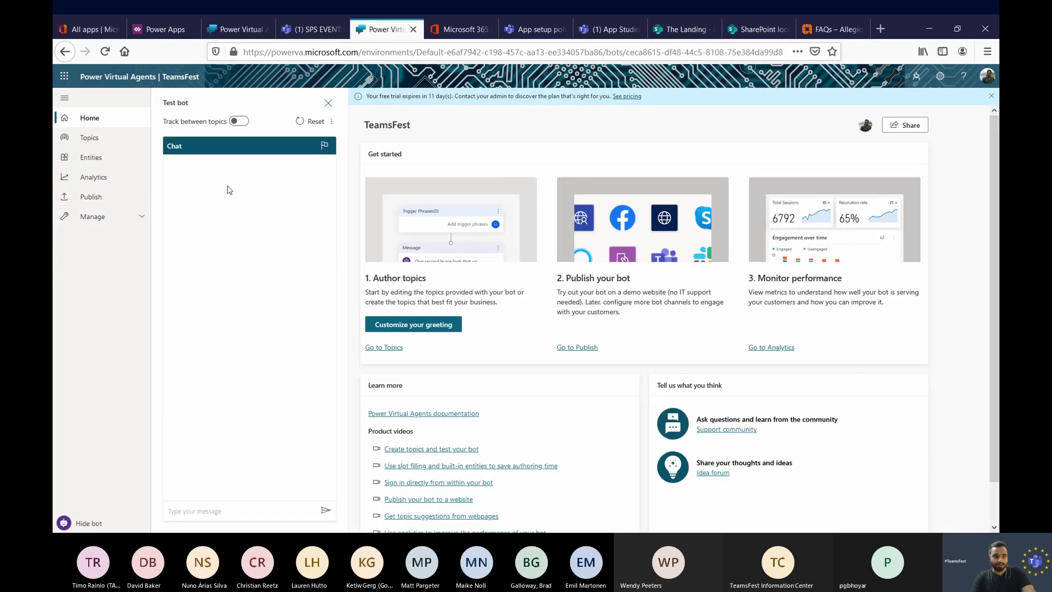
{"action": "left_click", "coordinate": [137, 222]}
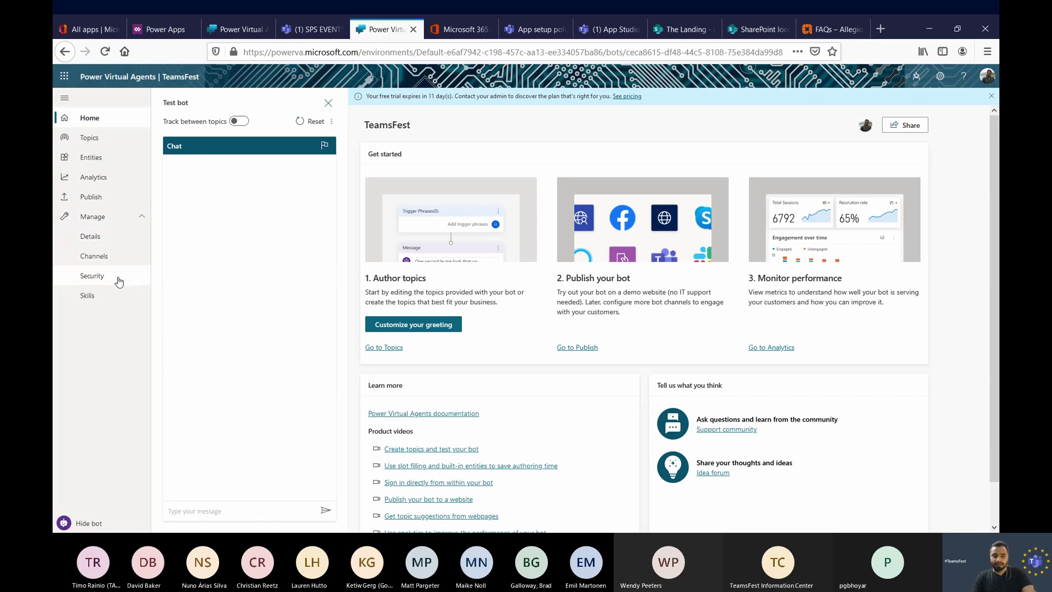
{"action": "left_click", "coordinate": [104, 240]}
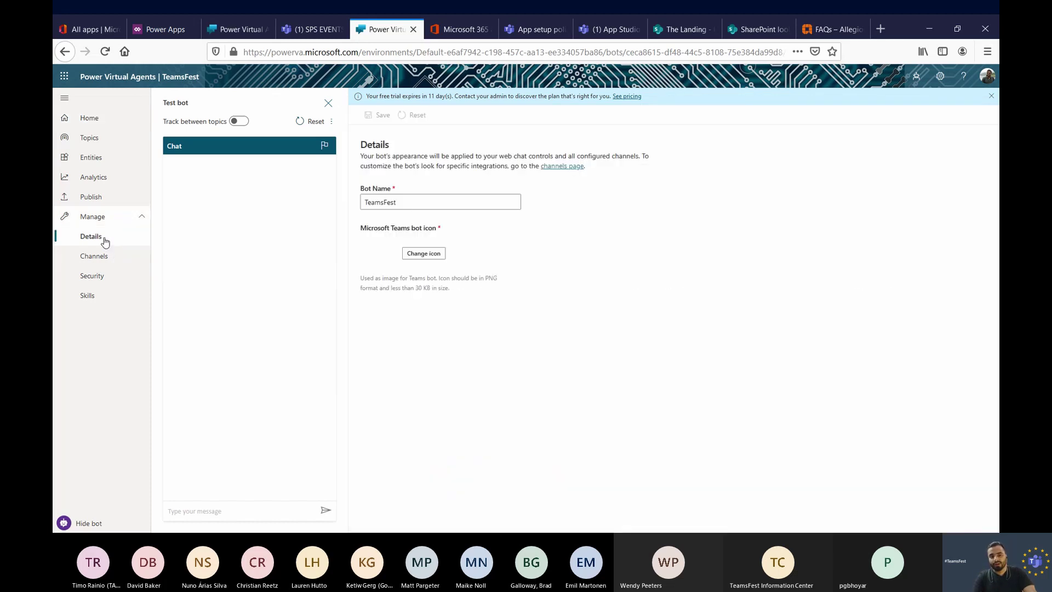
{"action": "left_click", "coordinate": [130, 257]}
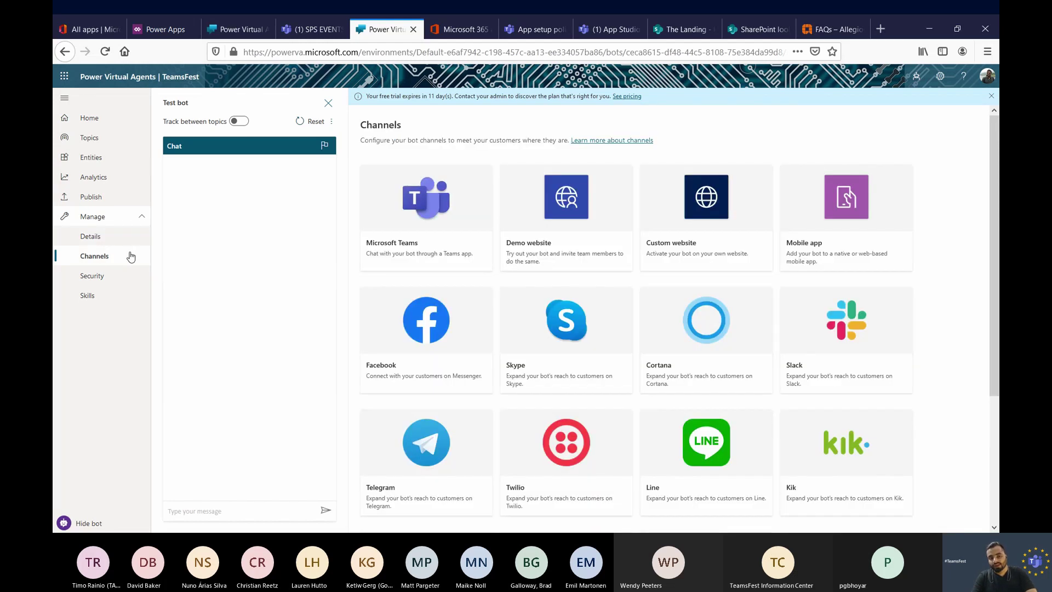
Review the TeamsFest bot's Sharing and Access options in its Security settings
{"action": "left_click", "coordinate": [116, 277]}
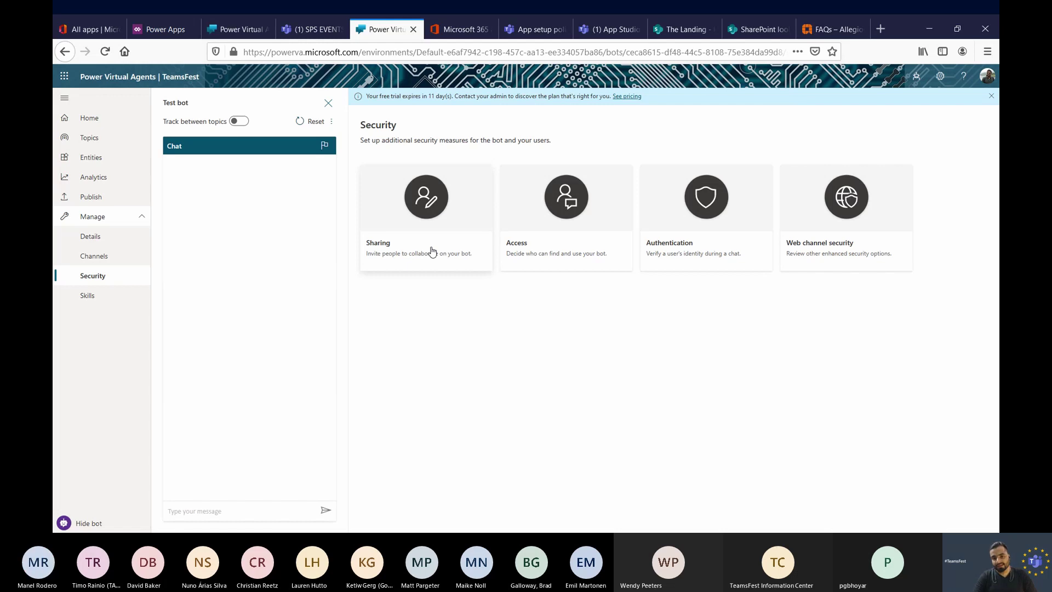
{"action": "left_click", "coordinate": [387, 255]}
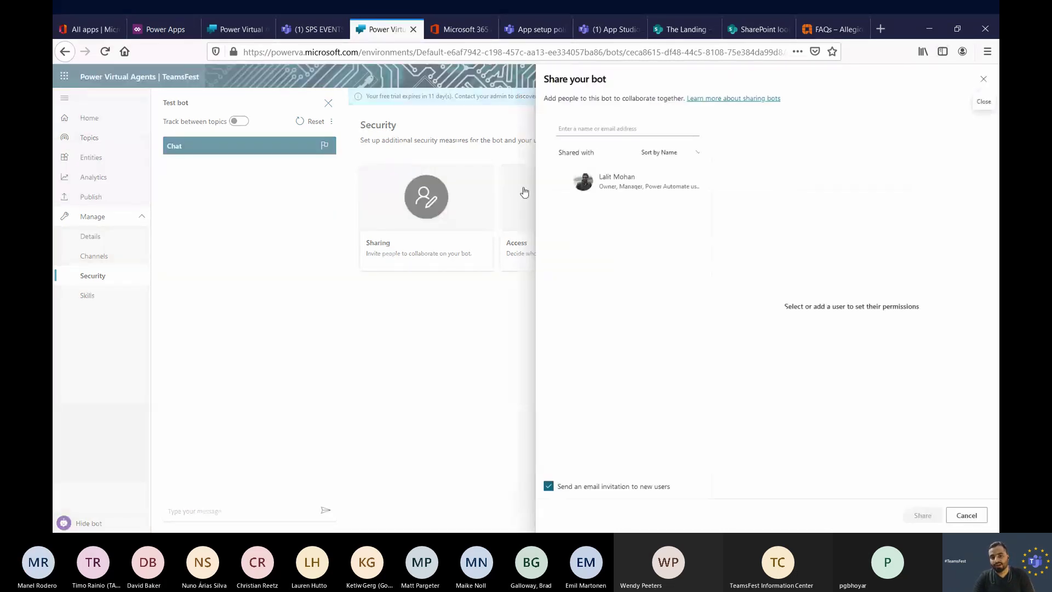
{"action": "left_click", "coordinate": [982, 82]}
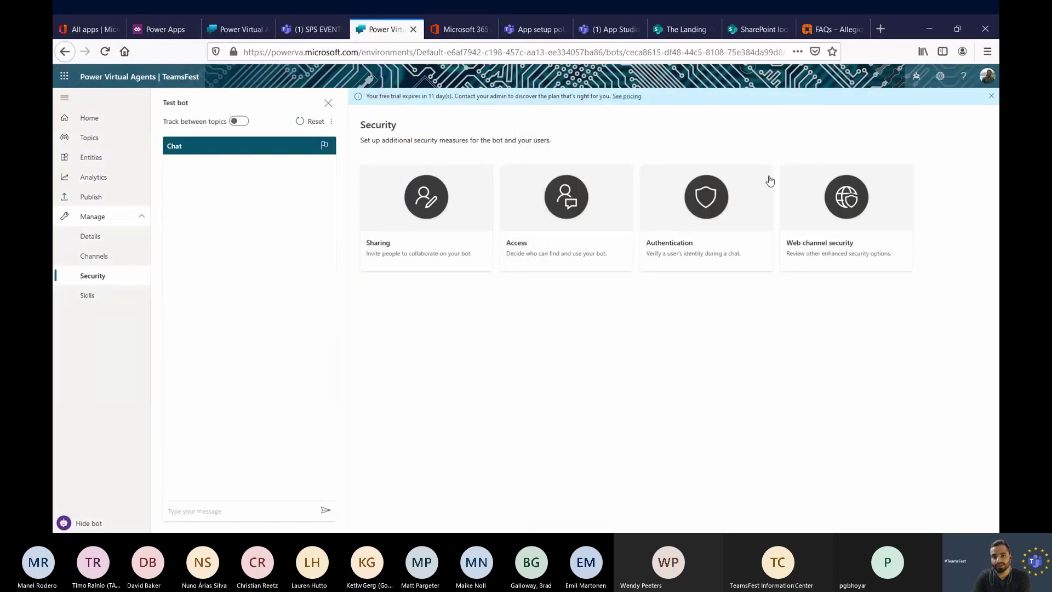
{"action": "left_click", "coordinate": [550, 249]}
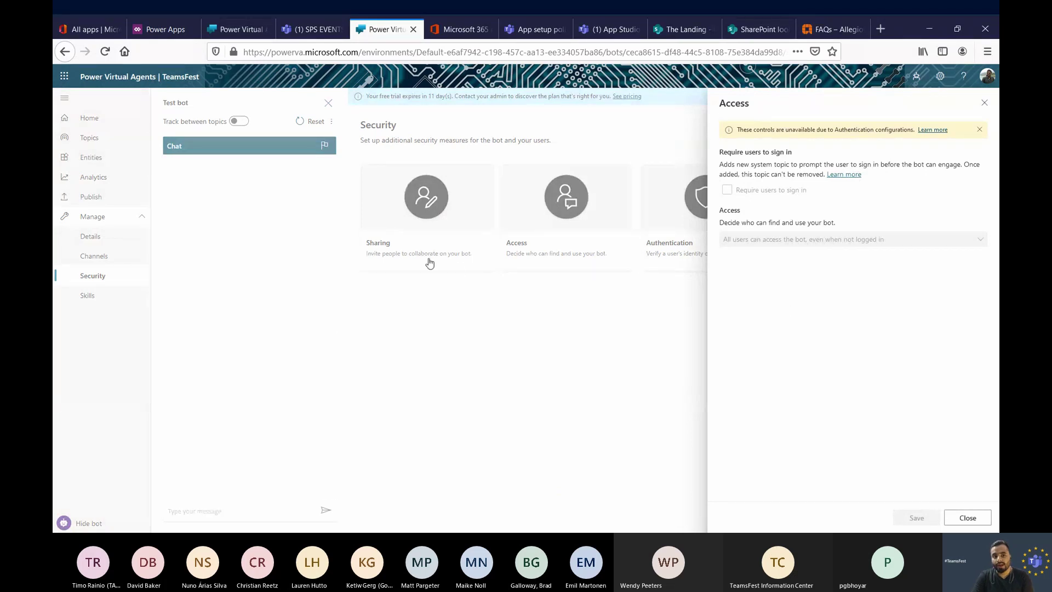
{"action": "left_click", "coordinate": [985, 103]}
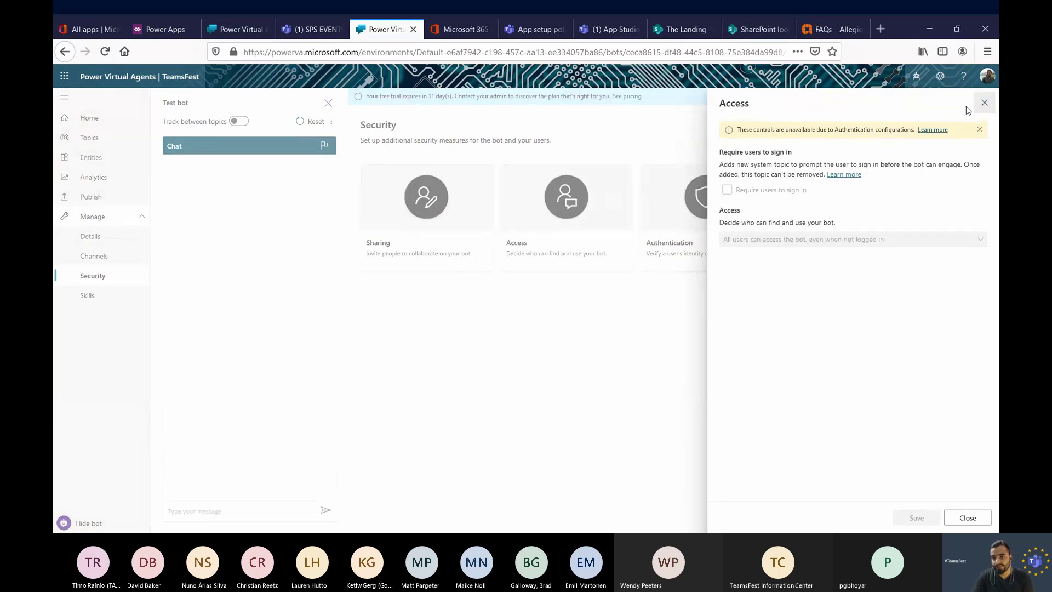
{"action": "left_click", "coordinate": [427, 210]}
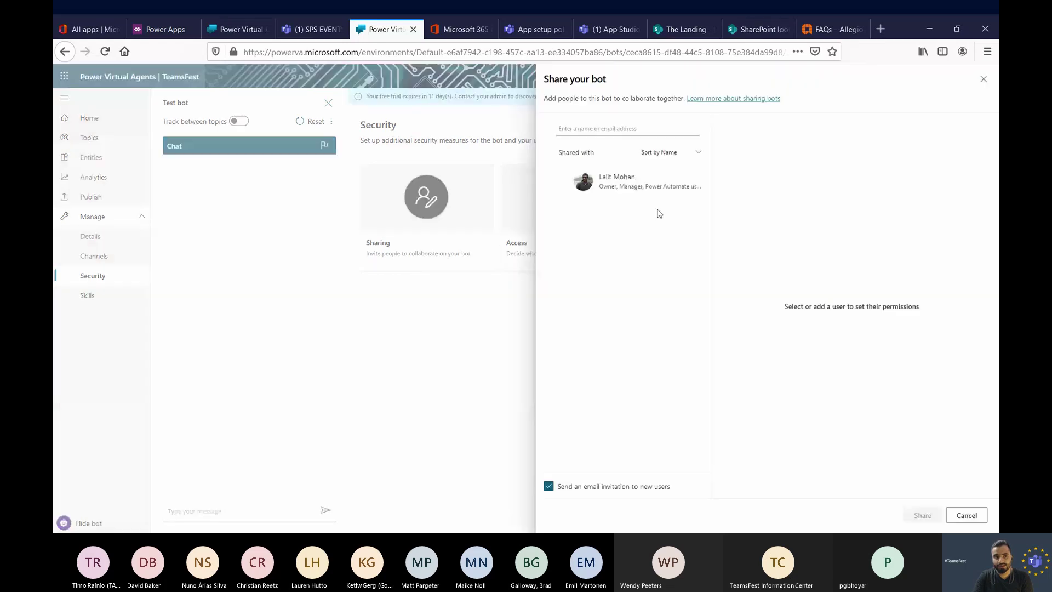
Check the chatbot list in Power Apps and the SPS EVENTS submission status, and close the TeamsFest bot's sharing pane
{"action": "left_click", "coordinate": [163, 29]}
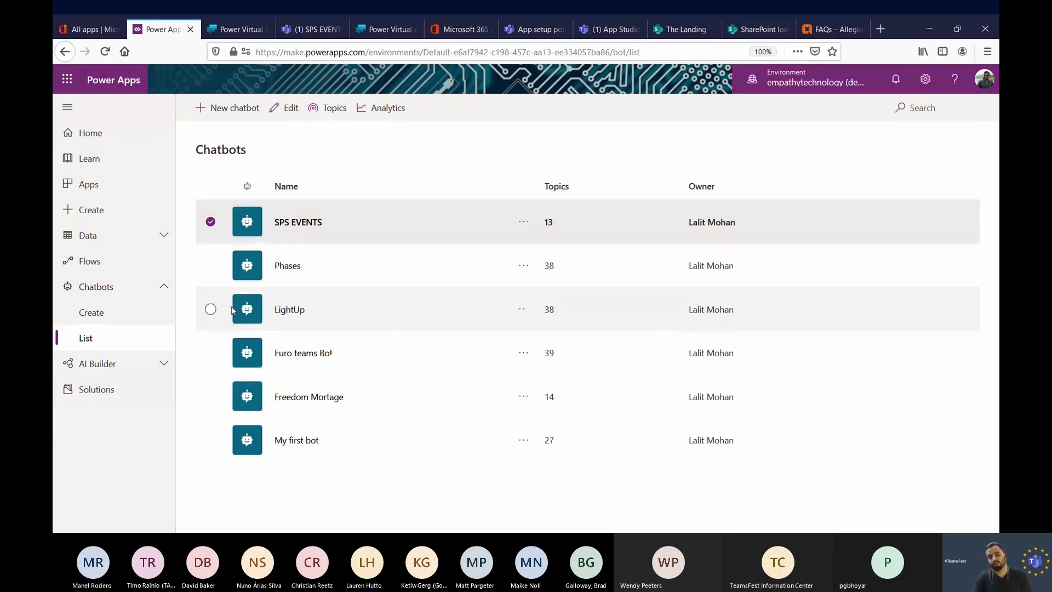
{"action": "left_click", "coordinate": [244, 33]}
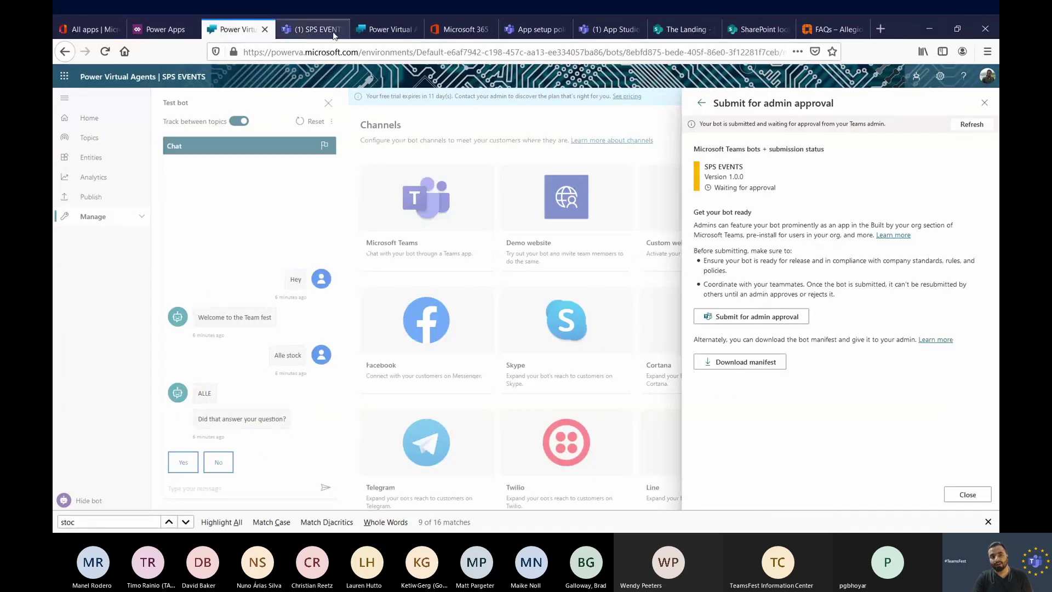
{"action": "left_click", "coordinate": [389, 32]}
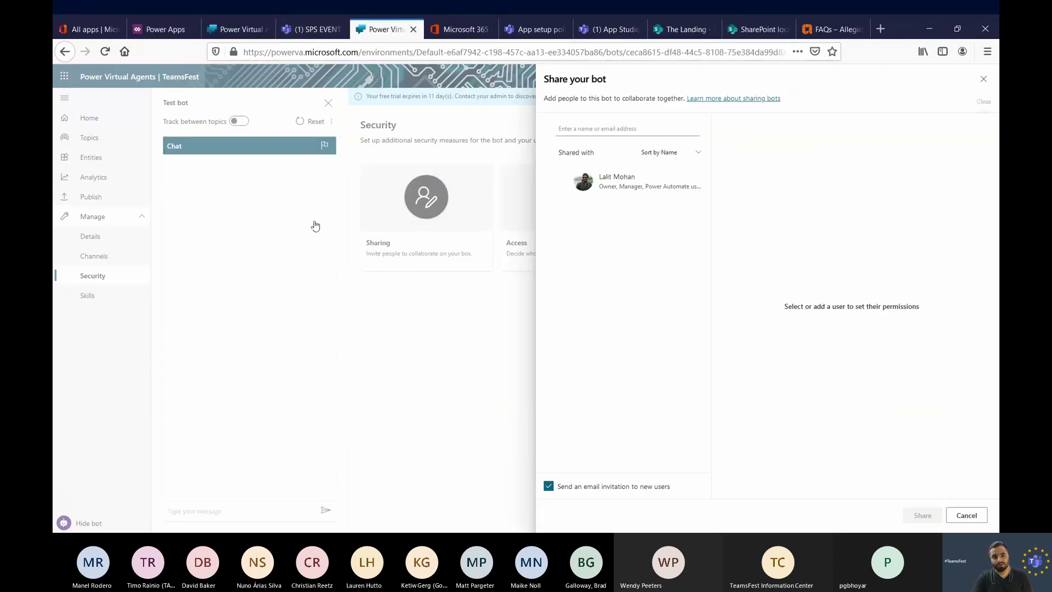
{"action": "left_click", "coordinate": [414, 245]}
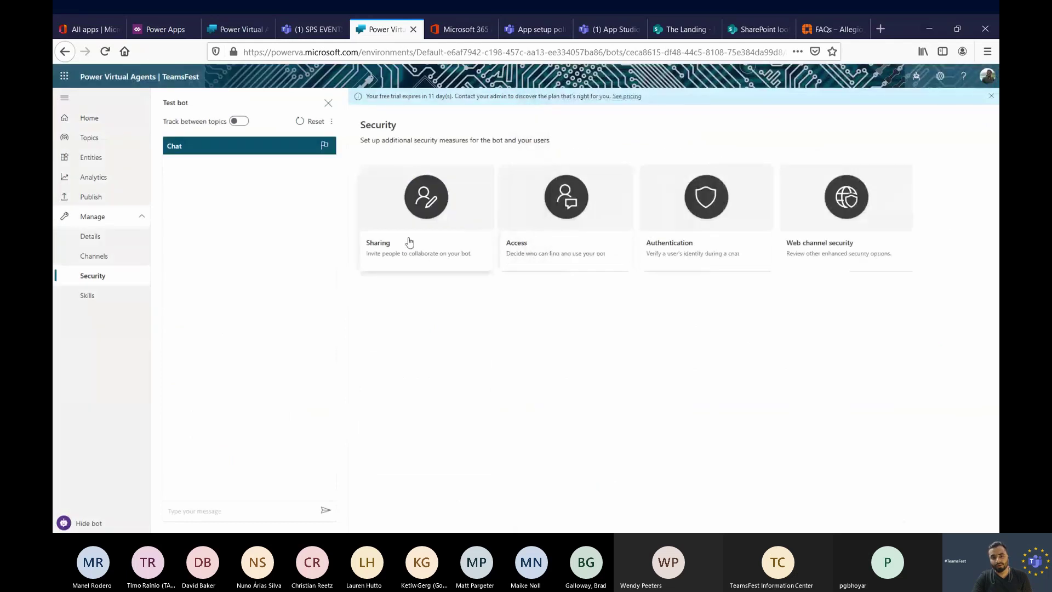
Examine the TeamsFest bot's Skills page and its form for adding a skill, and close the form without entering a manifest URL
{"action": "left_click", "coordinate": [117, 303]}
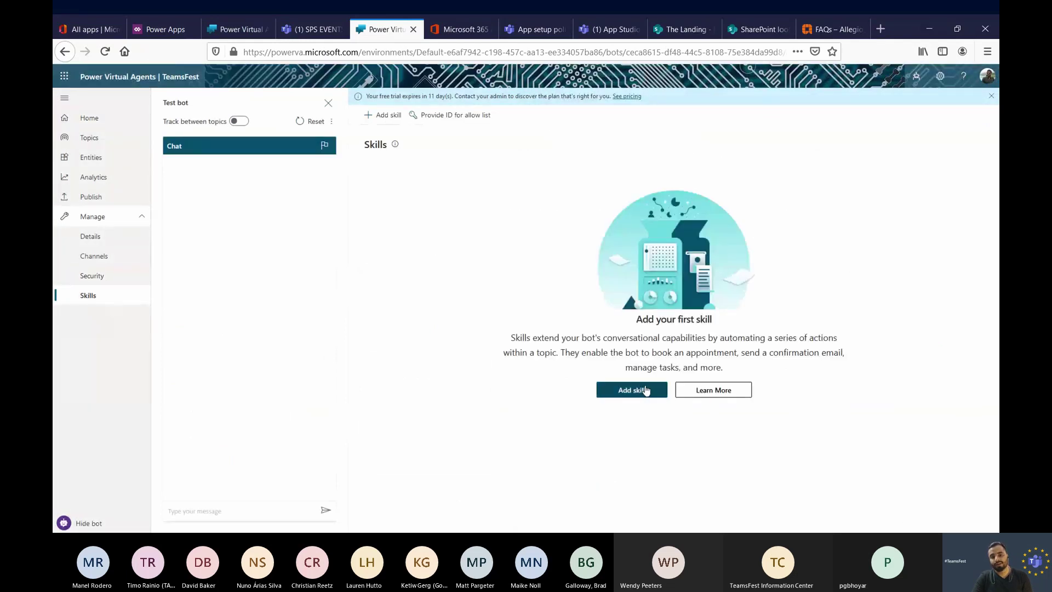
{"action": "left_click_drag", "start_coordinate": [536, 338], "coordinate": [846, 336]}
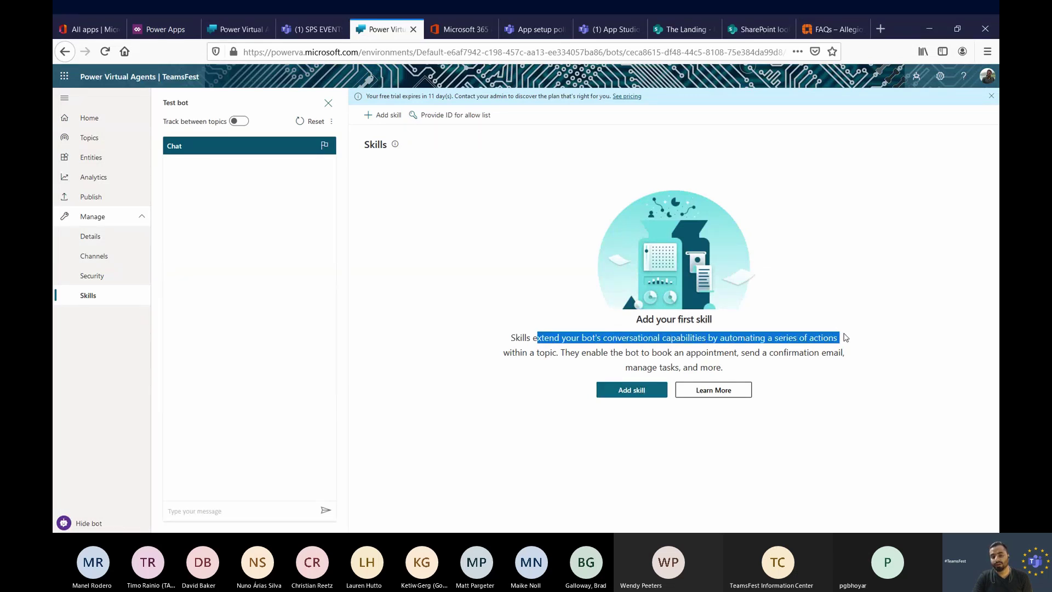
{"action": "left_click", "coordinate": [631, 390]}
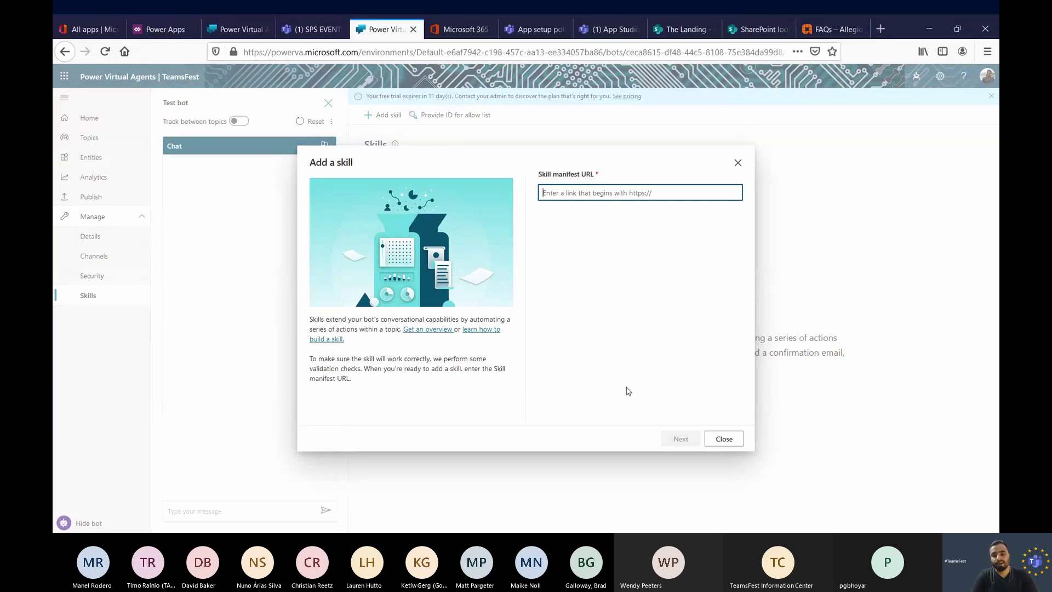
{"action": "left_click", "coordinate": [722, 438]}
View the SPS EVENTS chat in Microsoft Teams, recheck the bot's approval status in Power Virtual Agents, and return to Teams
{"action": "left_click", "coordinate": [298, 29]}
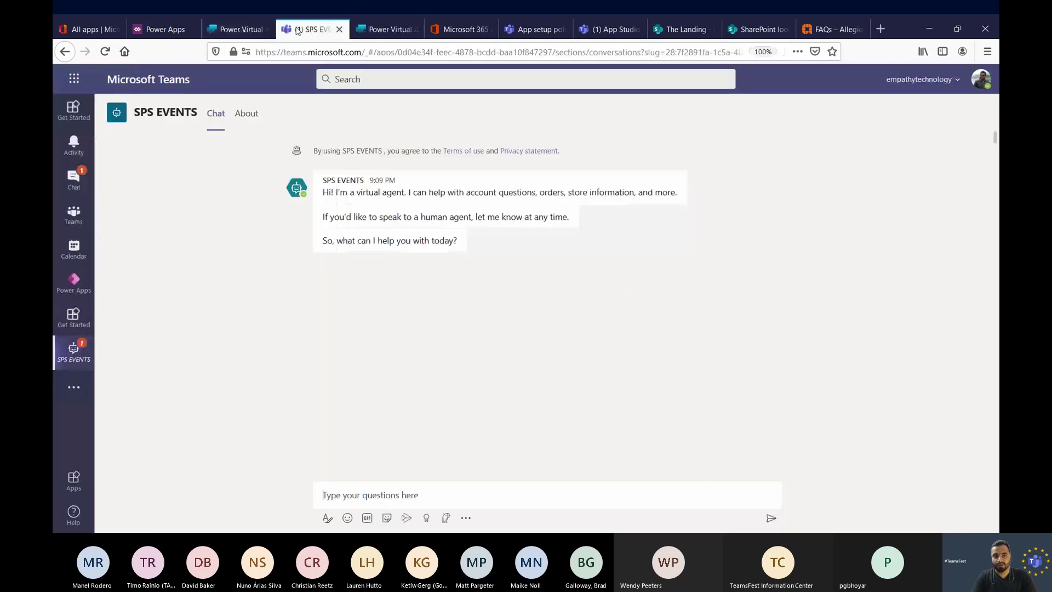
{"action": "left_click", "coordinate": [236, 30]}
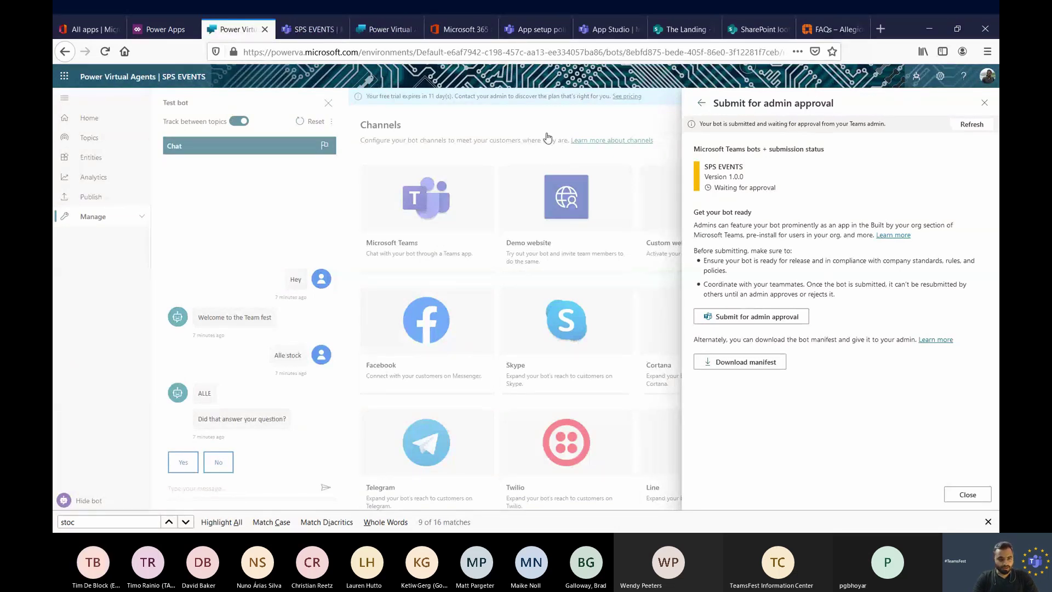
{"action": "left_click", "coordinate": [326, 33]}
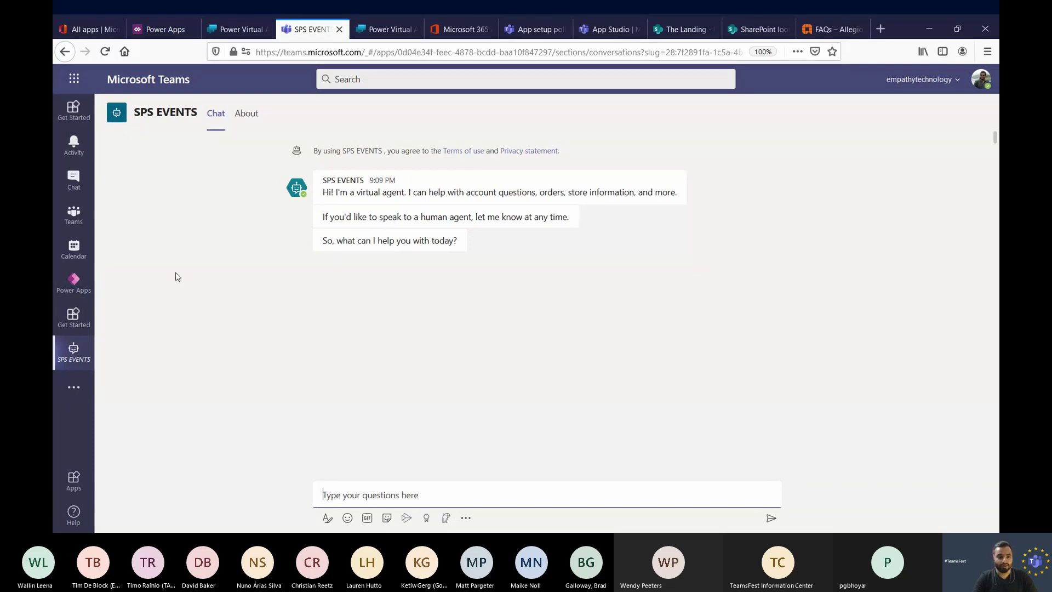
Search the Teams apps for "Power" and open the Power Apps app
{"action": "left_click", "coordinate": [74, 387]}
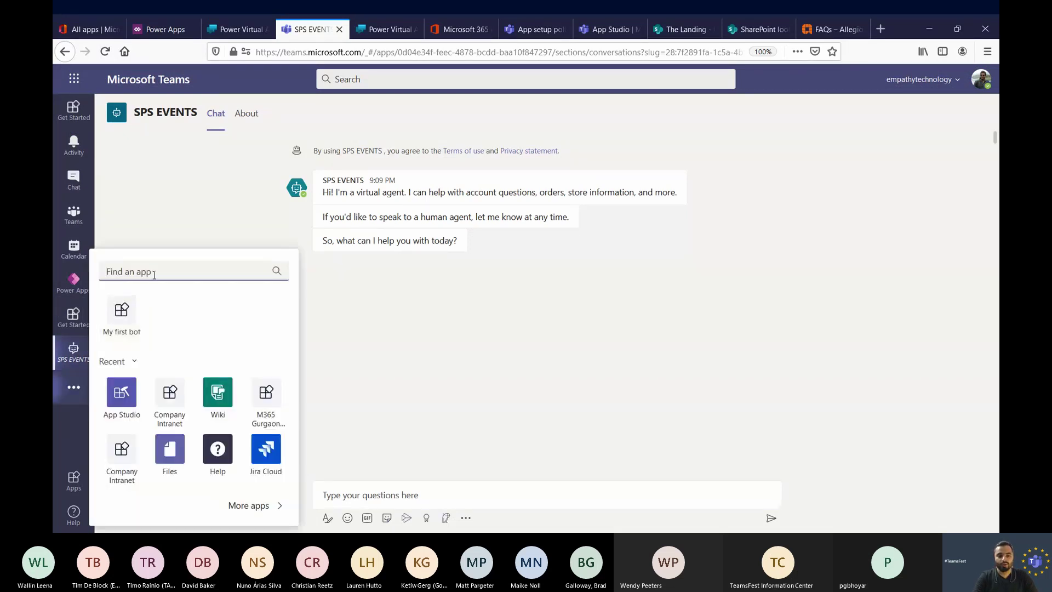
{"action": "type", "text": "Power"}
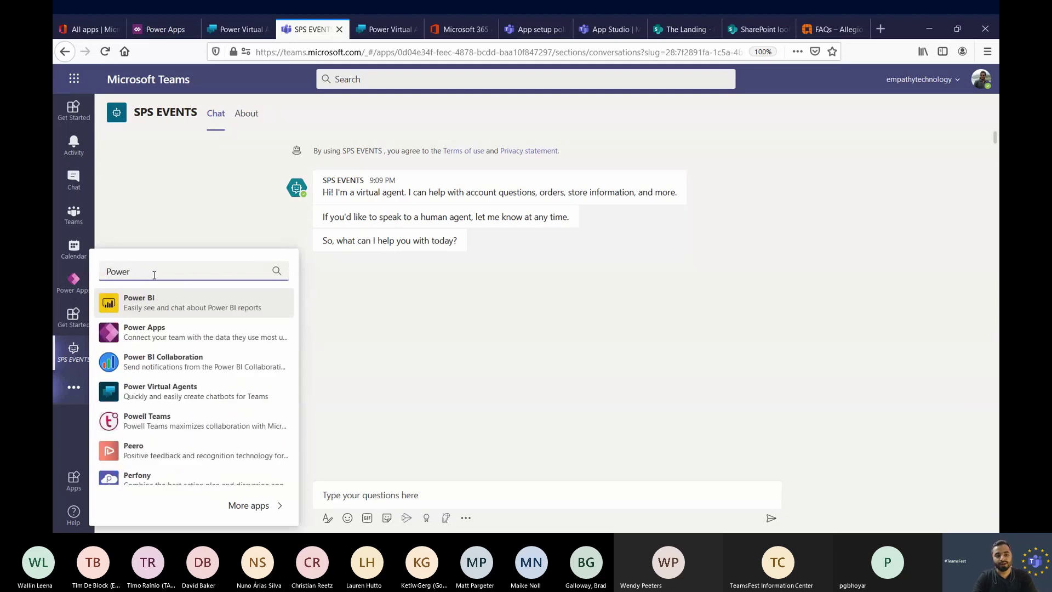
{"action": "left_click", "coordinate": [157, 340]}
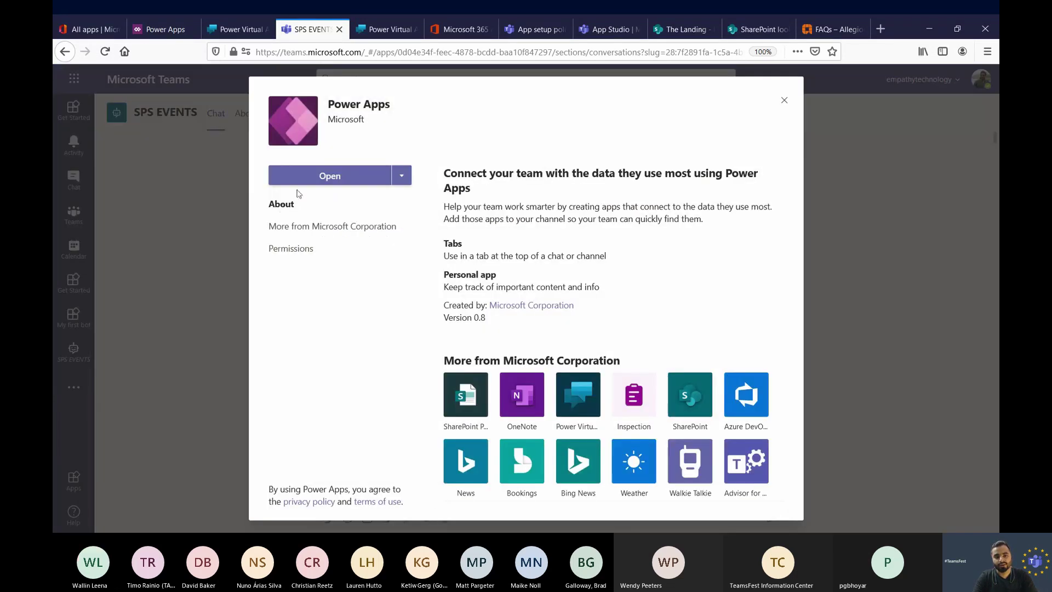
{"action": "left_click", "coordinate": [304, 180]}
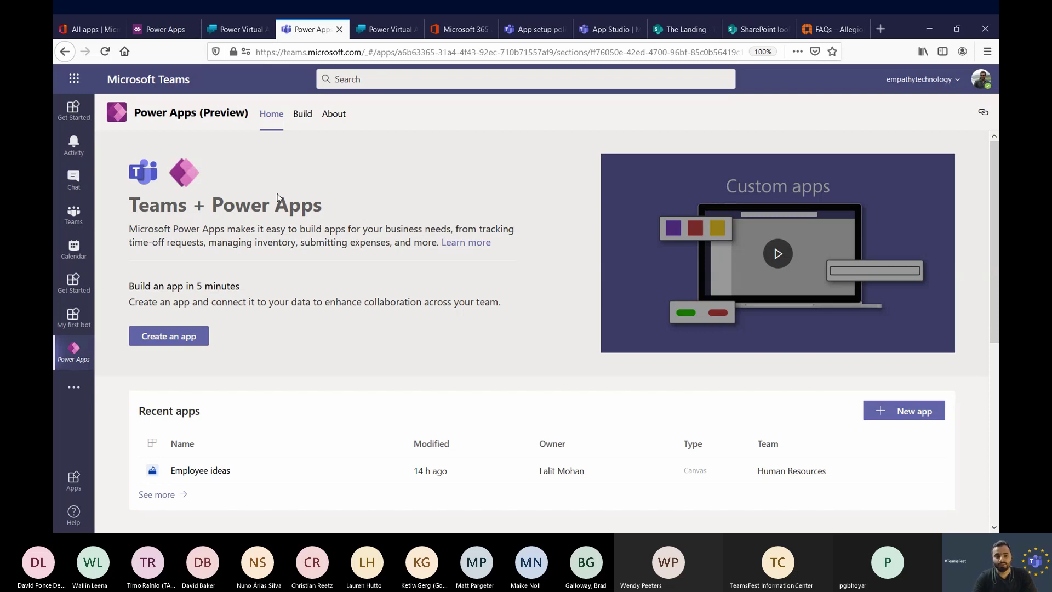
Search the Teams apps for "Flow" and add the Flow app to Teams
{"action": "left_click", "coordinate": [74, 387]}
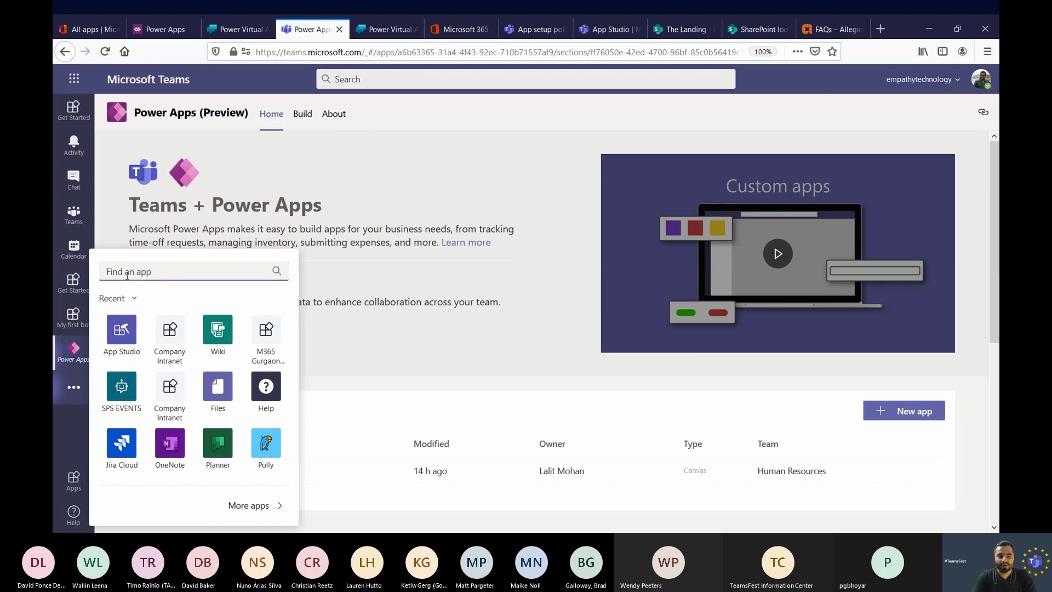
{"action": "type", "text": "Flow"}
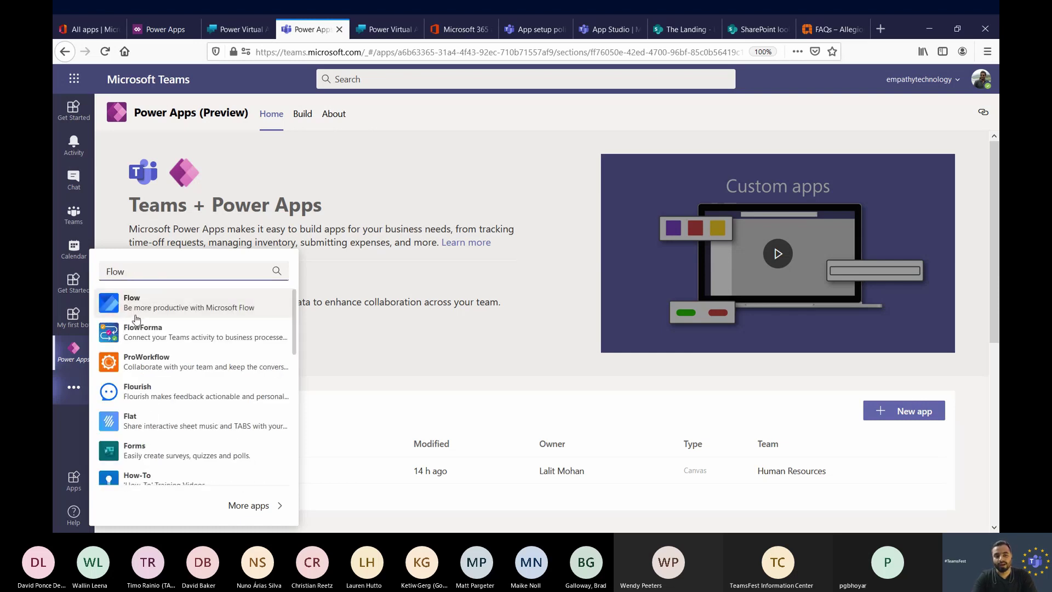
{"action": "left_click", "coordinate": [138, 306]}
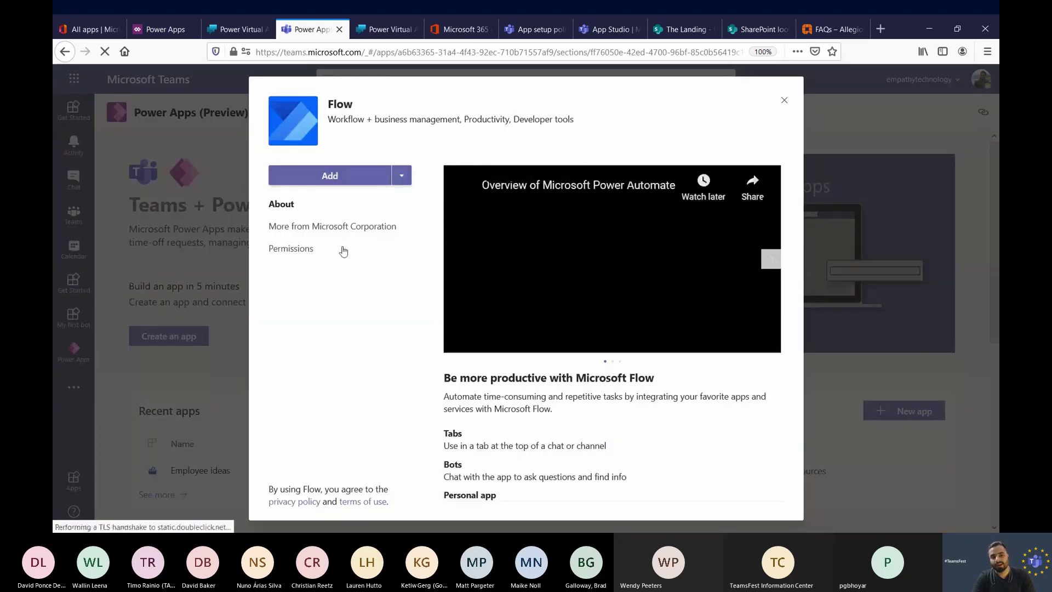
{"action": "left_click", "coordinate": [343, 175]}
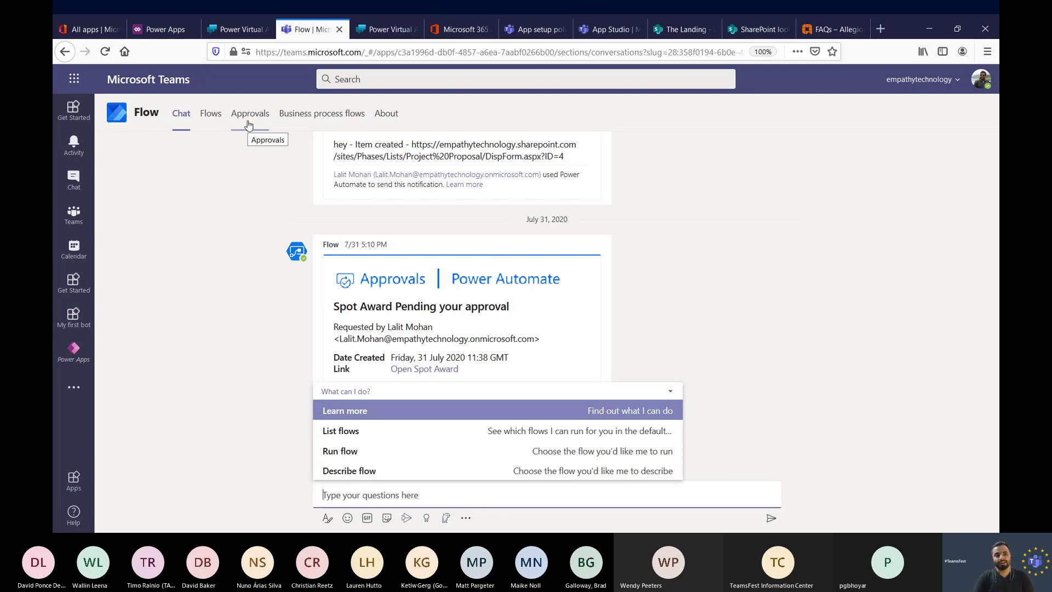
{"action": "left_click", "coordinate": [74, 360]}
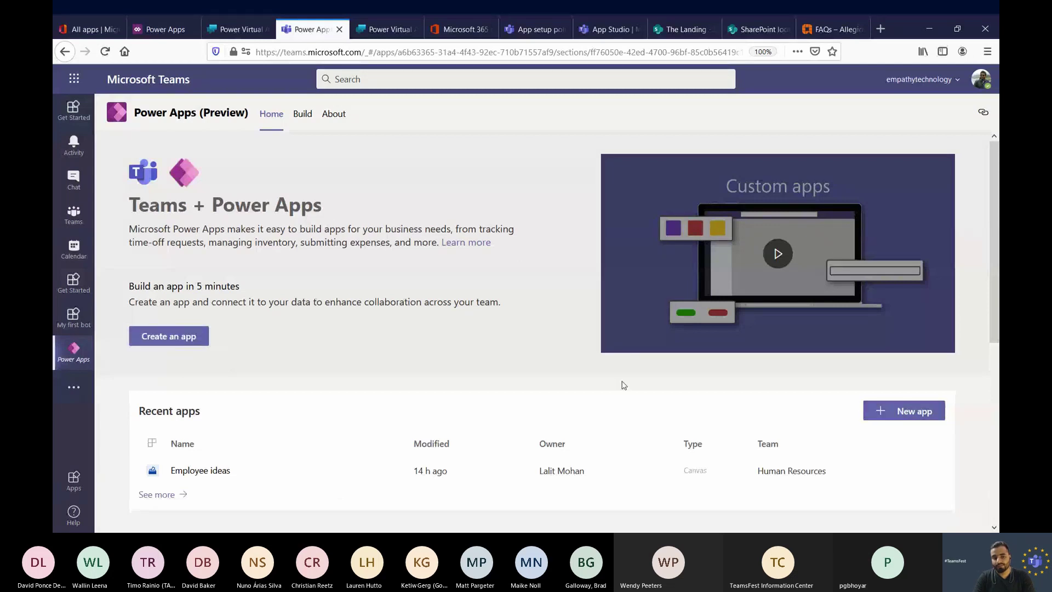
{"action": "left_click", "coordinate": [169, 336]}
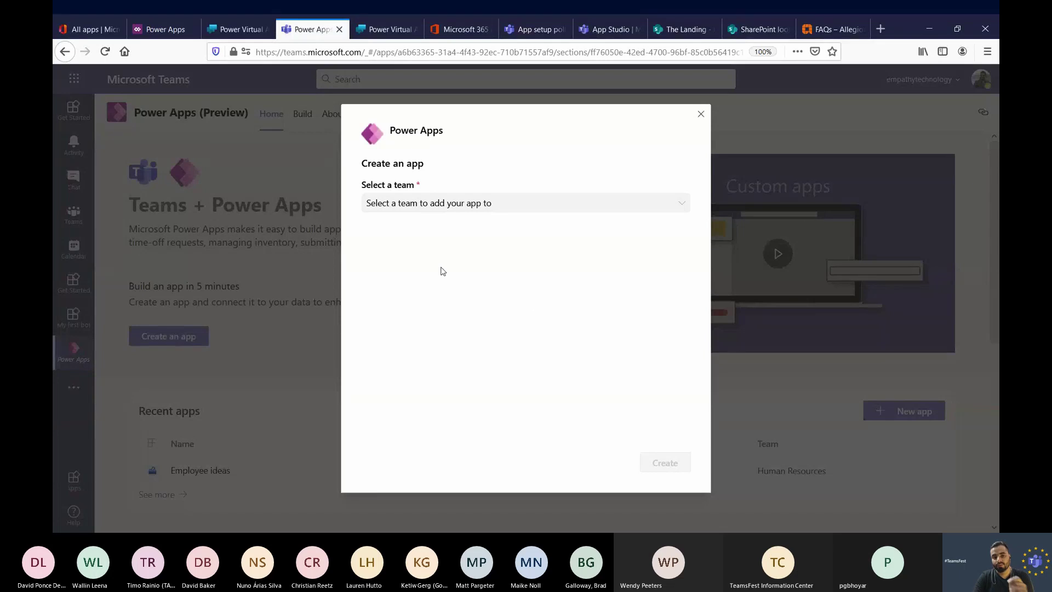
{"action": "left_click", "coordinate": [460, 214]}
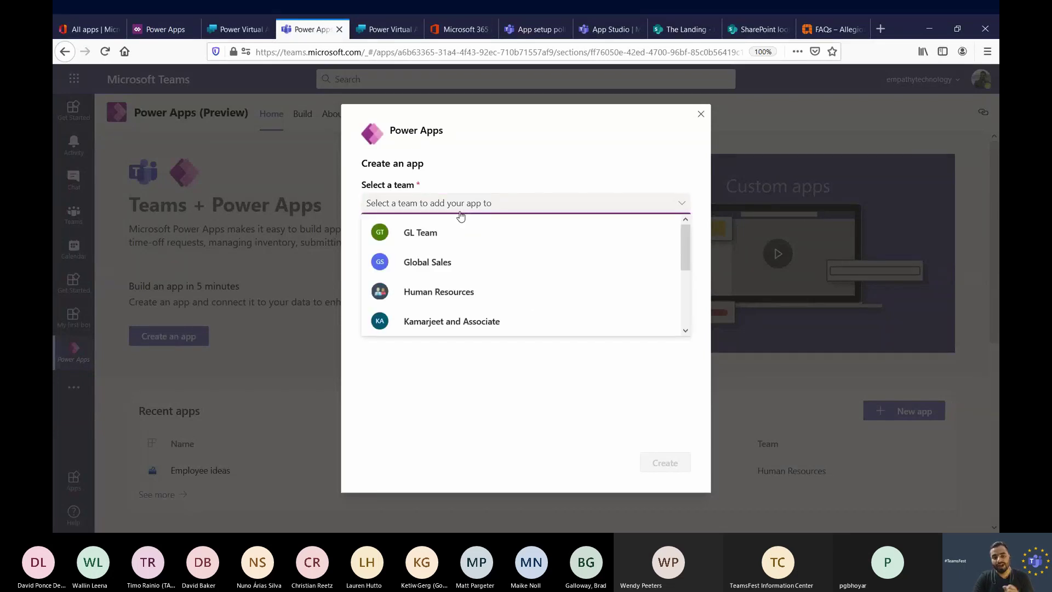
{"action": "left_click", "coordinate": [701, 116]}
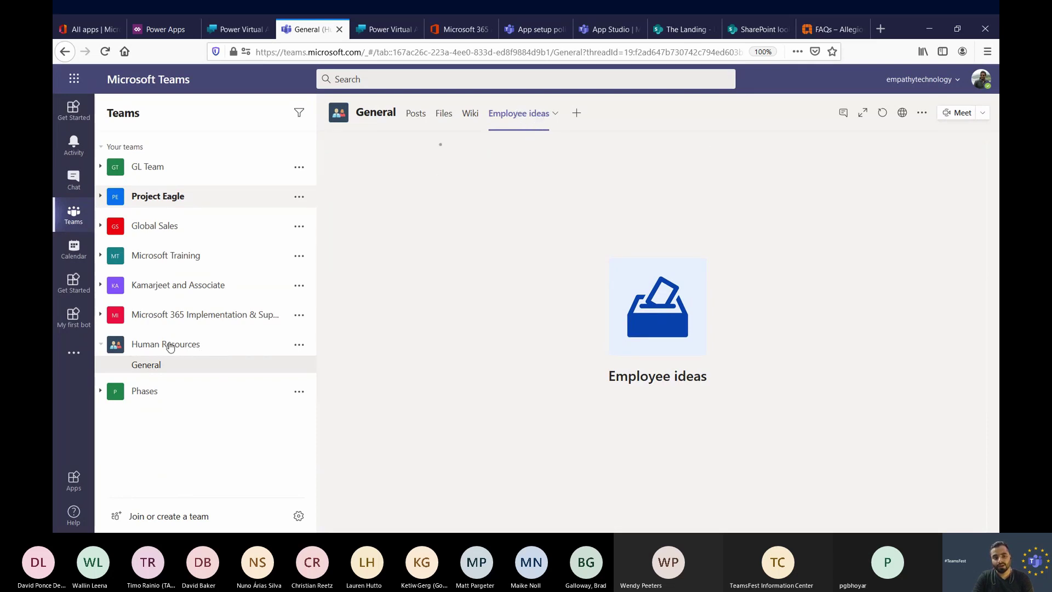
Open Power Apps in Teams, start creating an app for the Global Sales team, and close the setup dialog
{"action": "left_click", "coordinate": [73, 352]}
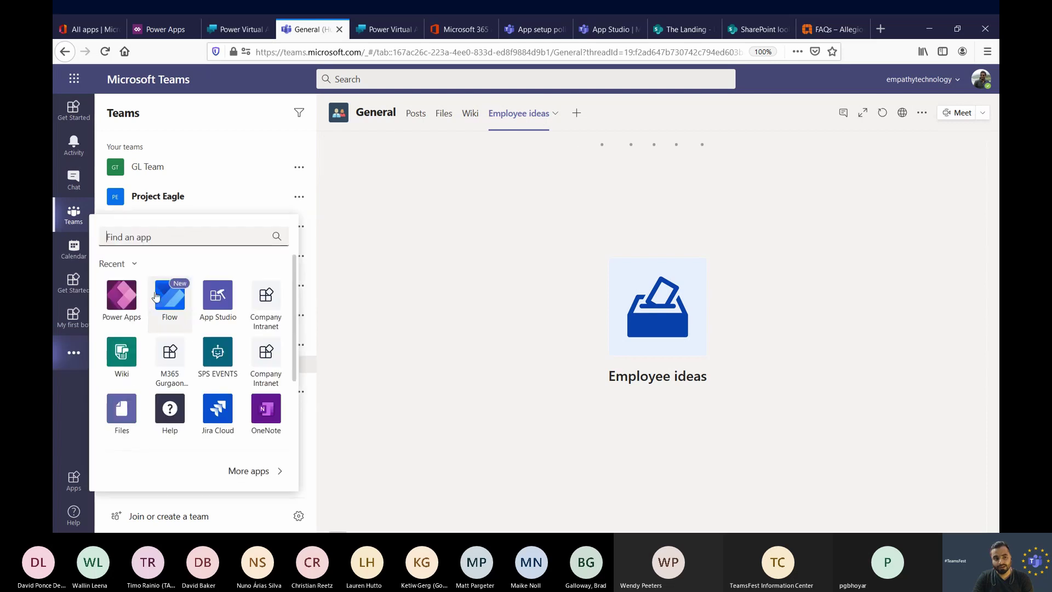
{"action": "left_click", "coordinate": [131, 304]}
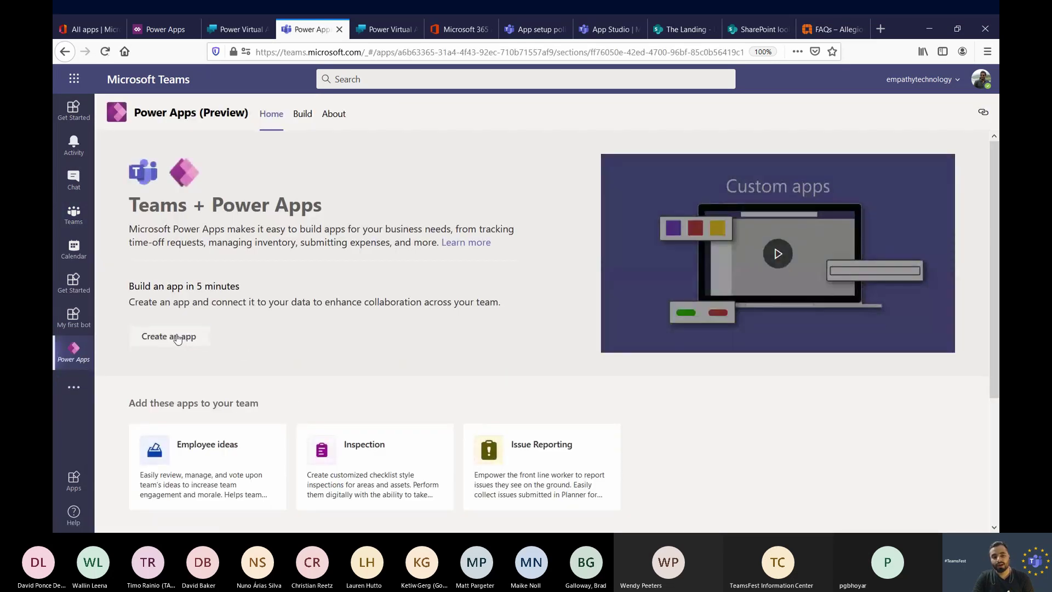
{"action": "left_click", "coordinate": [177, 337]}
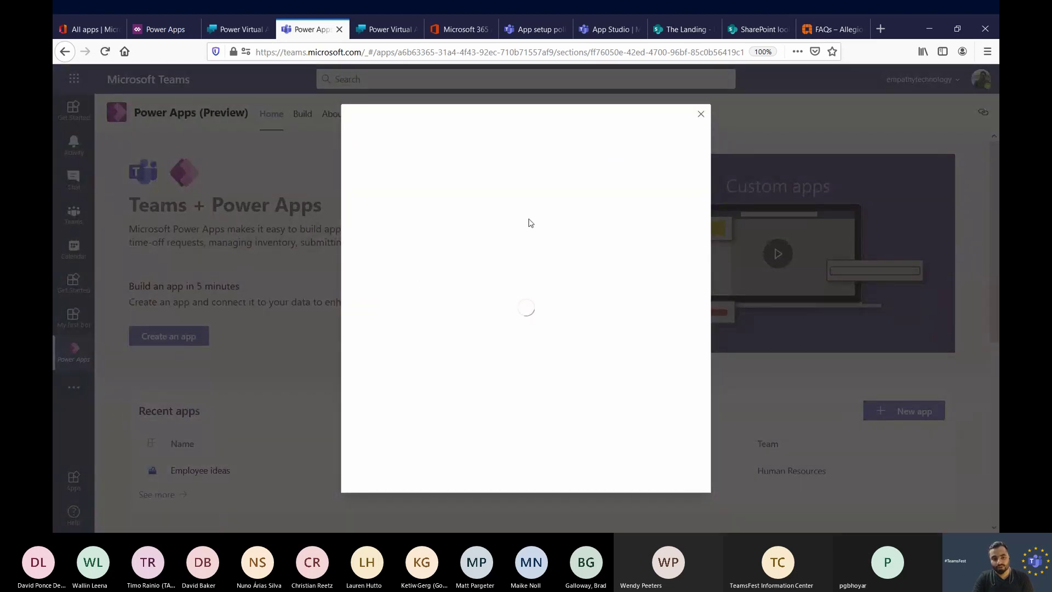
{"action": "left_click", "coordinate": [517, 207]}
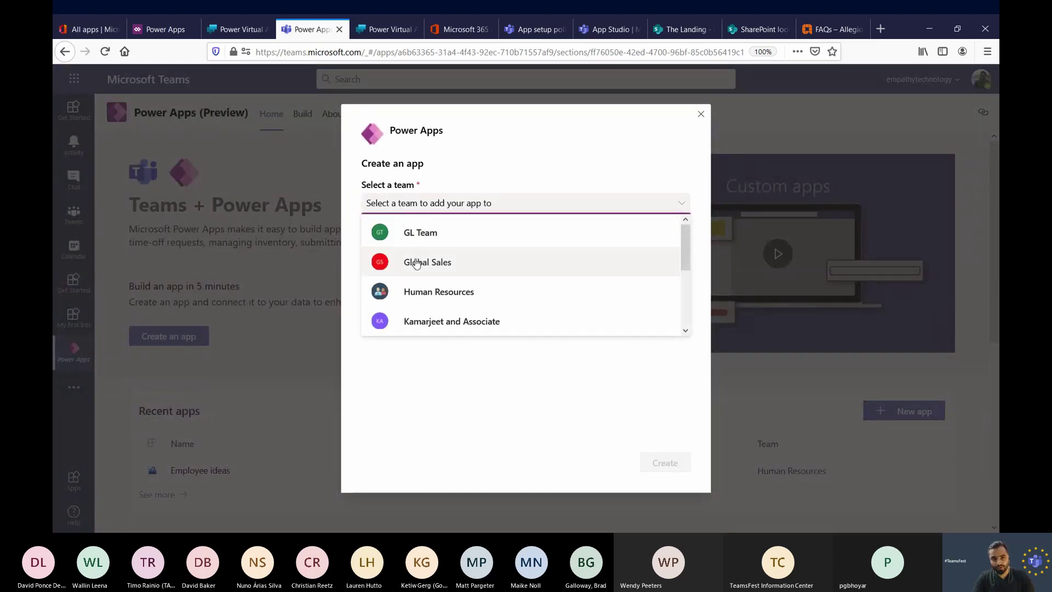
{"action": "left_click", "coordinate": [417, 263]}
{"action": "left_click", "coordinate": [452, 247]}
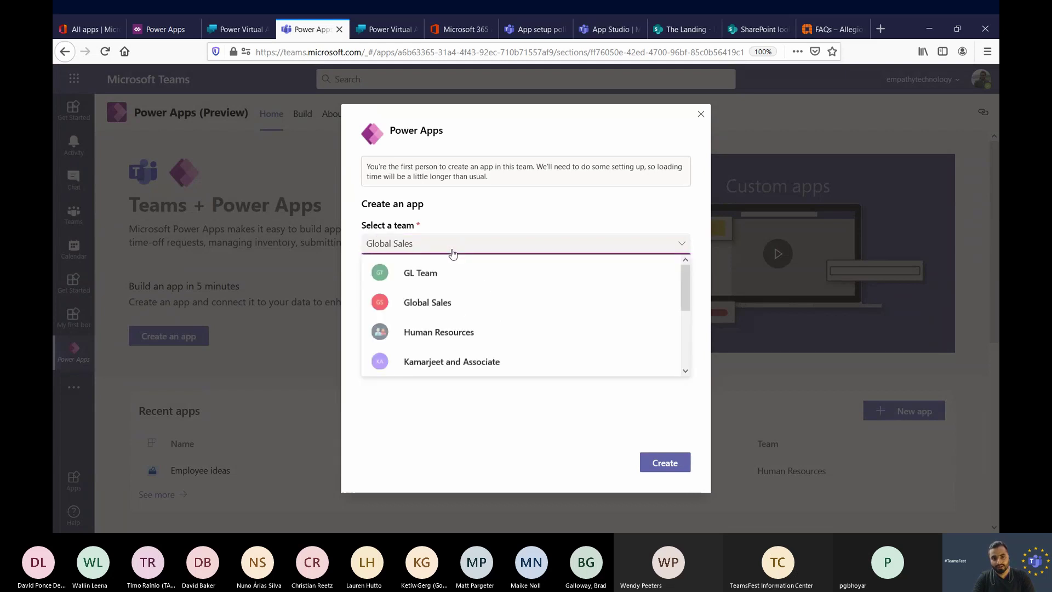
{"action": "left_click", "coordinate": [446, 305]}
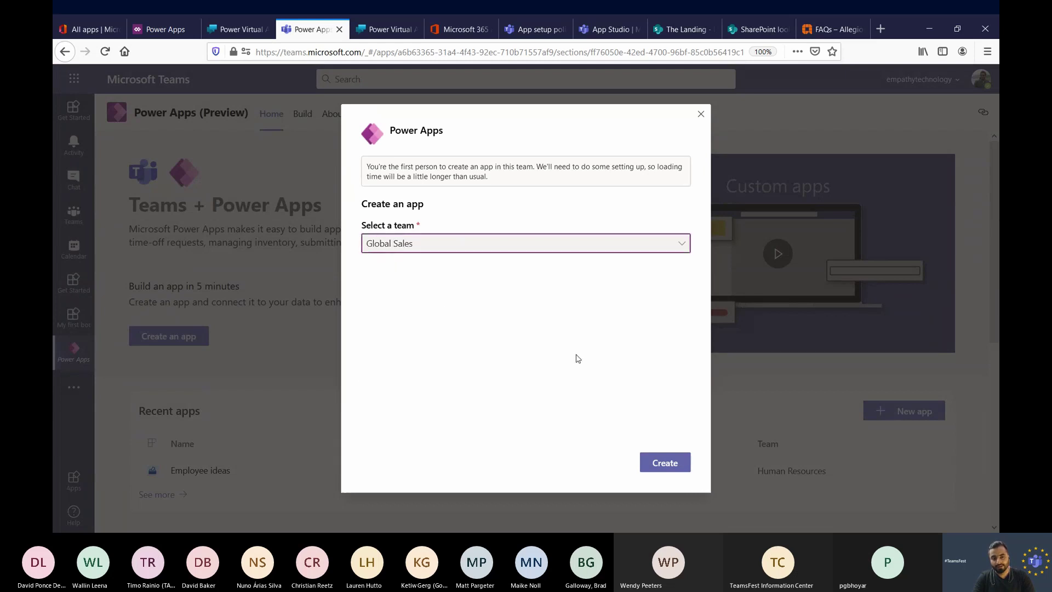
{"action": "left_click", "coordinate": [672, 473]}
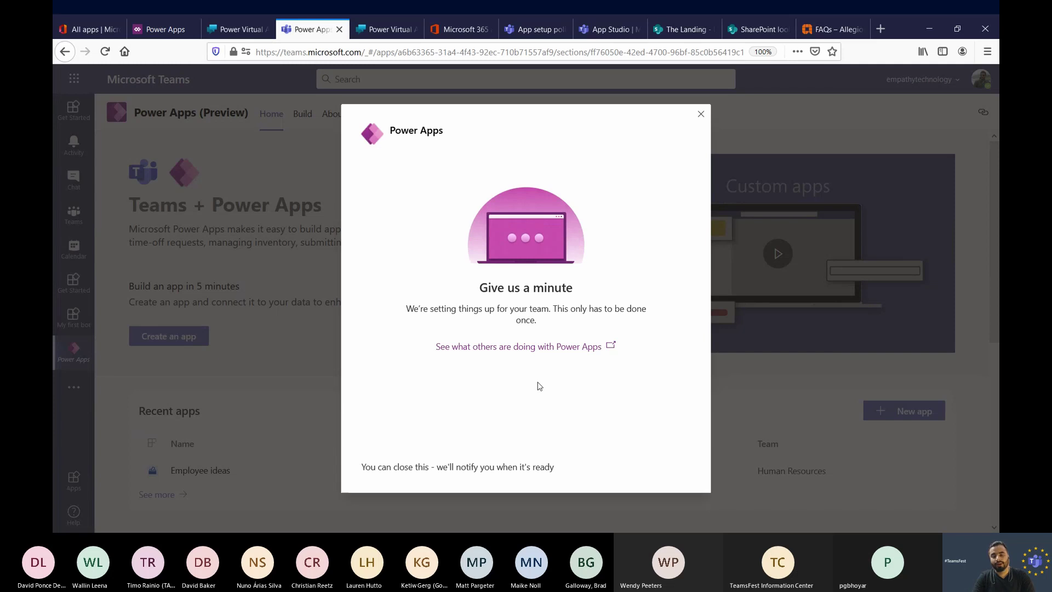
{"action": "left_click", "coordinate": [701, 114]}
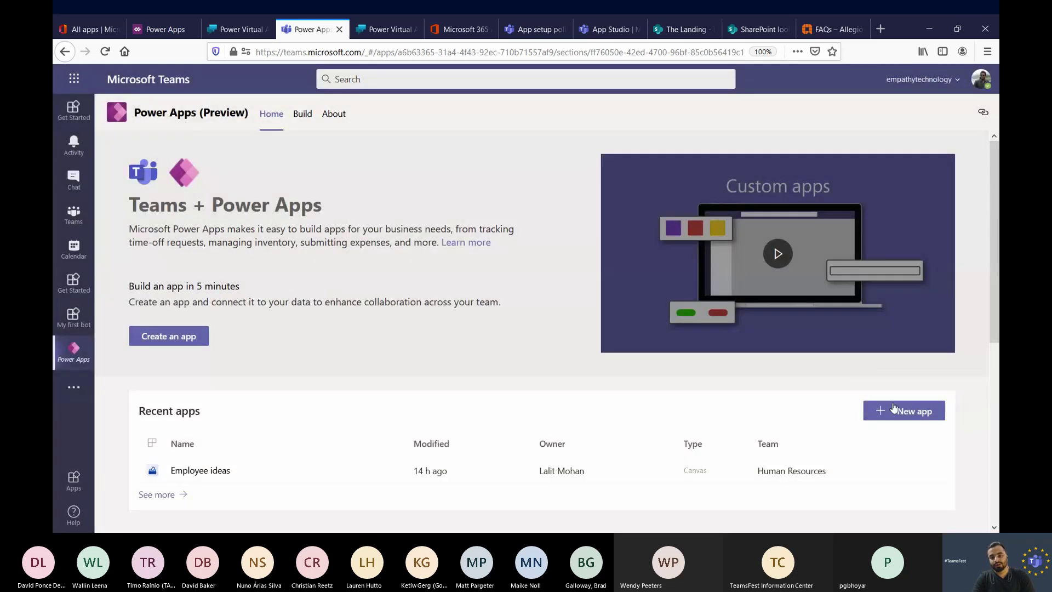
Look at the new app form and close it, and view the items built by the Human Resources team
{"action": "left_click", "coordinate": [894, 408]}
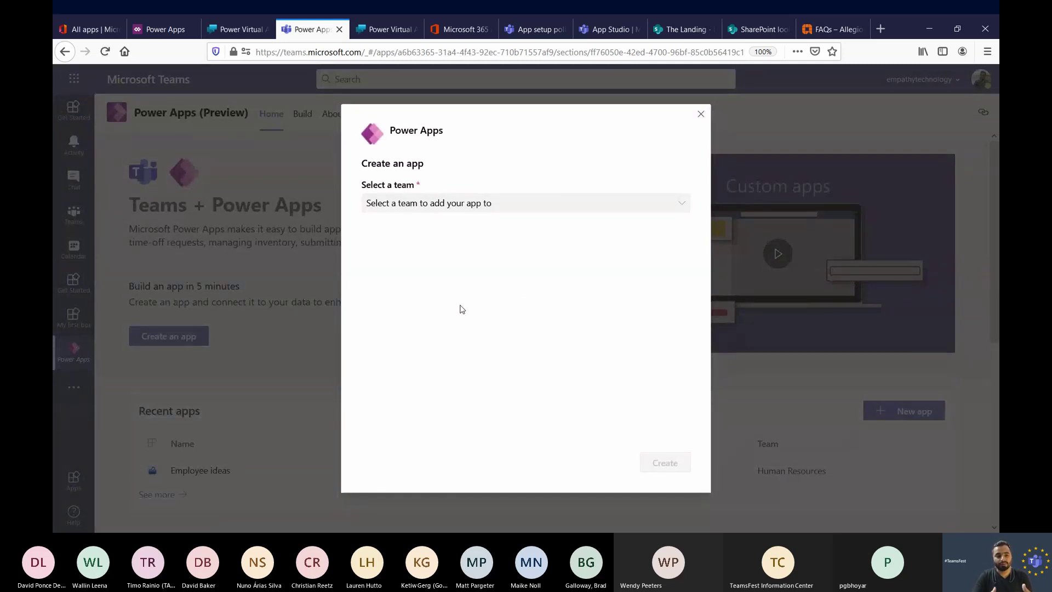
{"action": "left_click", "coordinate": [700, 113]}
{"action": "left_click", "coordinate": [158, 495]}
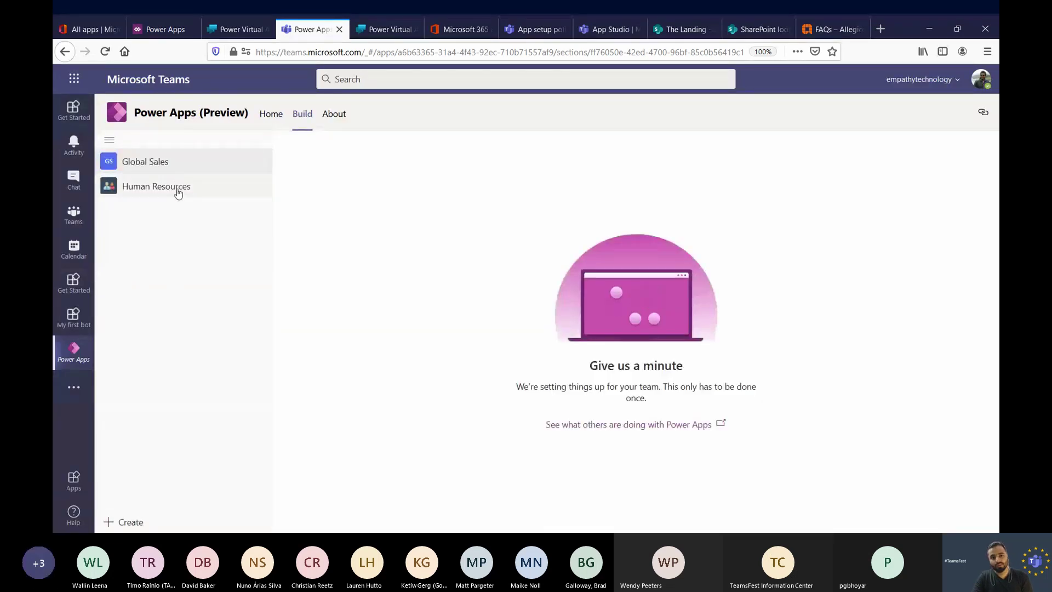
{"action": "left_click", "coordinate": [178, 189]}
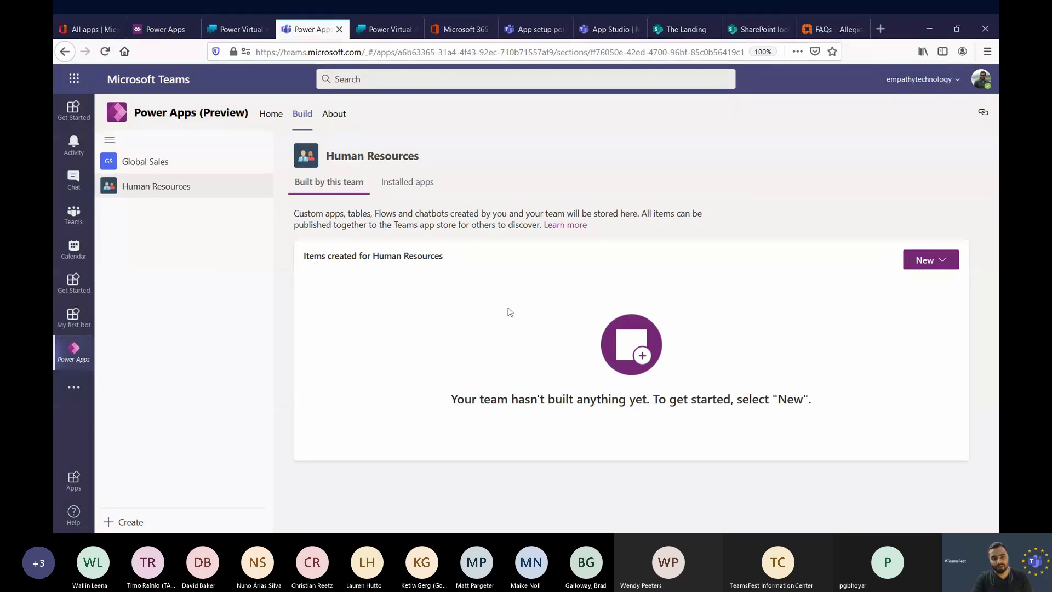
View the Employee ideas app in the Human Resources team, examine its new campaign form, and cancel the form
{"action": "left_click", "coordinate": [74, 215]}
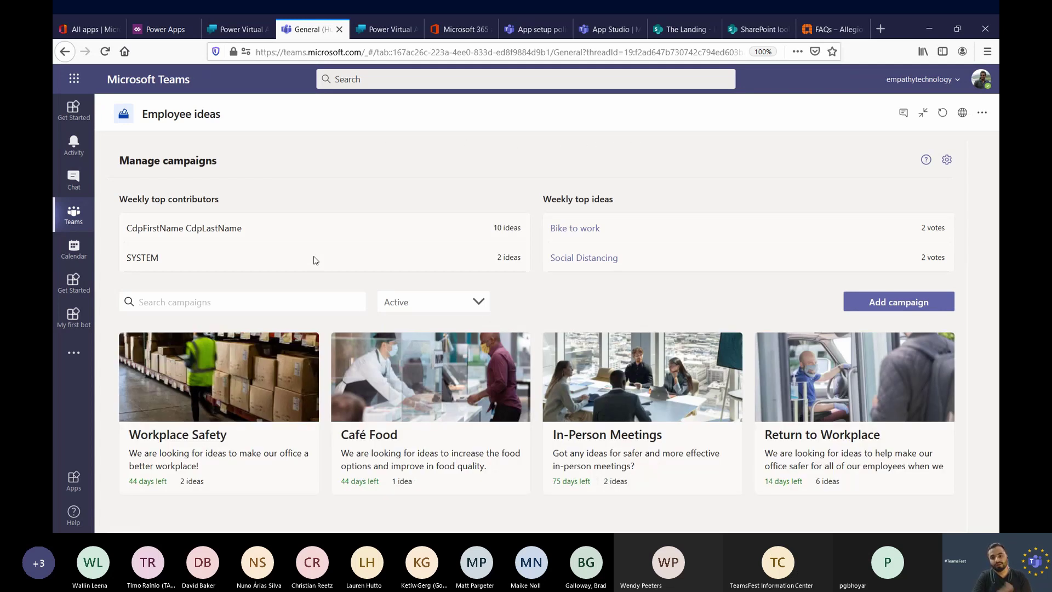
{"action": "left_click", "coordinate": [894, 300]}
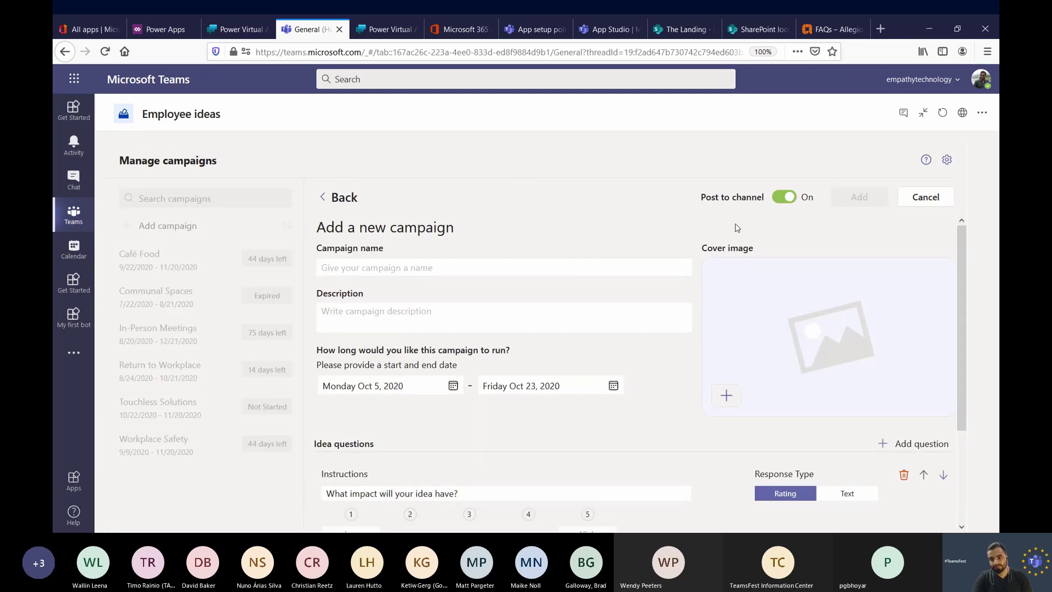
{"action": "left_click", "coordinate": [939, 205]}
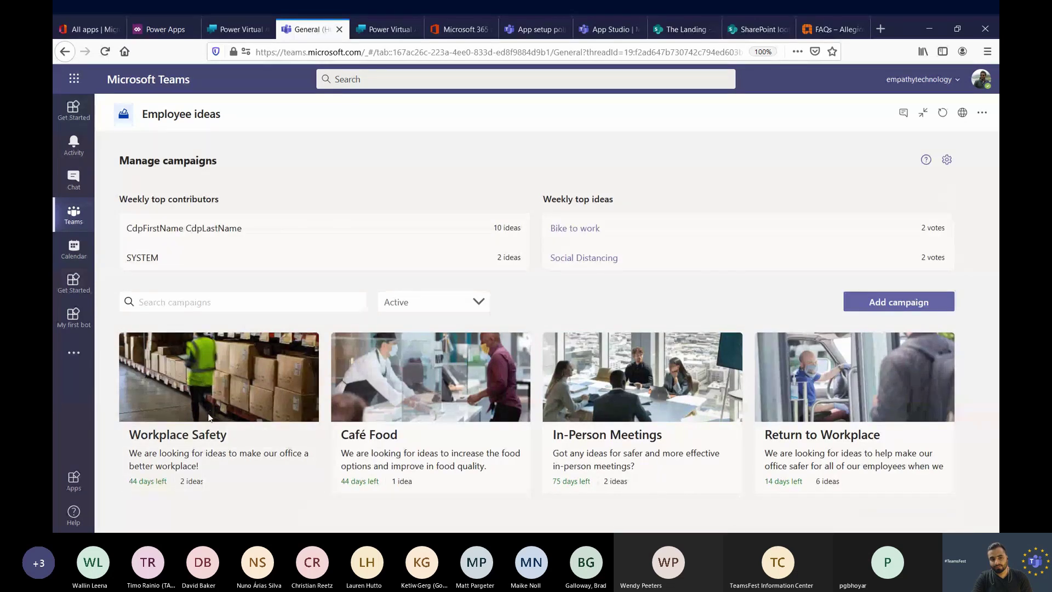
Browse the Workplace Safety, Touchless Solutions, In-Person Meetings and Communal Spaces campaigns, sorting the Communal Spaces ideas by Oldest
{"action": "left_click", "coordinate": [199, 434]}
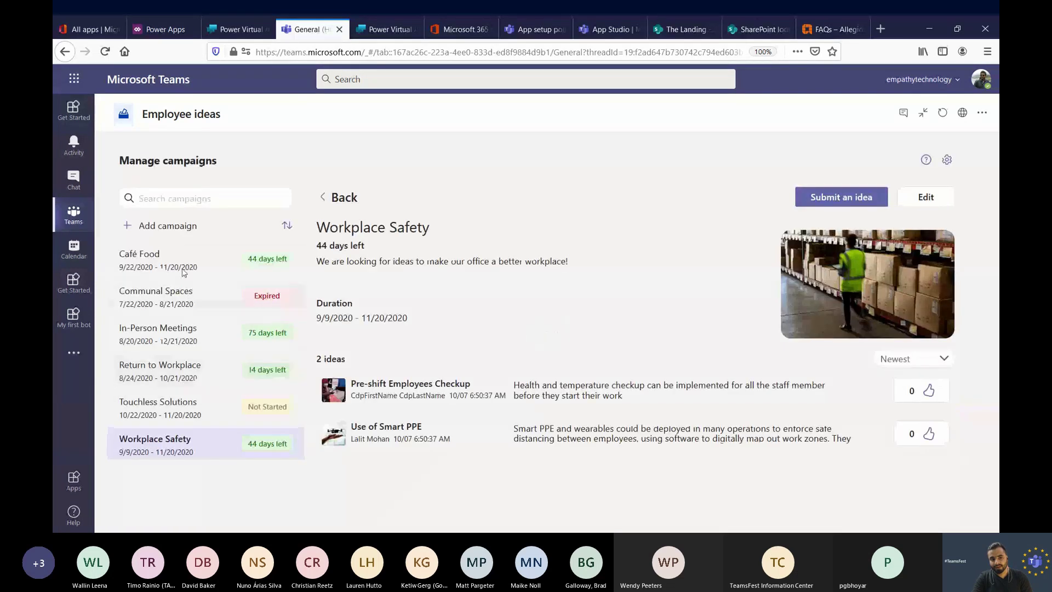
{"action": "left_click", "coordinate": [193, 407]}
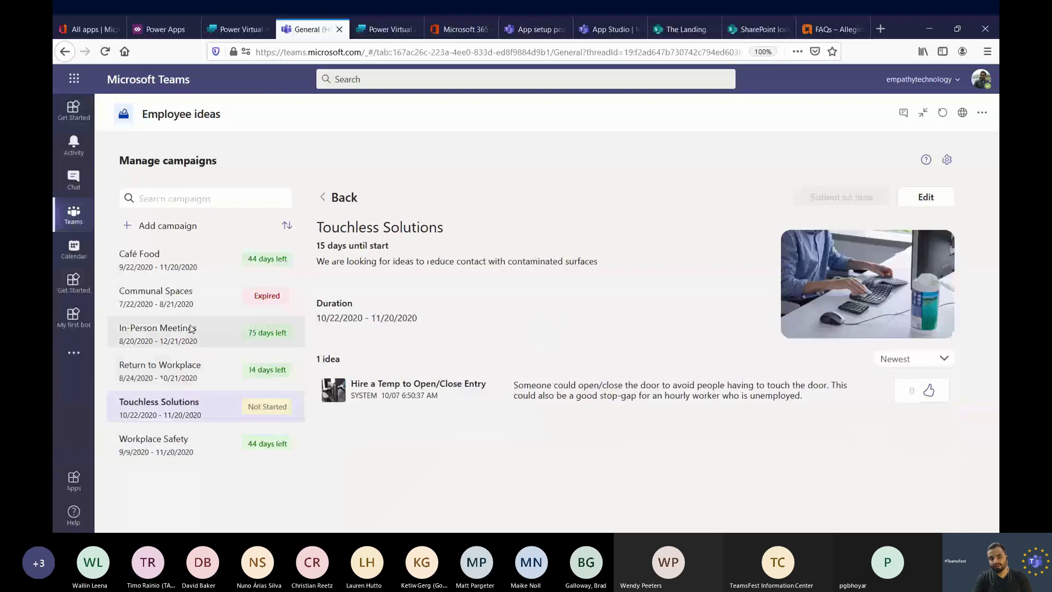
{"action": "left_click", "coordinate": [181, 332]}
{"action": "left_click", "coordinate": [174, 295]}
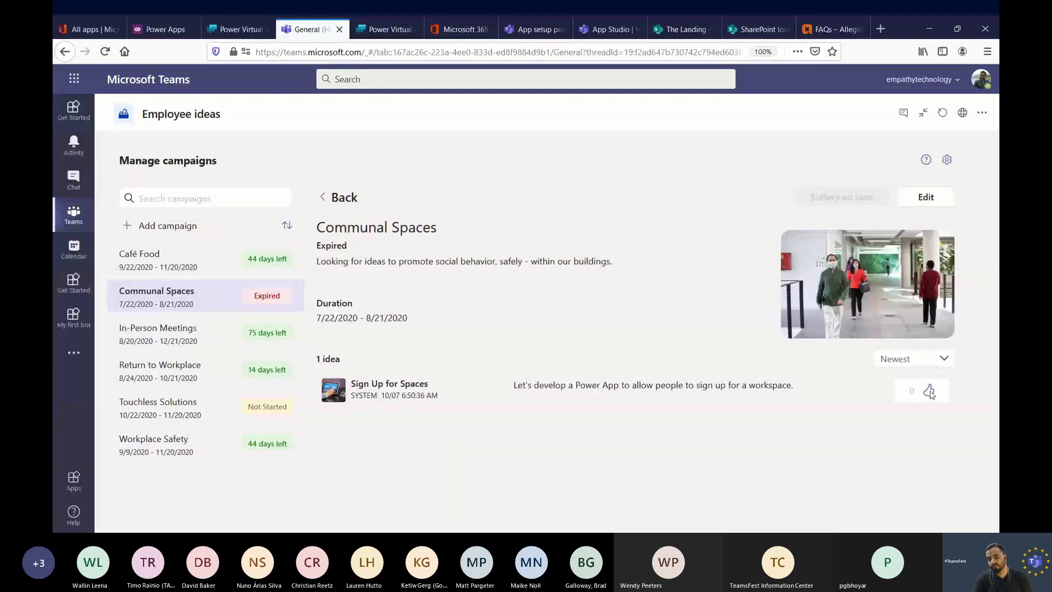
{"action": "left_click", "coordinate": [937, 359]}
{"action": "left_click", "coordinate": [921, 401]}
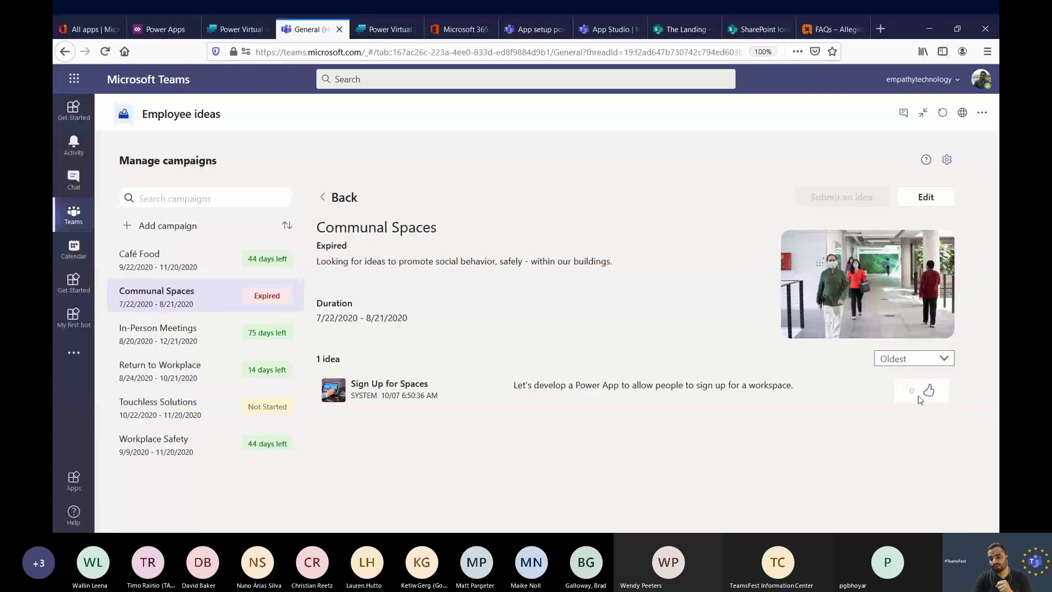
{"action": "left_click", "coordinate": [931, 359]}
View the general settings of the Employee ideas app and switch to the Teams calendar
{"action": "left_click", "coordinate": [953, 164]}
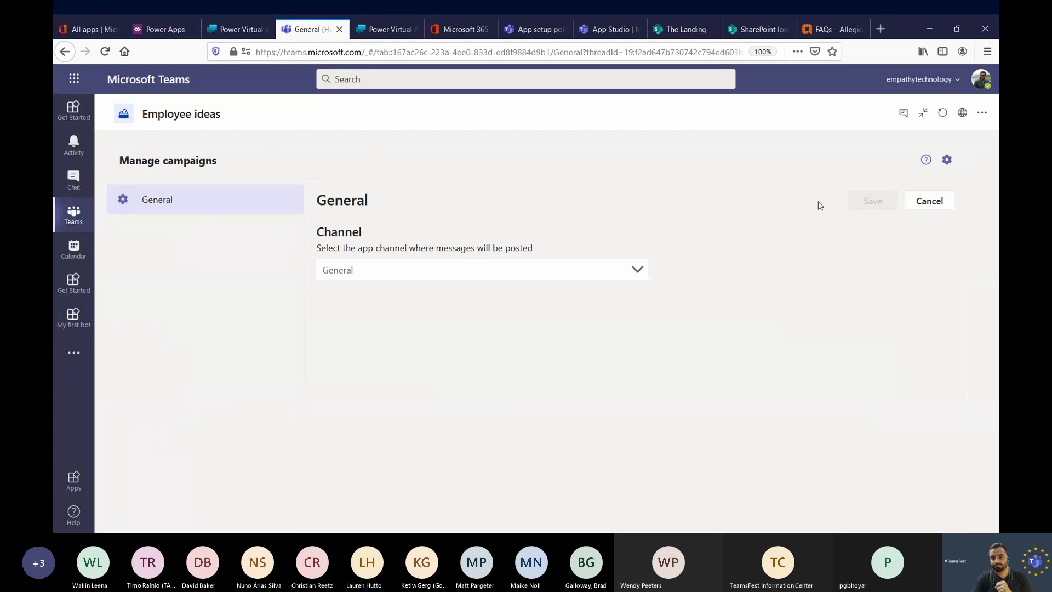
{"action": "left_click", "coordinate": [73, 249]}
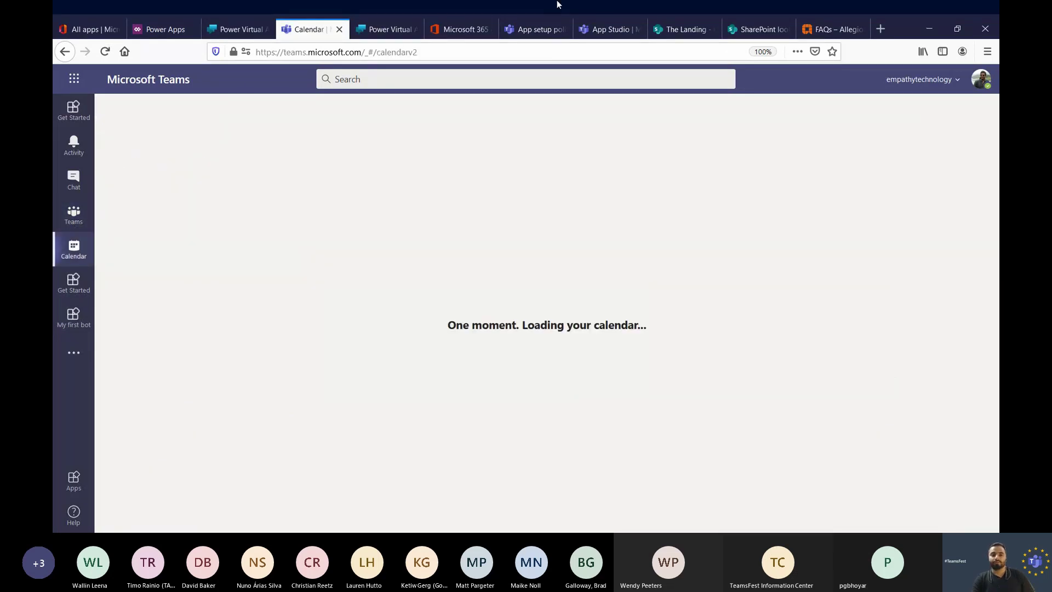
{"action": "mouse_move", "coordinate": [671, 14]}
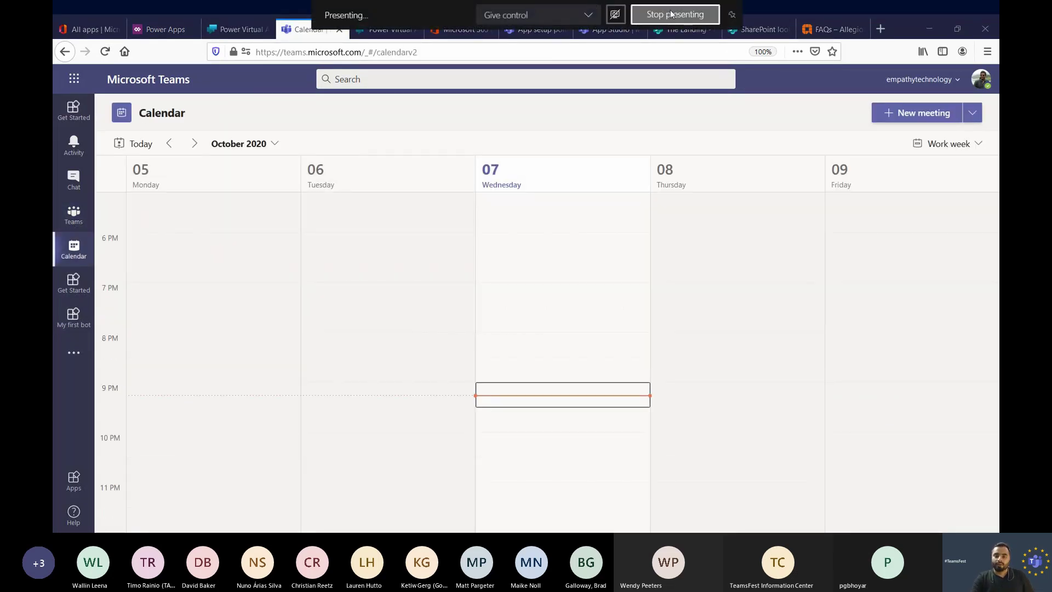